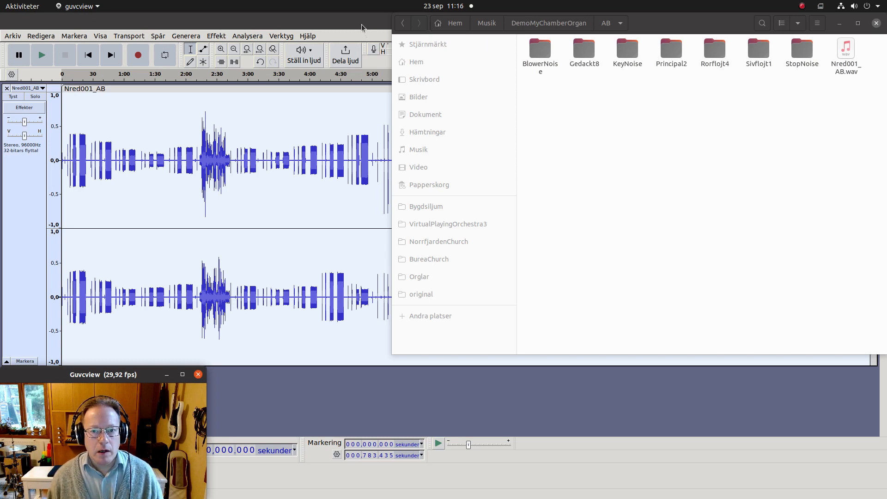
Switch to Audacity and select the blower noise near the end of the track, from about 12:31 to 12:59.
click(362, 24)
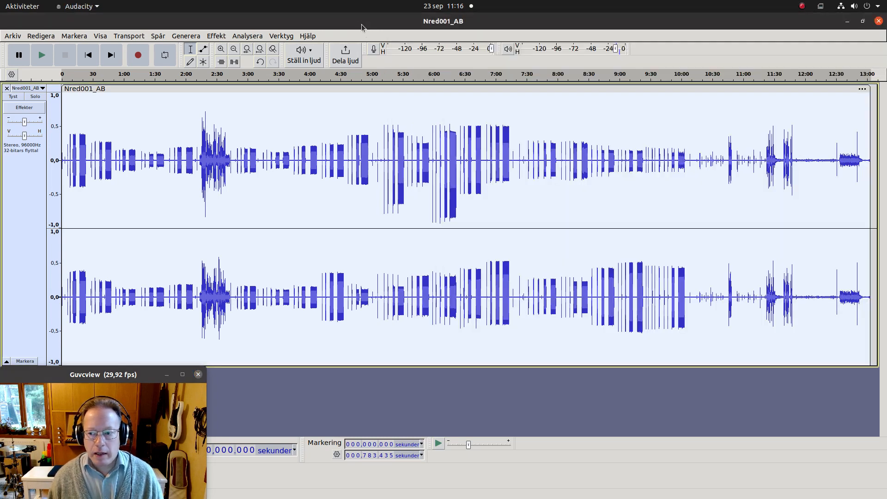
click(836, 169)
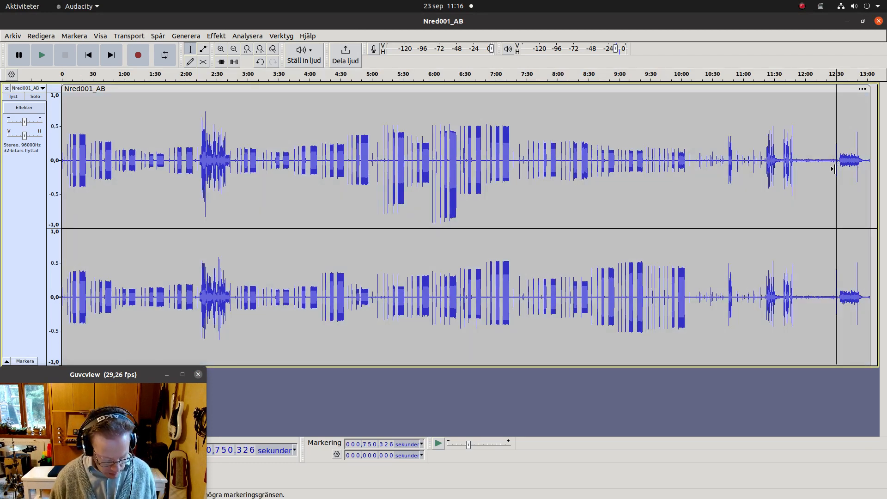
key(ctrl+1)
key(ctrl+1)
key(ctrl+1)
key(ctrl+1)
key(ctrl+1)
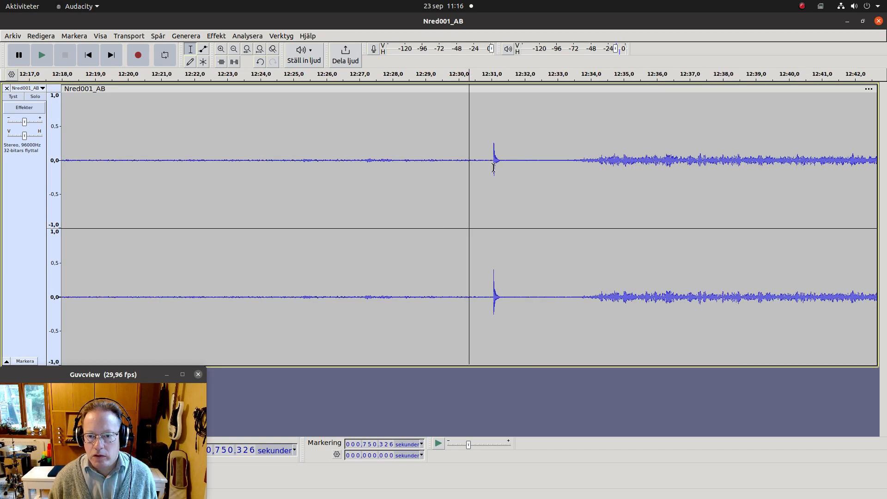
drag(493, 168, 829, 214)
key(ctrl+3)
key(ctrl+3)
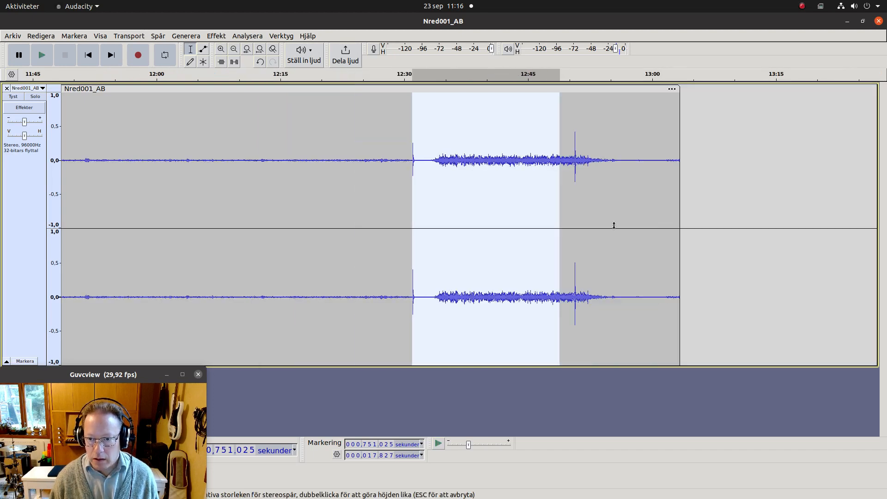
drag(557, 220, 646, 228)
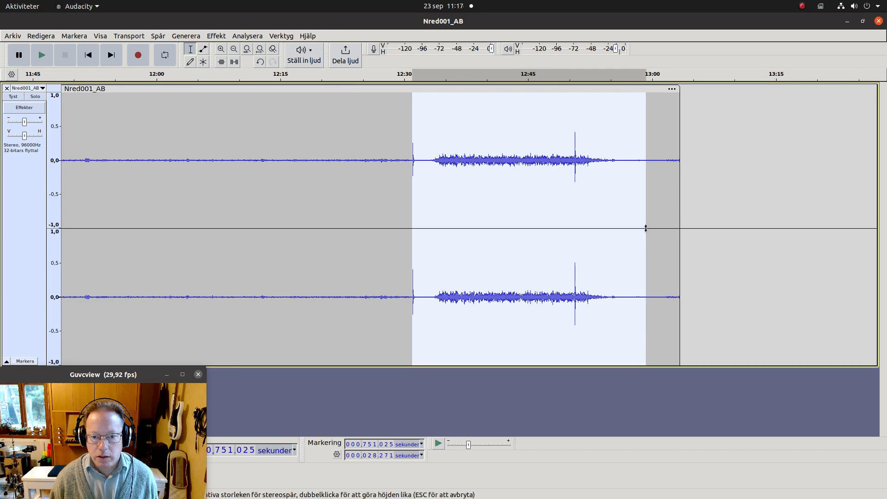
Play back the selected blower recording to check its start-up, running and shutdown sounds.
key(ctrl+1)
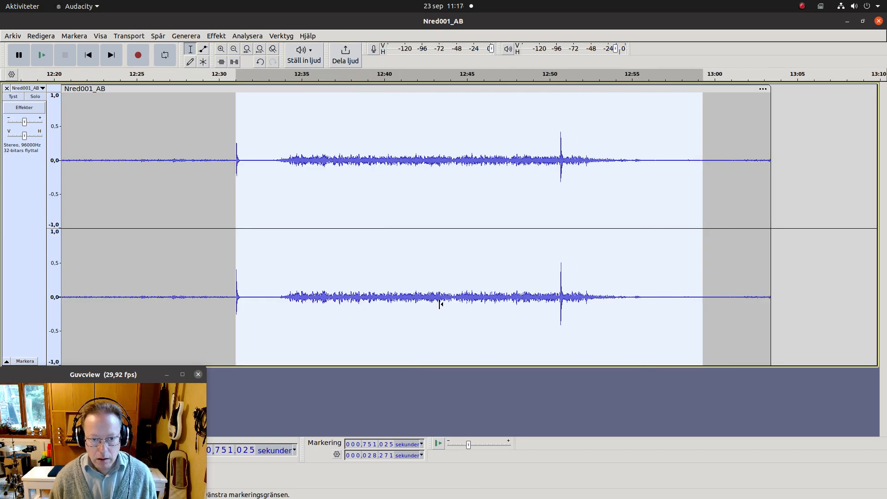
key(ctrl+1)
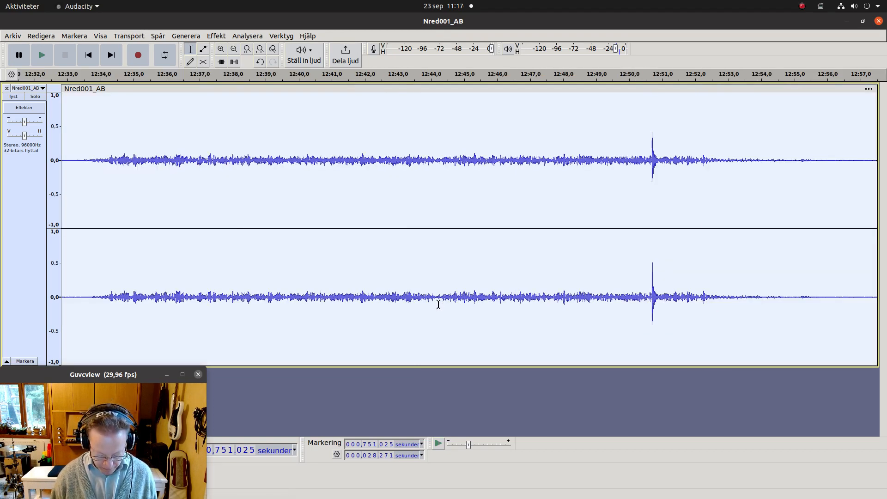
key(ctrl+3)
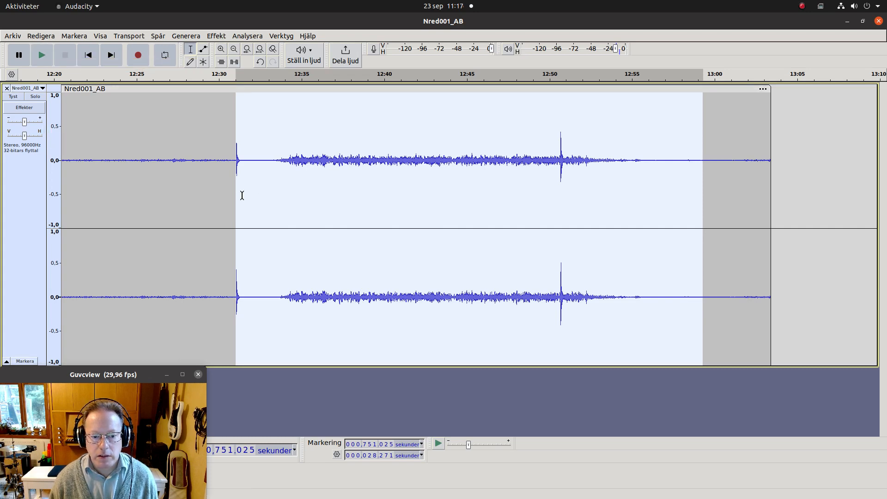
key(space)
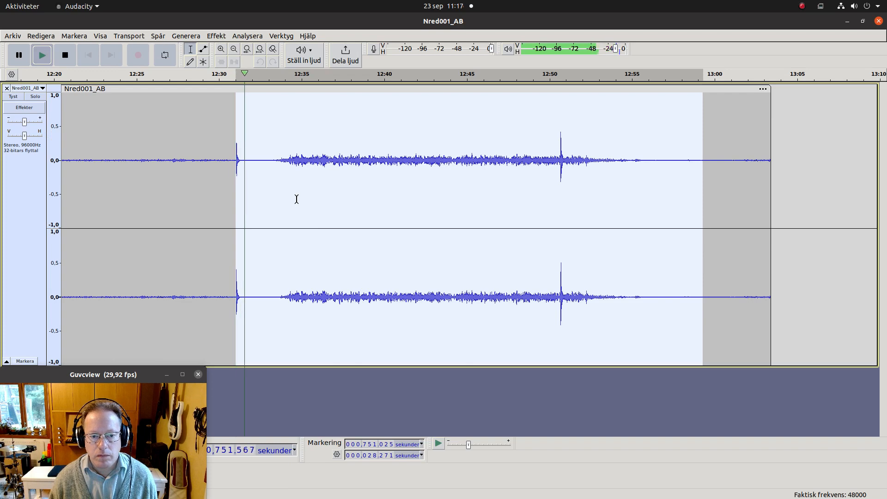
key(space)
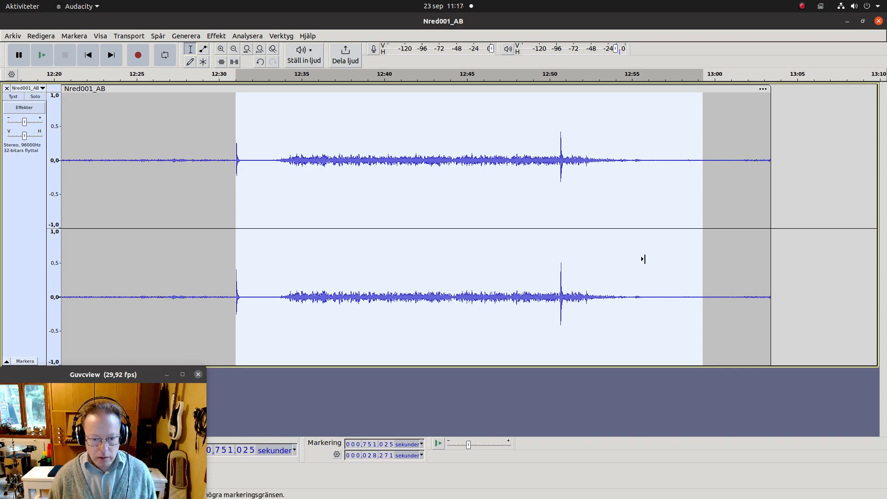
Add a label named "Blower" spanning the selected region.
key(ctrl+b)
text(Blower)
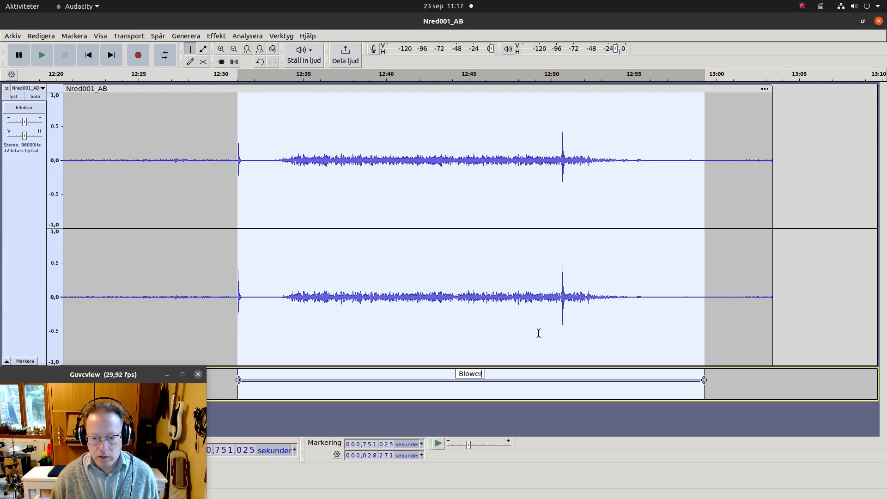
click(350, 380)
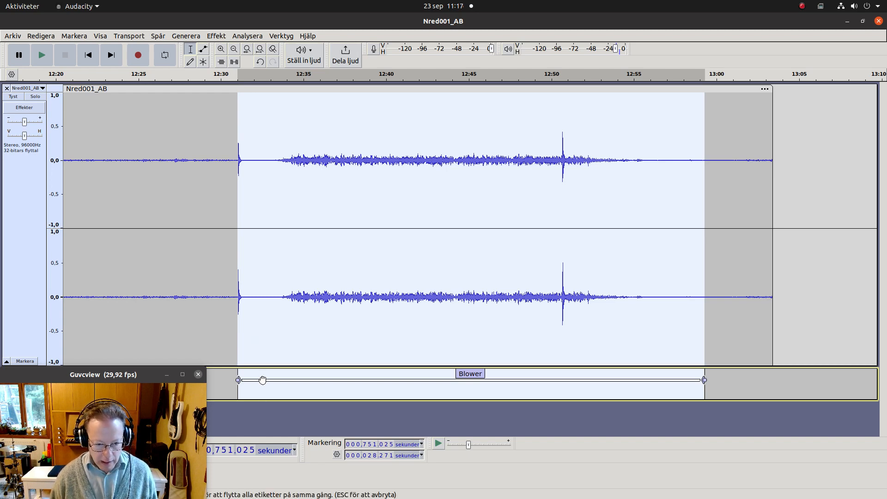
Move the start of the Blower label to just before the switch-on click, at about 751.067 seconds.
key(Left)
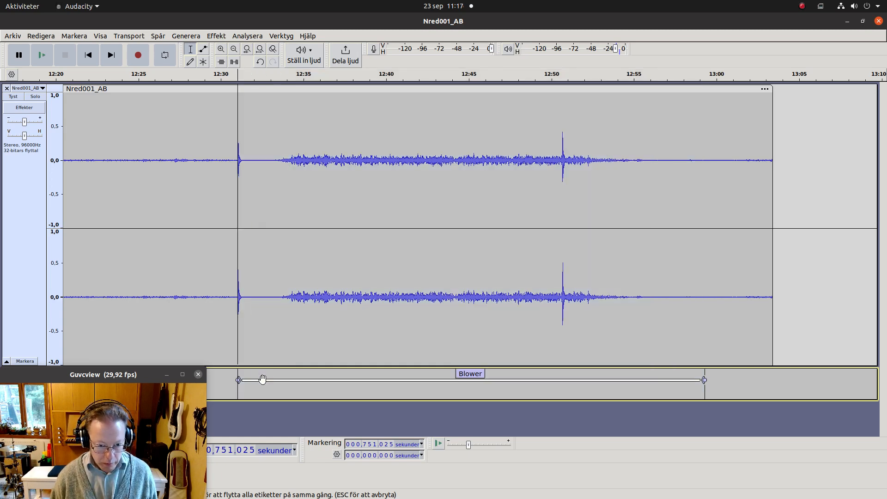
key(ctrl+1)
key(ctrl+1)
key(ctrl+1)
key(ctrl+1)
key(ctrl+1)
key(ctrl+1)
key(ctrl+1)
key(ctrl+1)
key(ctrl+1)
key(ctrl+1)
key(ctrl+1)
key(ctrl+1)
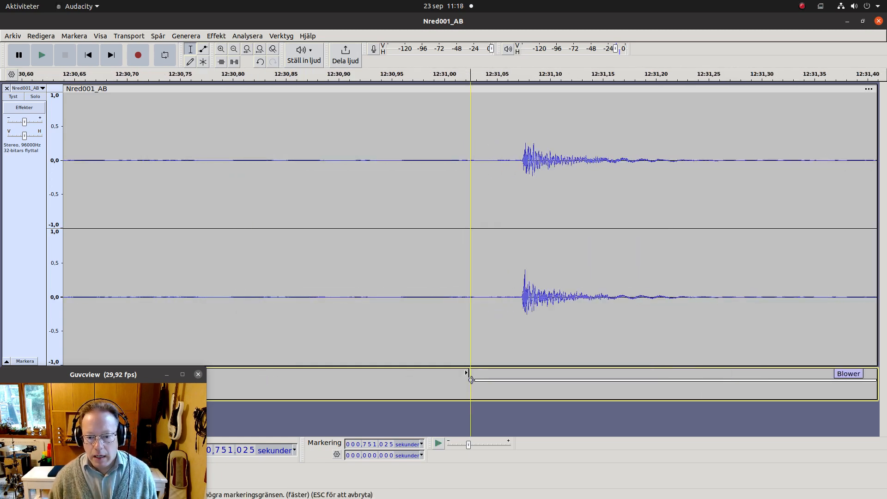
drag(472, 380, 518, 381)
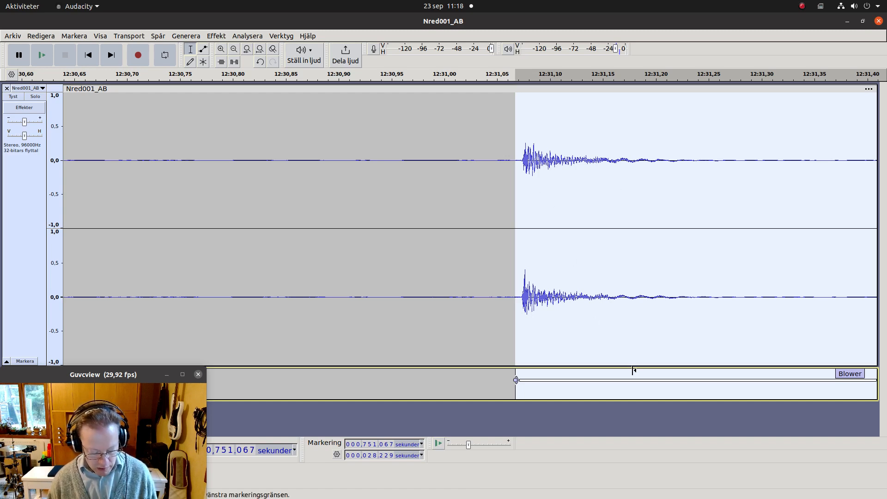
Play the beginning of the Blower region to check its adjusted start point.
key(ctrl+3)
key(ctrl+3)
key(ctrl+3)
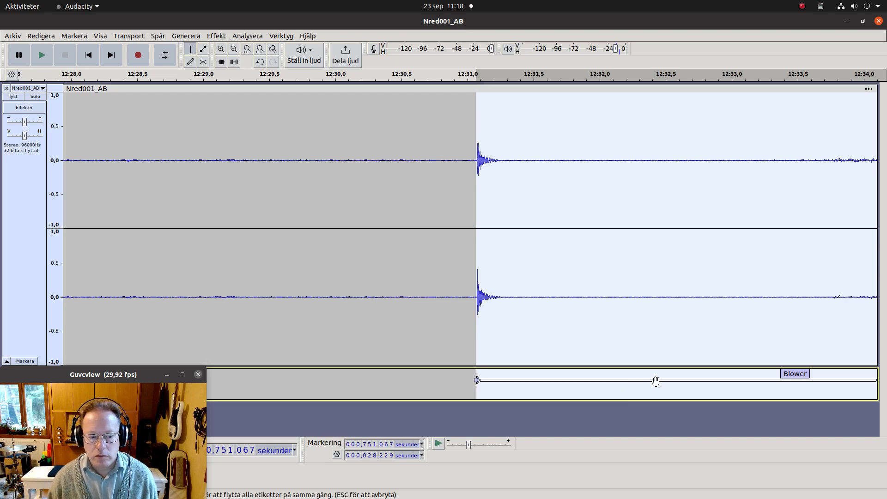
key(space)
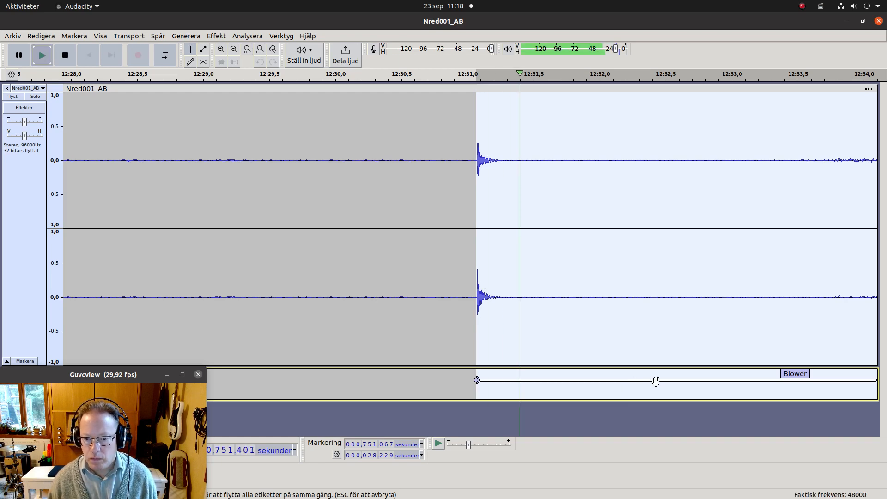
key(space)
key(space)
key(space)
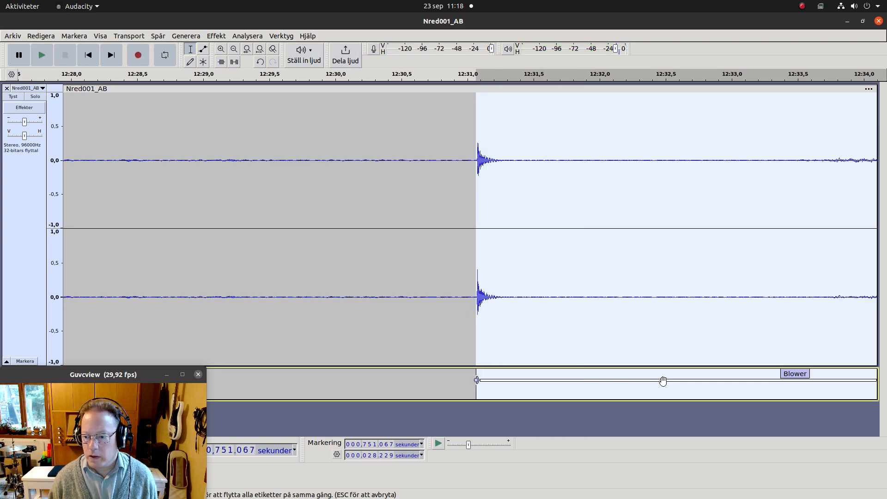
Select the blower's shutdown from just before the switch-off click to the label's end, and play it.
key(ctrl+3)
key(ctrl+3)
key(ctrl+3)
key(ctrl+3)
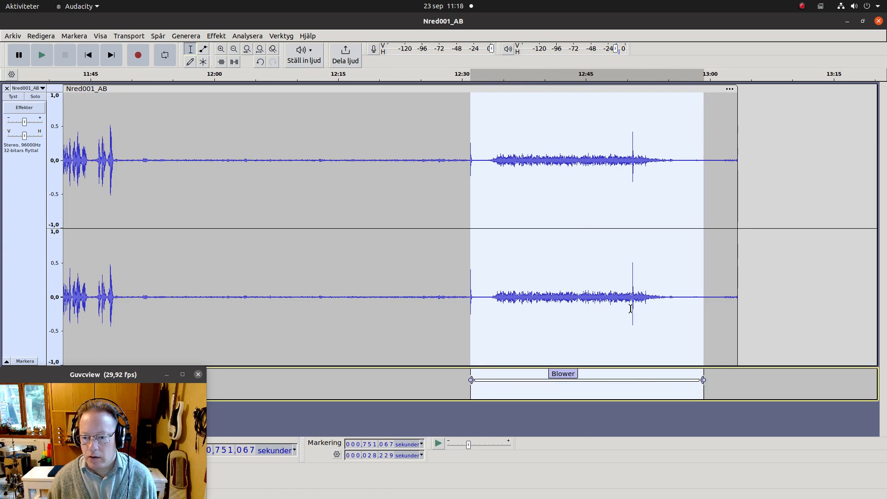
drag(632, 308, 701, 318)
key(space)
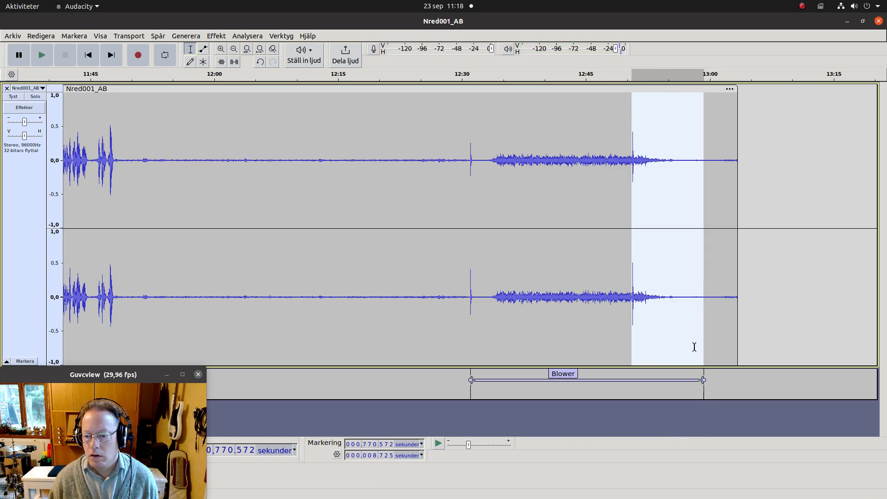
key(space)
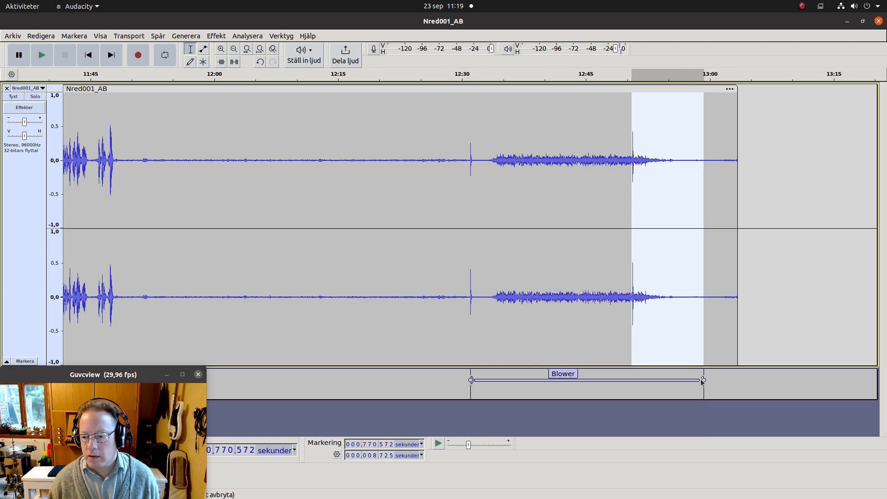
Extend the end of the Blower label and the selection to about 13:01.4, and play the selection.
drag(700, 379, 719, 380)
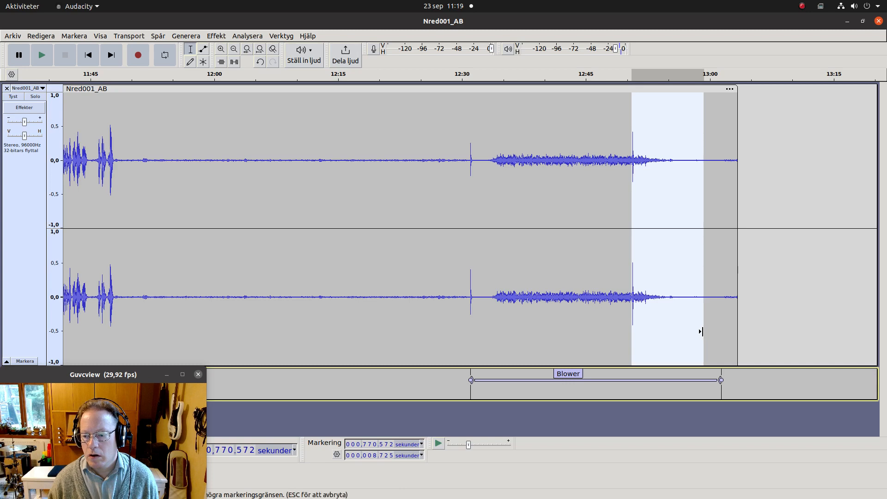
drag(702, 330, 718, 331)
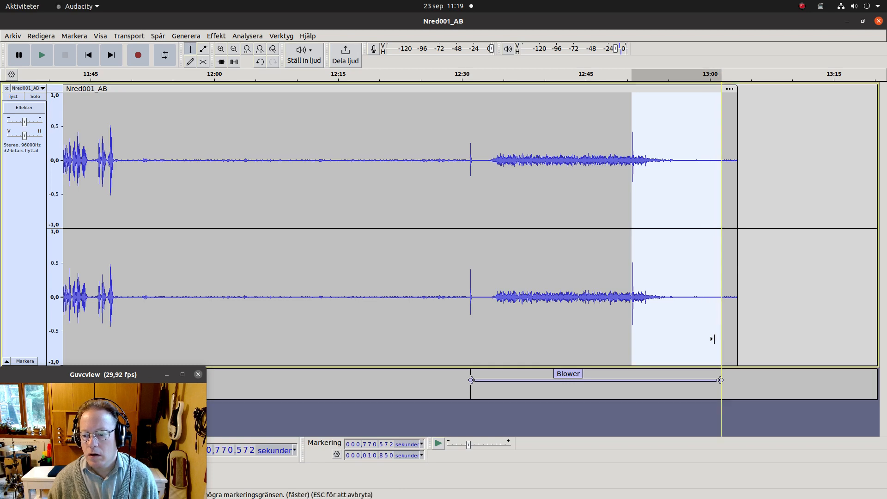
key(space)
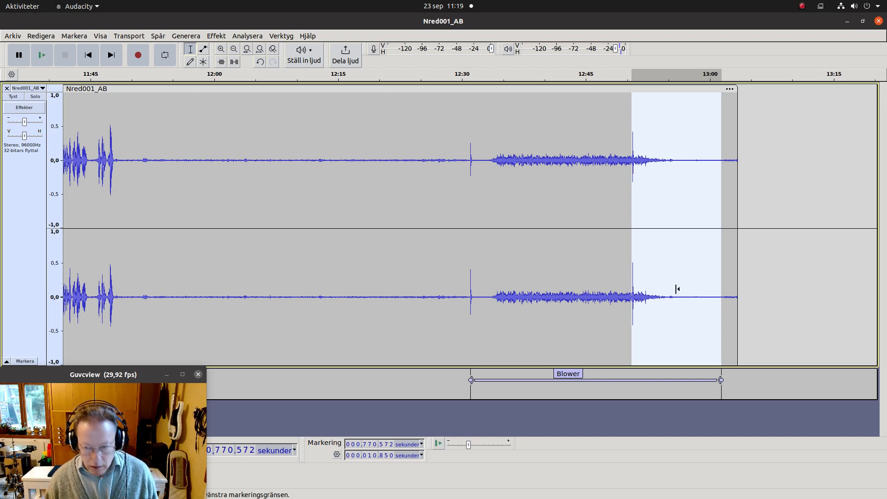
Play the fading blower noise from about 12:54 to listen for disturbances.
key(ctrl+1)
key(ctrl+1)
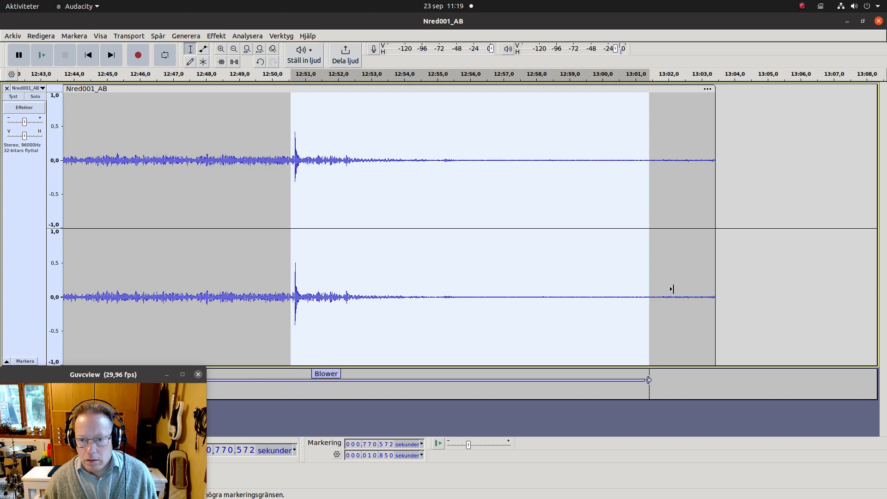
click(412, 196)
key(space)
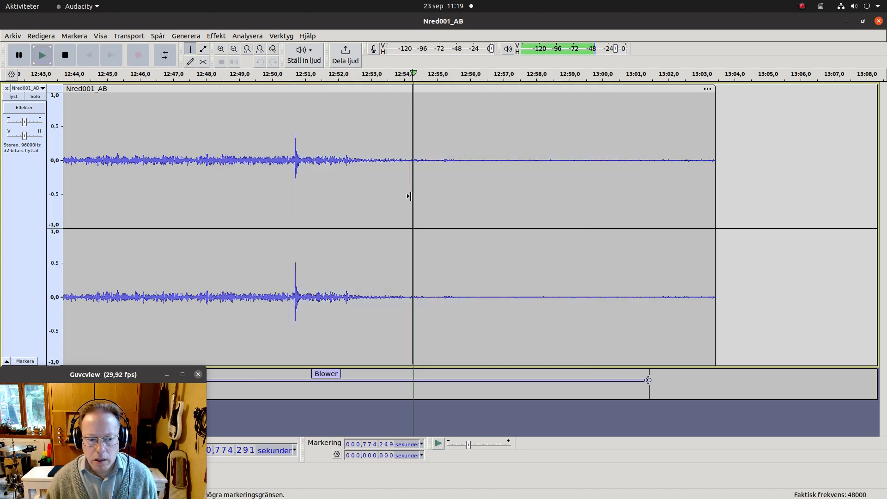
key(space)
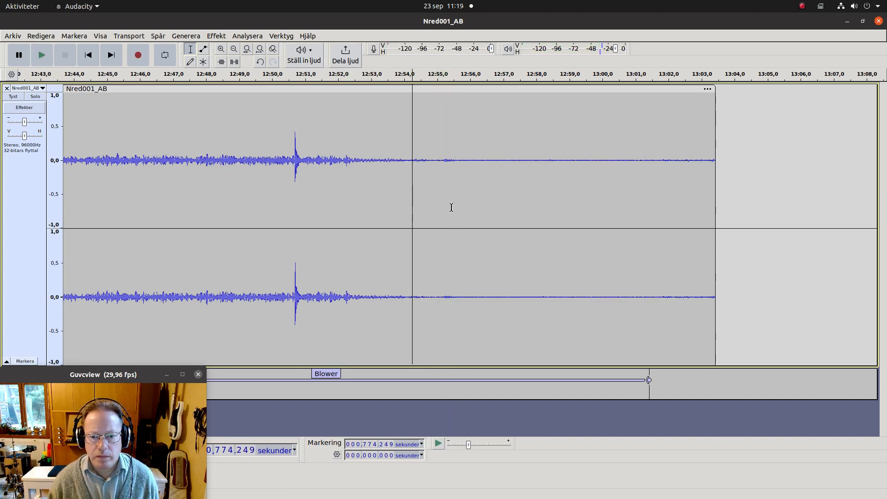
Display the track as a spectrogram and play the audio from about 12:55, just before the visible disturbance.
click(34, 91)
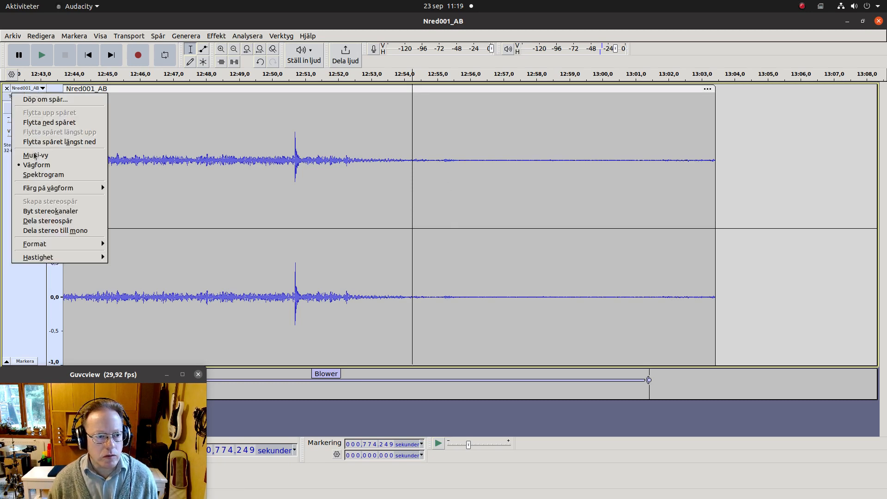
click(33, 174)
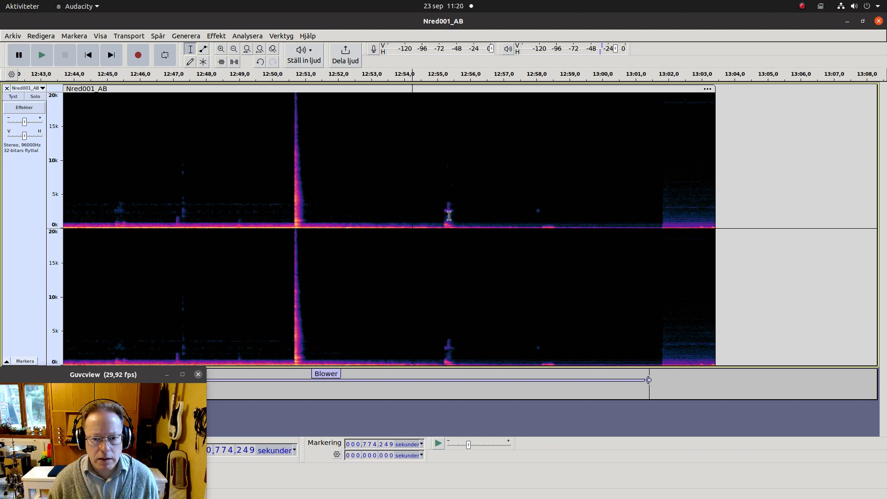
click(440, 203)
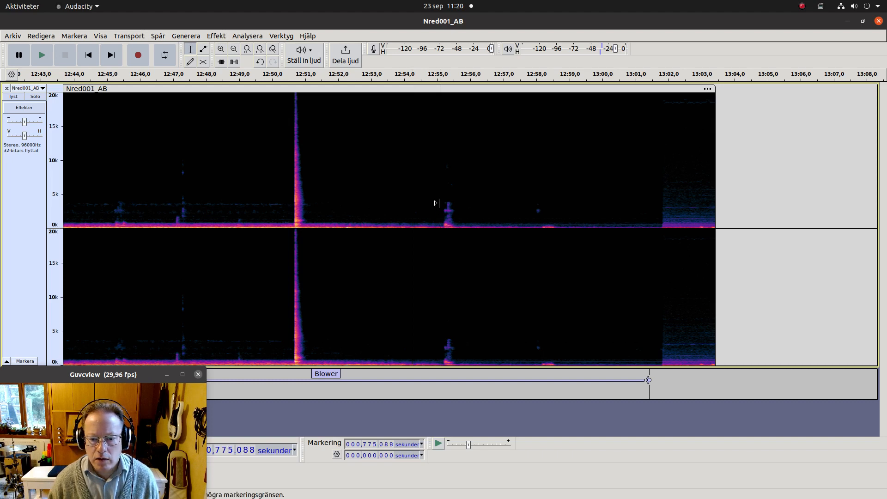
key(space)
key(space)
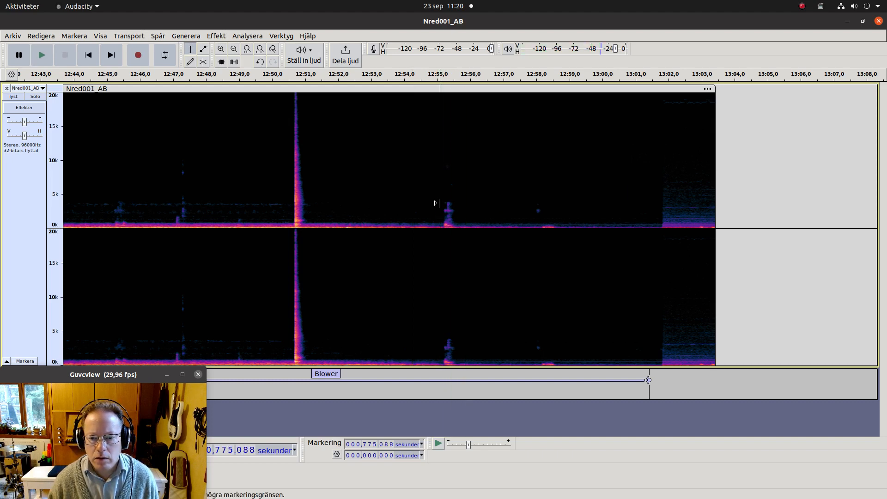
Play the fading blower noise repeatedly from about 12:57.8, listening for how much of it is still audible.
click(530, 196)
key(space)
key(space)
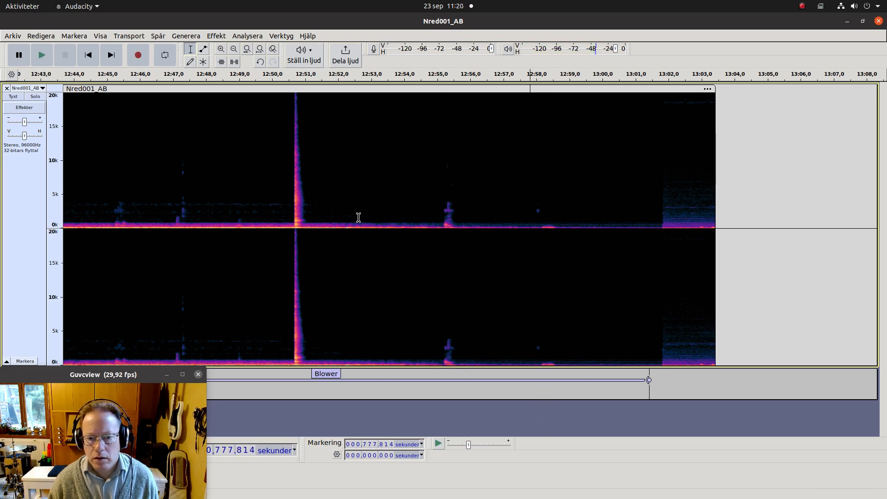
key(space)
key(space)
key(space)
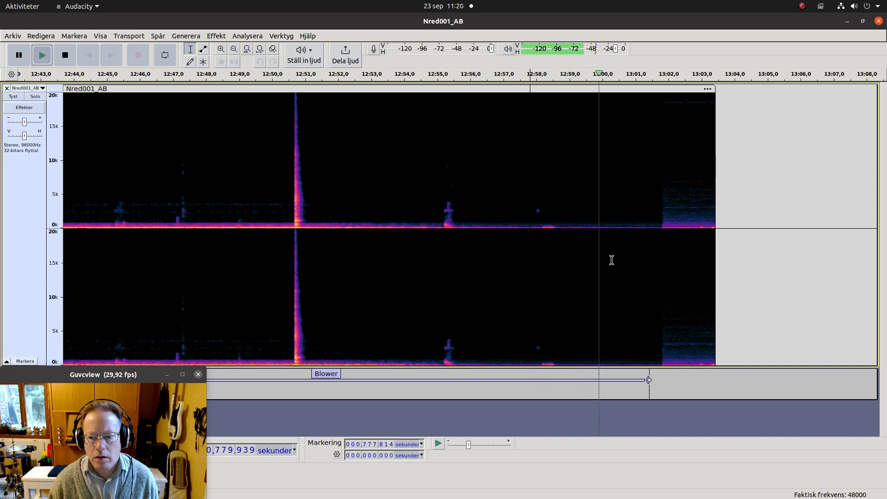
key(space)
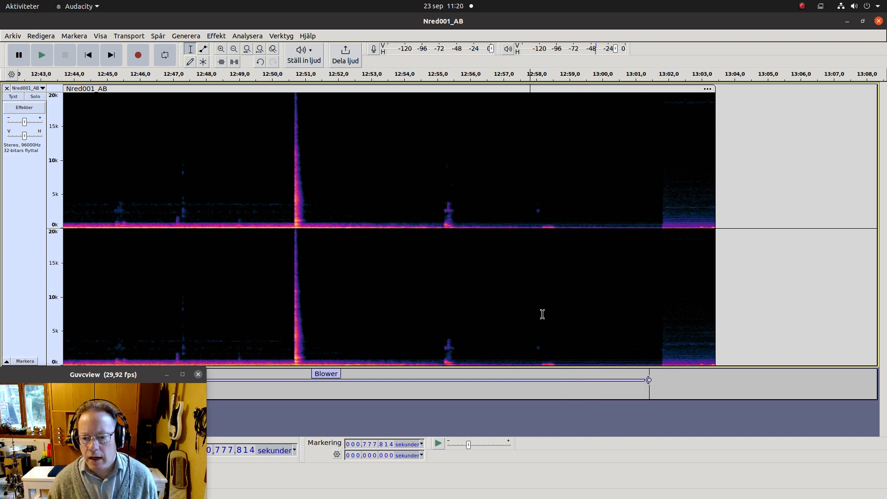
Listen from about 12:58.8, 12:57.3 and 12:56.5, and shorten the Blower label to end at about 12:57.9.
click(563, 303)
key(space)
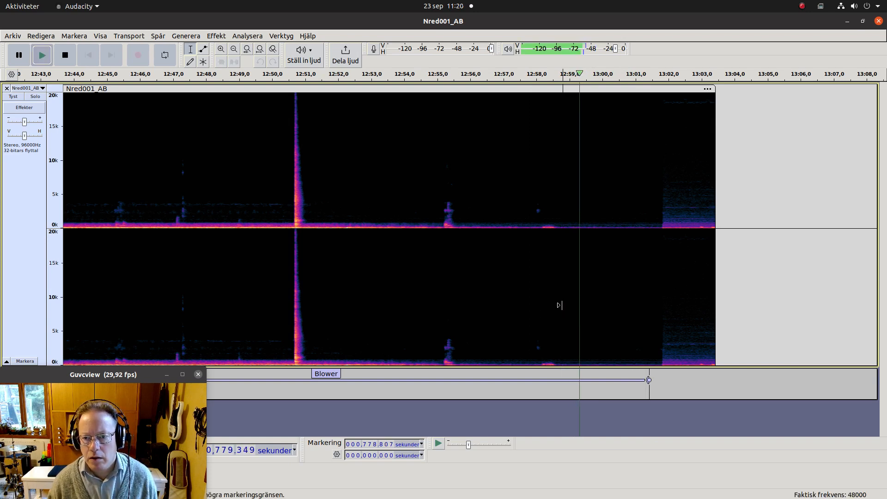
key(space)
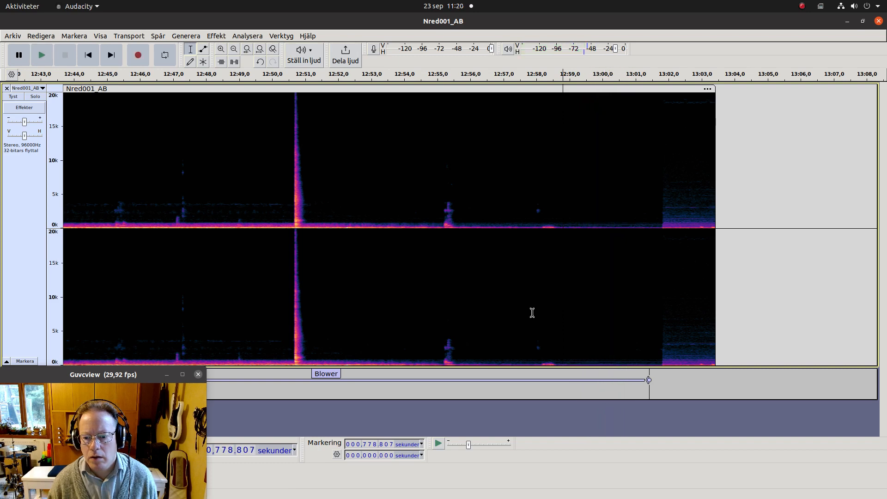
key(space)
click(487, 299)
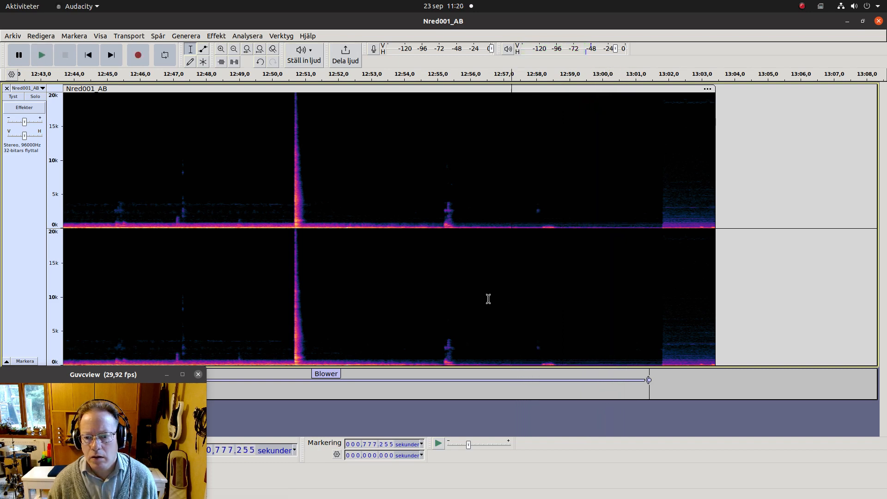
key(space)
key(space)
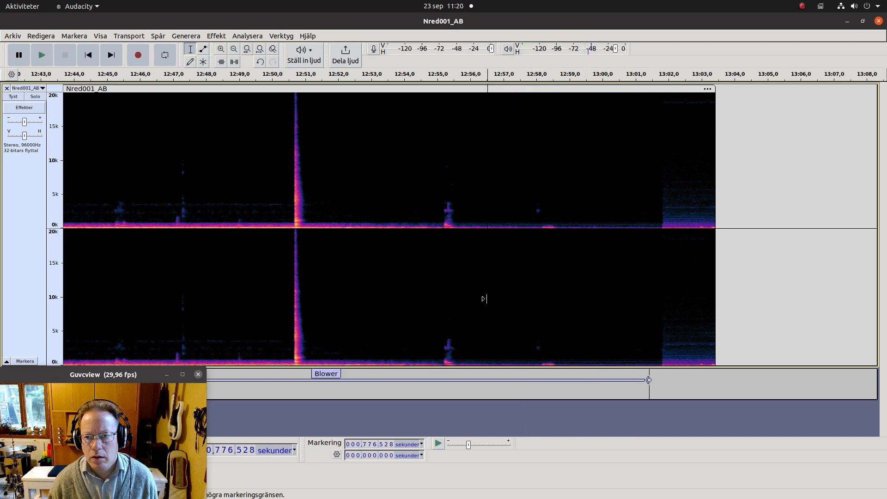
key(space)
key(space)
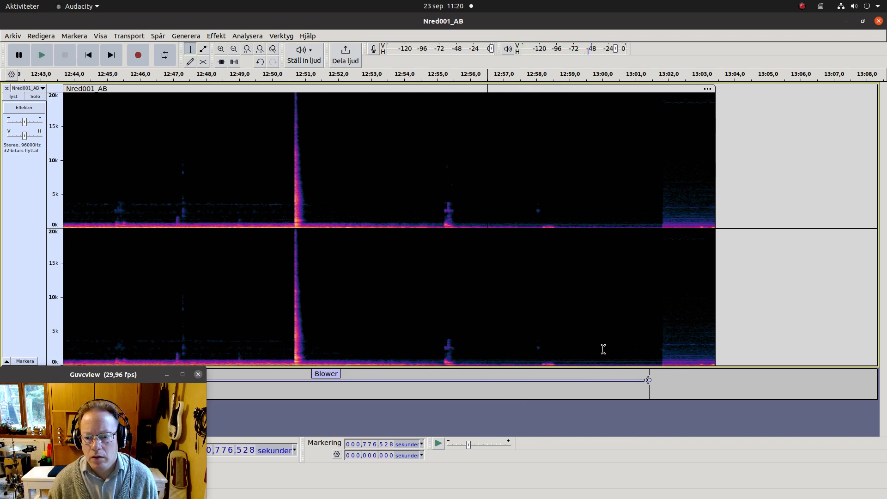
drag(646, 381, 531, 383)
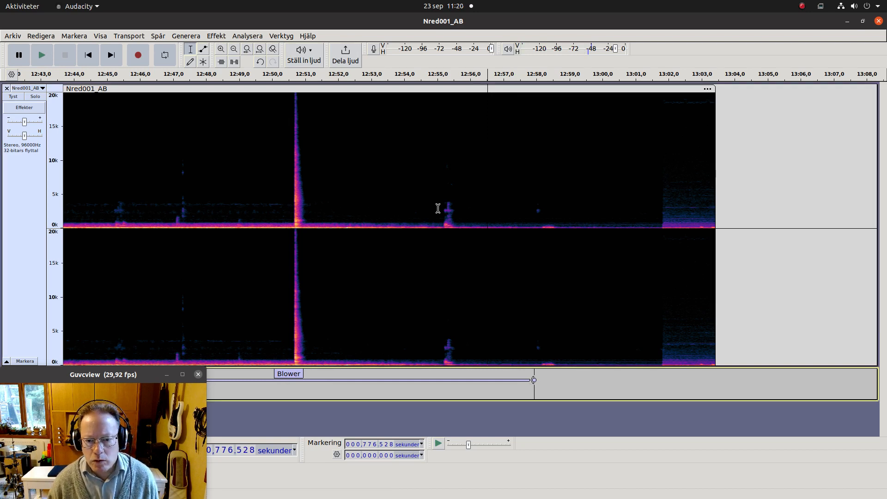
Switch the spectrogram to a logarithmic frequency scale and play the audio from about 12:55.
right_click(52, 176)
click(68, 193)
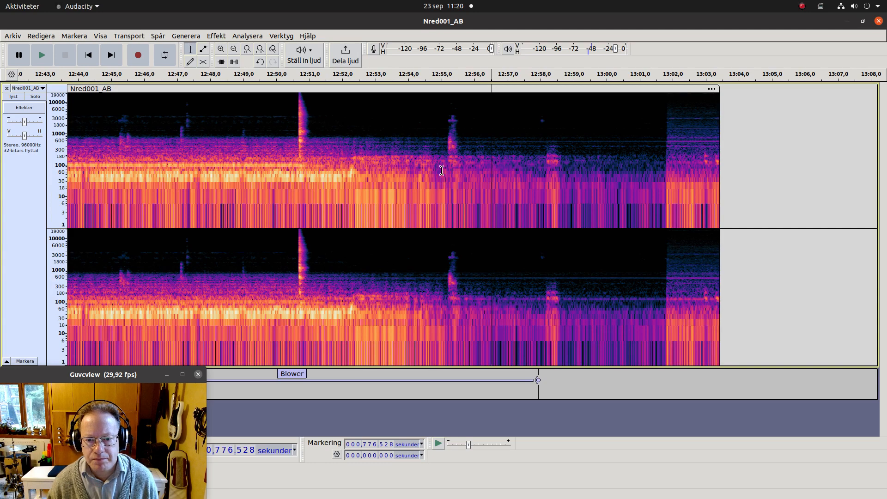
click(442, 156)
key(space)
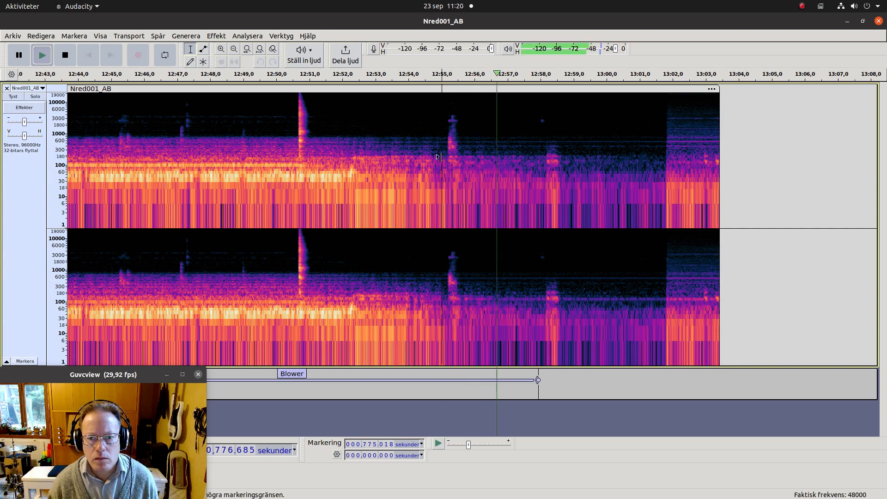
key(space)
key(space)
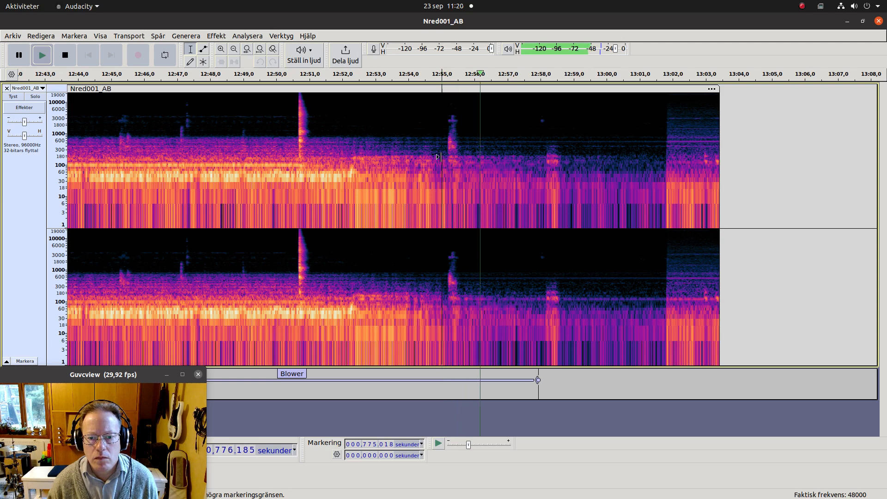
key(space)
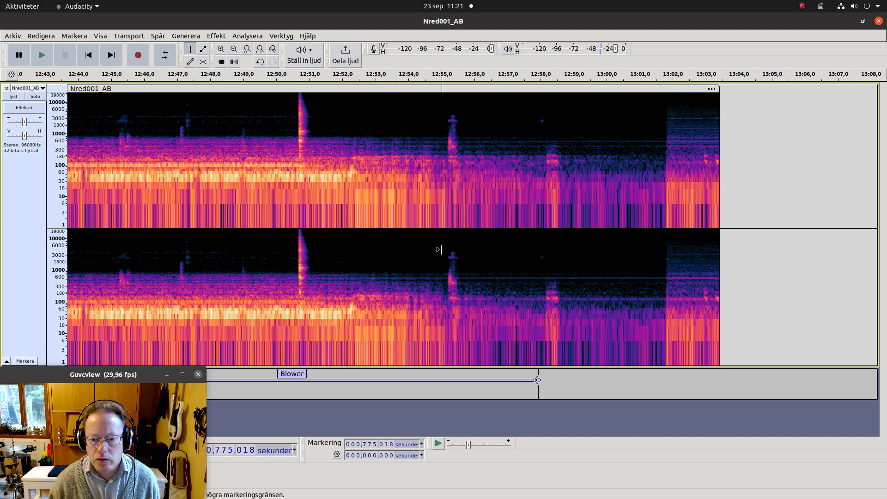
Attenuate about 1 to 10 kHz between 12:54.9 and 12:58.7 by 24 dB with Spectral edit parametric EQ, previewing it first.
drag(440, 249, 485, 271)
click(502, 250)
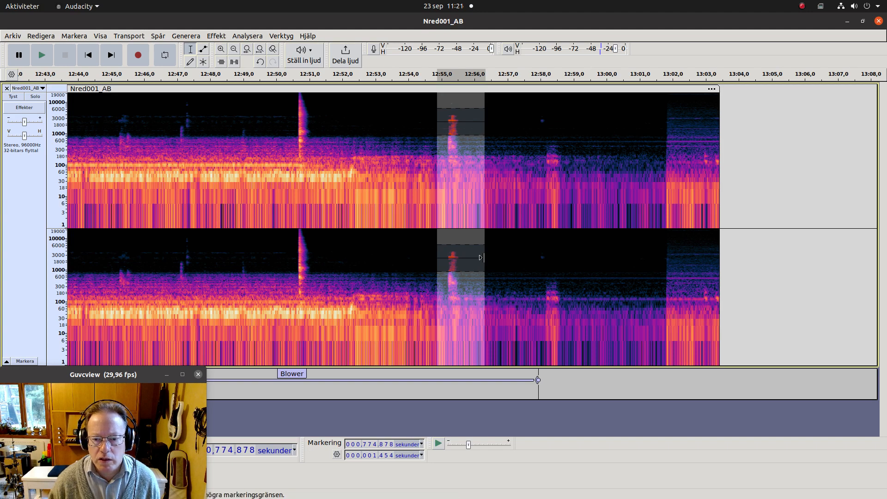
drag(485, 255, 562, 253)
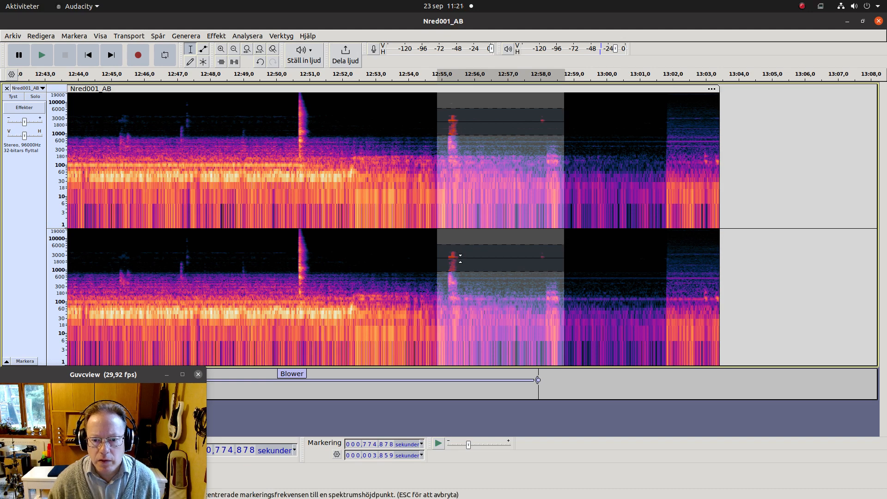
drag(461, 258, 465, 238)
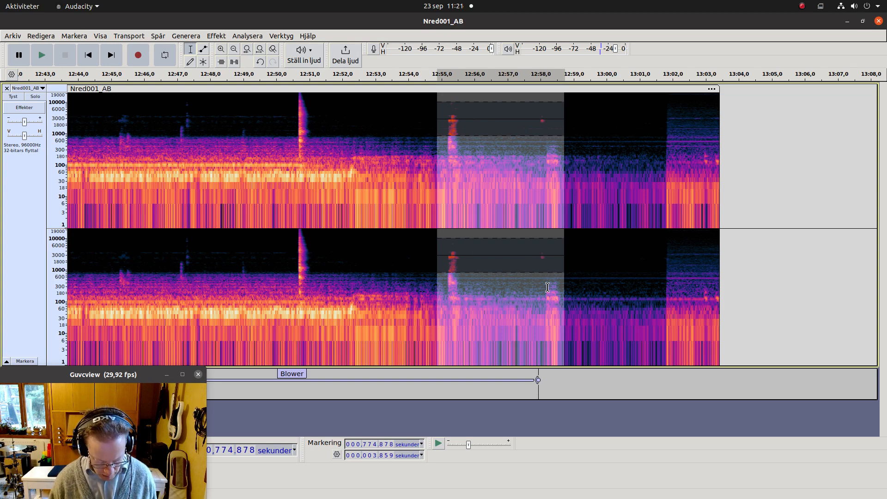
key(ctrl+r)
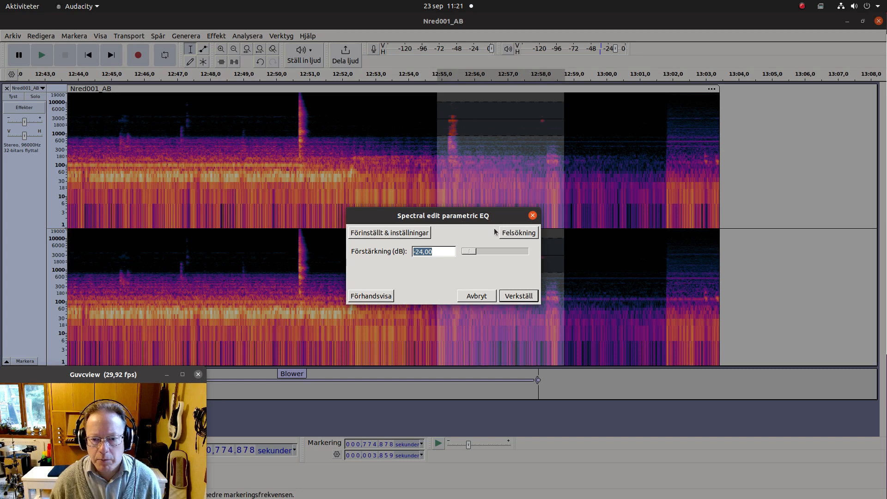
click(385, 297)
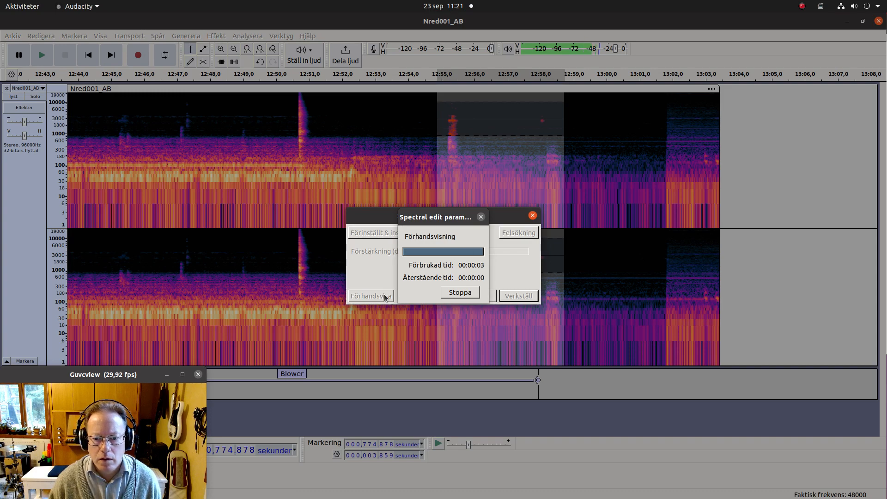
click(521, 296)
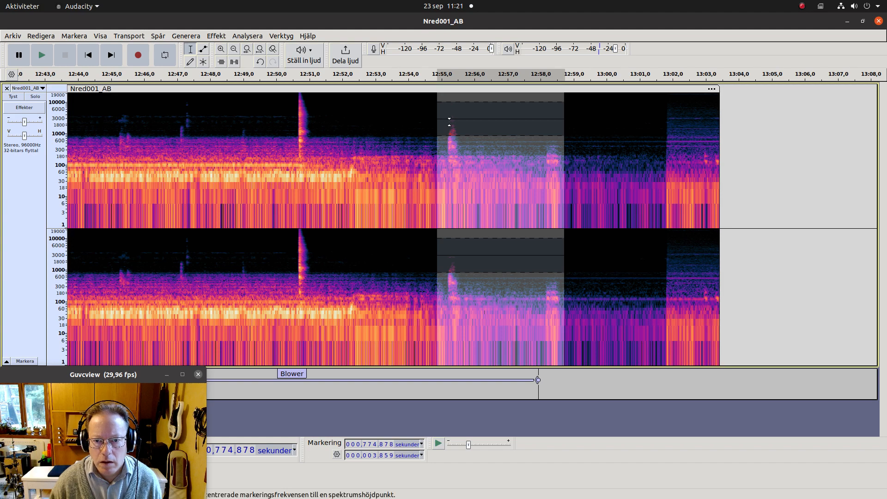
Narrow the spectral selection to about 1 to 3 kHz and apply Spectral edit parametric EQ at -24 dB.
mouse_move(450, 121)
mouse_down()
mouse_move(452, 111)
mouse_move(451, 129)
mouse_move(454, 119)
mouse_up()
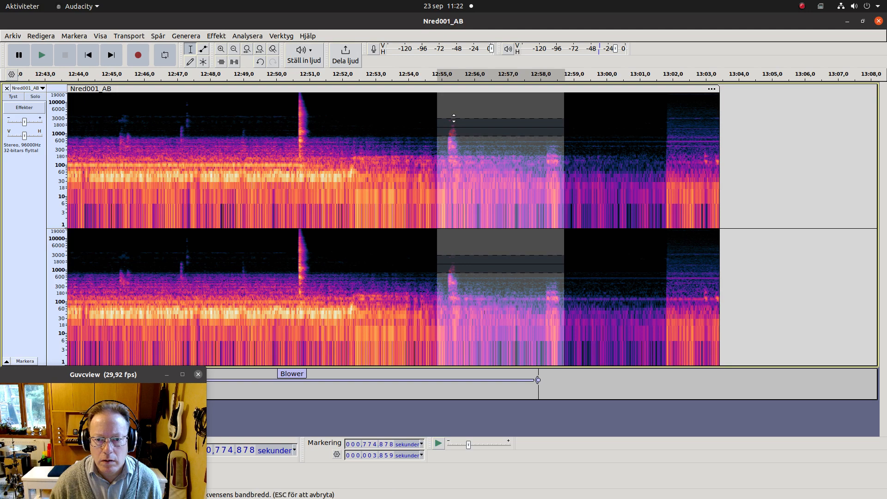
drag(454, 118, 455, 118)
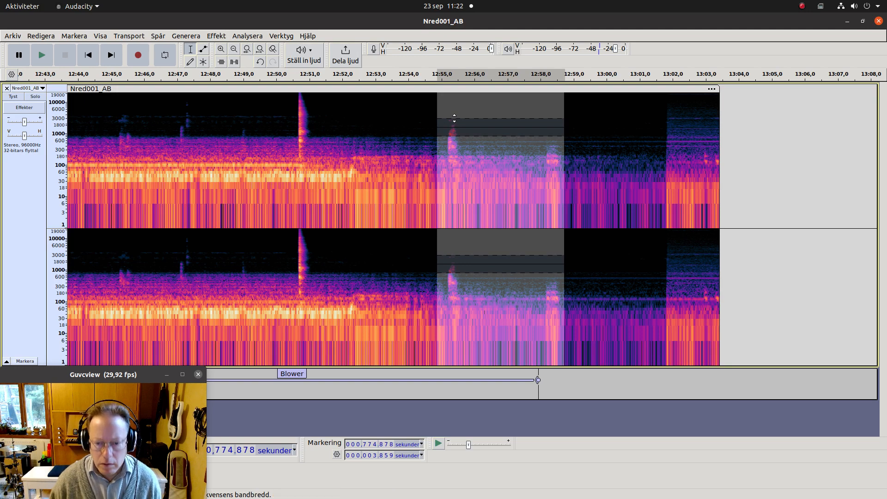
key(ctrl+r)
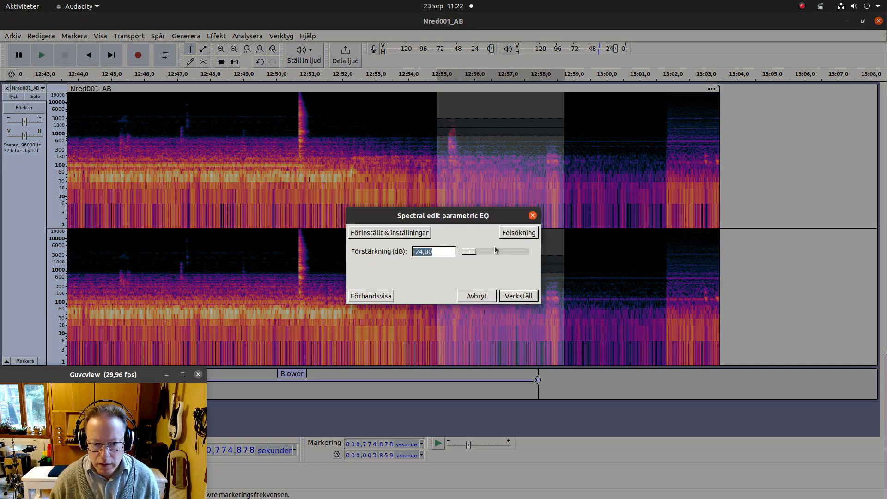
click(519, 297)
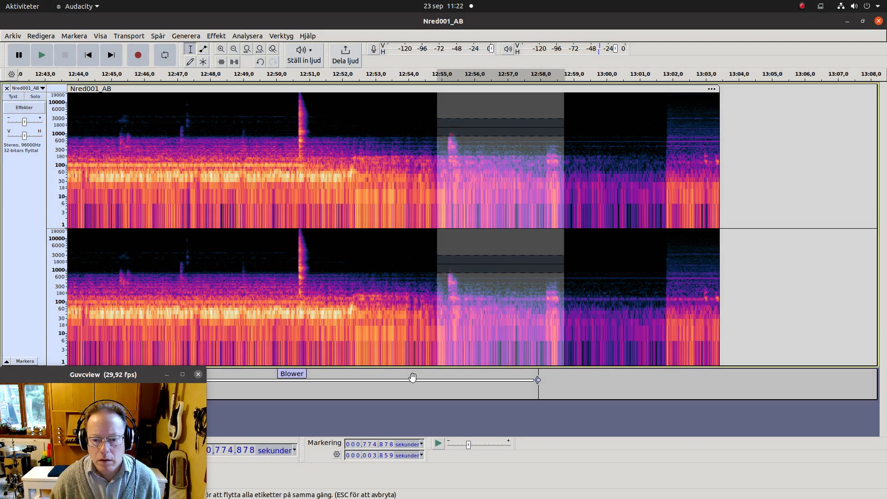
Play the edited passage from about 12:54.1 to check the attenuated disturbance.
click(410, 262)
key(space)
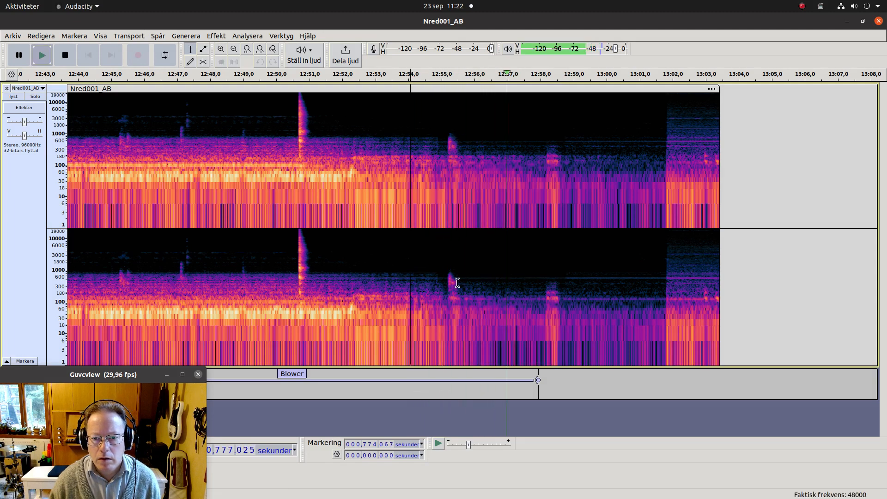
key(space)
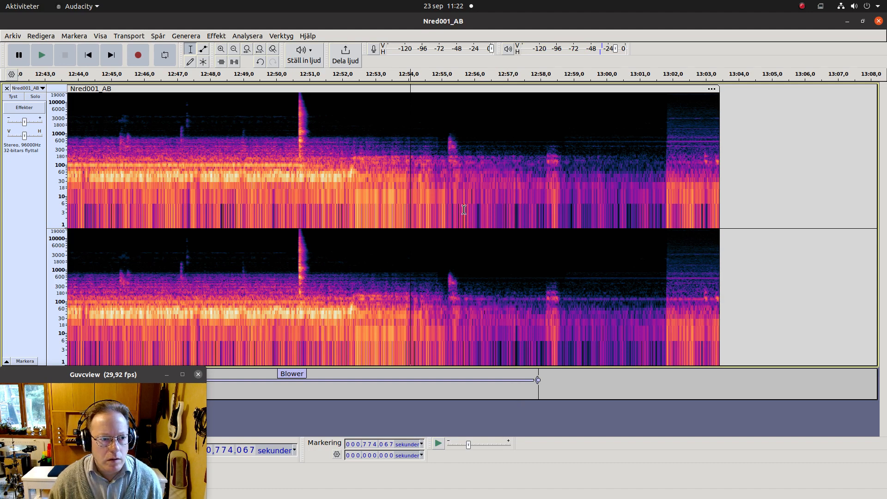
Attenuate the disturbance from about 12:55.1 to 12:55.6, around 650 Hz to 2.3 kHz, by 24 dB with Spectral edit parametric EQ, previewing it first.
click(447, 138)
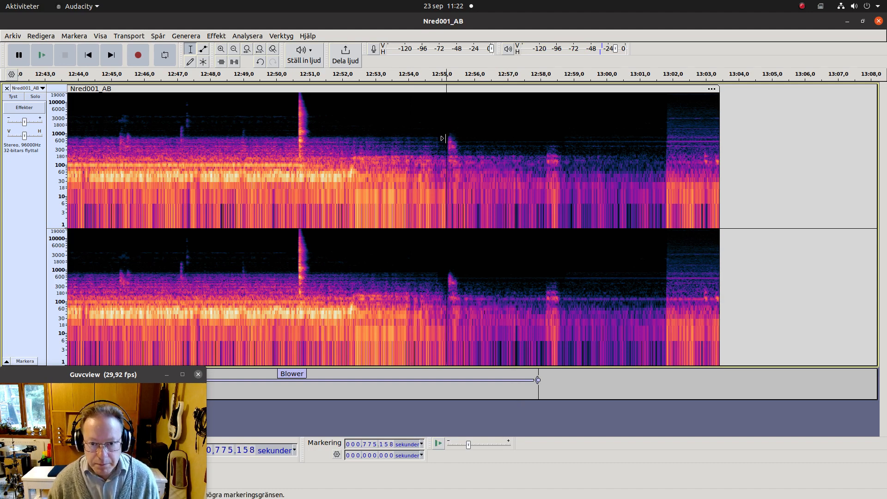
key(ctrl+1)
key(ctrl+1)
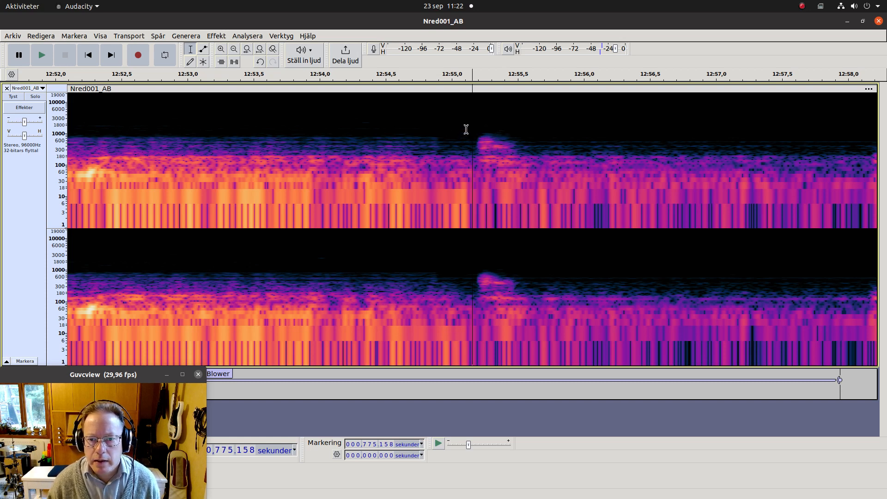
drag(466, 123, 535, 139)
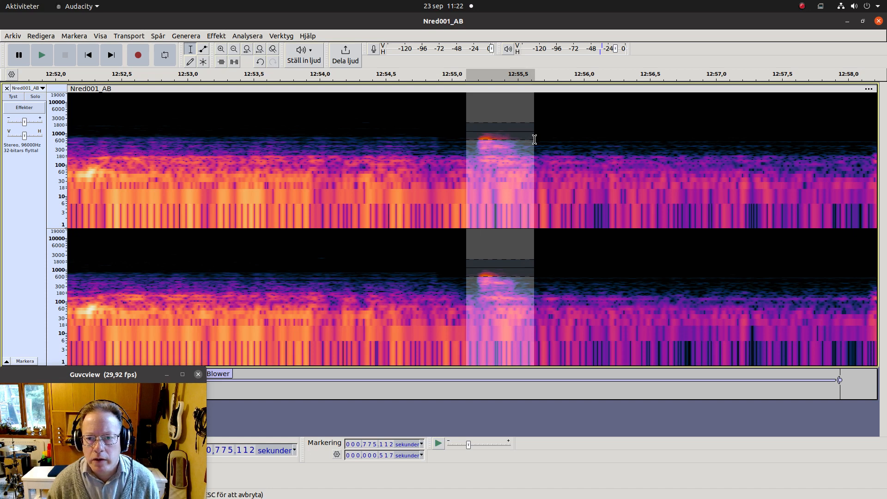
drag(535, 139, 535, 139)
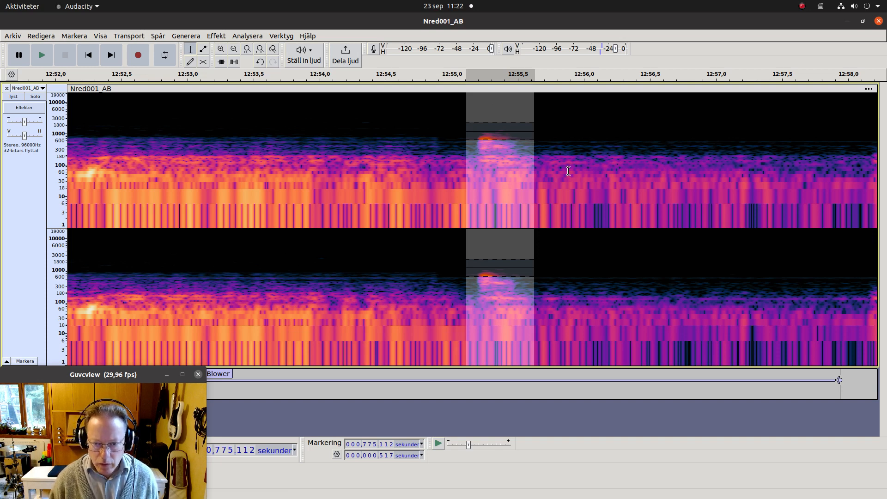
key(ctrl+r)
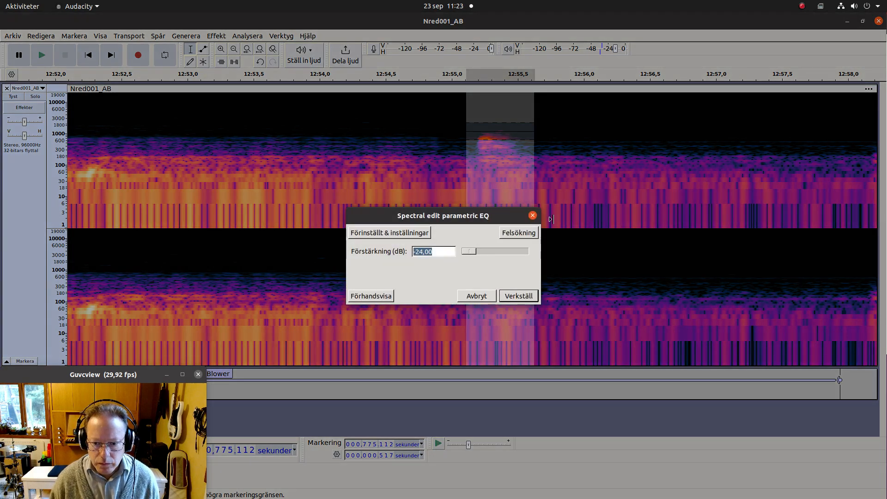
click(389, 294)
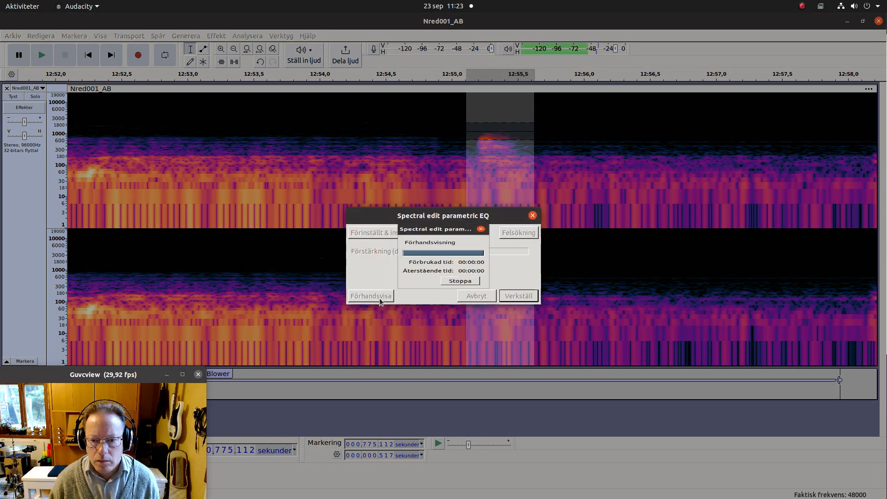
click(380, 299)
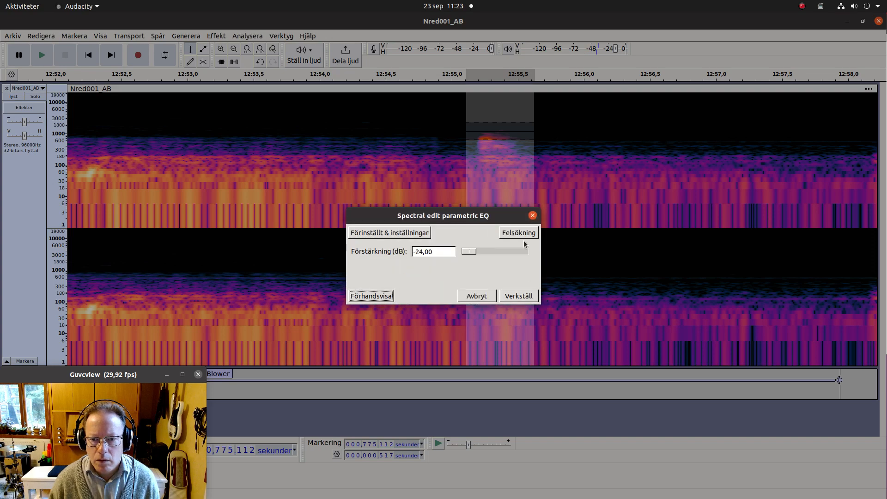
click(519, 295)
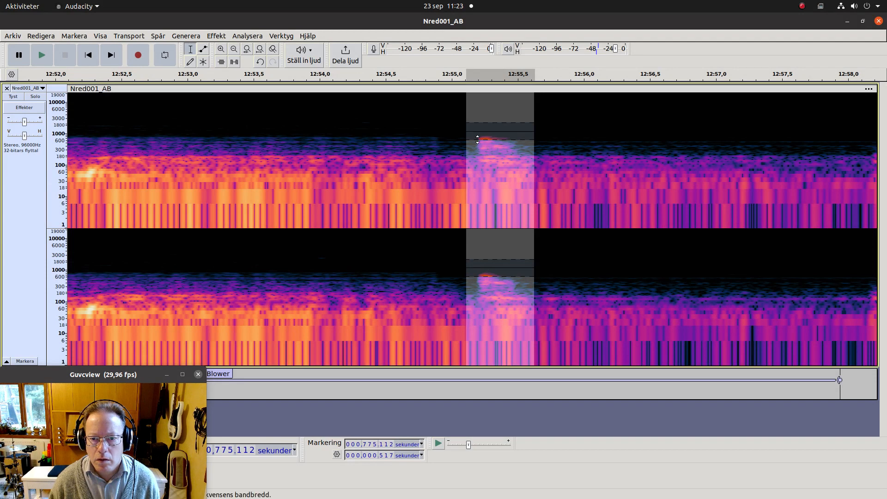
Lower the spectral selection at 12:55.1 to 12:55.6 to about 230 to 850 Hz and apply Spectral edit parametric EQ at -24 dB.
drag(480, 132, 480, 145)
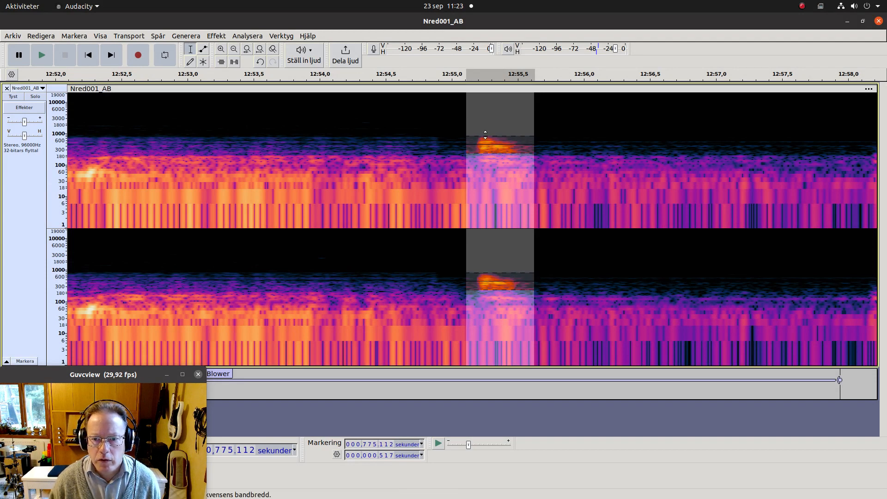
drag(487, 136, 487, 136)
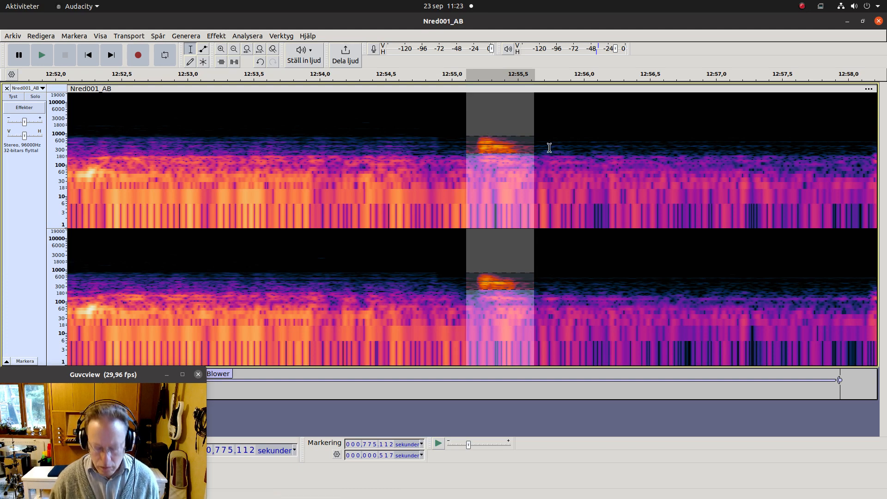
key(ctrl+r)
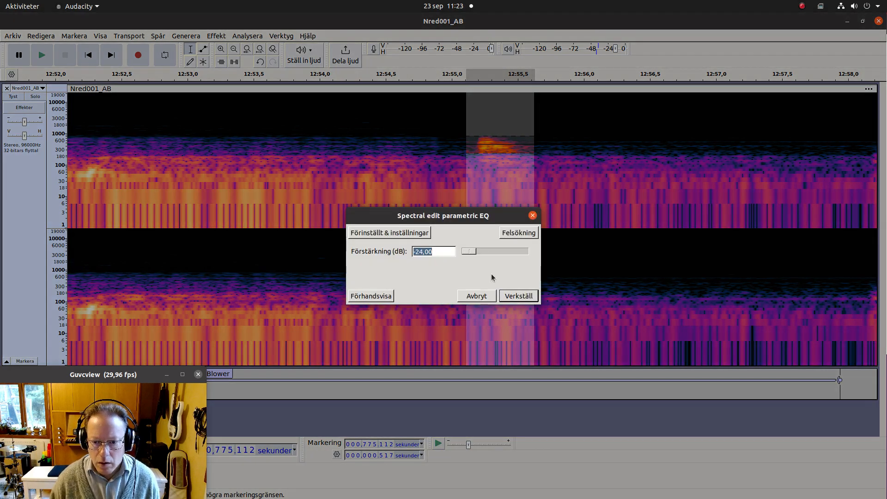
click(518, 296)
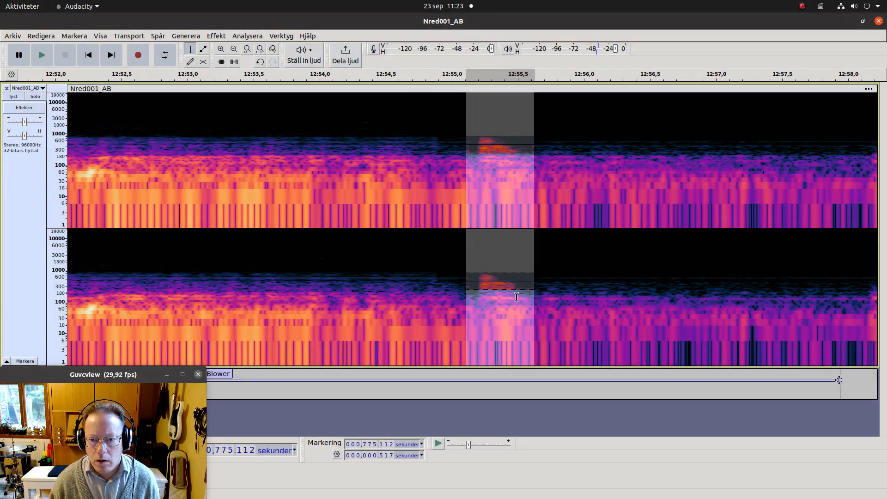
Play the selected passage from about 12:55.1 to 12:55.6 several times to check the attenuated disturbance.
key(space)
key(space)
key(space)
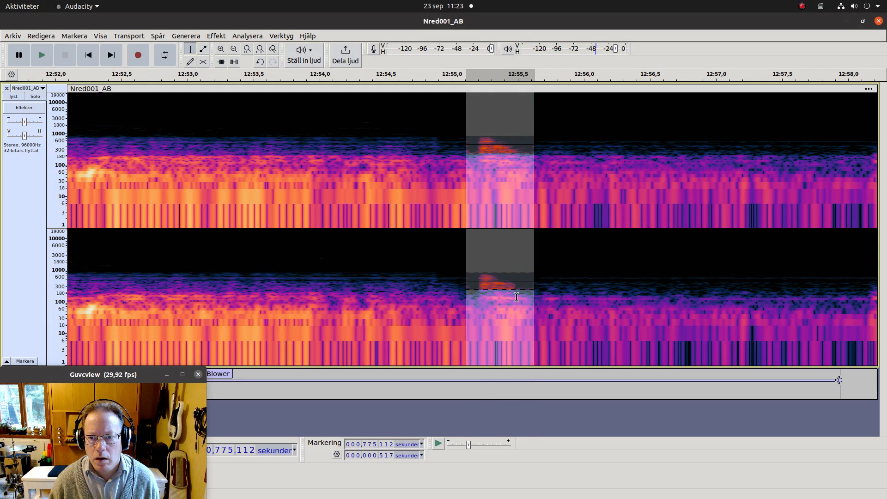
key(space)
key(space)
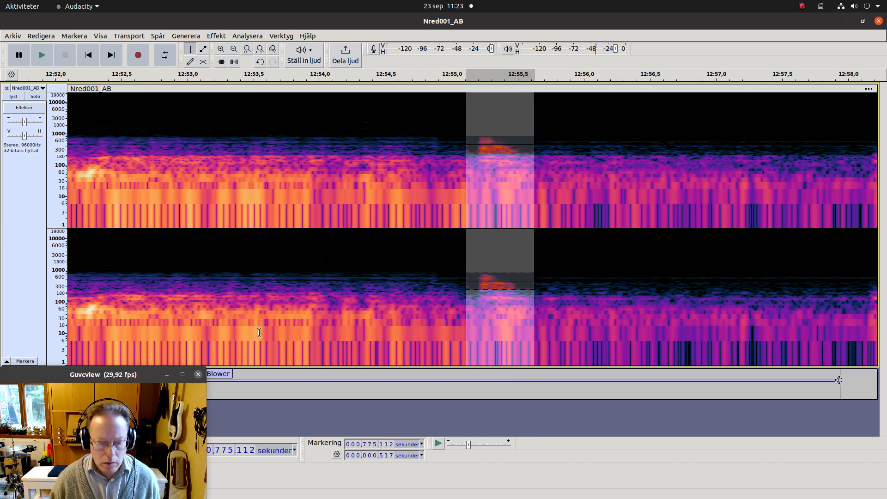
Play the fading blower noise from about 12:51.4 repeatedly to judge the remaining disturbances in context.
key(ctrl+3)
key(ctrl+3)
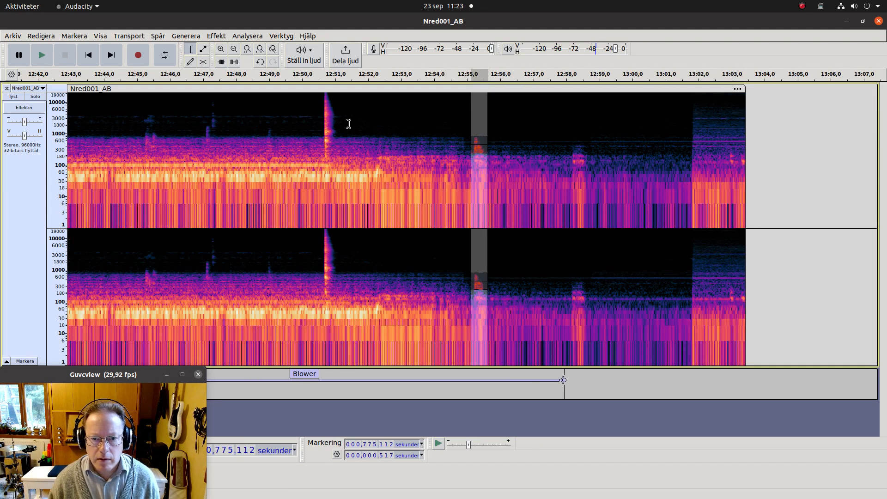
click(347, 121)
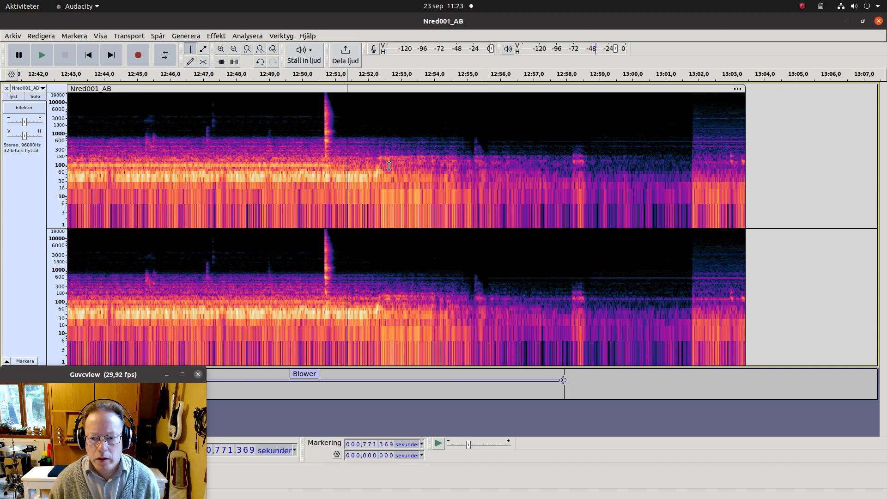
key(space)
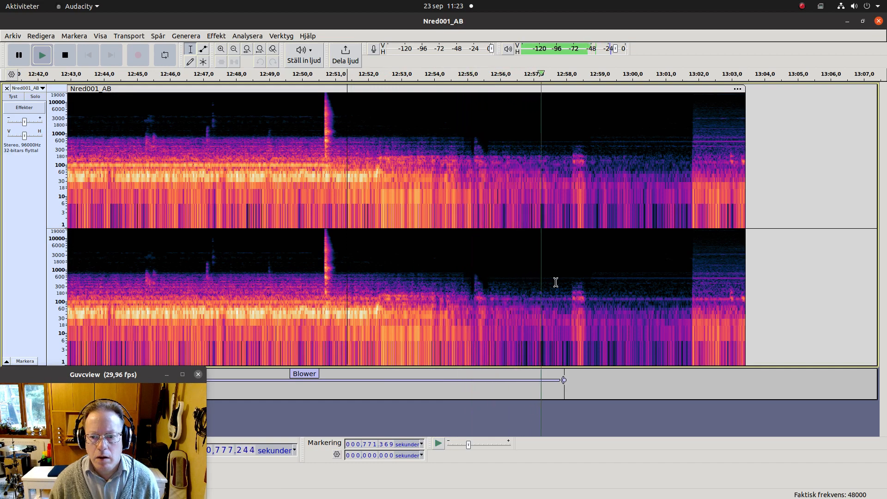
key(space)
key(space)
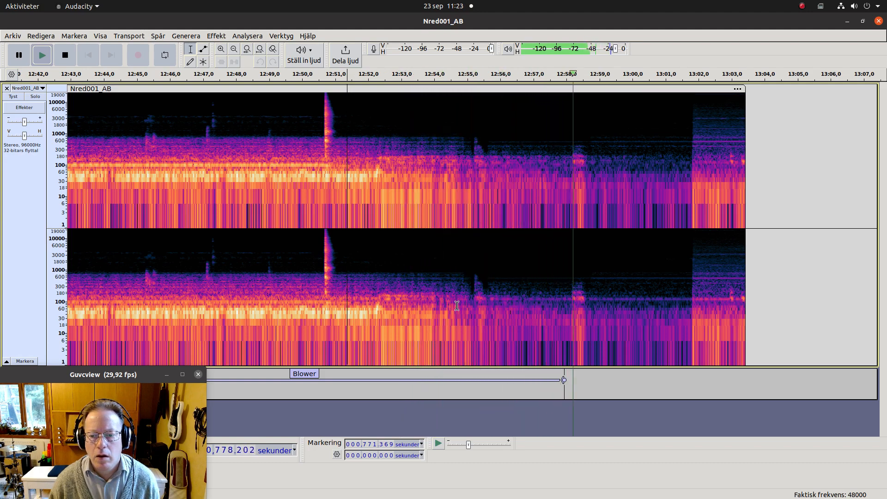
key(space)
key(space)
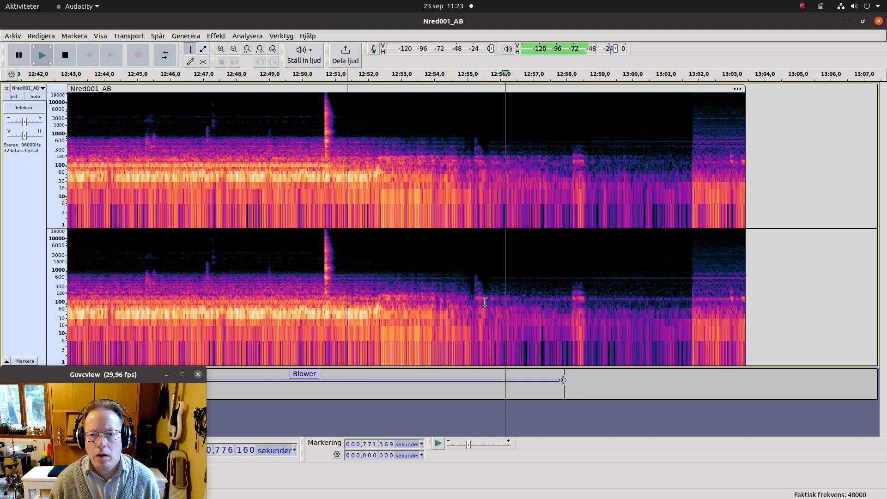
key(space)
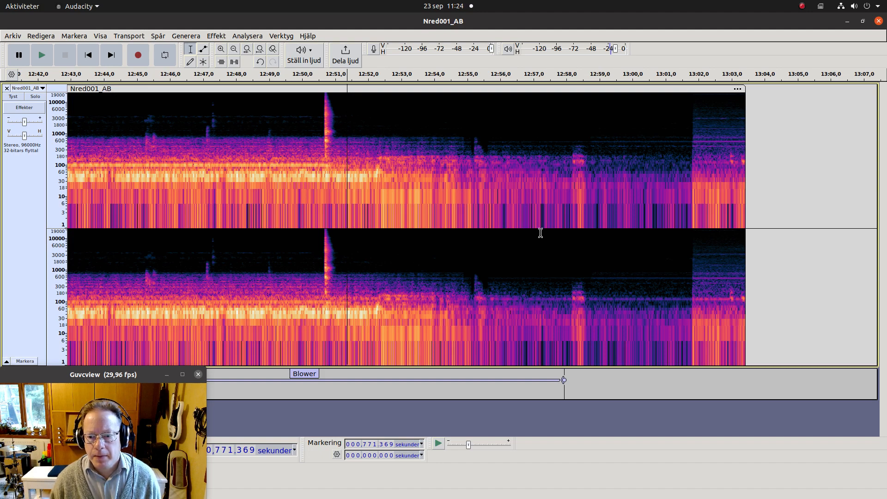
Play the quiet tail of the blower noise from about 12:54.0 twice to listen for leftover disturbances.
click(435, 128)
key(space)
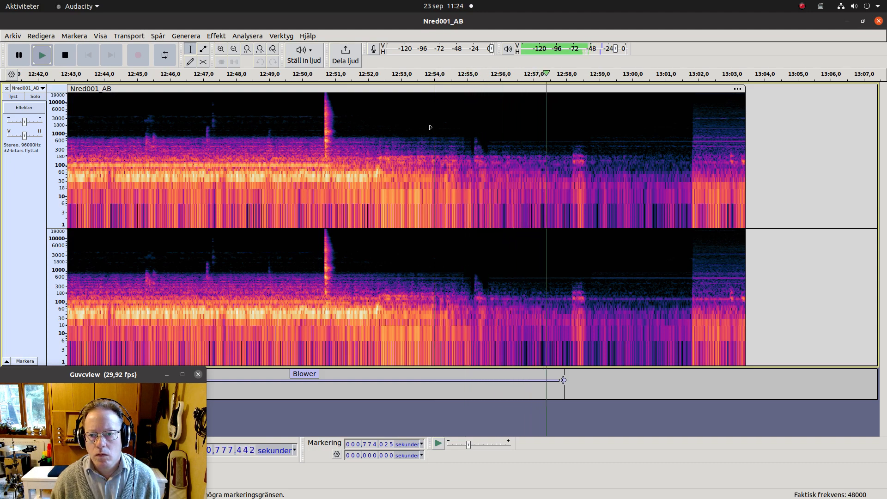
key(space)
key(space)
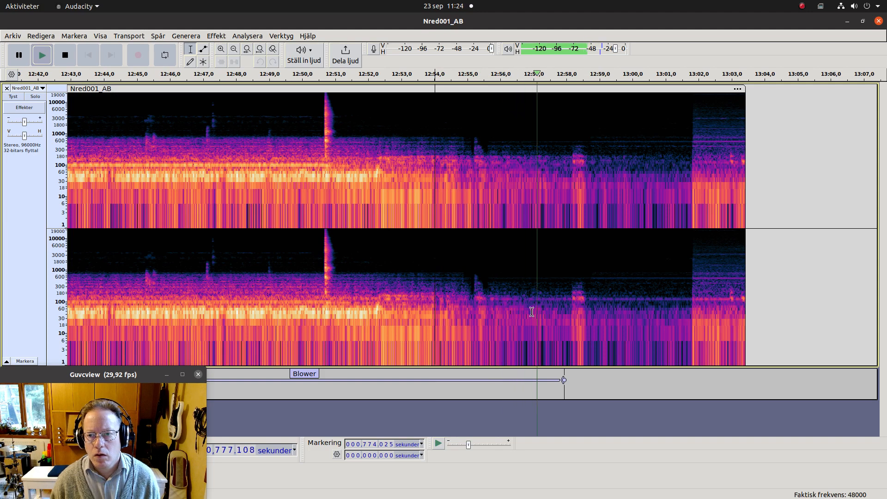
key(space)
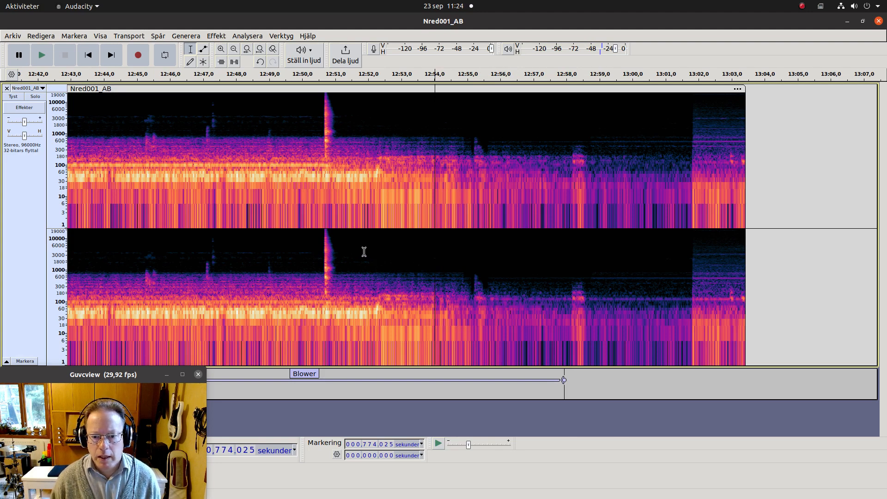
Fade out the track from about 12:51.9 to the end of the Blower label at about 12:57.9.
drag(364, 251, 564, 271)
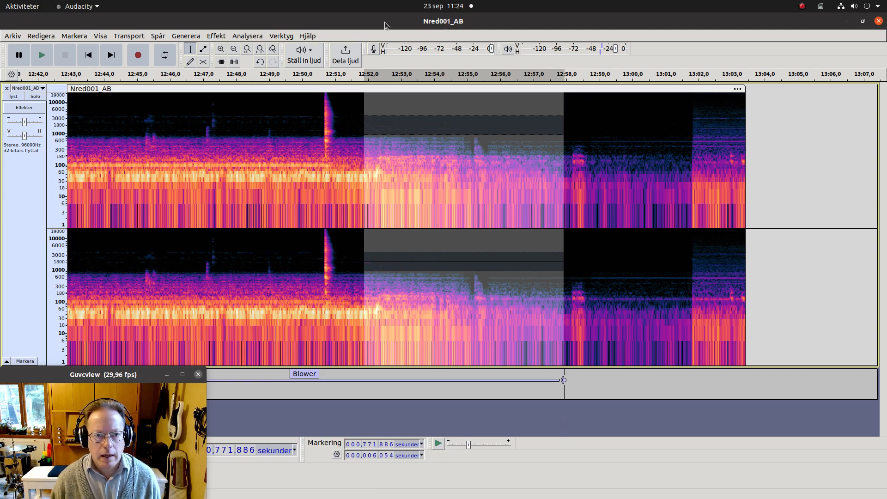
click(218, 36)
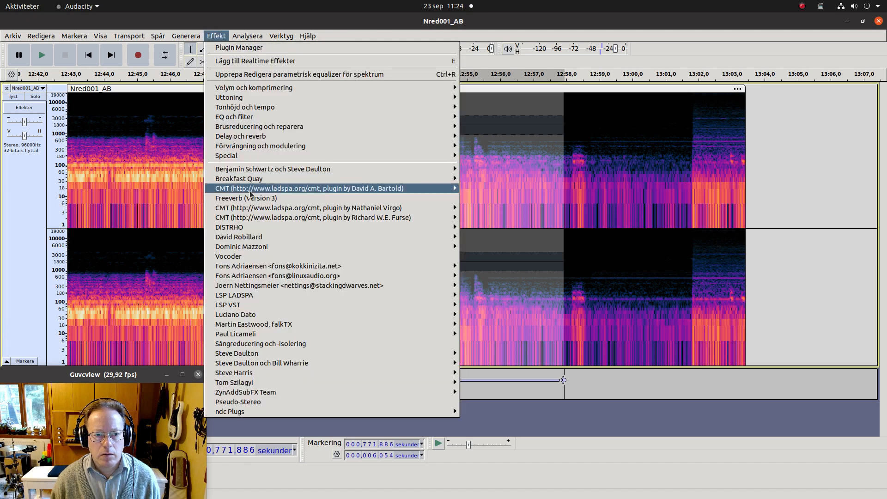
mouse_move(236, 95)
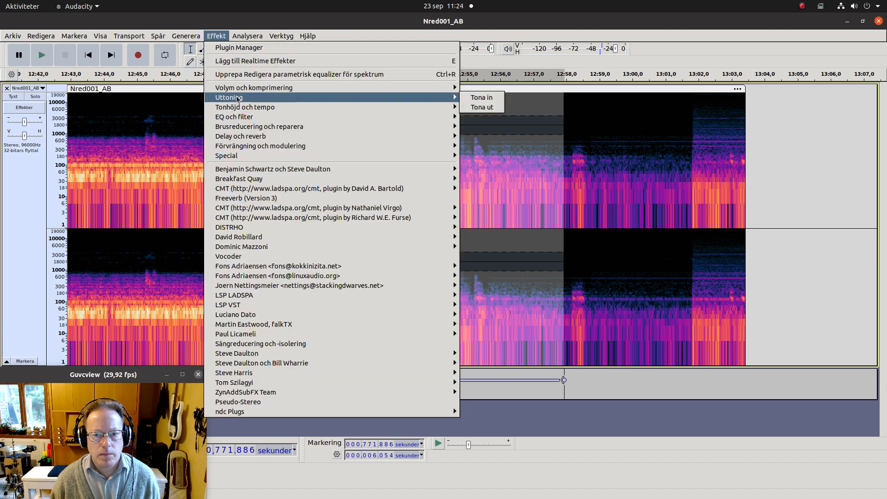
click(484, 107)
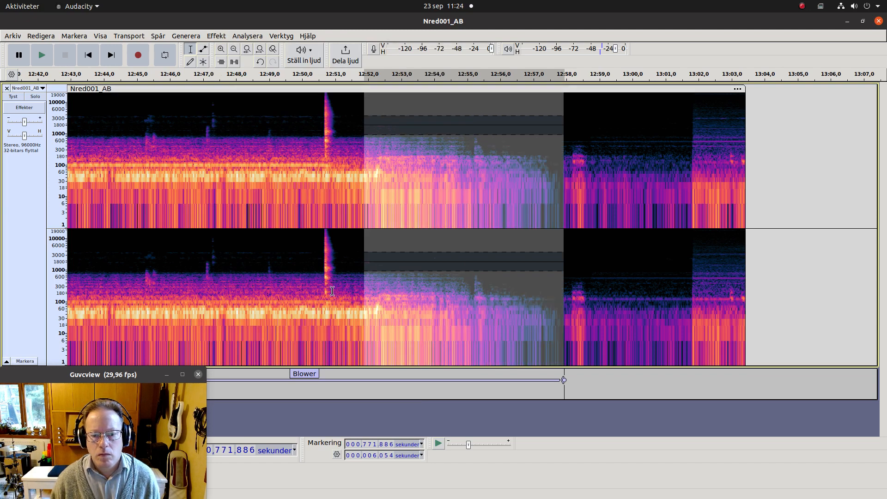
Play the passage from about 12:50.2 to the end of the Blower label to check the fade-out.
drag(309, 289, 561, 335)
key(space)
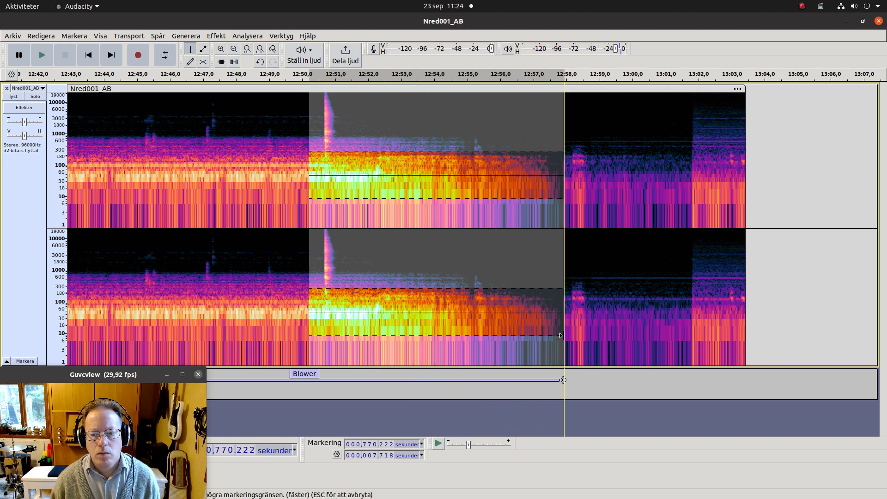
click(233, 255)
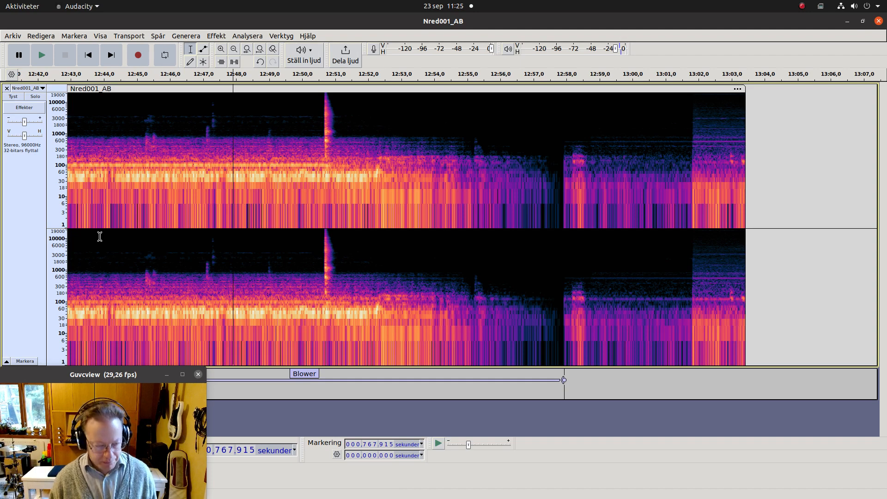
Switch the Nred001_AB track to waveform view and place the cursor at about 12:25.9, ahead of the Blower label.
click(35, 88)
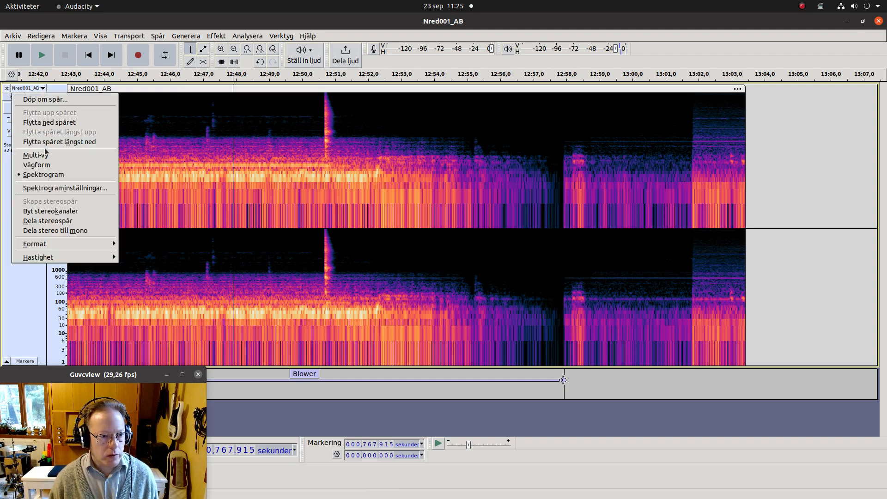
click(37, 165)
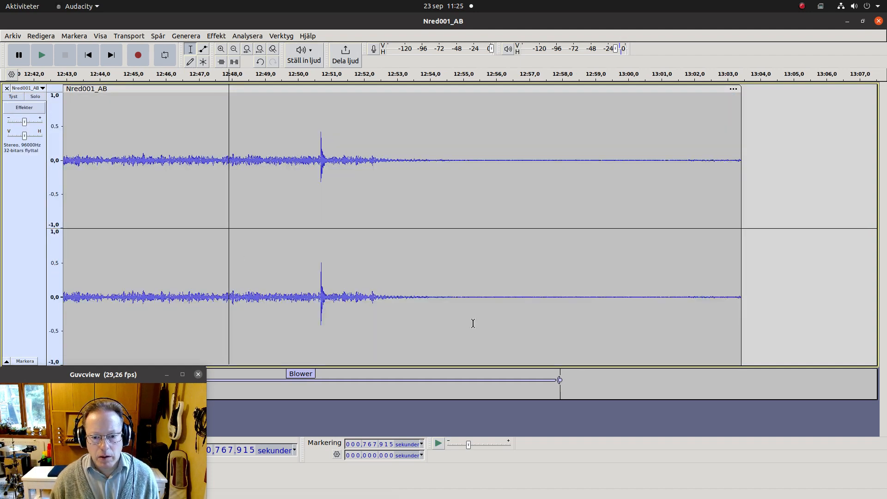
ctrl+scroll(473, 324, down, 2)
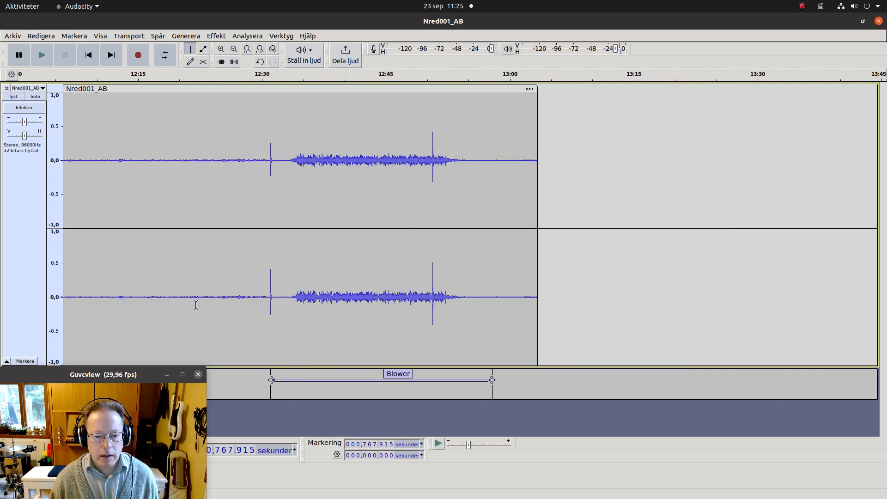
click(228, 288)
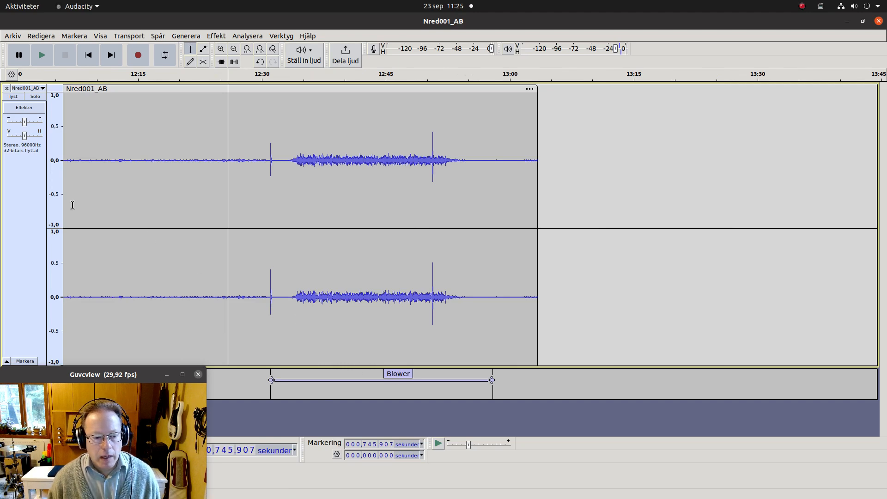
Start an audio export and set its destination to the BlowerNoise folder inside DemoMyChamberOrgan/AB.
click(11, 36)
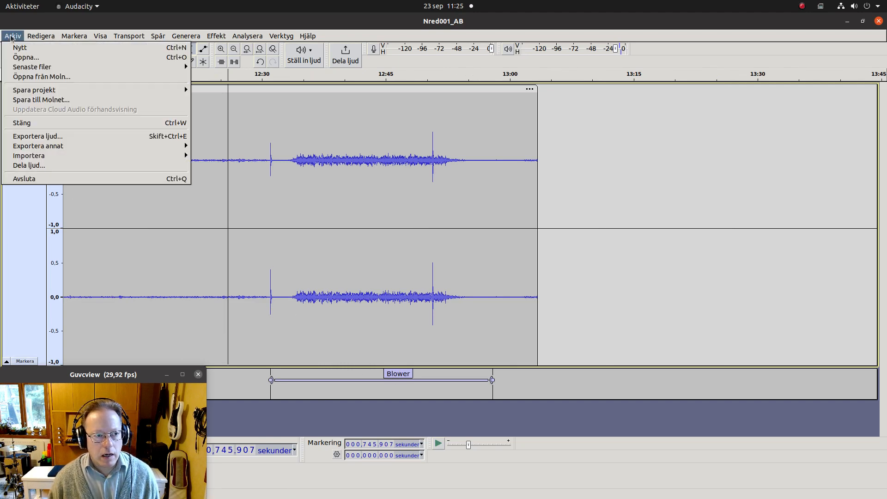
click(36, 137)
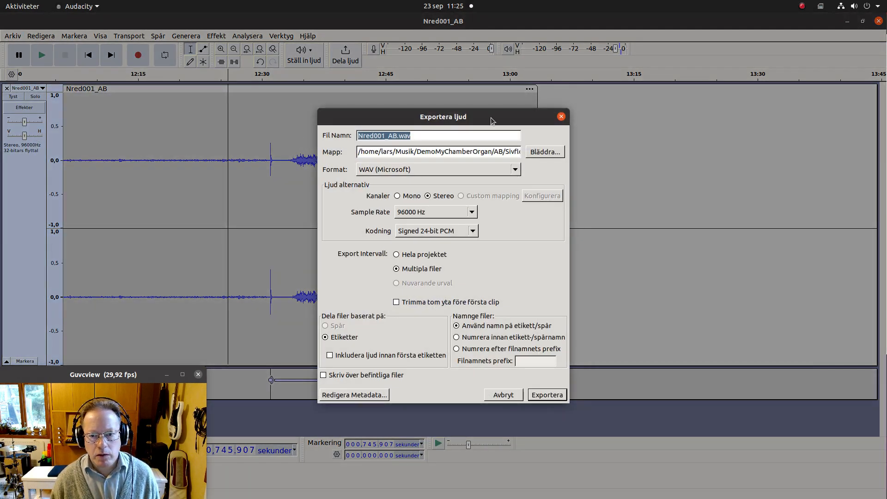
click(550, 156)
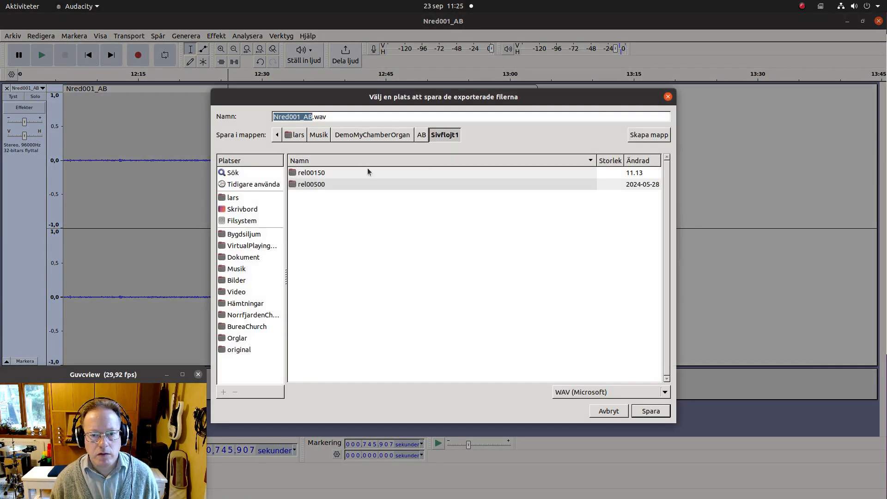
click(423, 135)
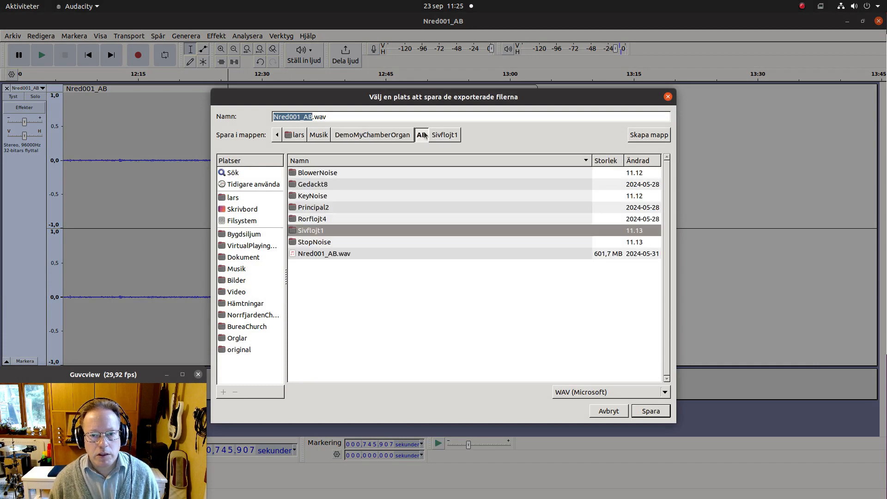
double_click(336, 173)
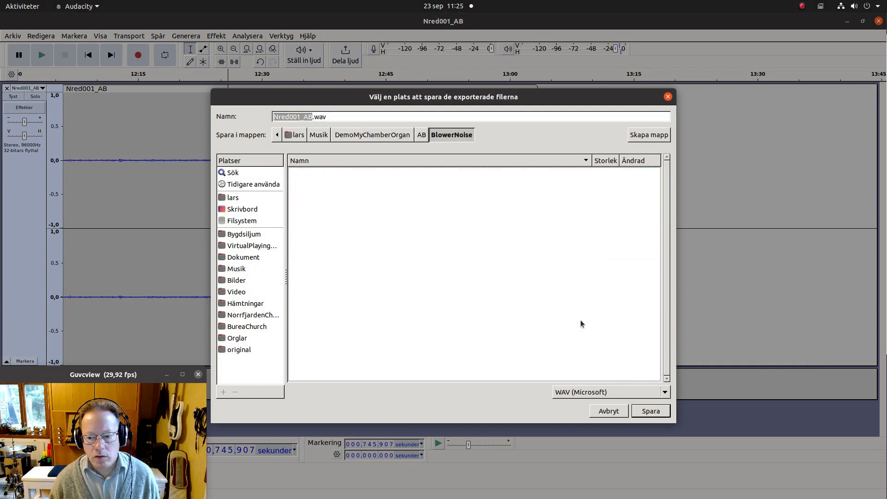
click(648, 419)
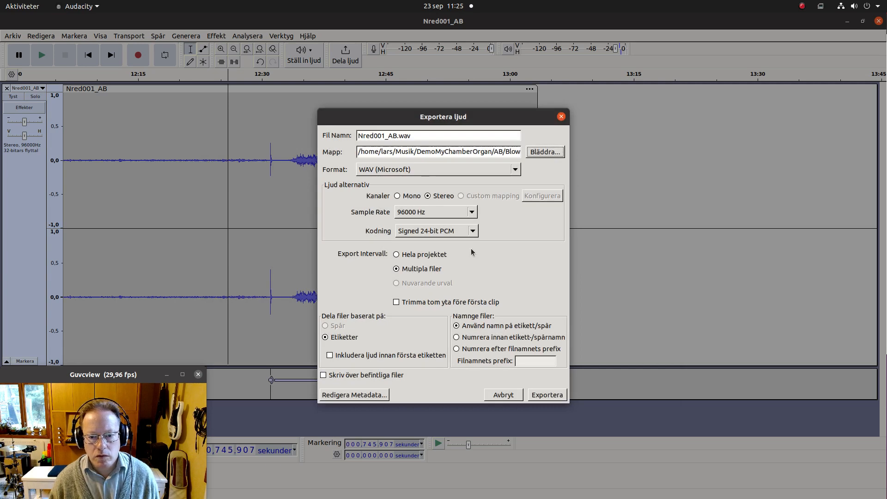
Set the export sample rate to 48000 Hz, keep Signed 24-bit PCM, and export the labelled audio as WAV named by label.
click(434, 213)
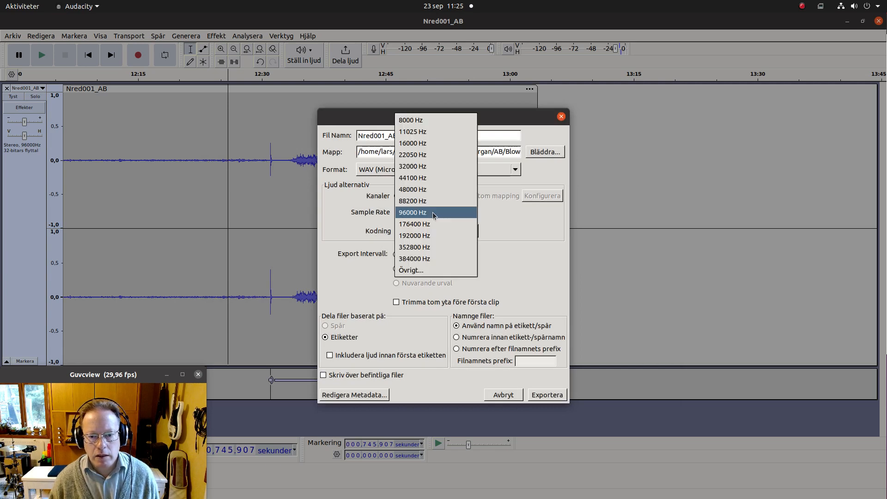
click(423, 189)
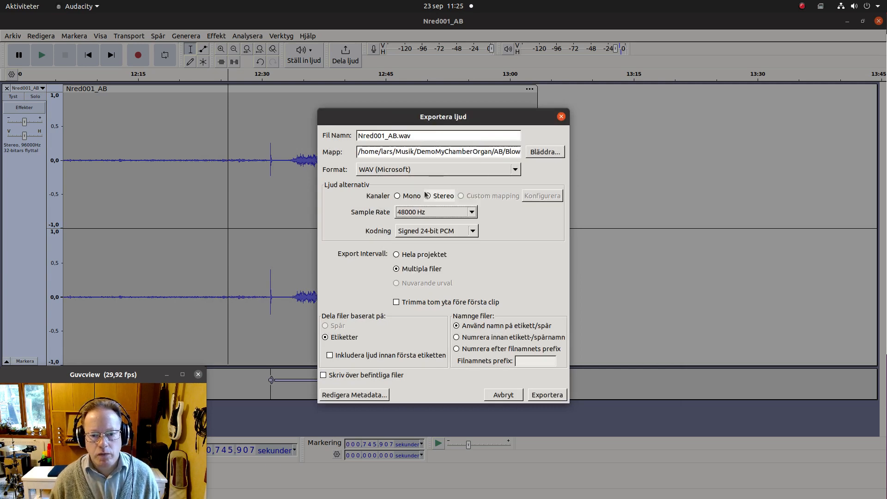
click(434, 232)
click(433, 232)
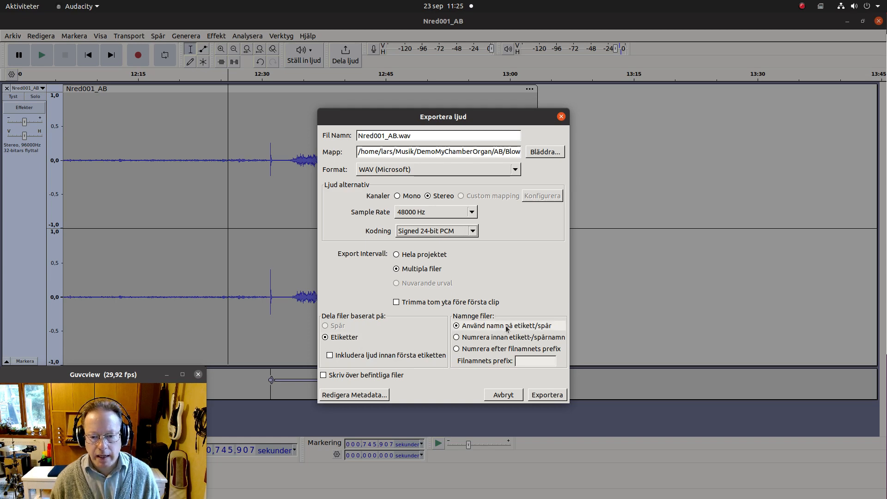
click(546, 396)
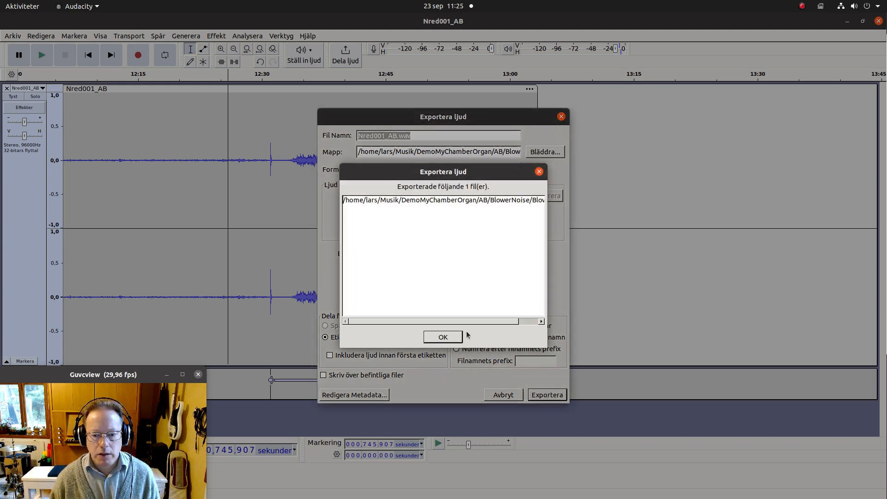
Check the exported file's full path, close the export report, and delete the Blower label.
drag(464, 323, 531, 333)
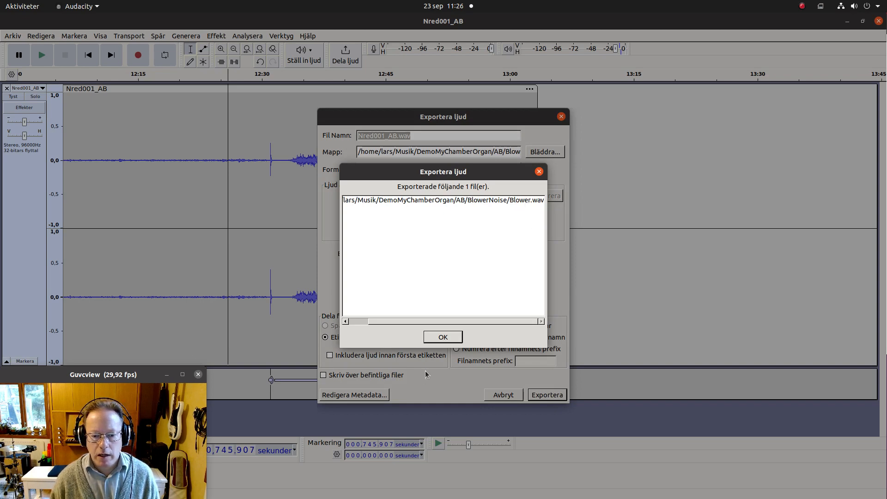
click(443, 338)
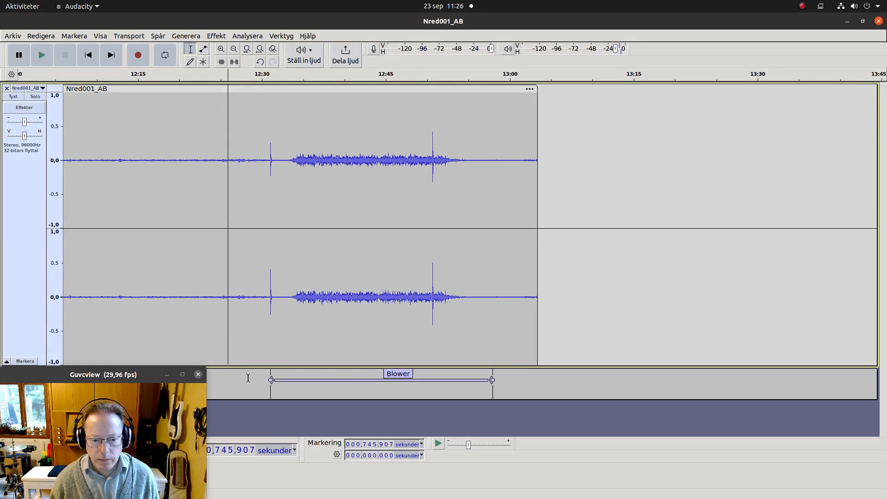
click(402, 379)
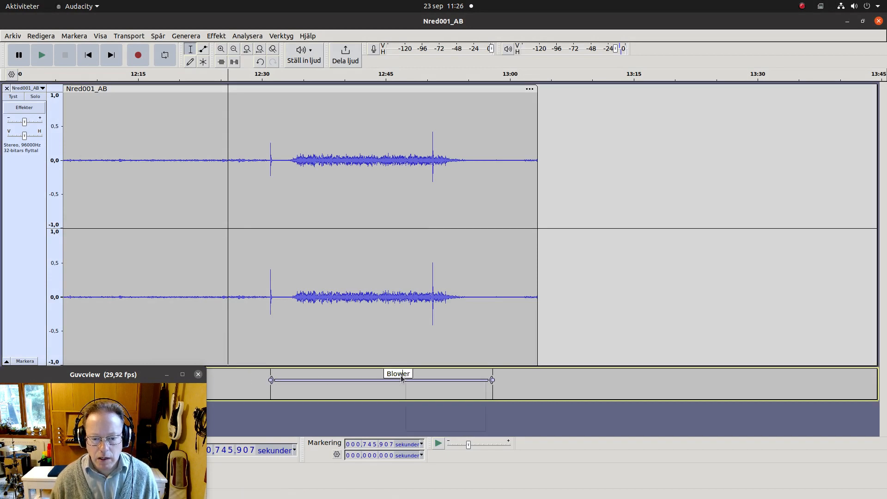
right_click(406, 381)
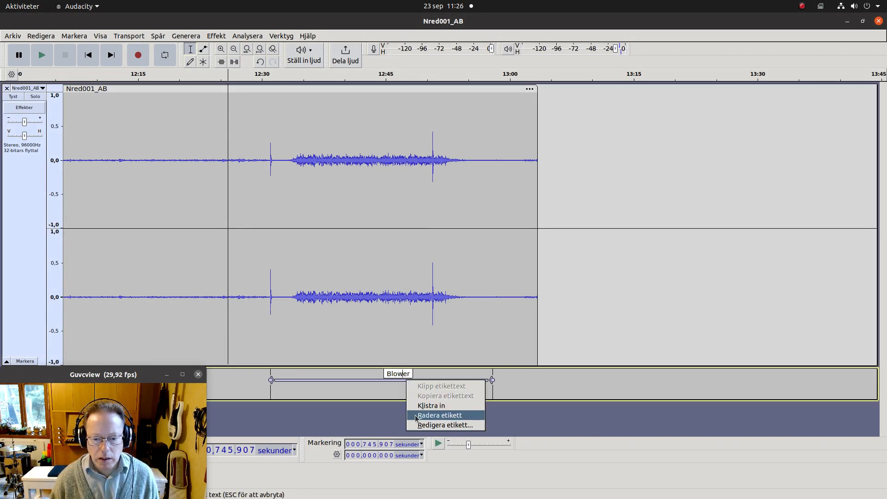
click(417, 415)
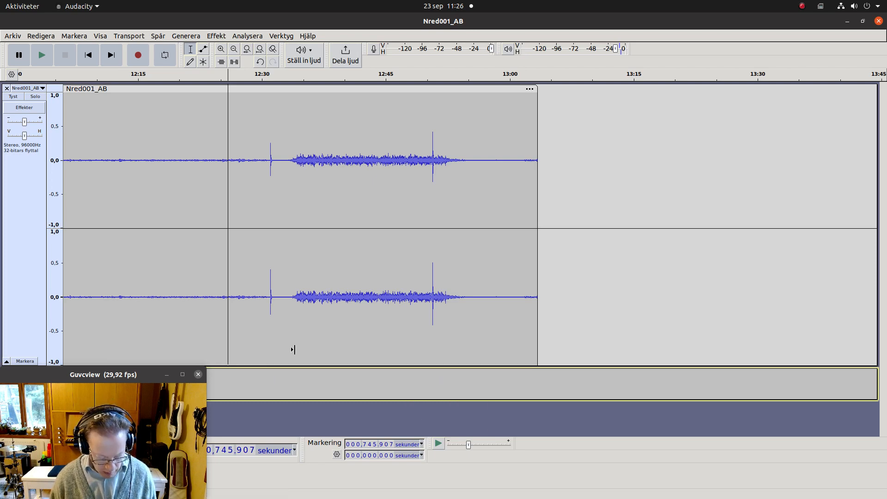
Play the short noises in the Nred001_AB track from about 10:18.1 to identify them.
scroll(296, 350, down, 3)
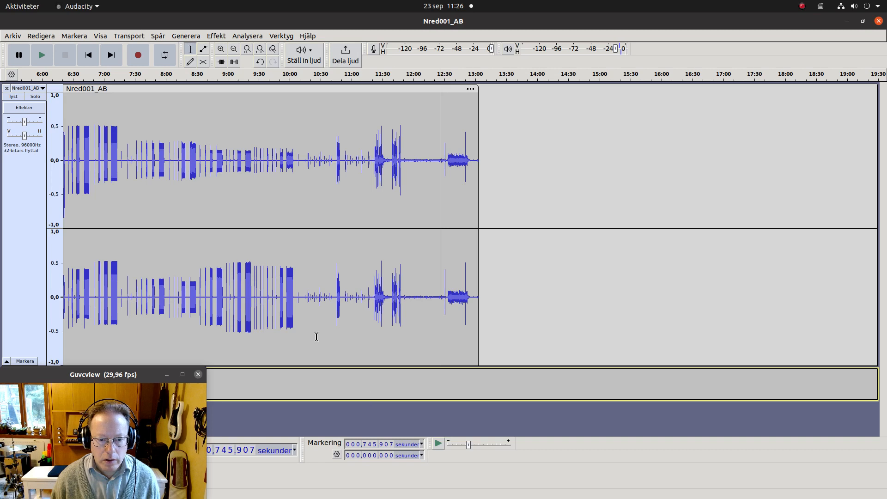
click(307, 293)
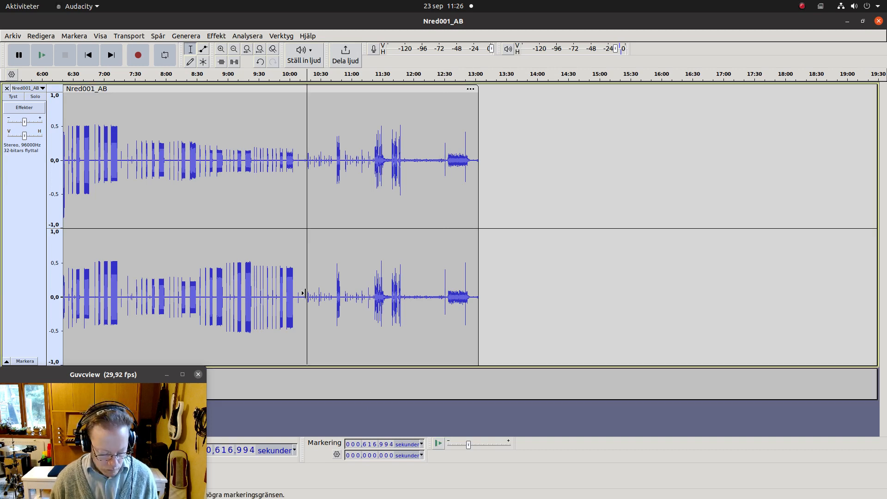
key(ctrl+1)
key(ctrl+1)
key(ctrl+1)
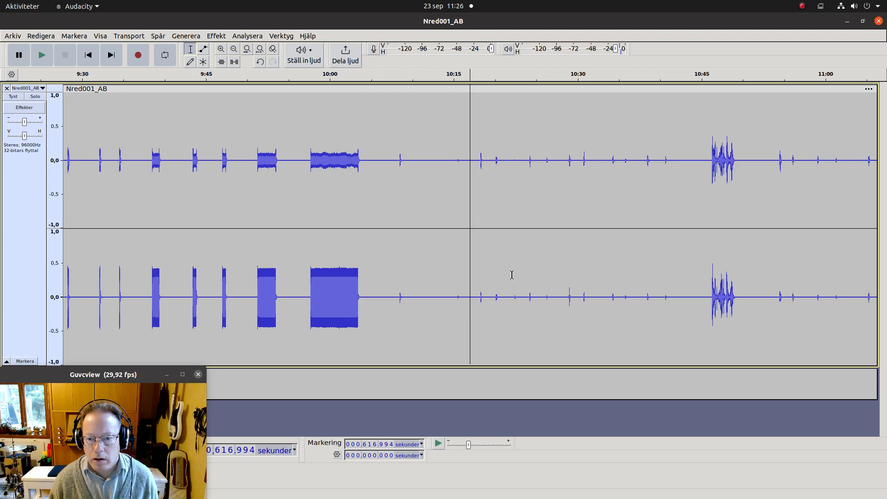
click(479, 285)
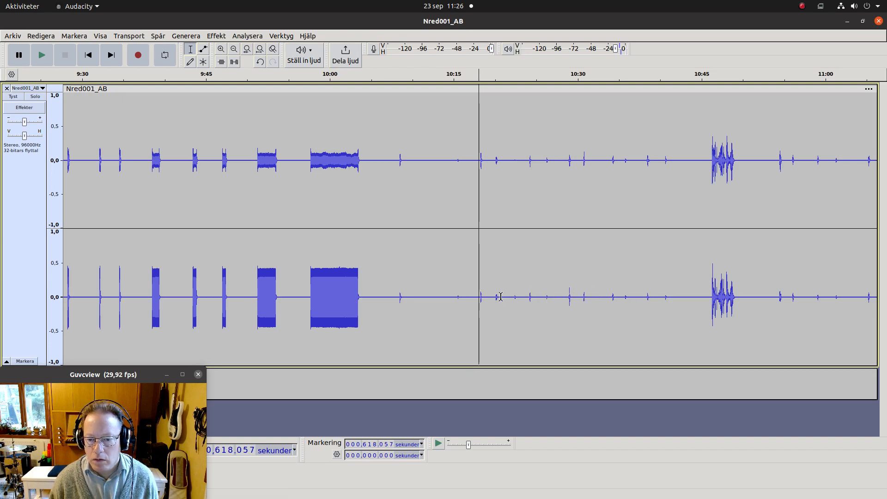
key(space)
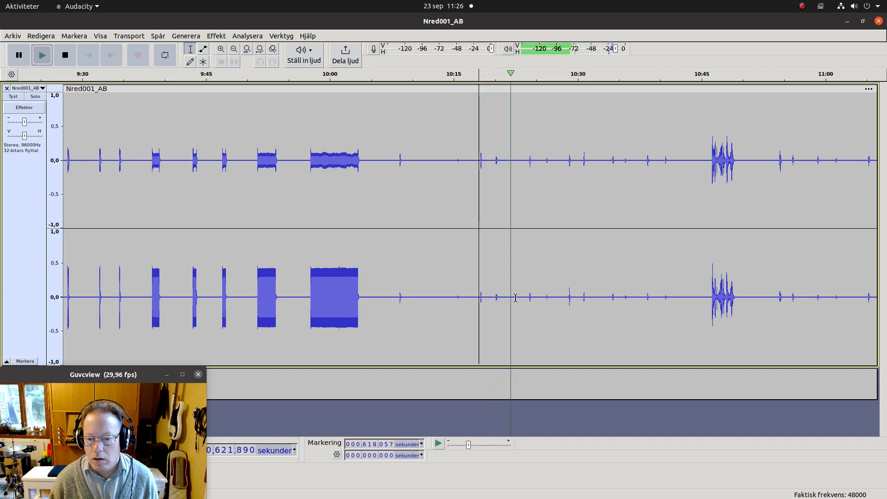
key(space)
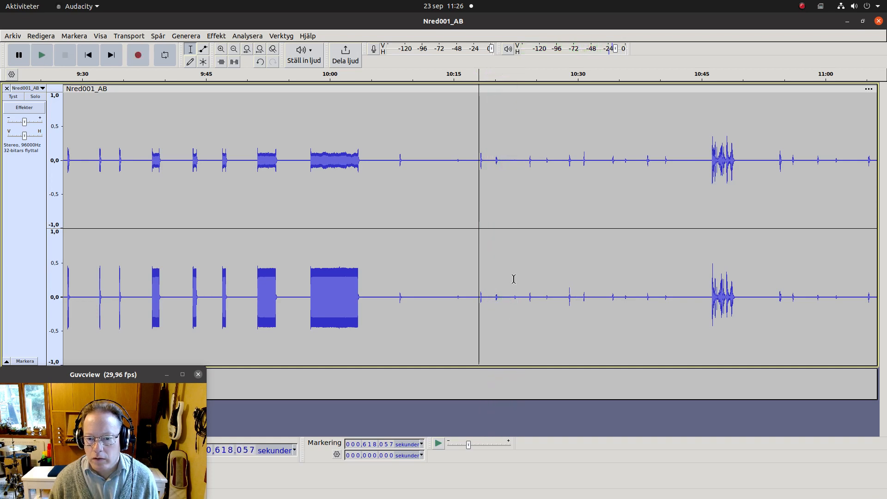
Play the next short noise in the Nred001_AB track from about 10:23.9.
click(527, 294)
key(space)
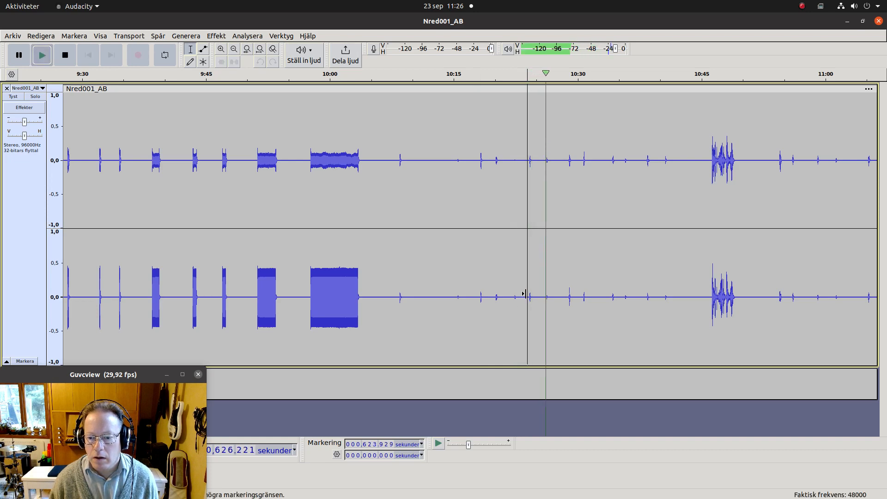
key(space)
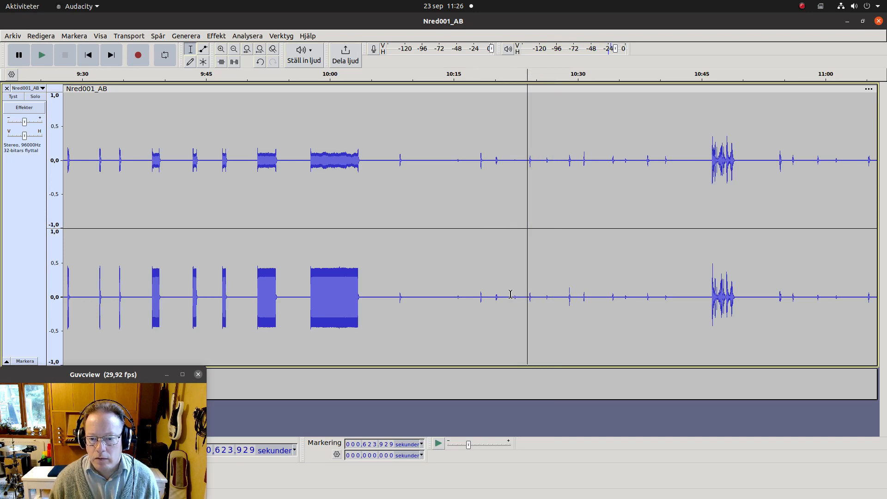
Select about 1.3 s of the noise starting at about 10:18.3 and label it 048-C.
click(481, 293)
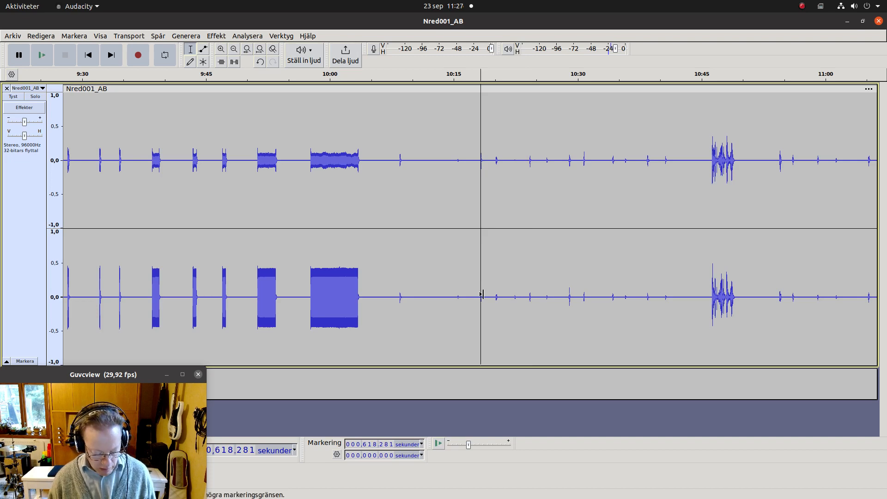
scroll(478, 292, up, 8)
scroll(482, 294, up, 3)
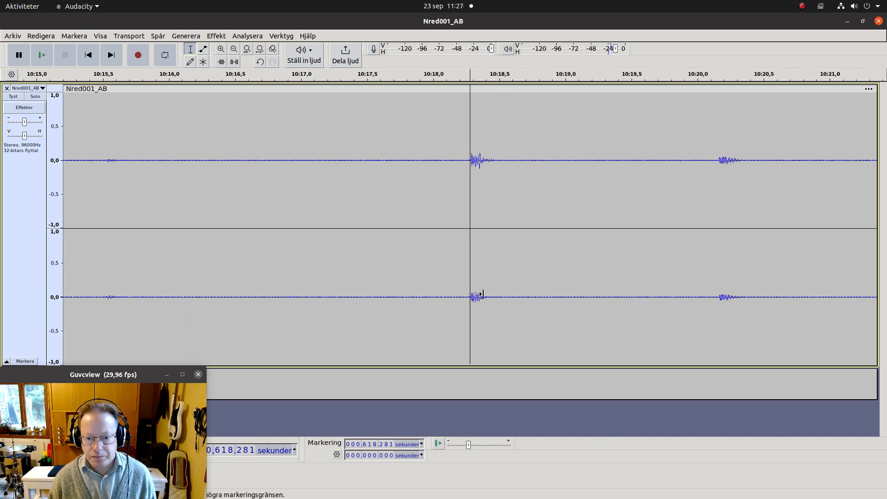
scroll(482, 294, up, 1)
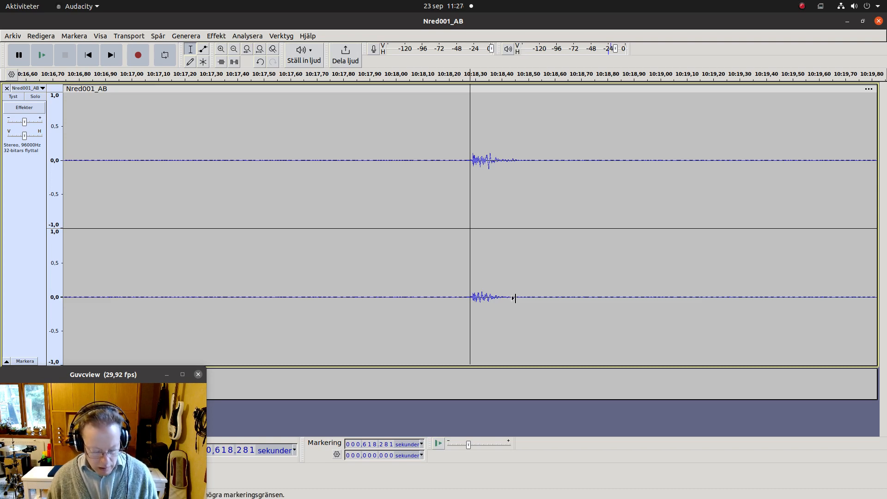
scroll(518, 298, down, 2)
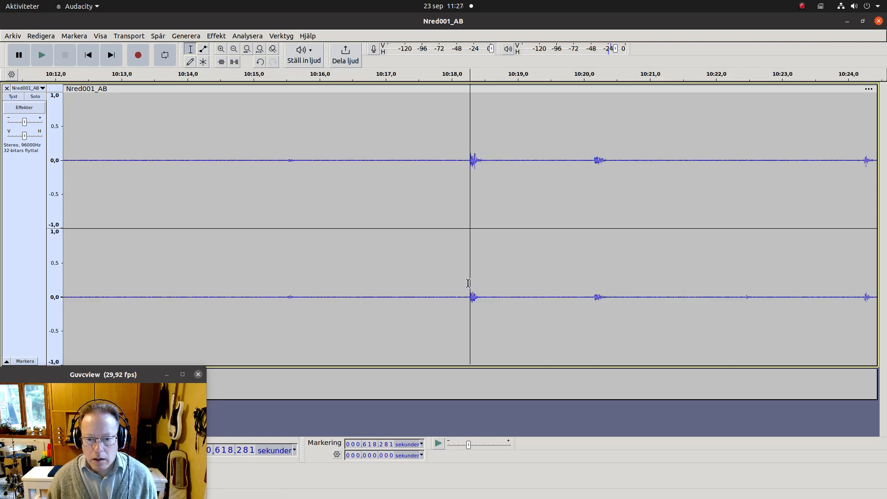
drag(473, 281, 555, 283)
text(04)
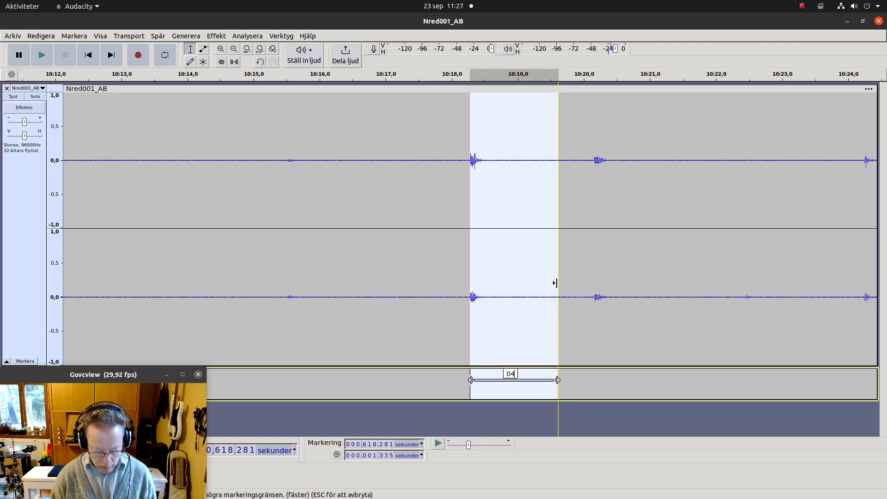
text(8-C)
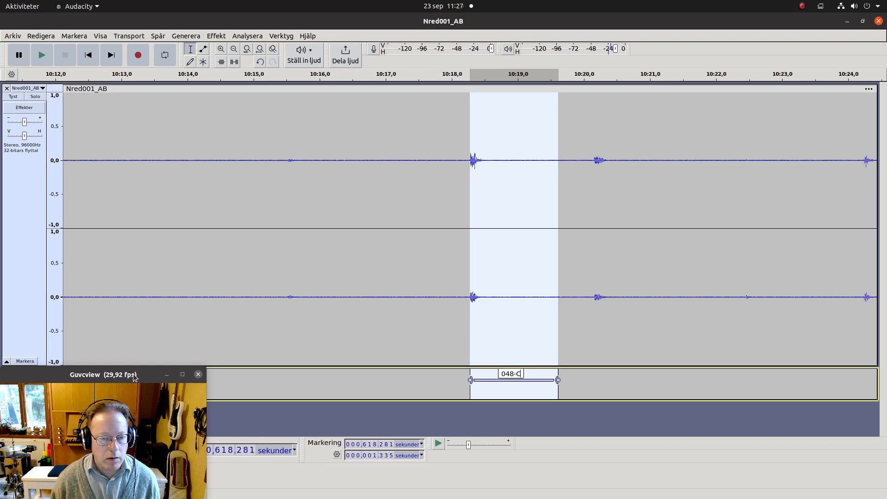
Hide the spectral selection toolbar (Verktygsfält för spektrumsmarkering), moving the webcam window out of the way and back.
drag(135, 378, 813, 22)
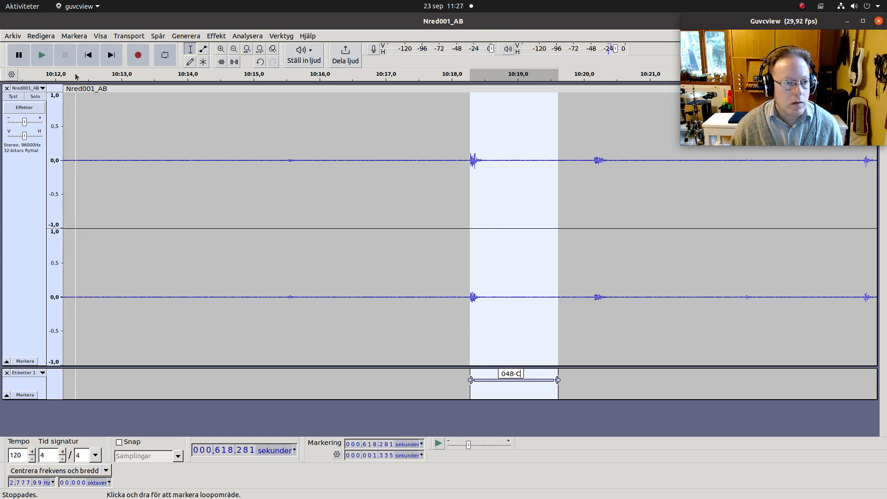
click(101, 41)
click(101, 37)
mouse_move(115, 116)
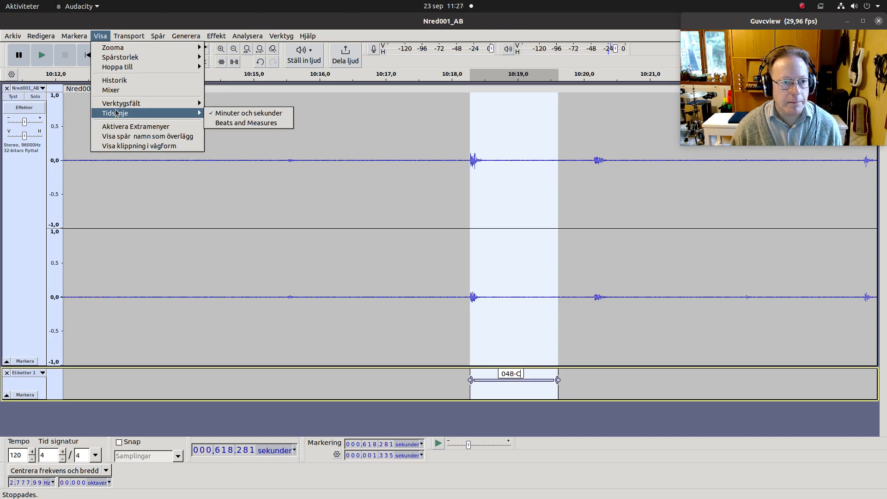
mouse_move(125, 41)
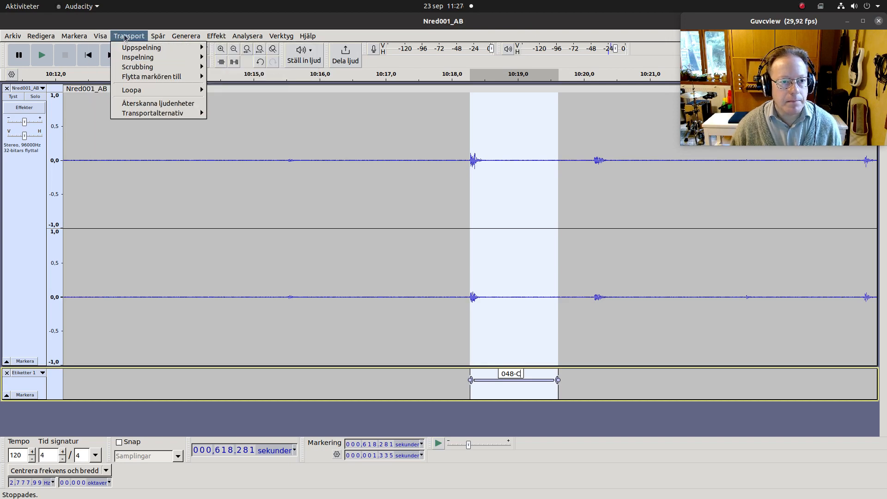
mouse_move(133, 106)
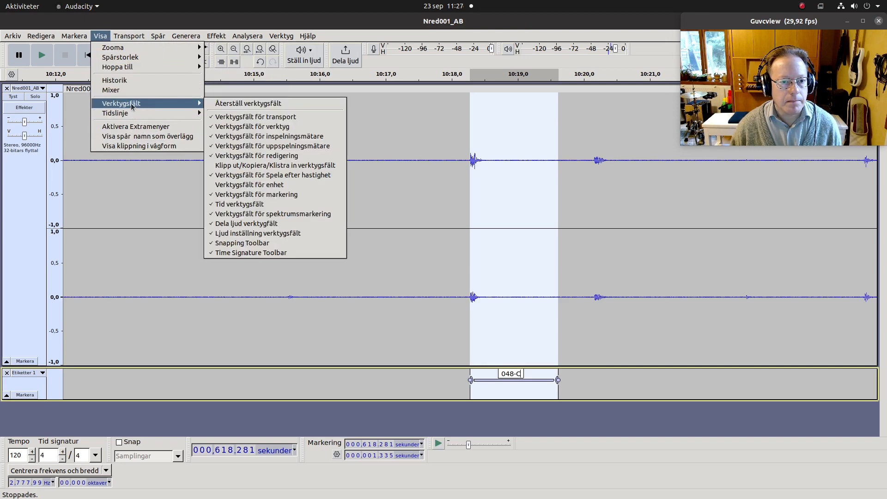
click(276, 214)
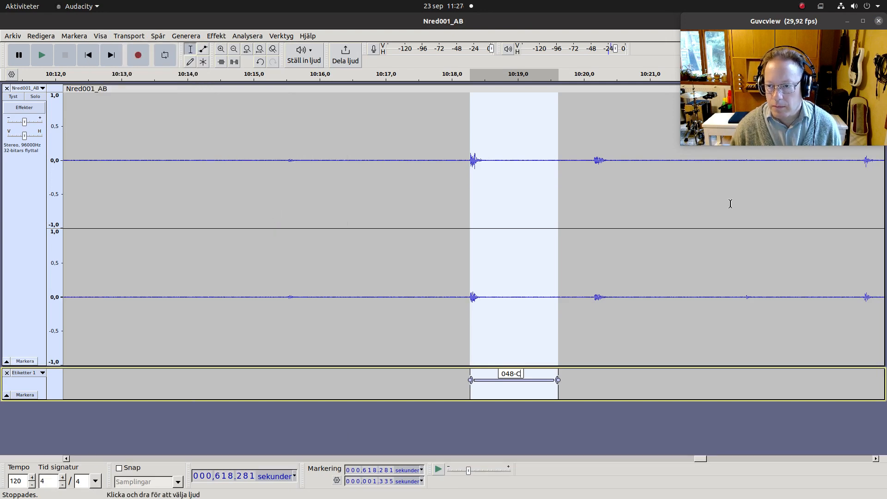
drag(771, 22, 89, 377)
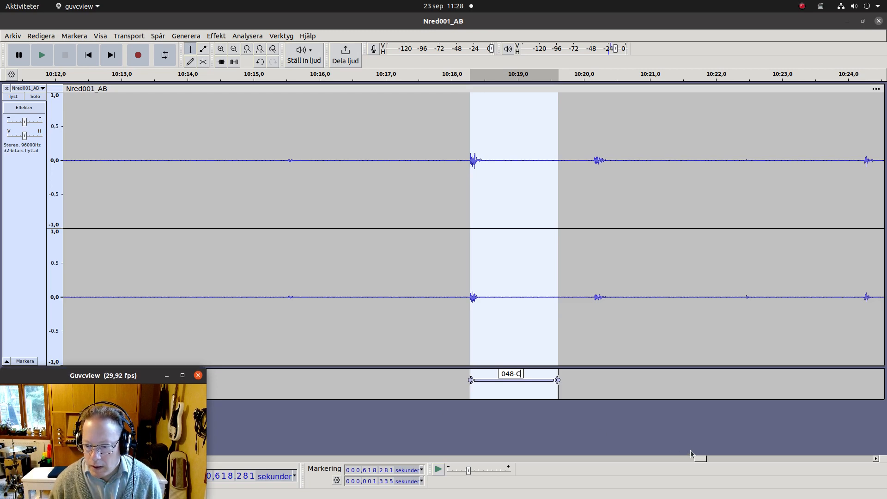
Select about 1.1 s of the noise starting at about 10:24.2 and label it 049-C#.
drag(697, 458, 702, 458)
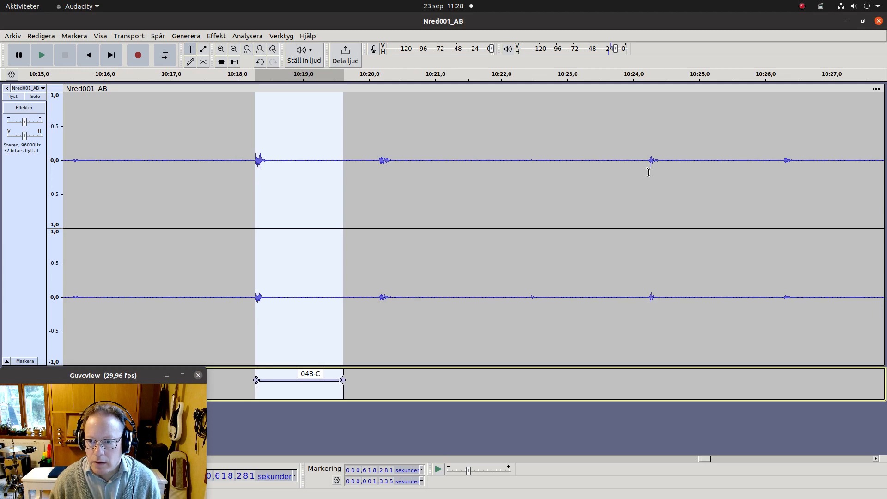
drag(649, 172, 719, 187)
key(ctrl+b)
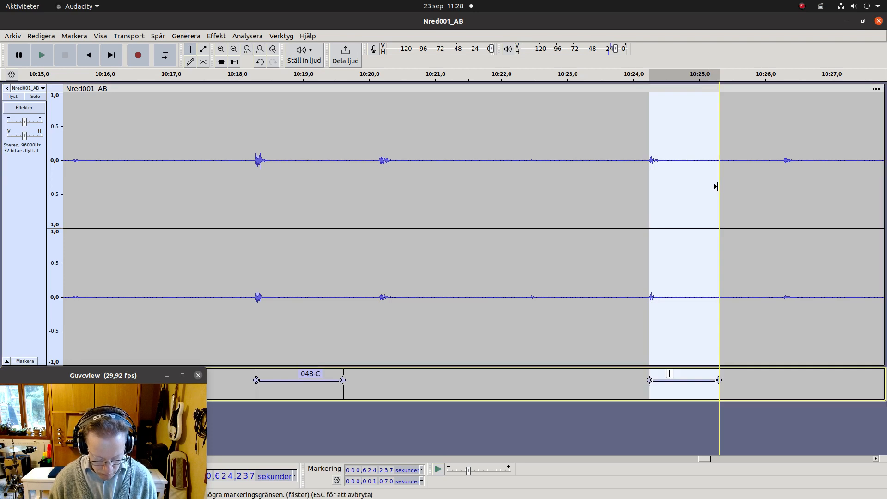
text(049-C#)
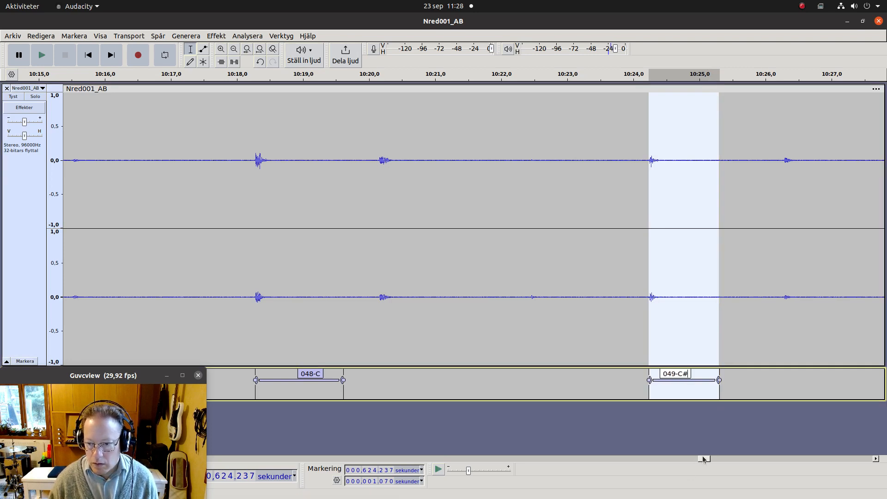
Select about 1 s of the noise starting at about 10:29.0 and label it 050-D.
drag(704, 459, 712, 458)
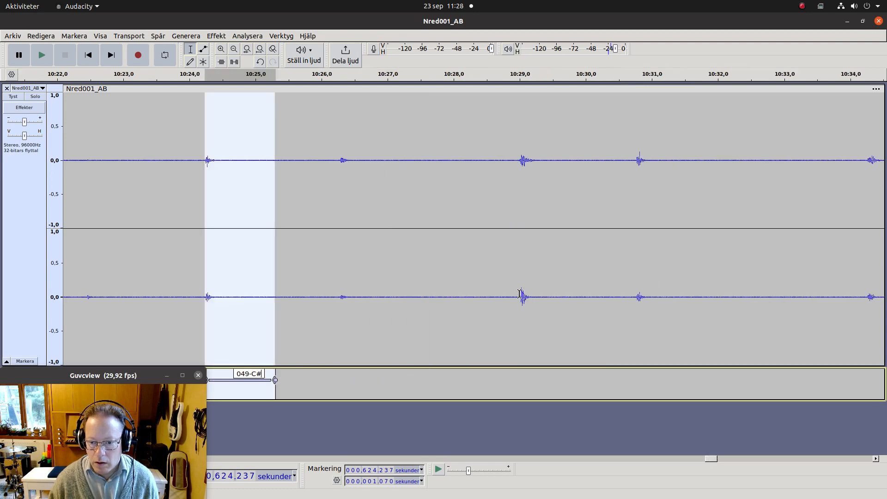
drag(520, 294, 583, 291)
key(ctrl+b)
text(050-D)
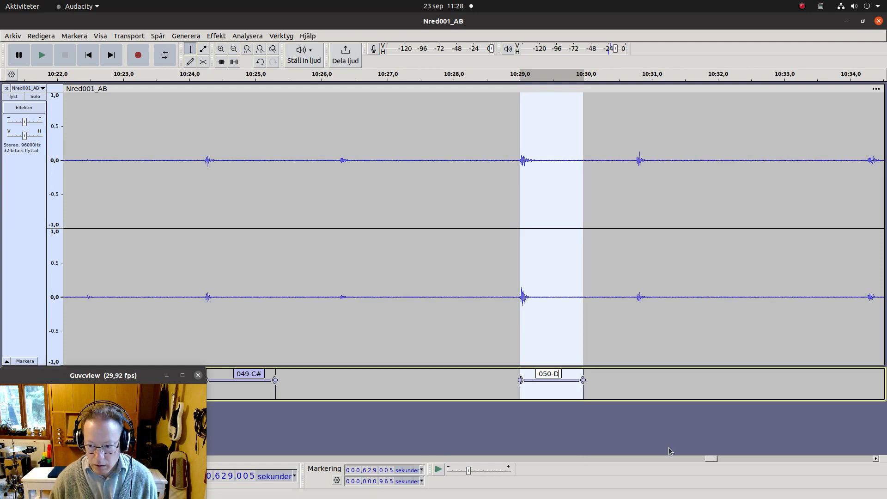
Select about 1.1 s of the noise starting at about 10:34.3 and label it 051-D#.
drag(867, 296, 828, 289)
key(ctrl+b)
text(05)
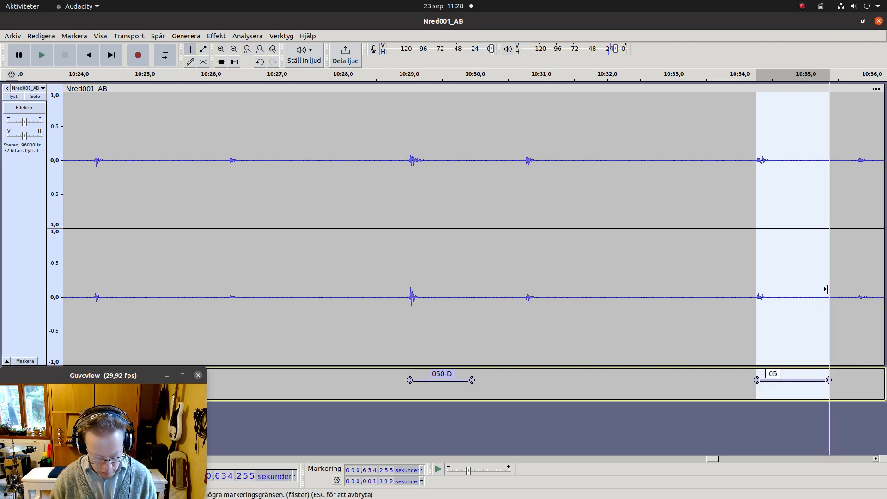
text(1-D#)
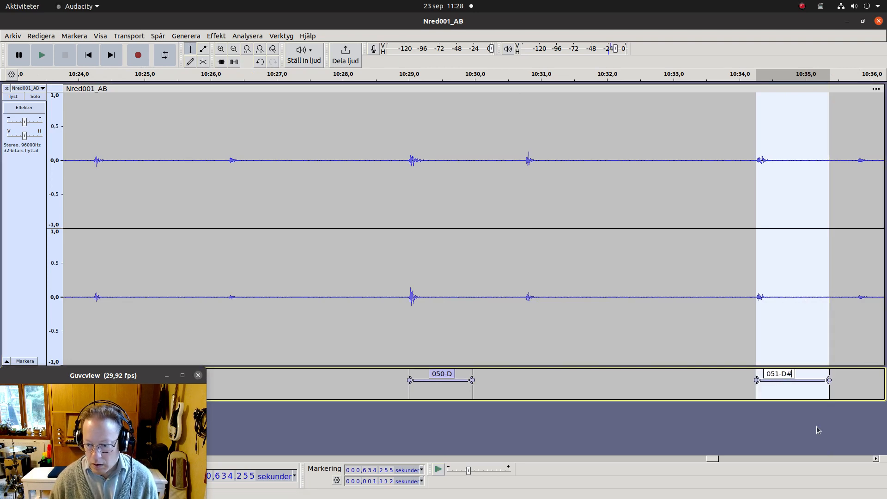
Select about 1.2 s of the noise starting at about 10:38.4 and label it 052-E.
scroll(714, 460, right, 5)
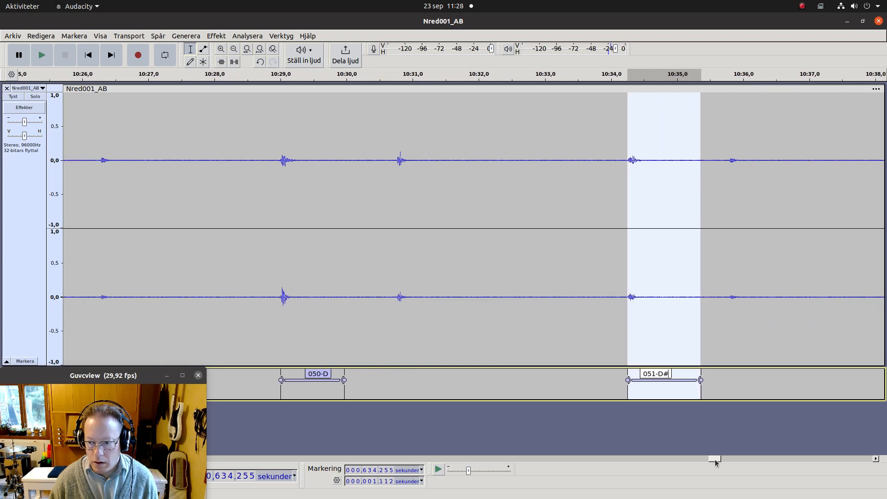
scroll(716, 460, right, 7)
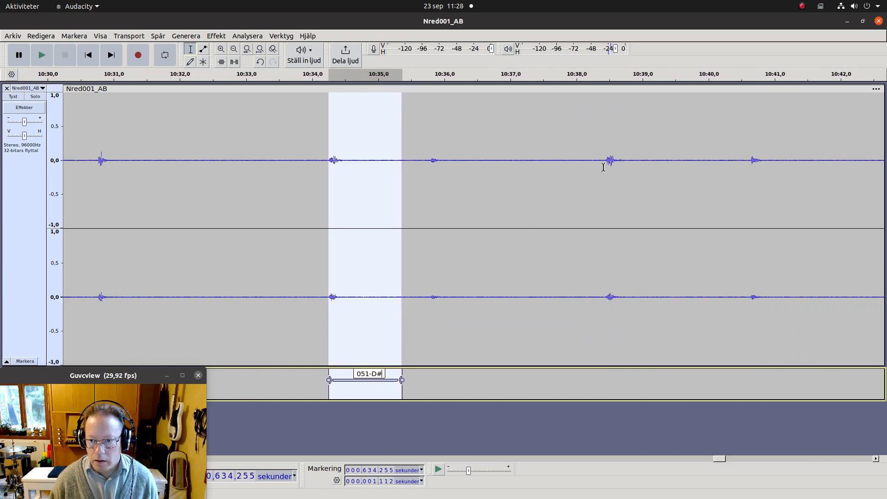
drag(605, 165, 681, 173)
key(ctrl+b)
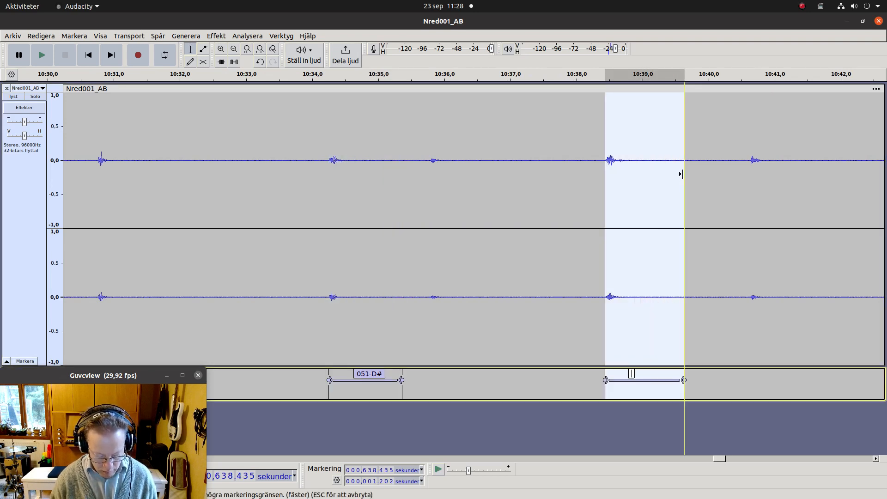
text(052)
text(-E)
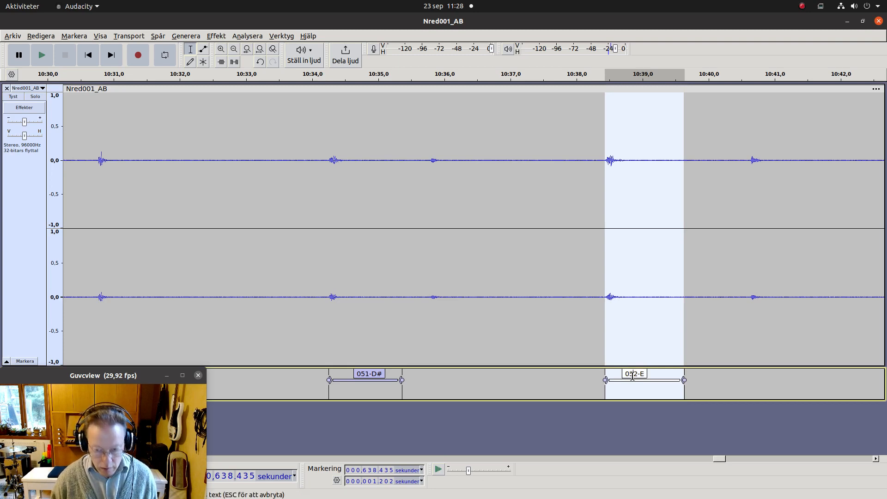
Return to the 048-C label and play back its labelled region.
key(alt+Left)
key(alt+Left)
key(alt+Left)
key(alt+Left)
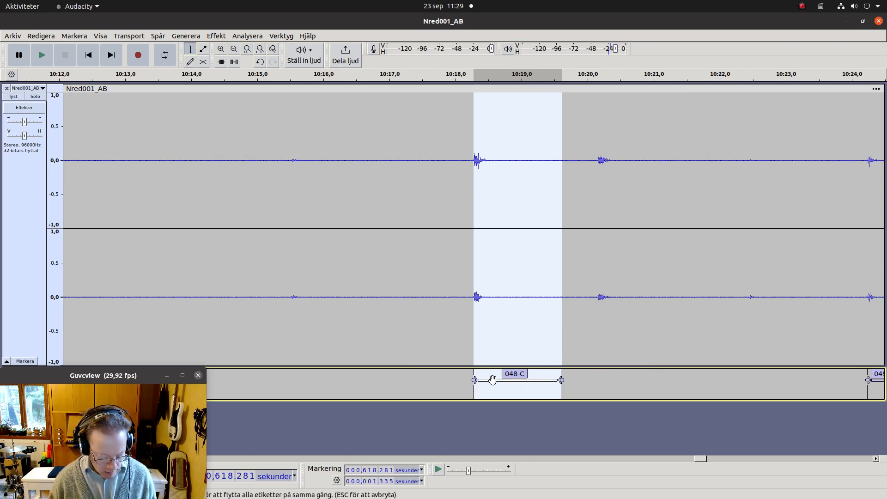
key(ctrl+1)
key(ctrl+1)
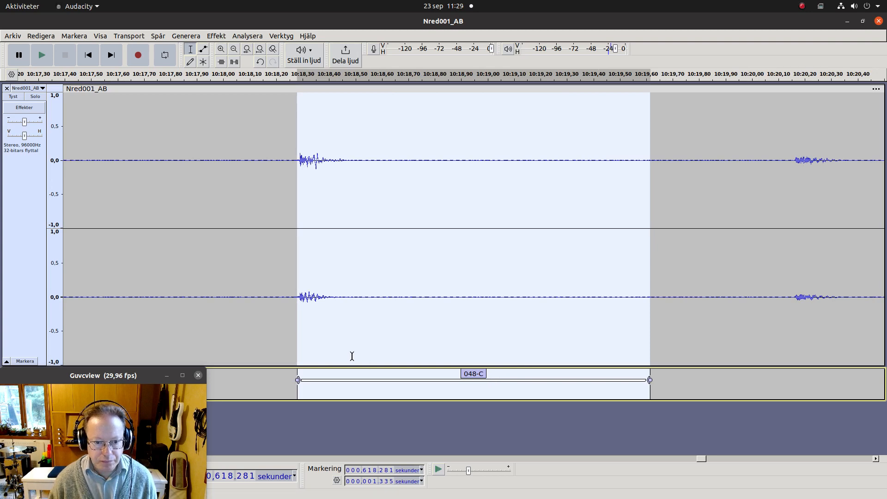
key(space)
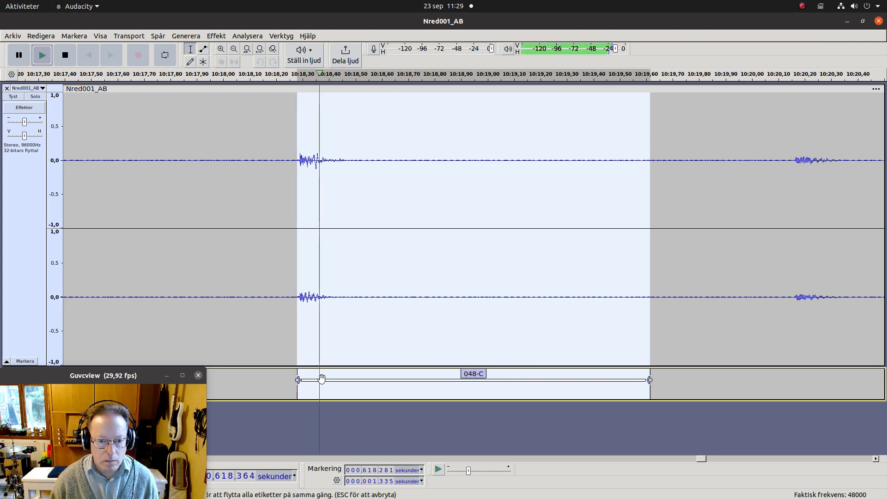
key(space)
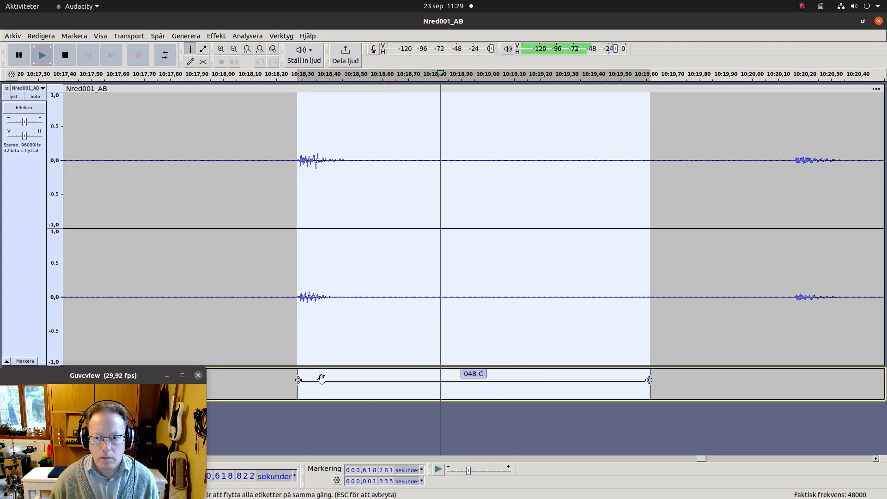
key(space)
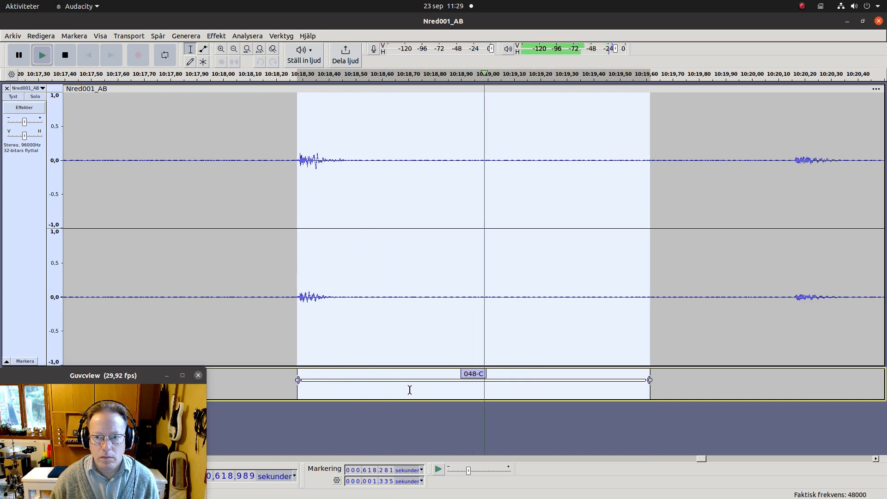
key(space)
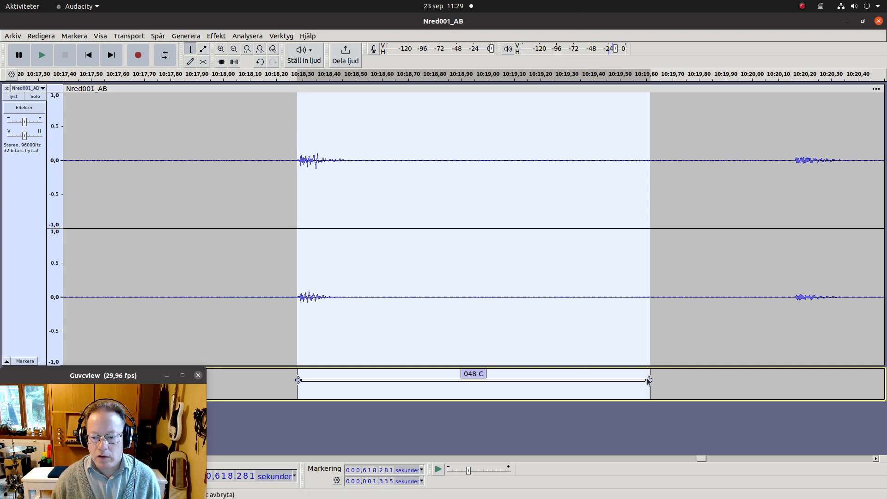
Shorten the 048-C label from its end to about 0.87 s and play the trimmed region.
drag(648, 380, 509, 378)
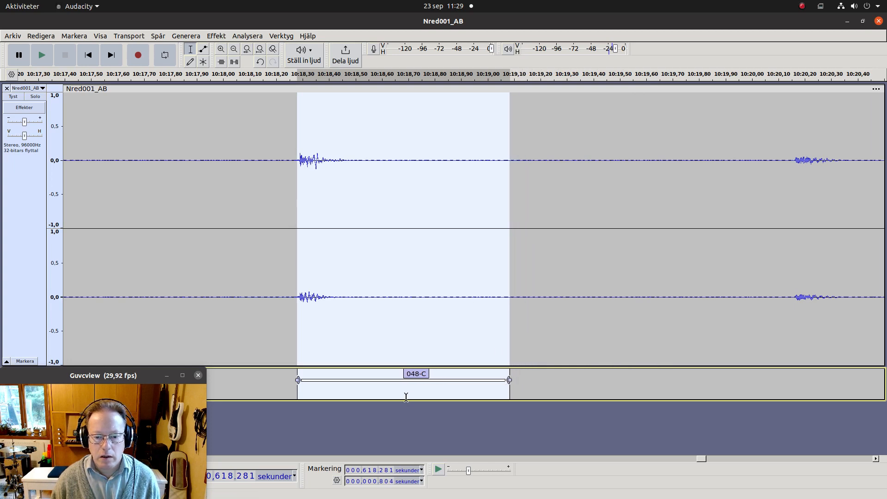
key(space)
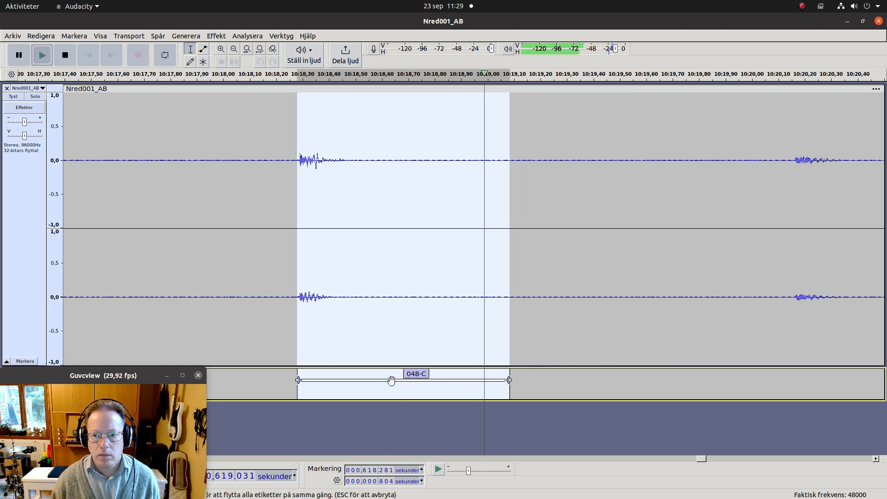
key(space)
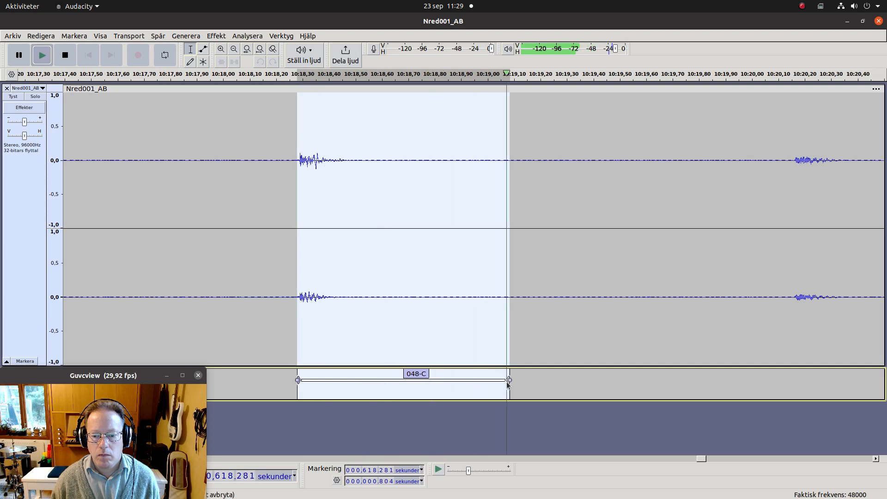
drag(507, 379, 524, 380)
key(space)
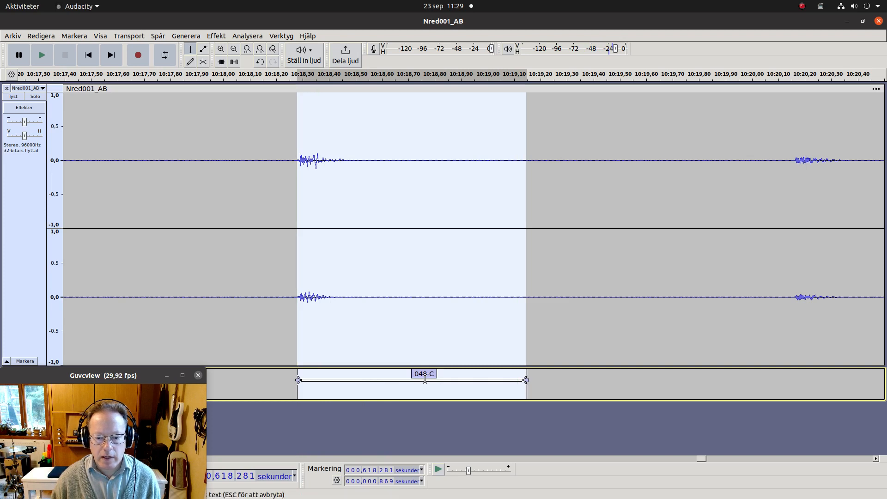
Play the 049-C# label and extend its start slightly earlier, making it about 1.08 s long.
click(426, 374)
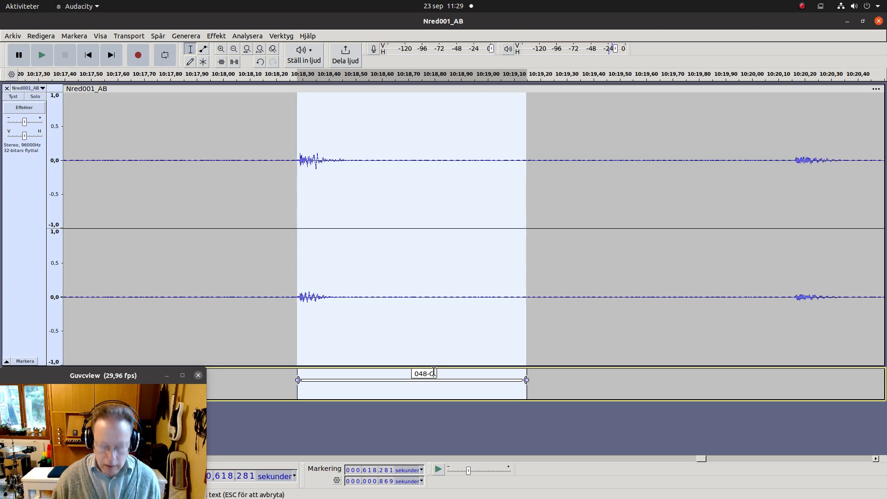
key(Tab)
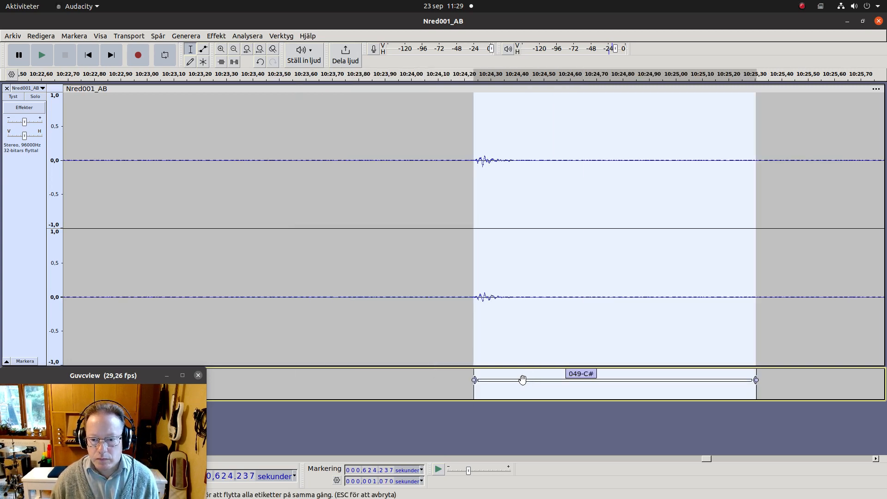
key(space)
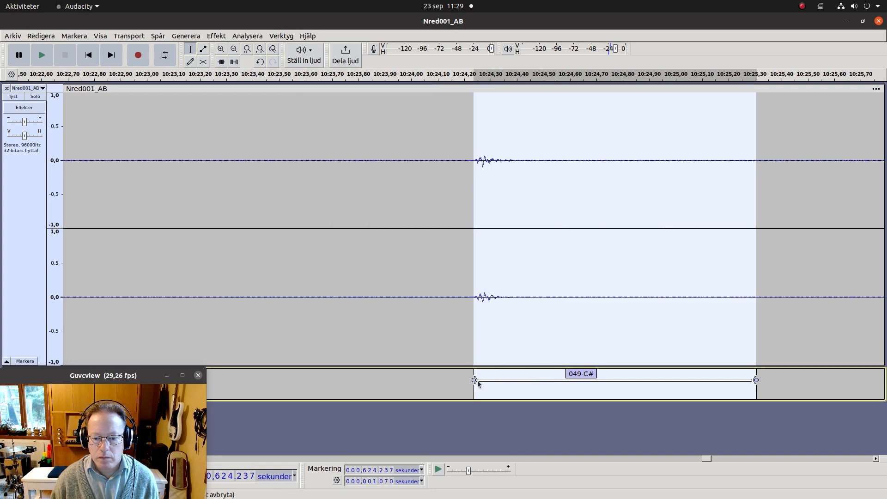
drag(478, 384, 477, 386)
key(space)
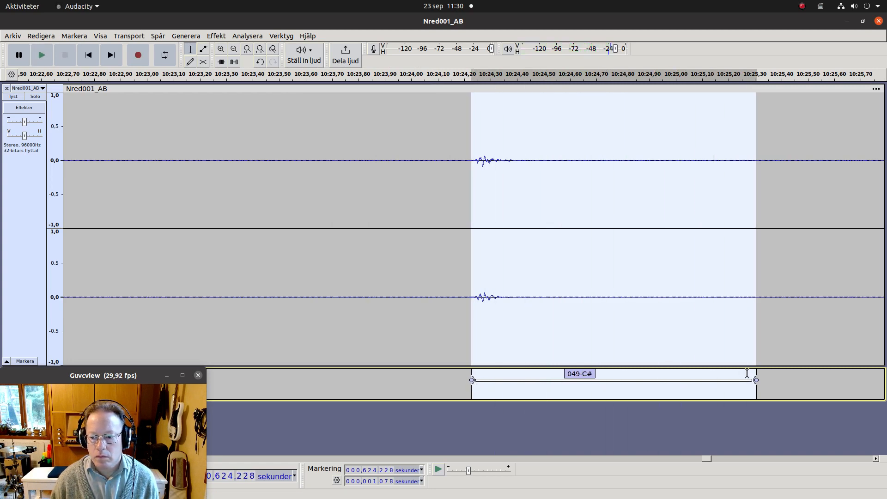
key(space)
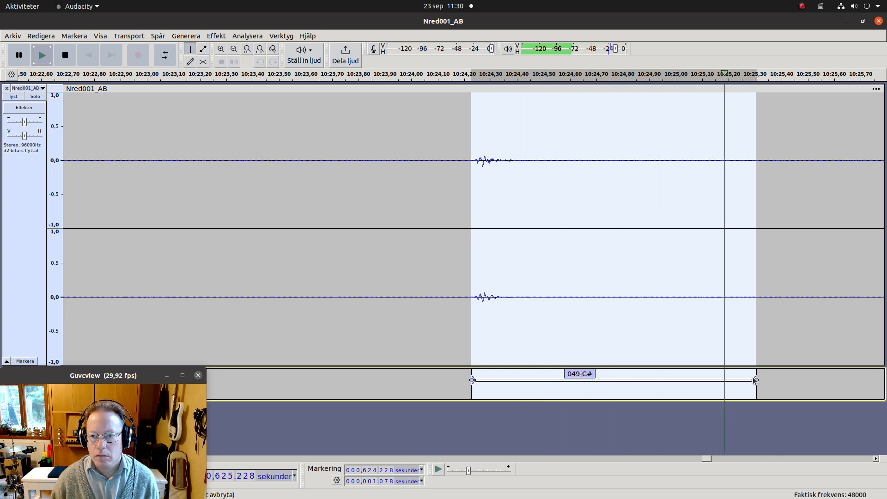
Extend the start of the 050-D label slightly earlier, making it about 0.98 s long, and play it.
click(593, 375)
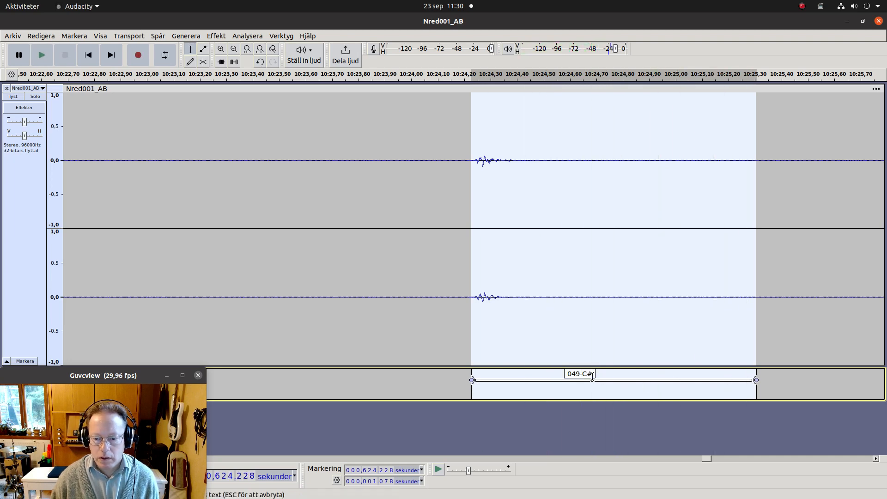
key(Tab)
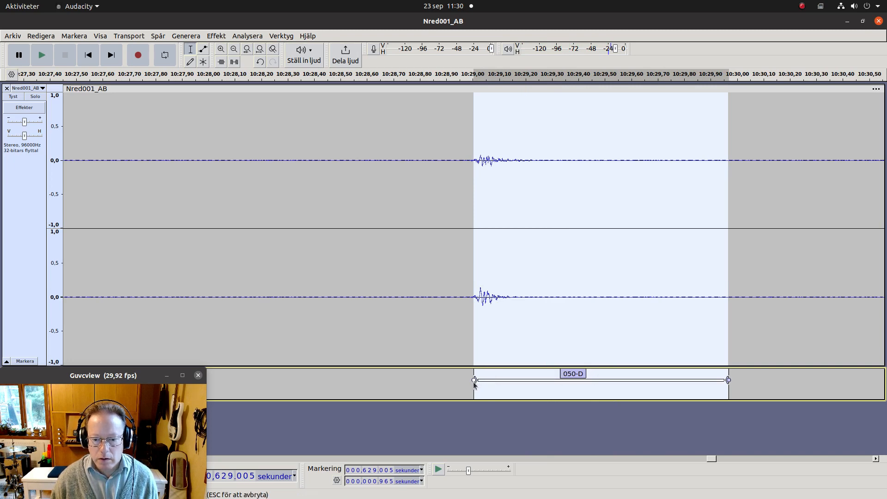
drag(477, 382, 471, 381)
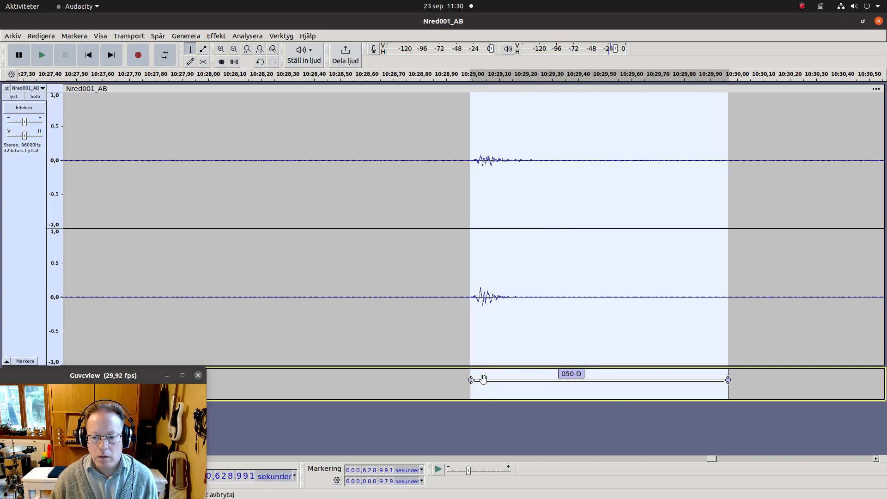
key(space)
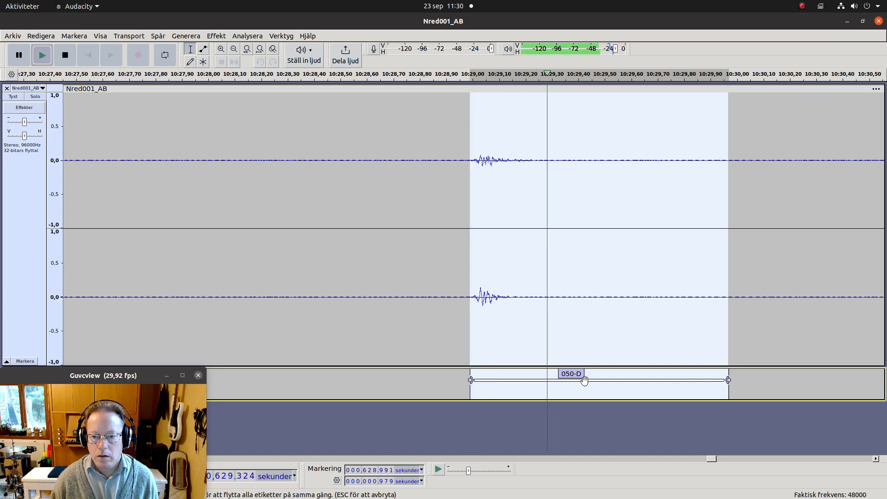
Play the 051-D# label and shorten it from its end to about 1.01 s.
click(582, 375)
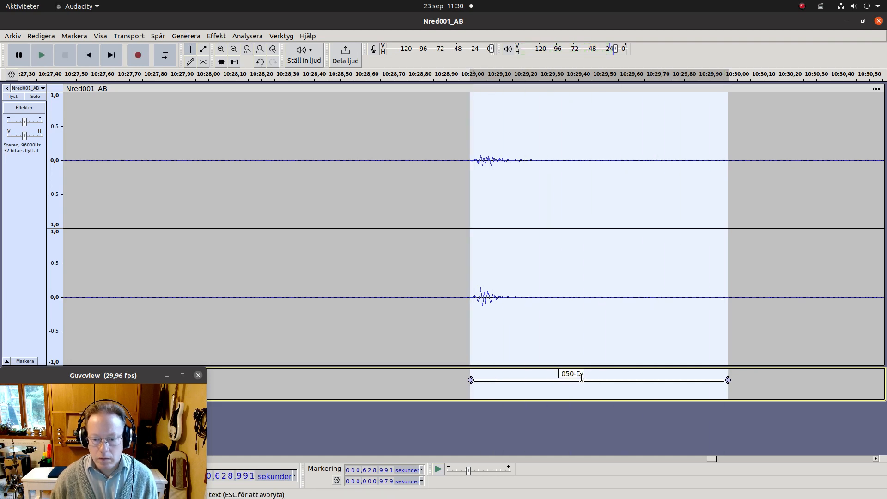
key(Tab)
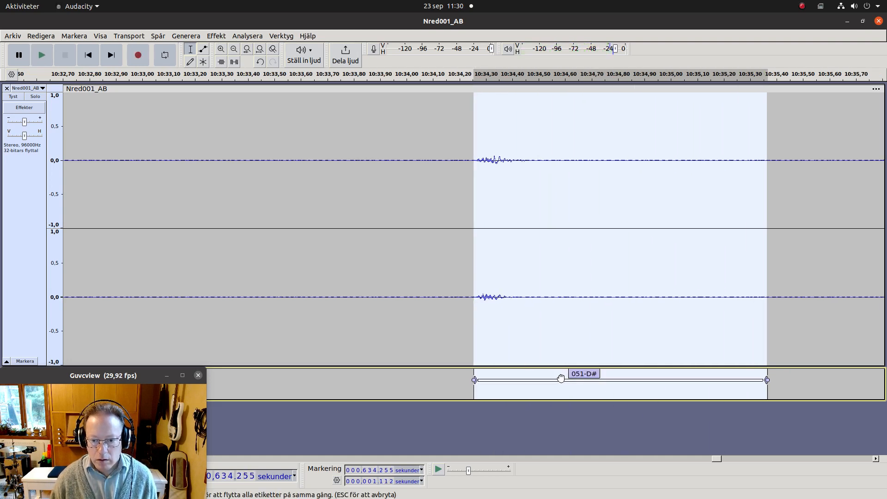
key(space)
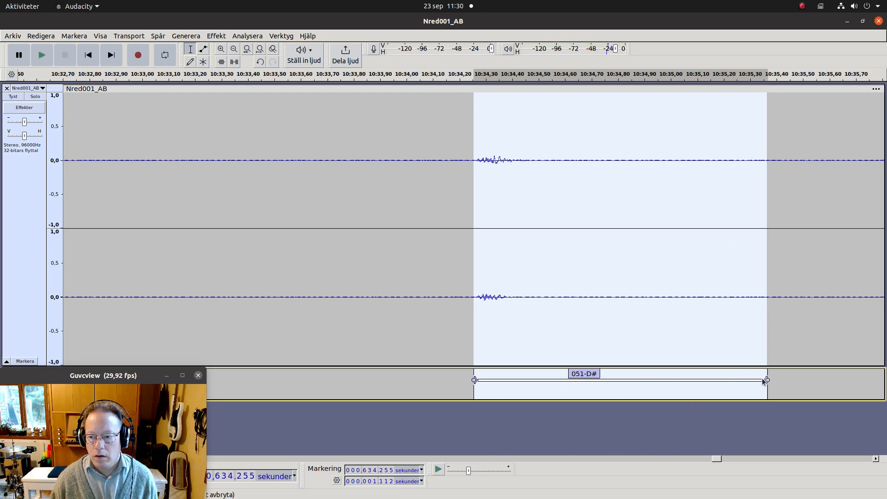
drag(762, 378, 734, 385)
key(space)
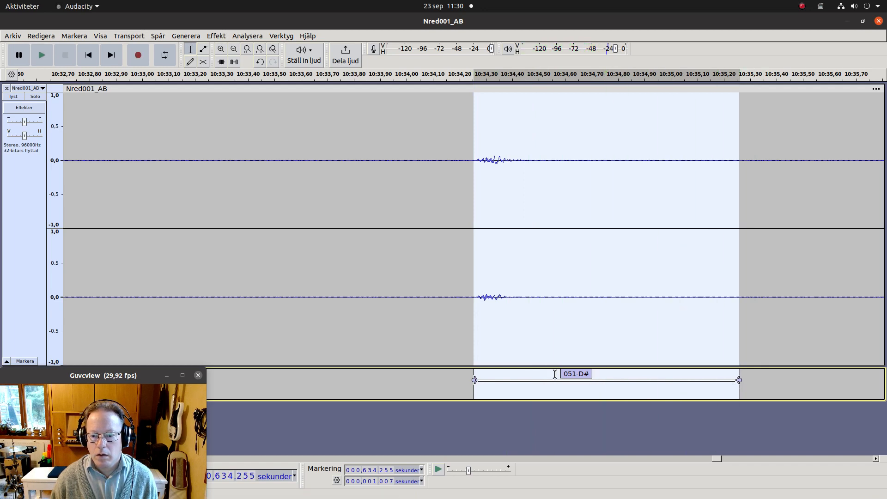
Play the 052-E label and shorten it from its end to about 1.05 s.
click(580, 373)
key(Tab)
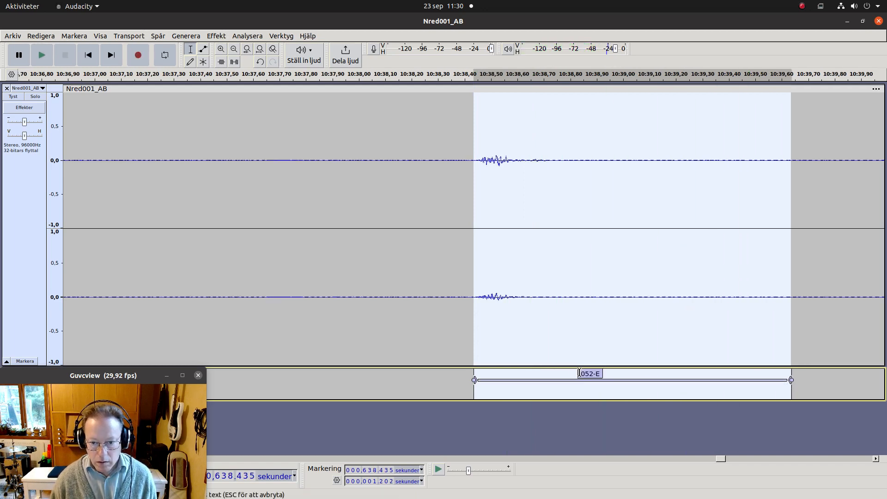
key(space)
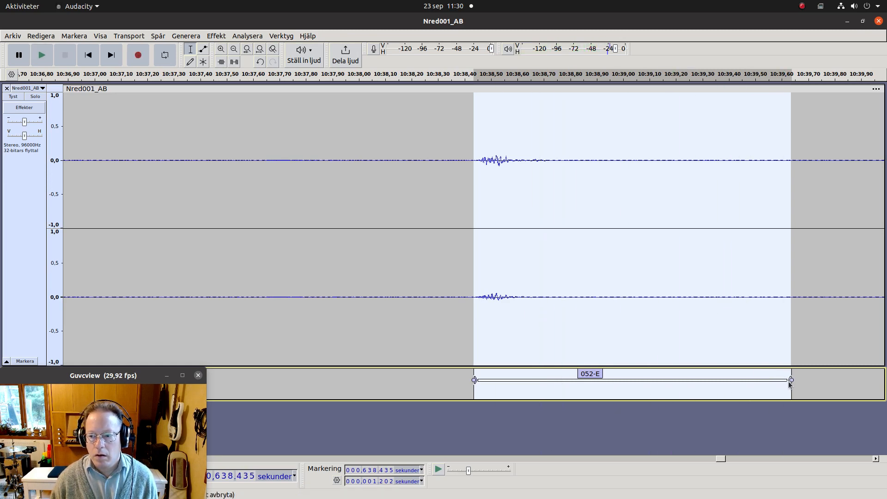
drag(791, 380, 750, 384)
key(space)
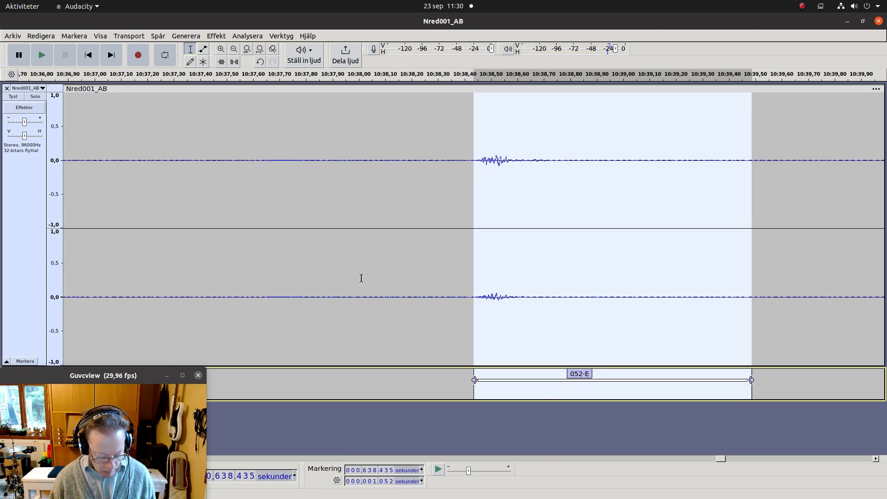
Export the labelled key noises as separate WAV files named after their labels into the AB/KeyNoise folder.
key(ctrl+3)
key(ctrl+3)
key(ctrl+3)
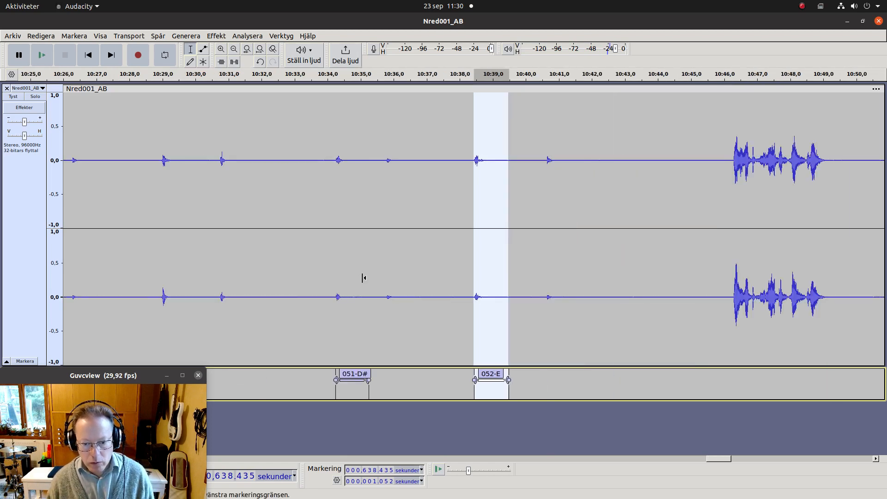
key(ctrl+3)
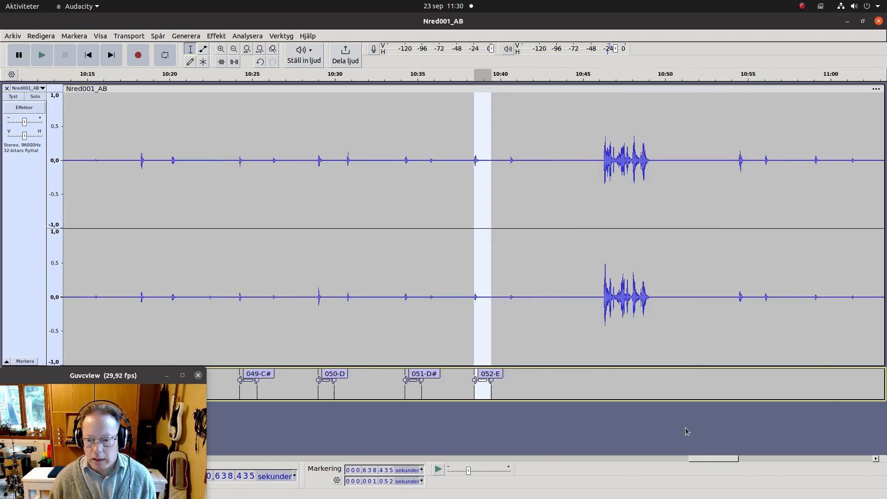
drag(703, 459, 690, 467)
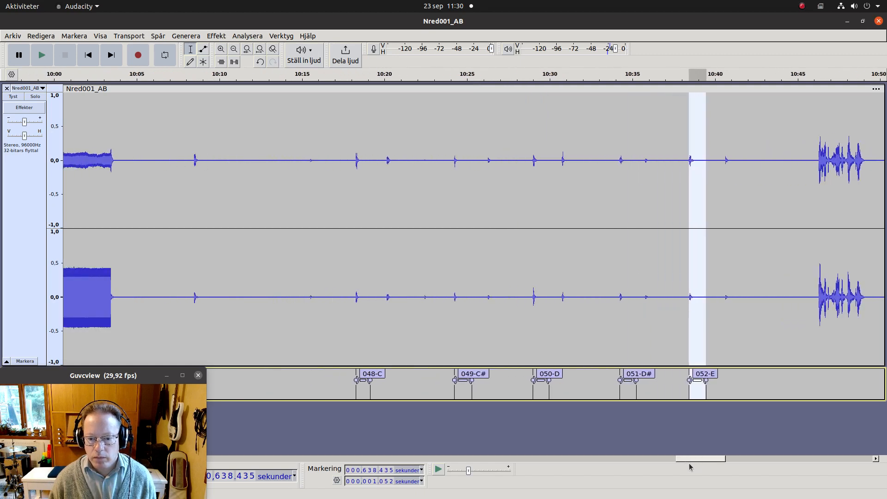
click(578, 313)
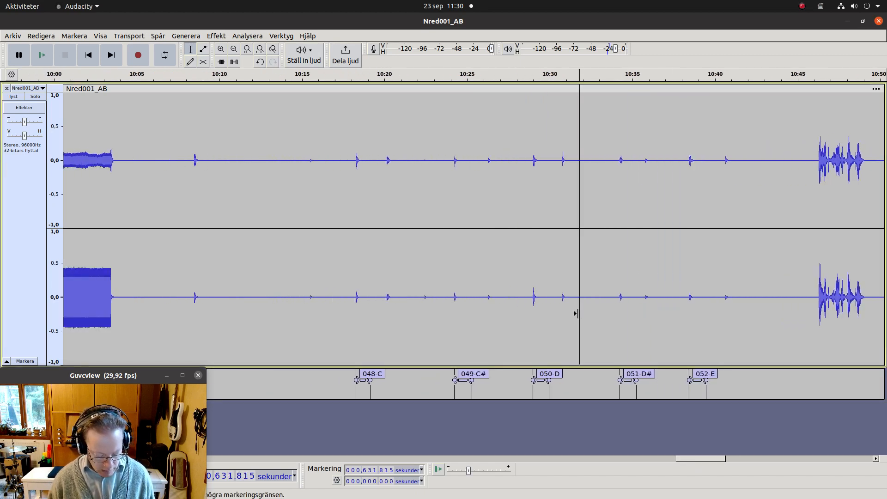
key(ctrl+shift+l)
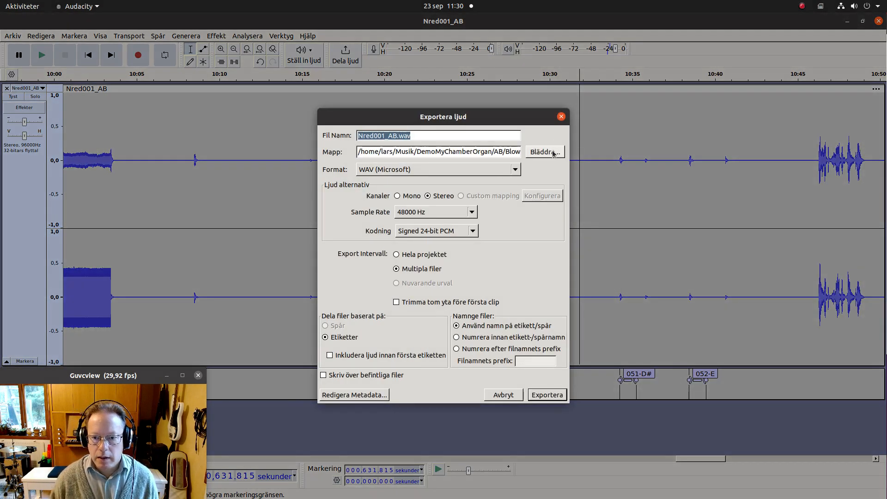
click(553, 153)
click(421, 135)
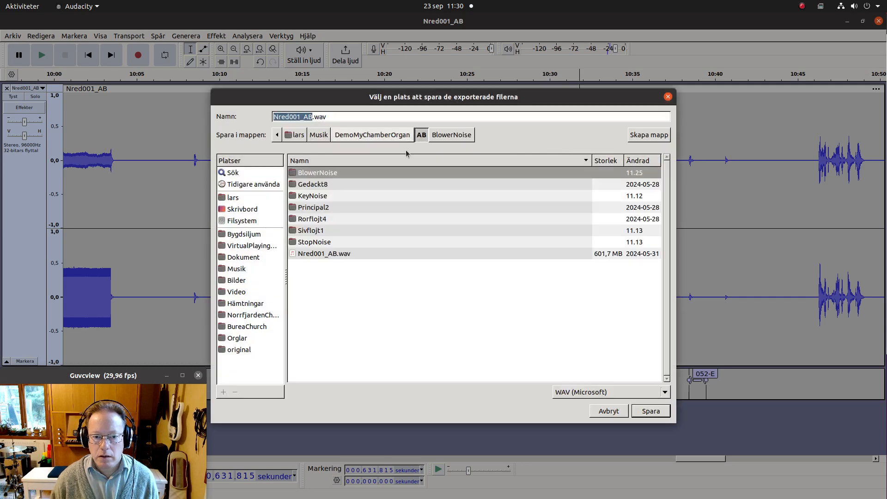
double_click(327, 196)
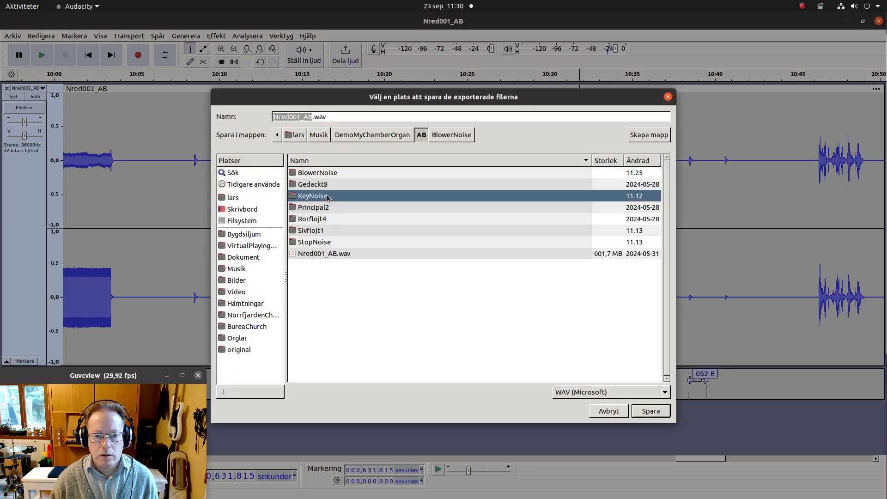
click(651, 411)
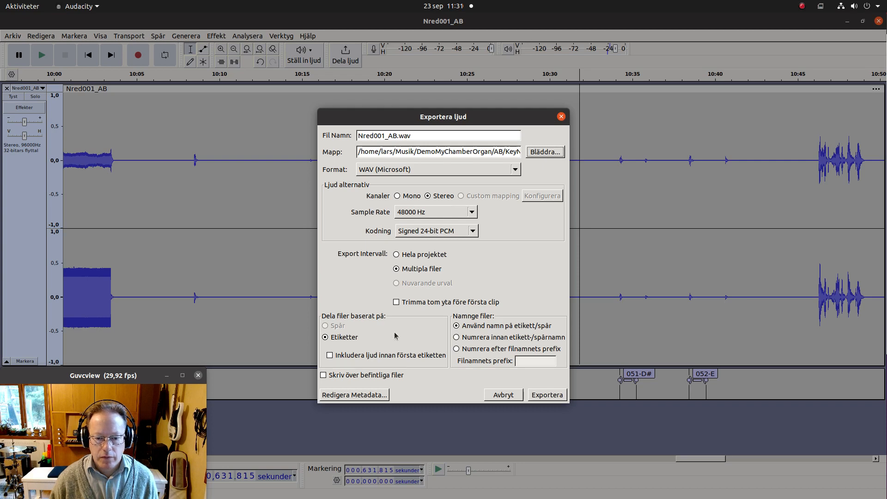
click(556, 394)
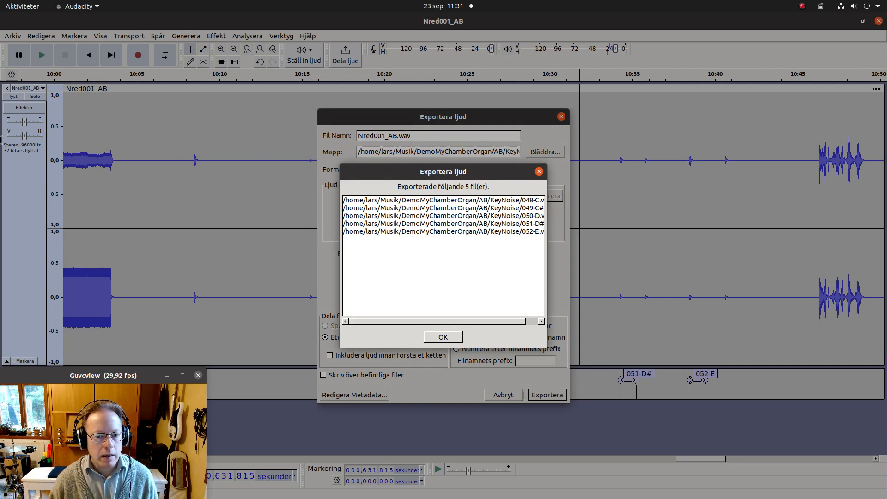
click(443, 337)
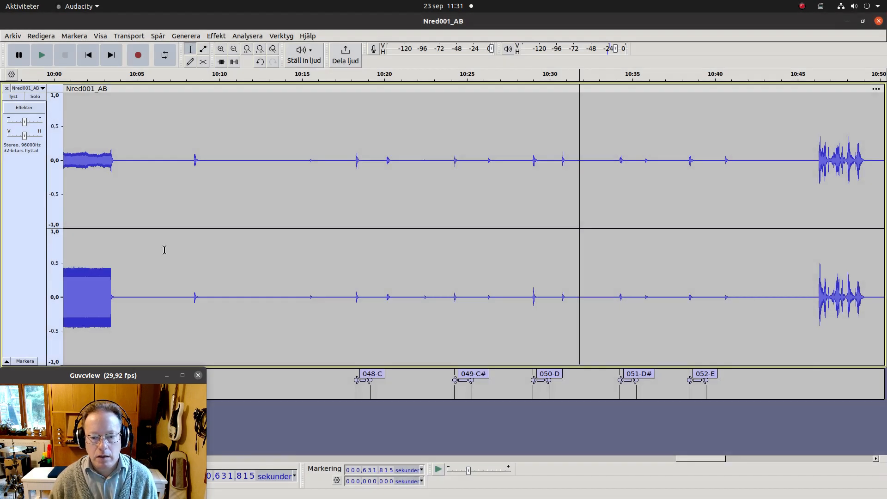
Switch to the file manager, examine the exported files in the KeyNoise folder, and return to Audacity.
mouse_move(2, 152)
click(15, 56)
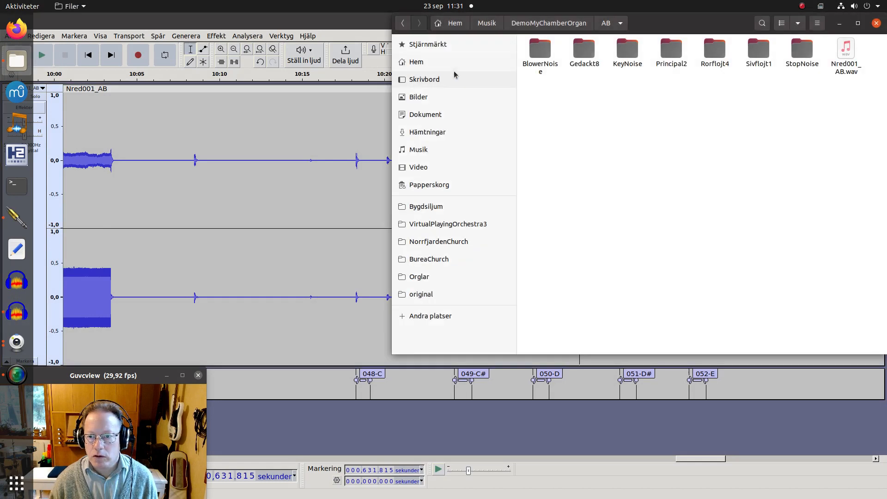
double_click(629, 50)
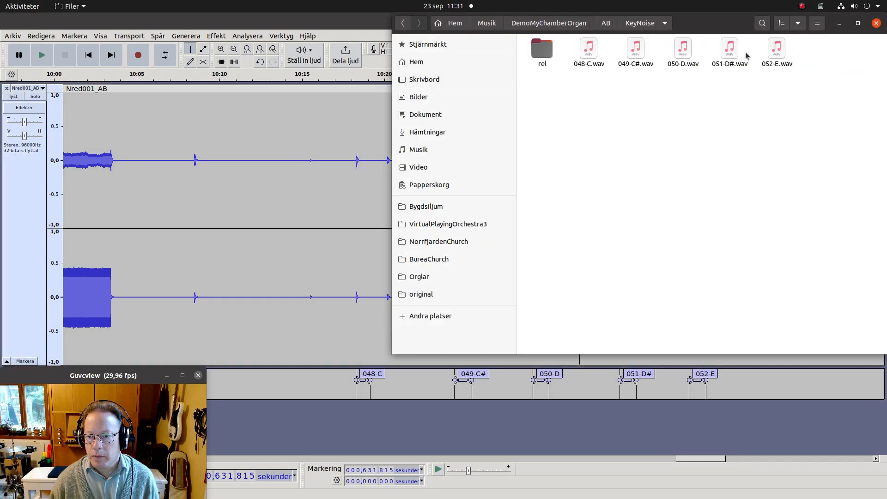
click(318, 24)
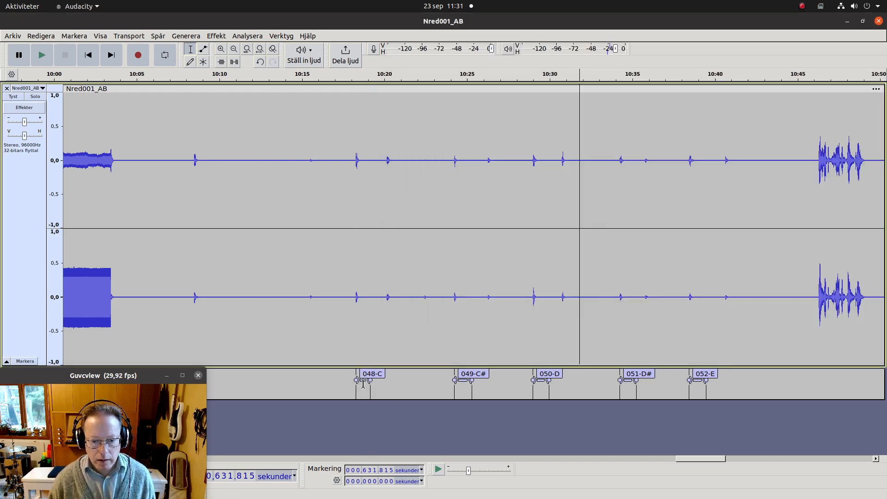
Move the whole 048-C label to the following noise, starting at about 10:20.15, keeping its length.
click(363, 381)
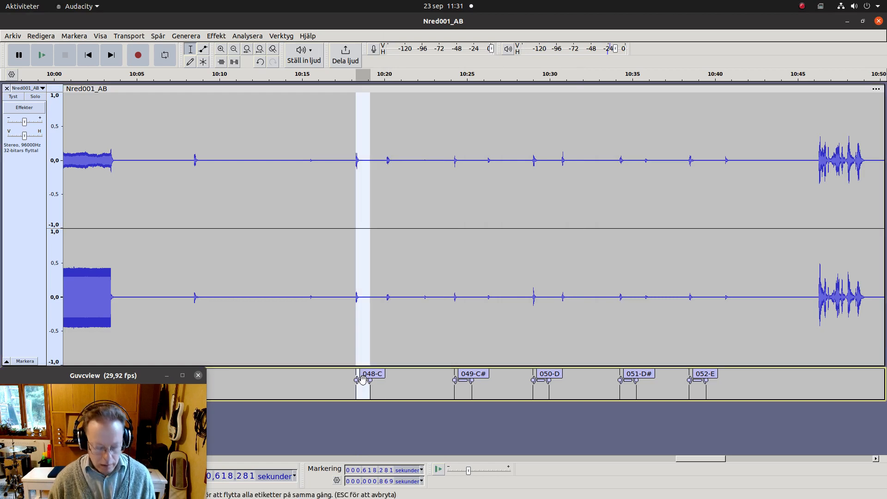
key(ctrl+1)
key(ctrl+1)
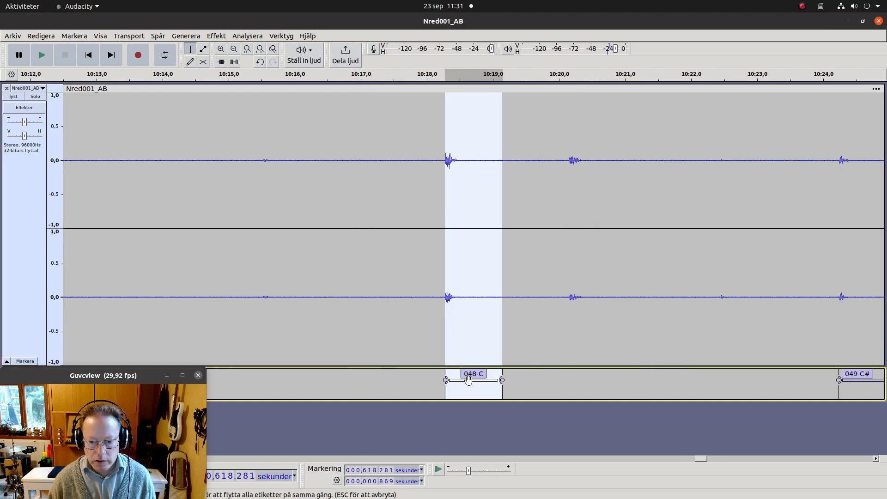
drag(468, 381, 594, 375)
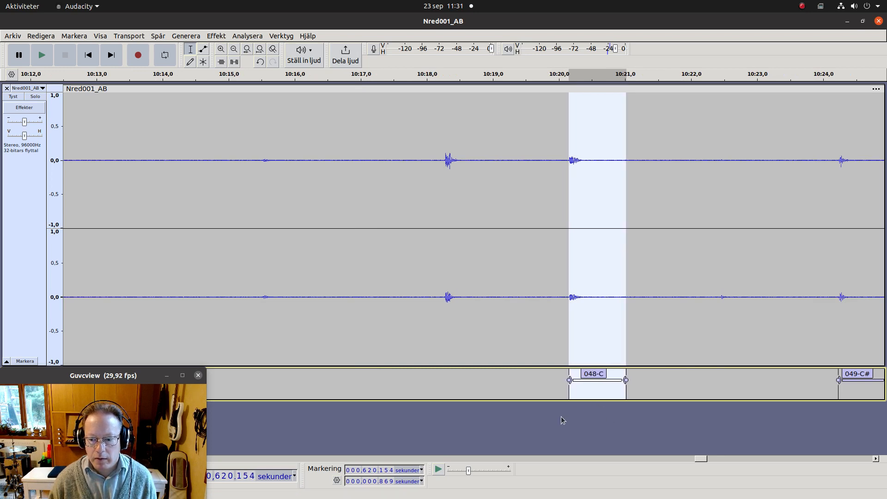
Move the 049-C# label to the noise at about 10:26.28 and the 050-D label to the one at about 10:30.77.
drag(699, 461, 703, 461)
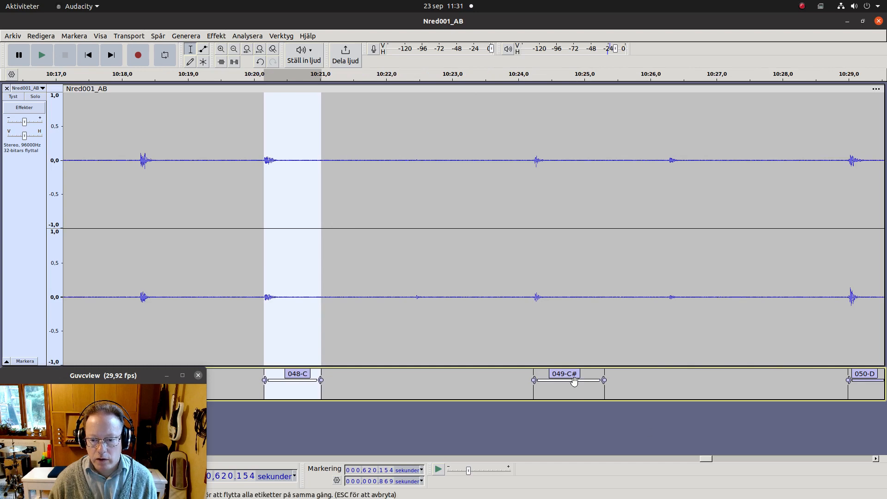
drag(573, 380, 708, 377)
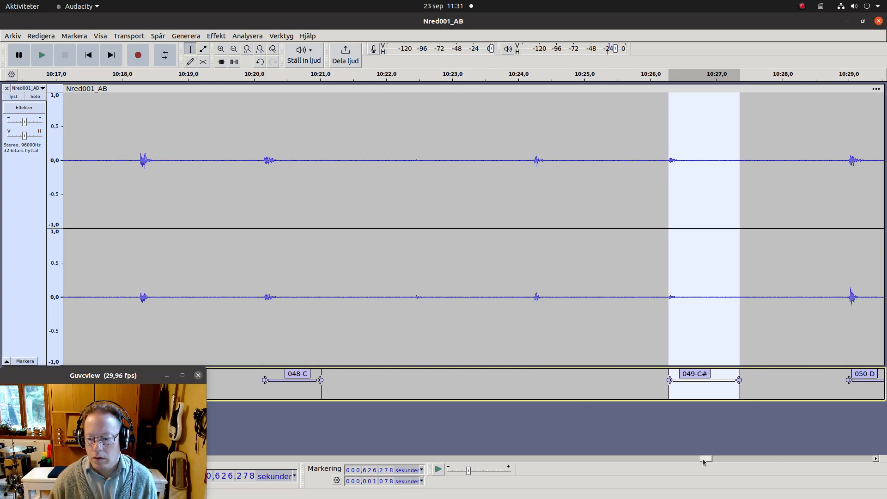
drag(706, 459, 712, 459)
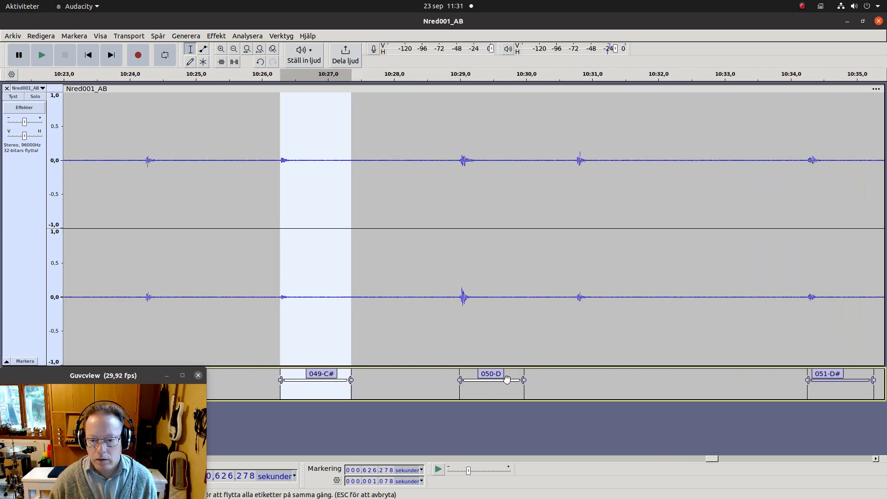
drag(507, 380, 625, 378)
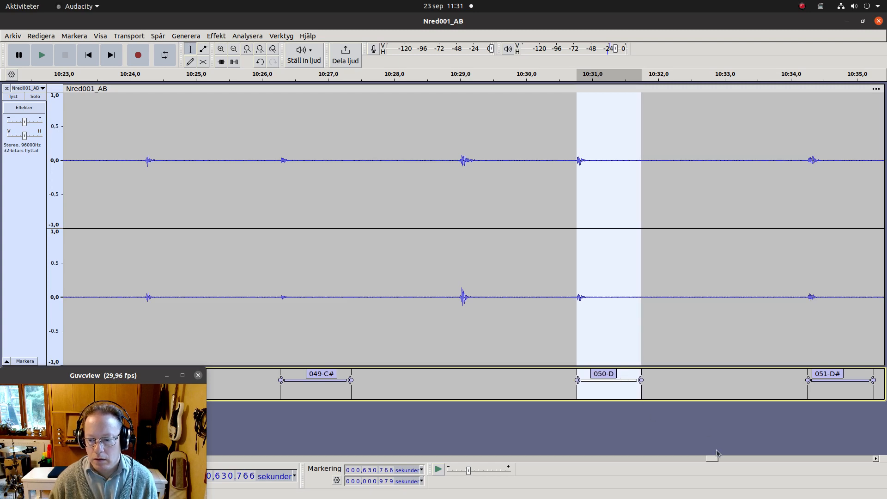
Move the 051-D# label to the noise at about 10:35.79 and the 052-E label to the one at about 10:40.6.
click(876, 459)
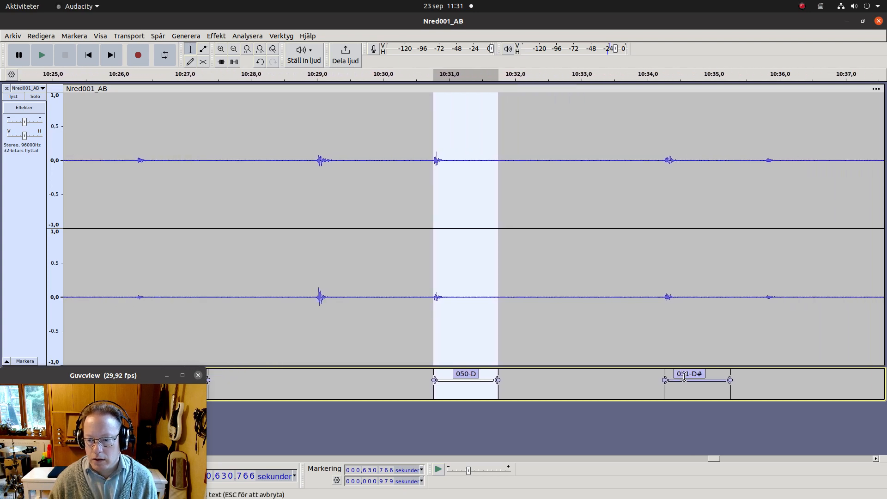
click(685, 381)
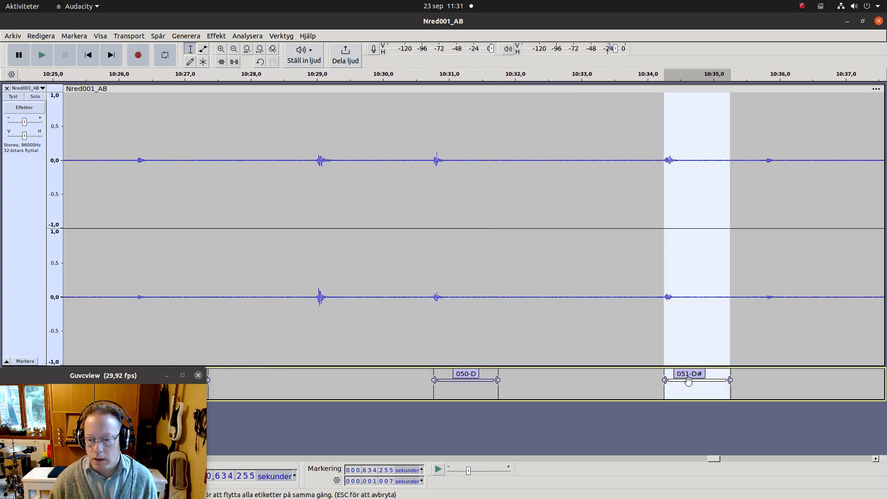
drag(689, 382, 791, 384)
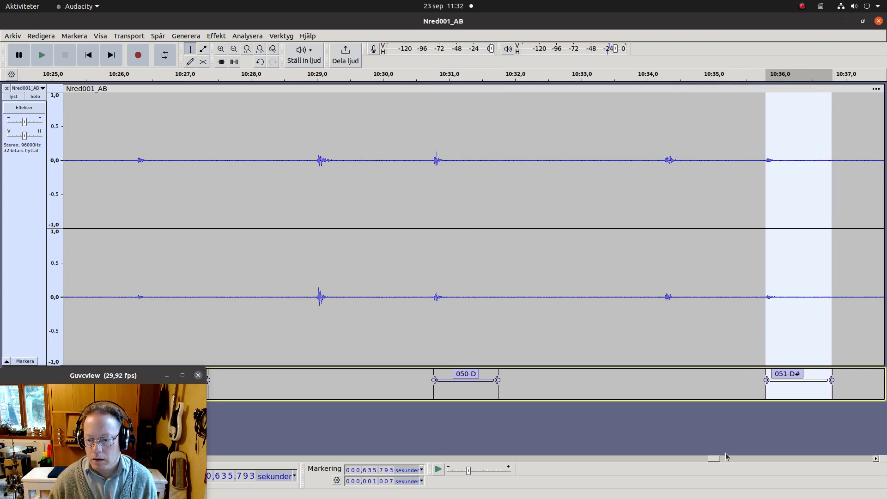
drag(713, 458, 717, 459)
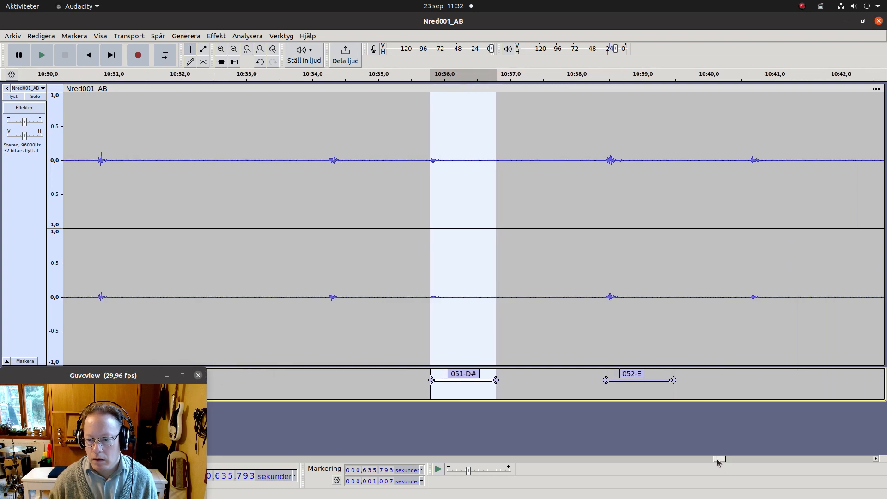
click(620, 381)
drag(620, 381, 767, 381)
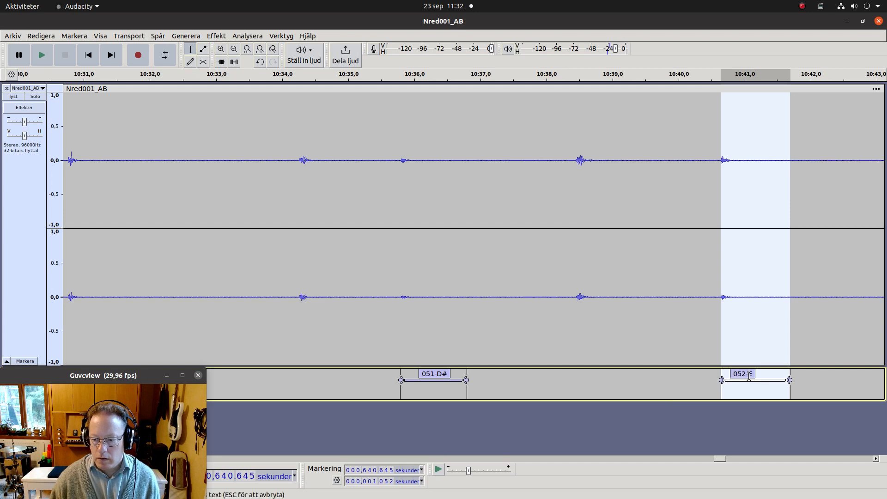
Go back through the labels to 048-C, view it close up, and listen to its section.
click(751, 375)
key(alt+Left)
key(alt+Left)
key(alt+Left)
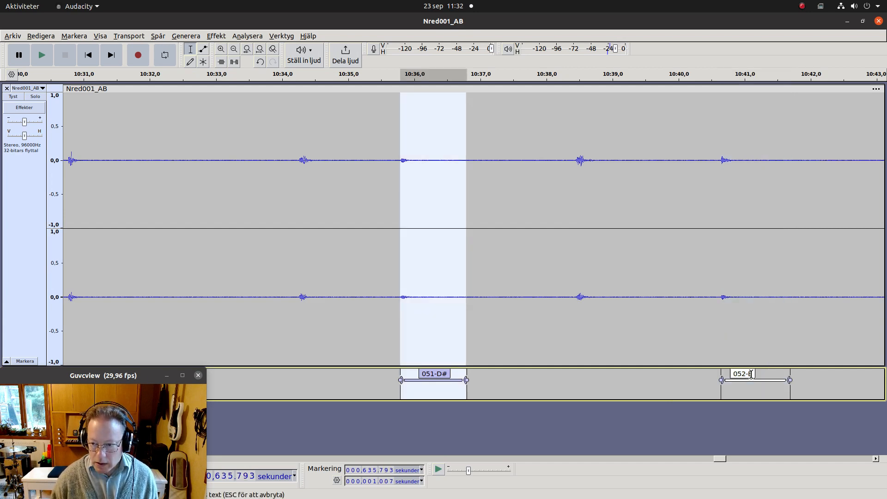
key(alt+Left)
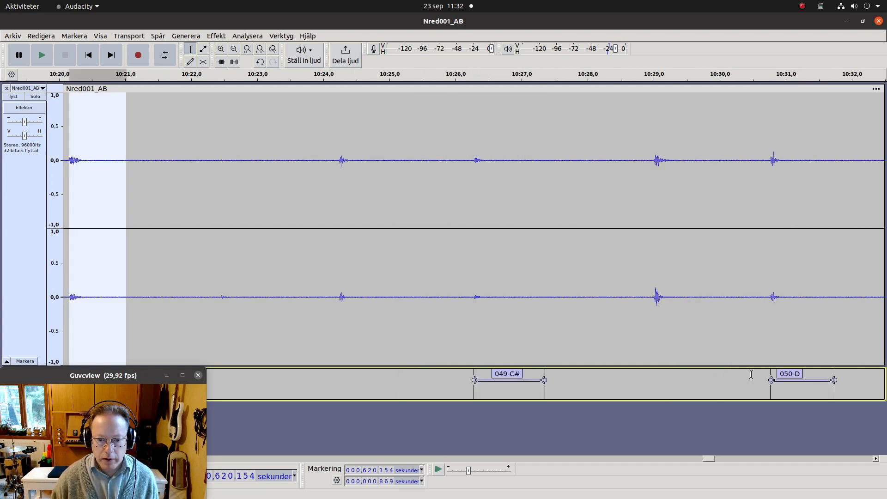
key(ctrl+1)
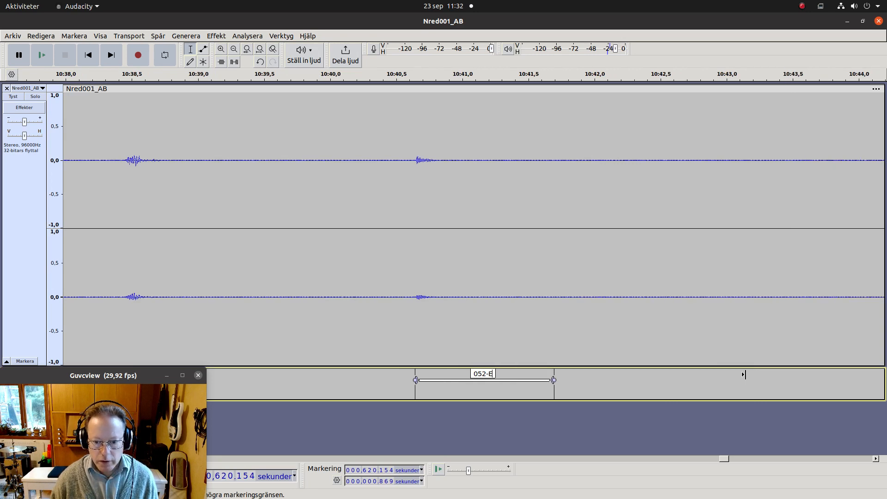
key(ctrl+1)
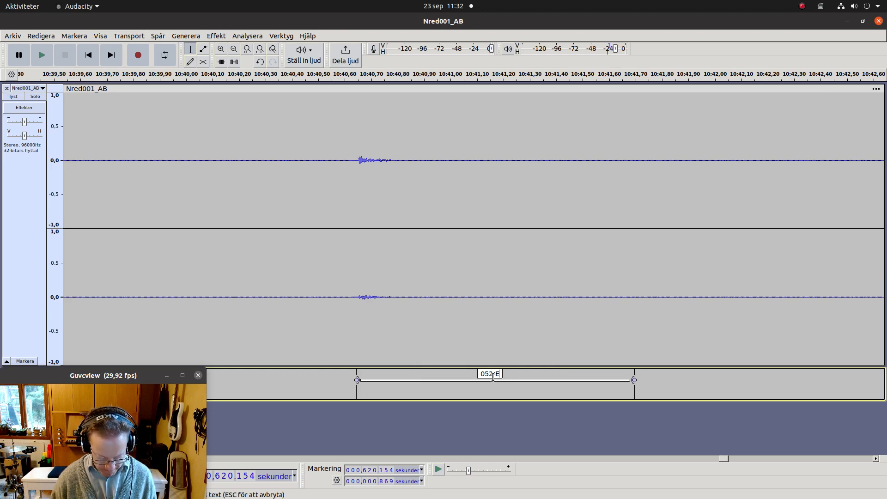
key(alt+Left)
key(alt+Left)
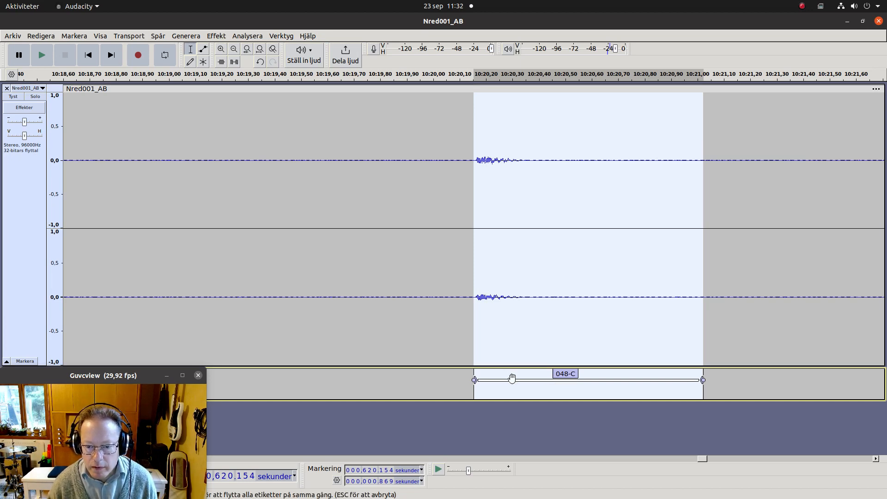
key(space)
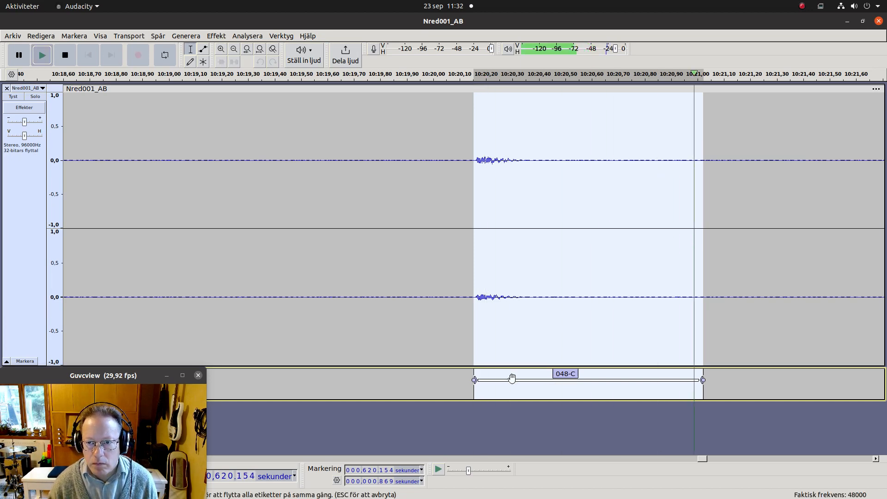
key(space)
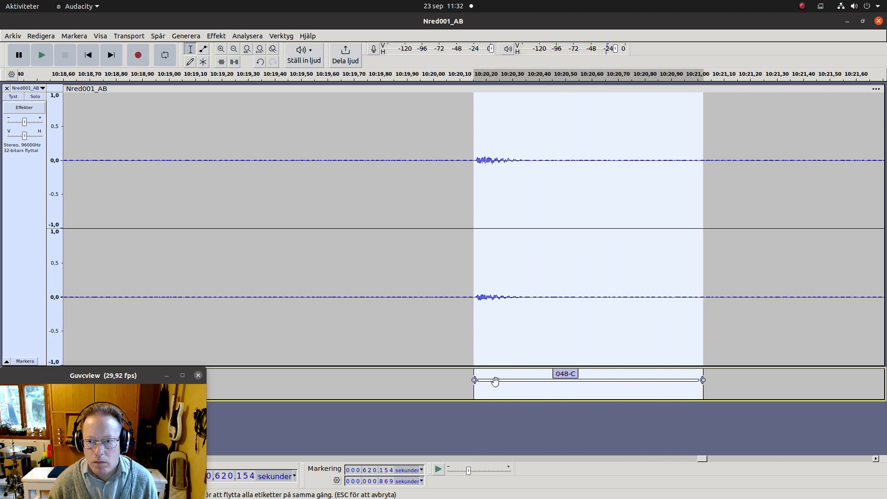
key(space)
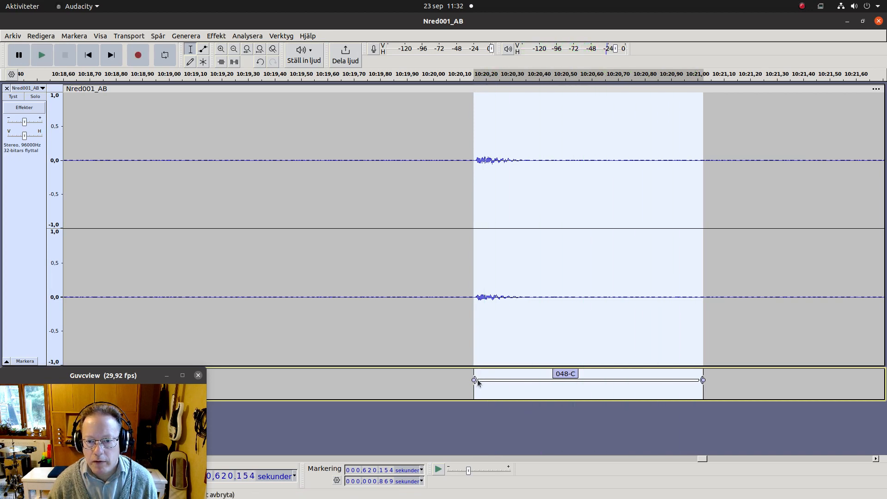
Shorten the 048-C label slightly from its start to about 0.863 s and play it.
drag(478, 382, 479, 383)
key(space)
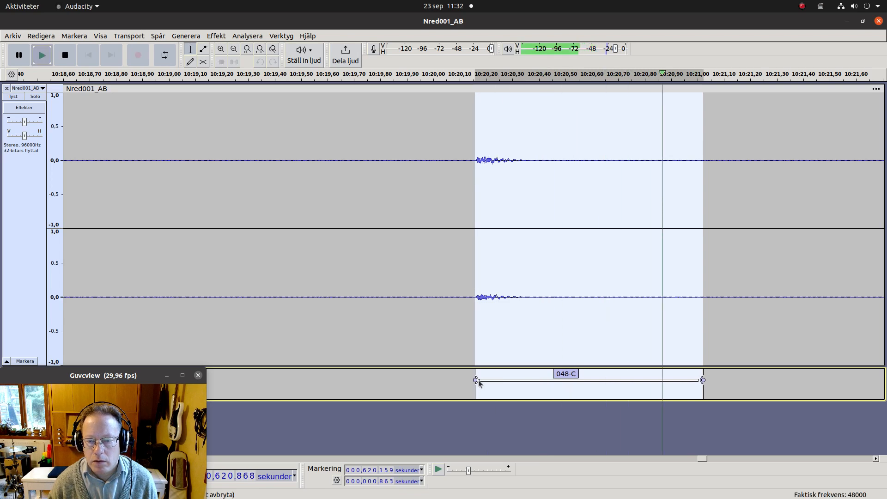
key(space)
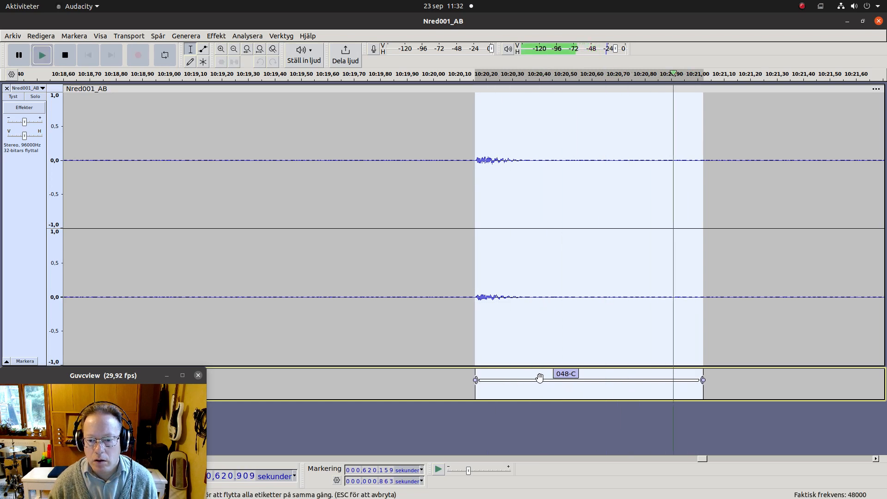
Go on to the 049-C# label, play it, and shorten it from its end to about 0.947 s, playing the result.
click(563, 374)
key(Tab)
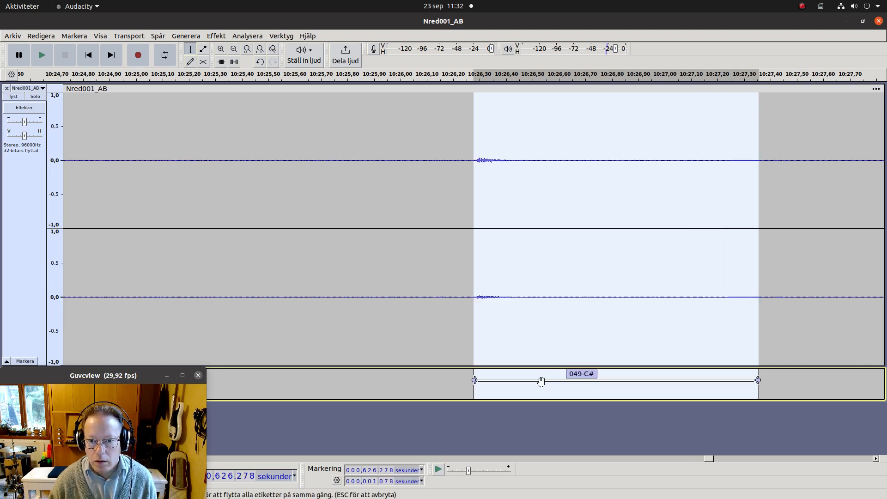
key(space)
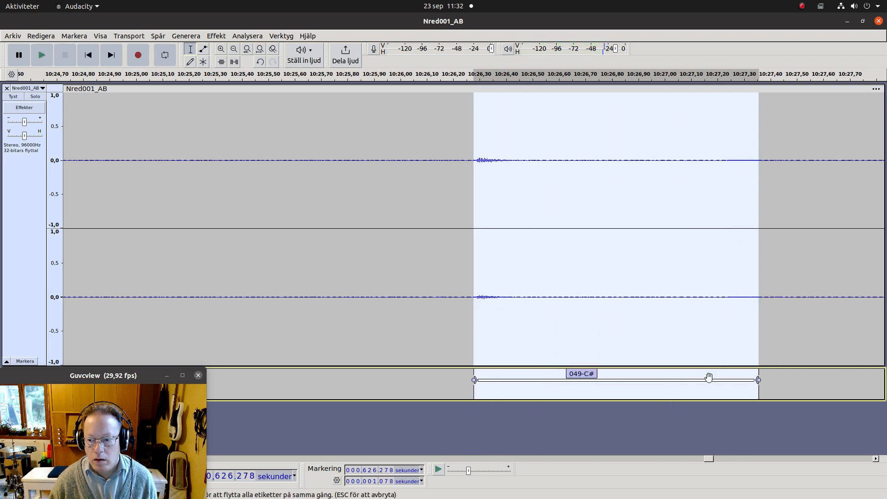
drag(756, 381, 722, 395)
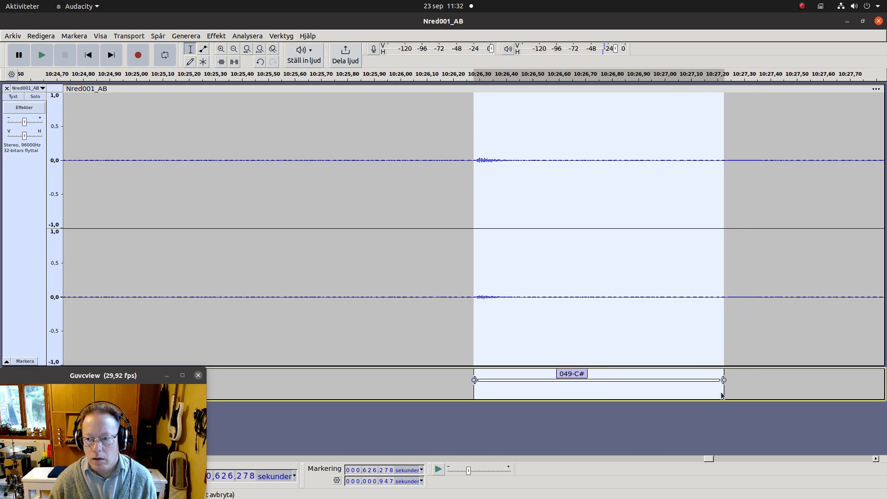
key(space)
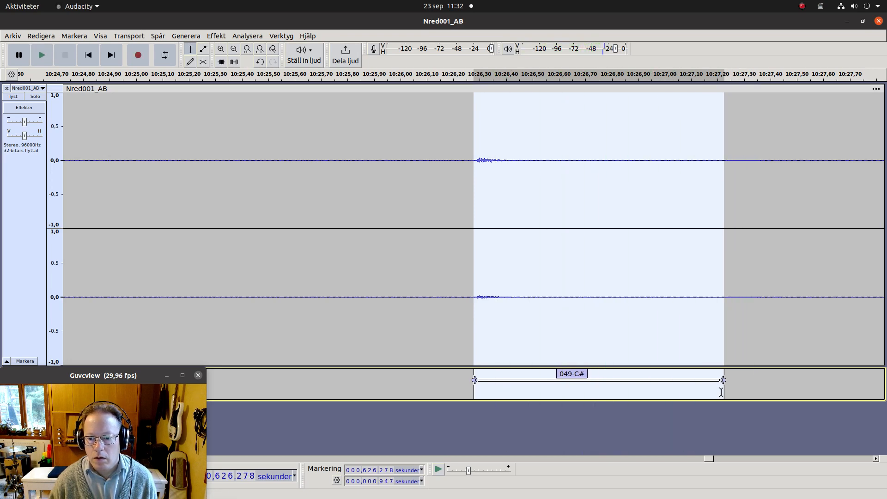
Go on to the 050-D label and listen to its section.
click(581, 374)
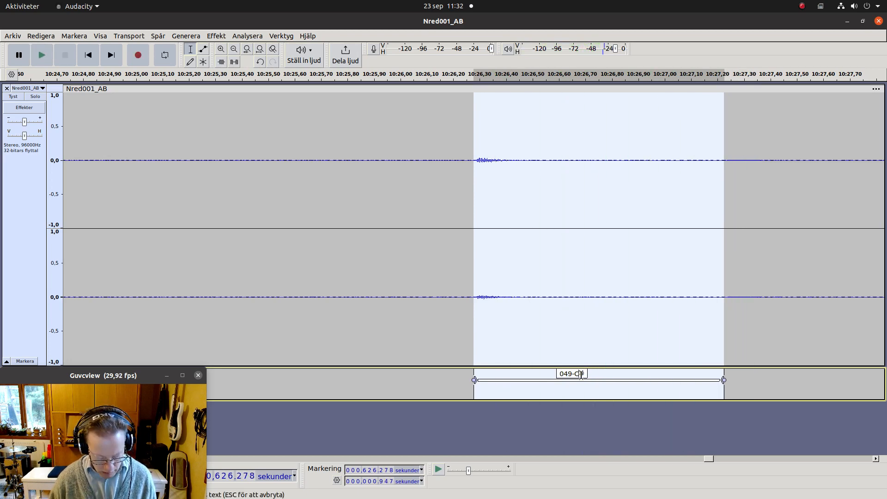
key(Tab)
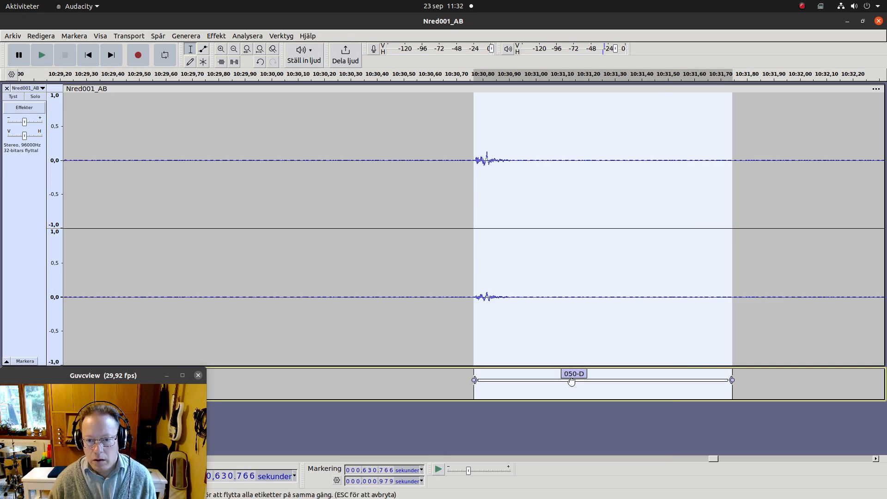
key(space)
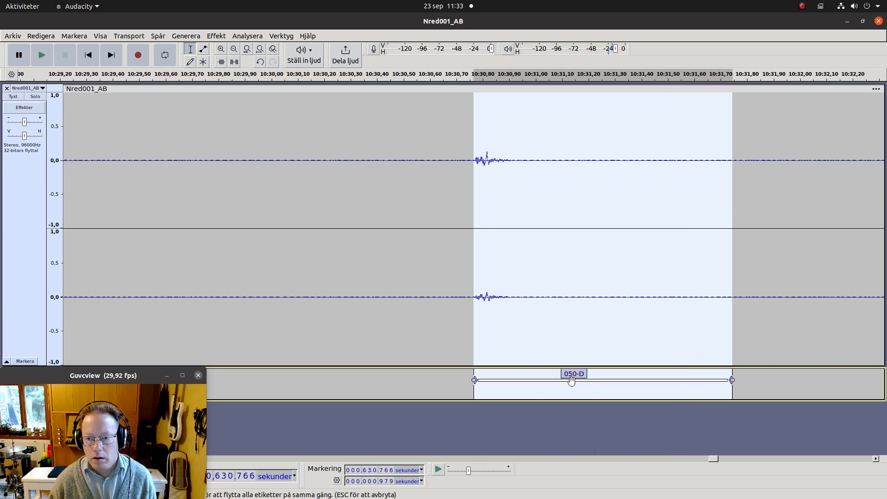
Go on to the 051-D# label, shorten it from its end to about 0.870 s, and play it.
key(Tab)
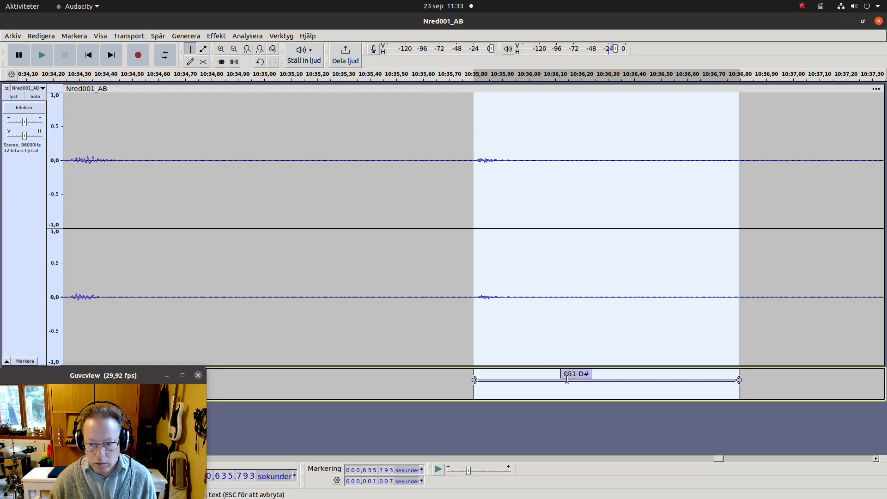
click(561, 378)
click(556, 378)
key(space)
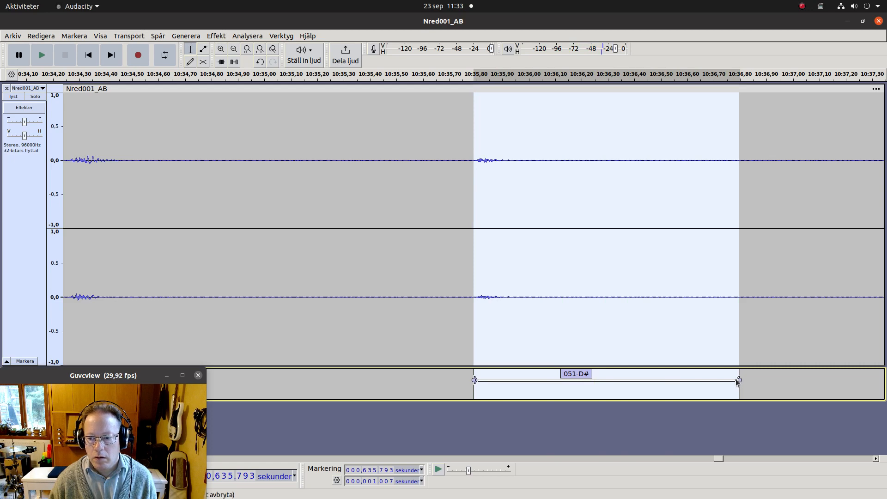
drag(736, 379, 700, 382)
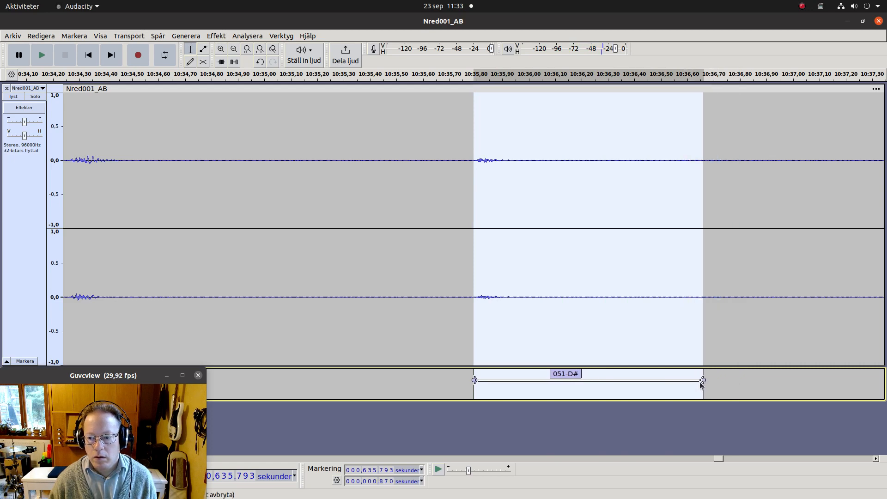
key(space)
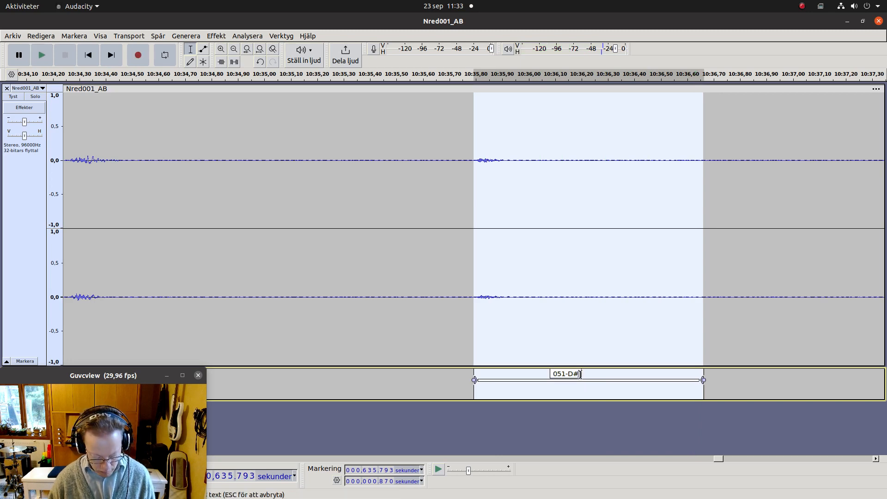
Go on to the 052-E label, shorten it from its end to about 0.823 s, and listen to it.
key(Tab)
key(space)
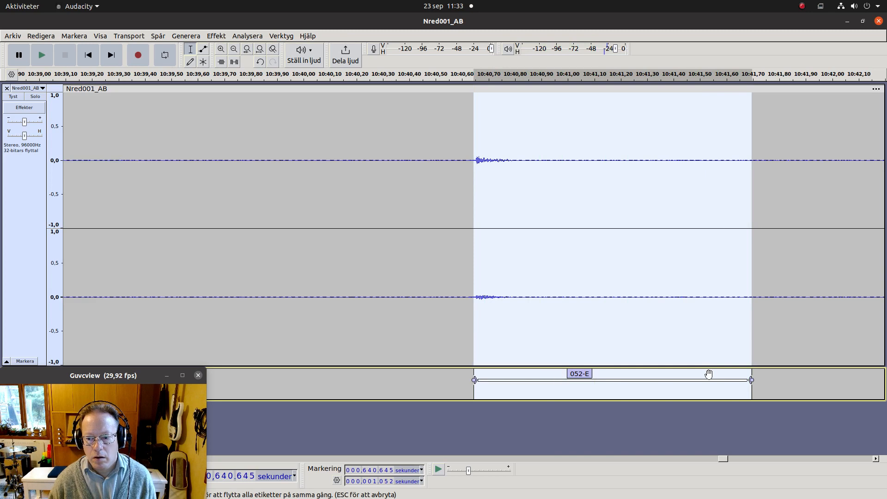
drag(748, 380, 717, 383)
key(space)
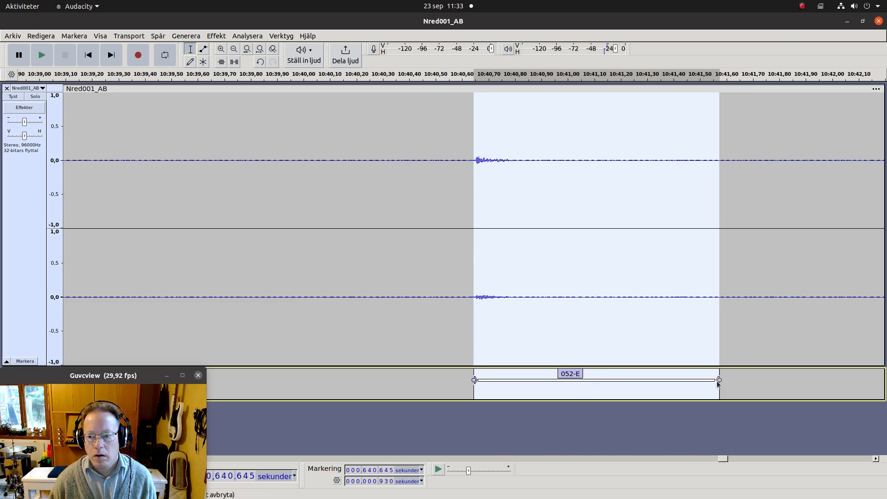
drag(718, 382, 689, 383)
key(space)
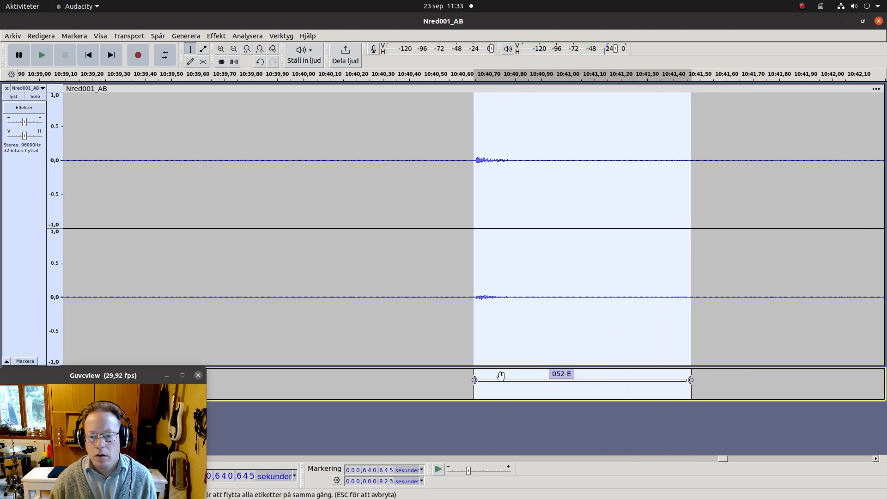
key(space)
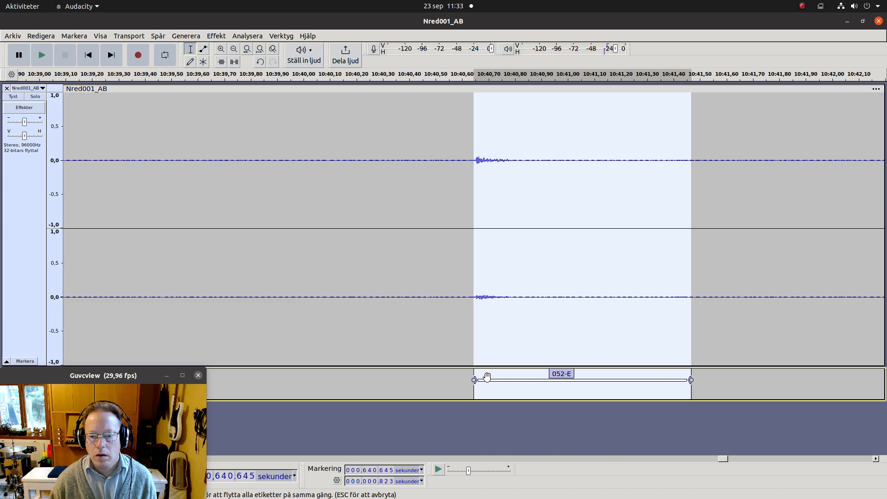
key(space)
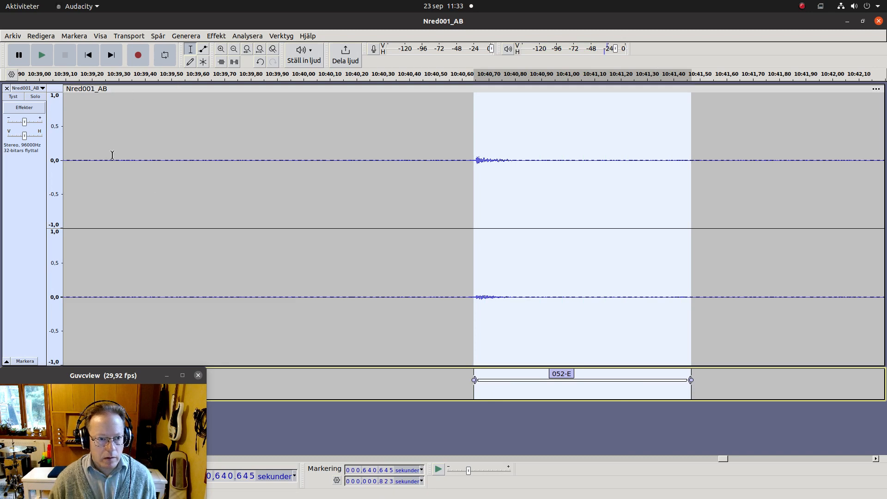
Export the labelled sections as separate WAV files into the rel folder inside KeyNoise, named after their labels.
click(235, 245)
key(ctrl+3)
key(ctrl+3)
key(ctrl+3)
key(ctrl+3)
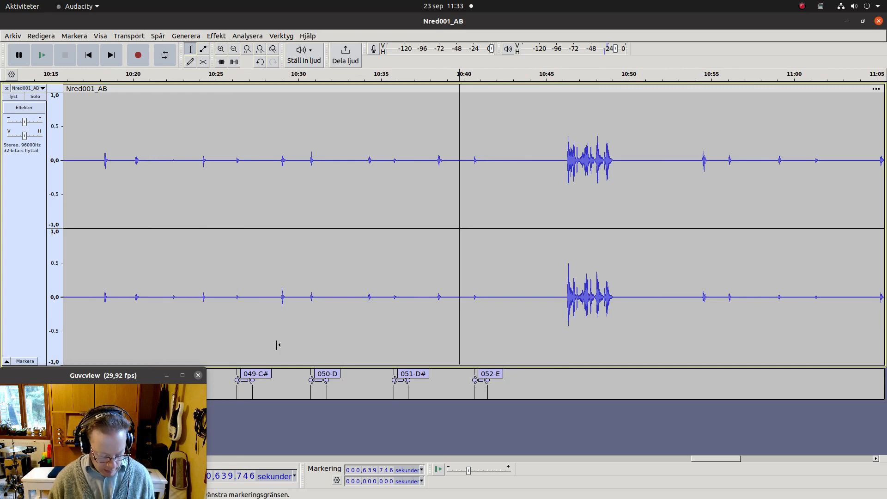
key(ctrl+shift+l)
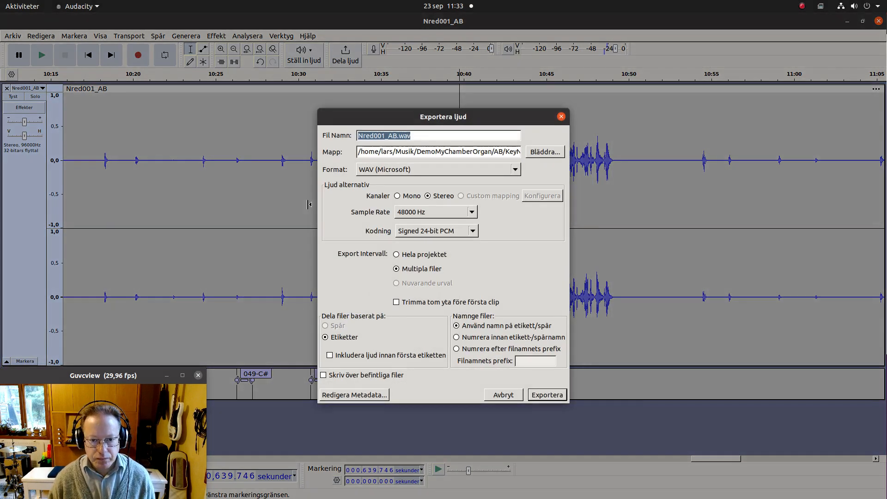
click(546, 152)
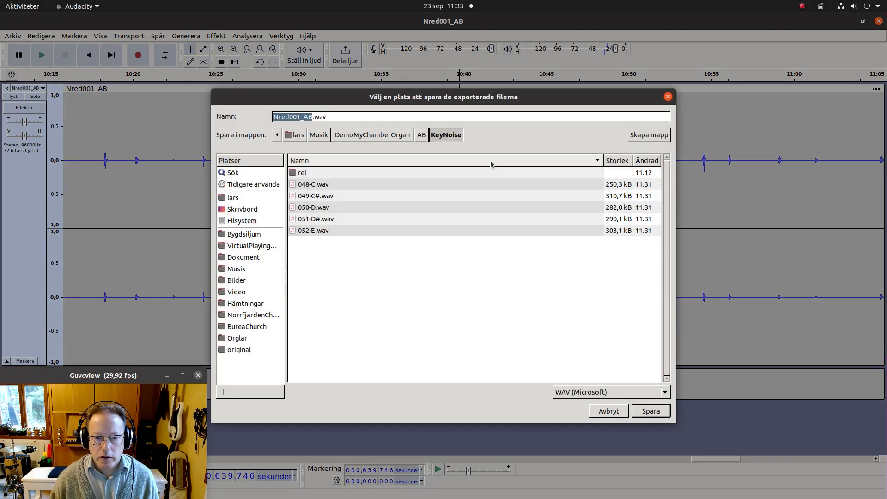
double_click(305, 173)
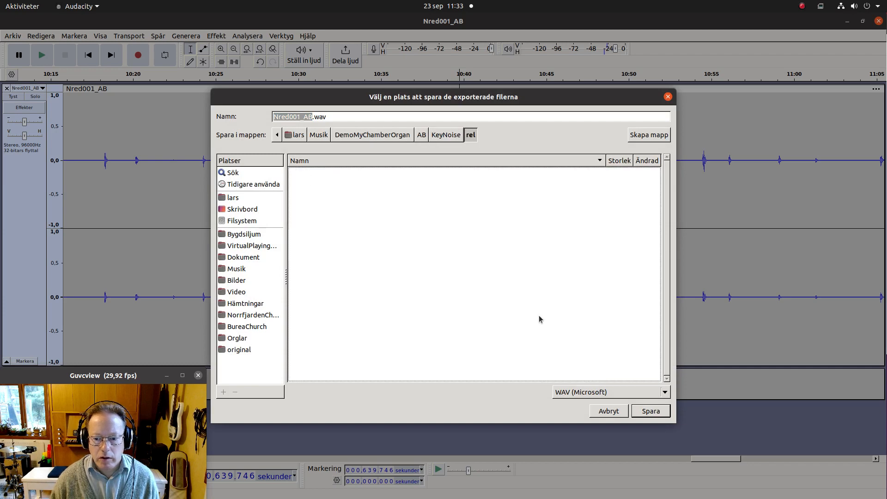
click(650, 411)
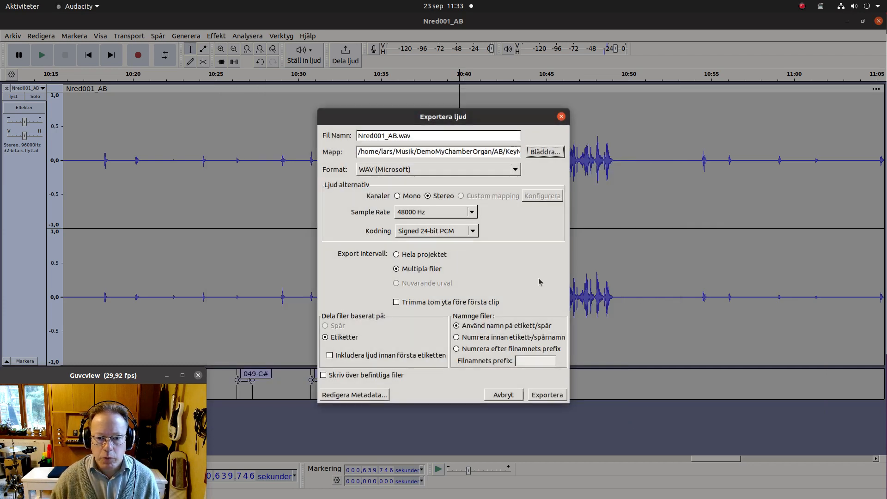
click(554, 396)
click(435, 338)
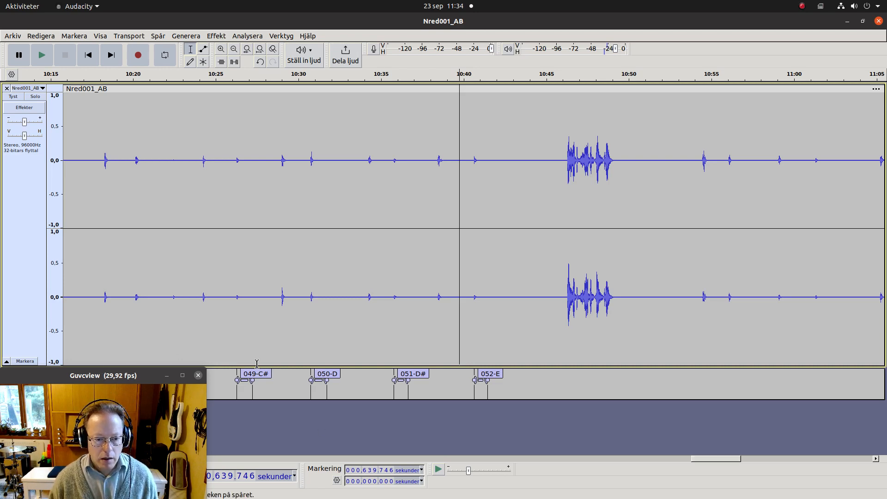
Reduce the audio track's height slightly, remove the label track, and show the whole recording from its start.
drag(255, 361, 255, 336)
click(7, 348)
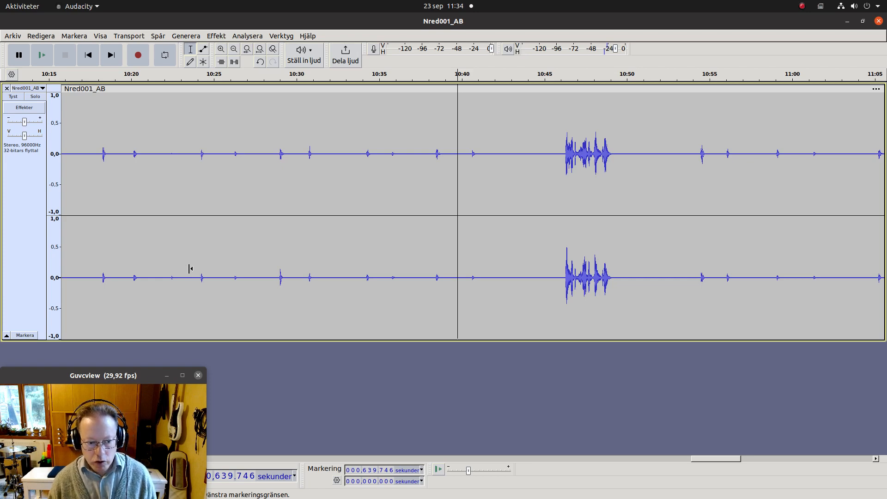
key(ctrl+3)
key(ctrl+3)
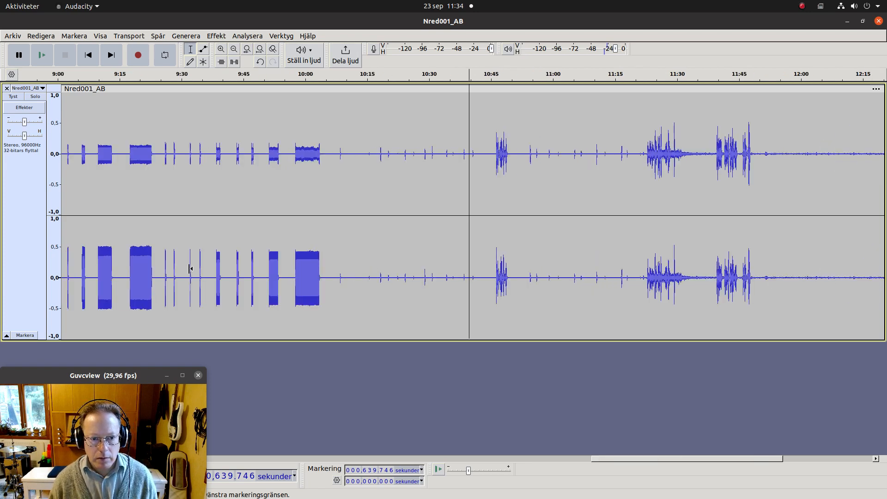
key(ctrl+3)
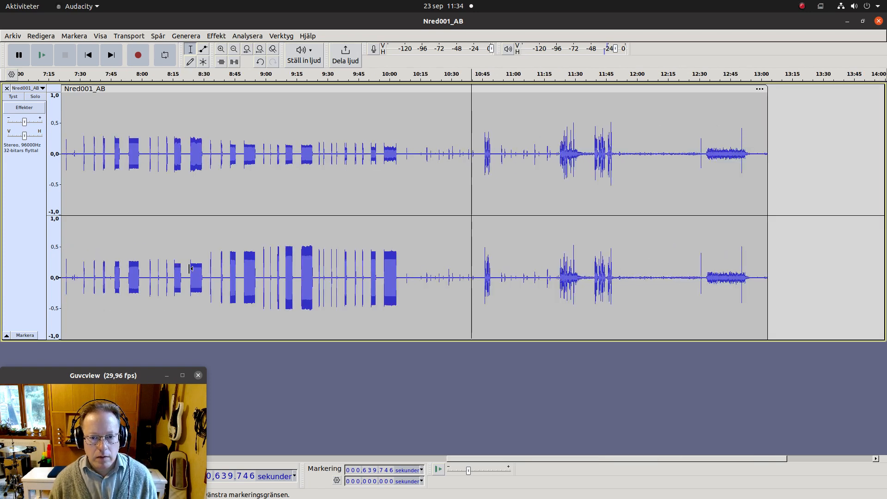
key(ctrl+3)
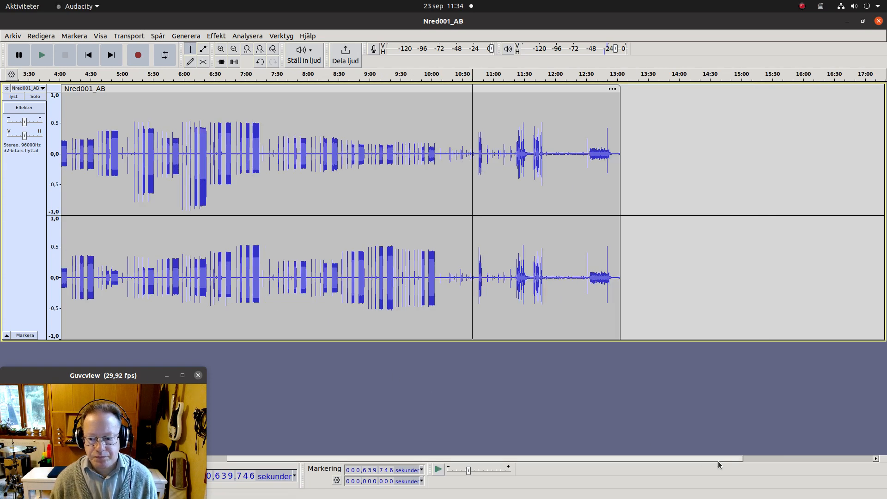
drag(651, 460, 317, 441)
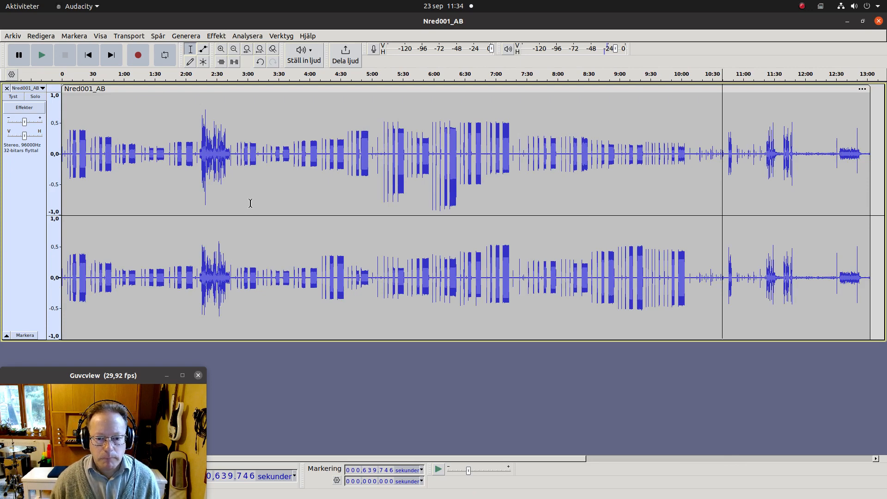
View the recording close up after the loud passage ending near 2:42 and listen from about 2:43, 2:48 and 2:50.
click(230, 171)
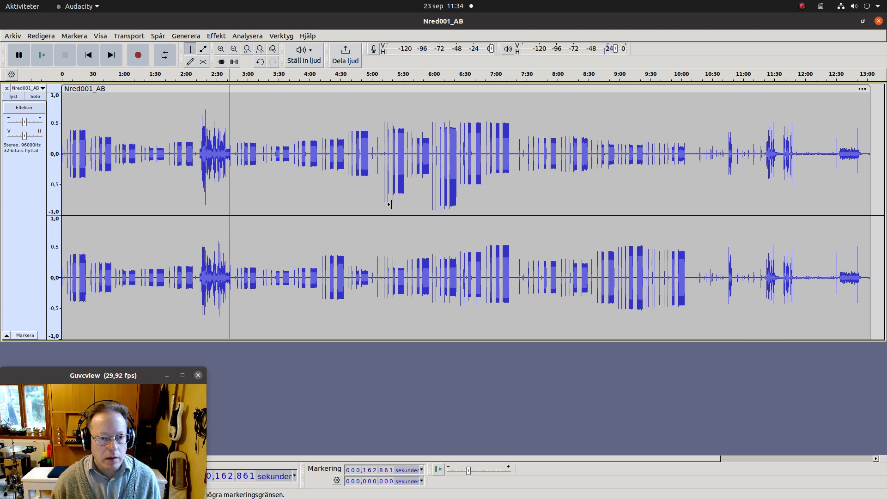
key(ctrl+1)
key(ctrl+1)
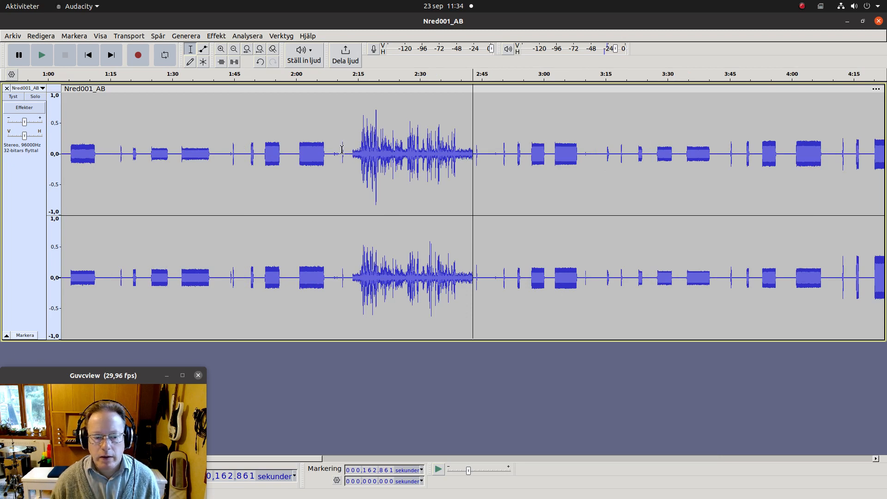
click(475, 151)
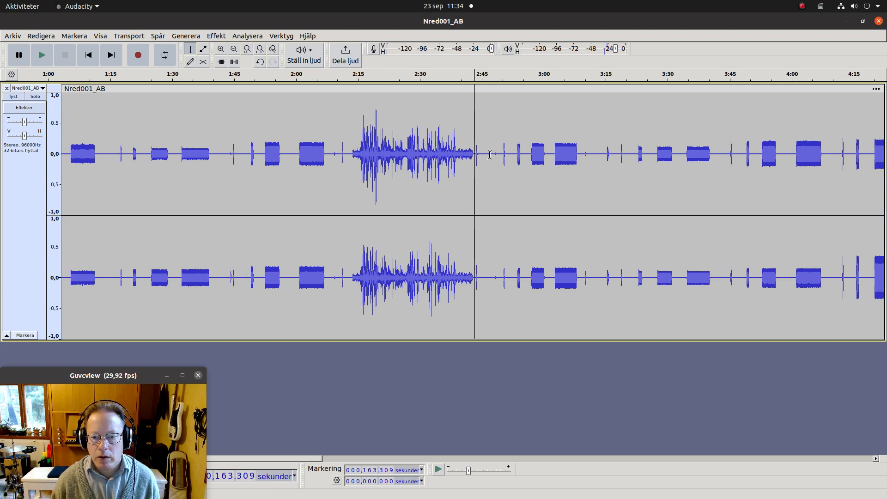
key(space)
key(space)
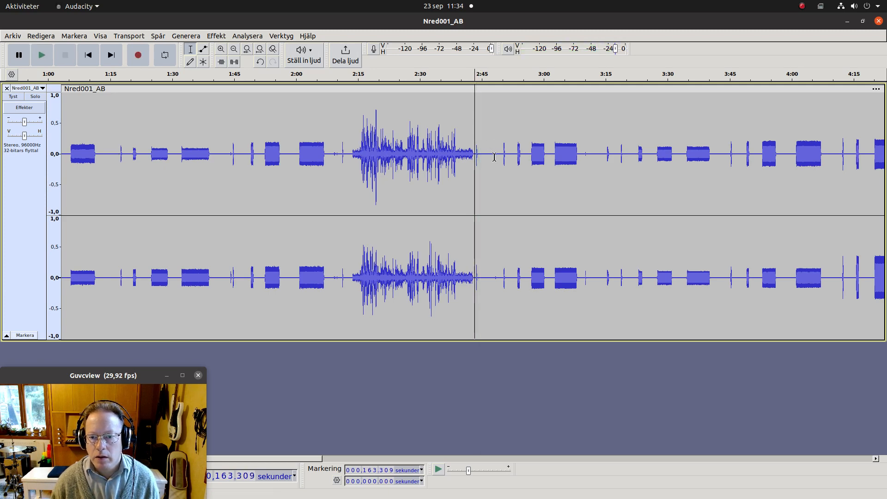
click(494, 157)
key(space)
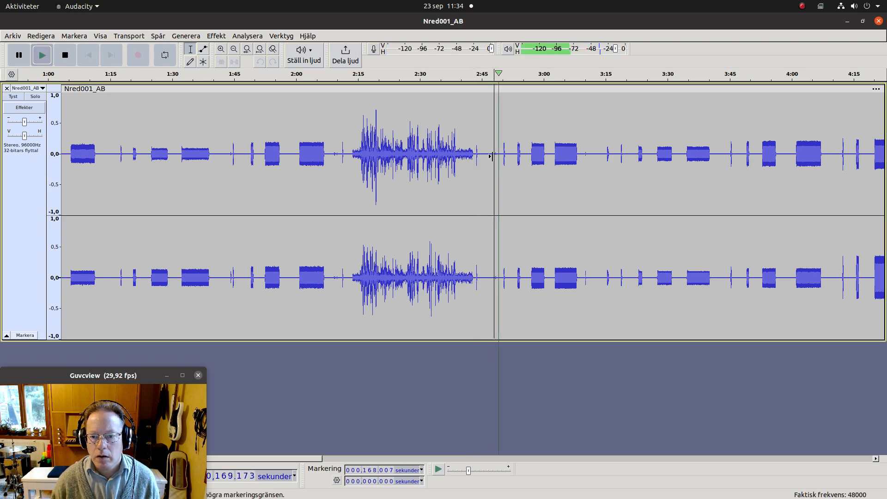
key(space)
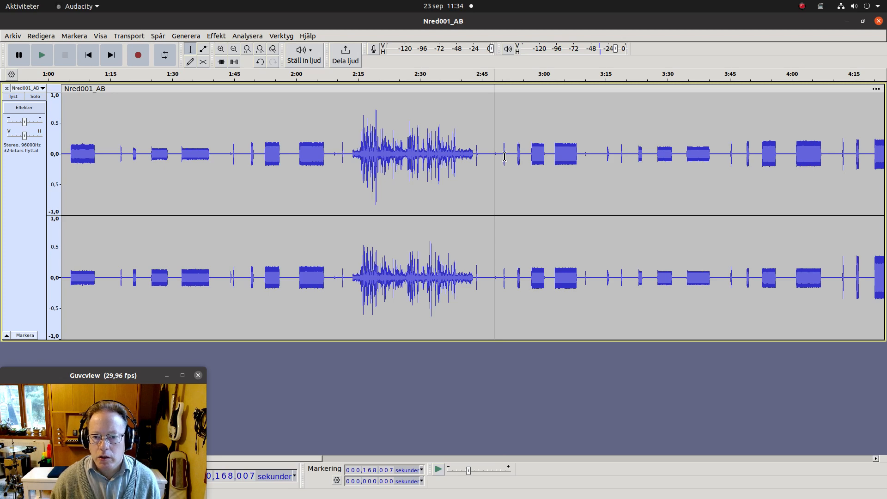
click(504, 158)
key(space)
key(space)
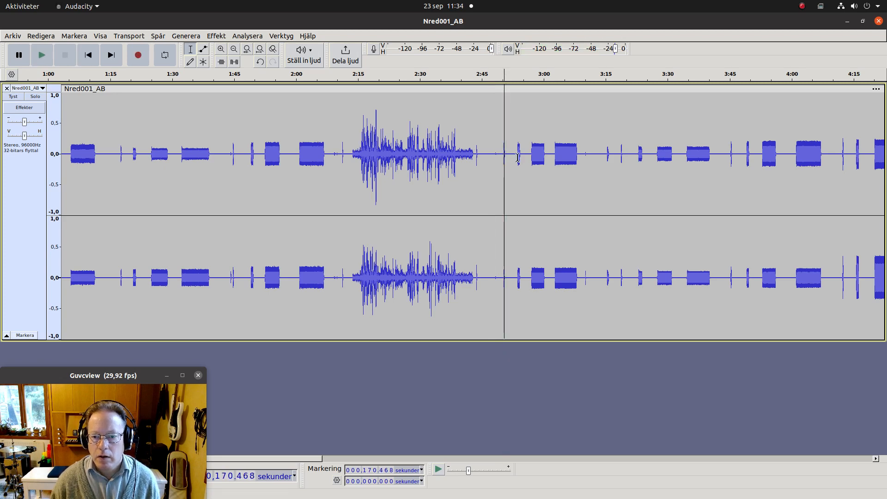
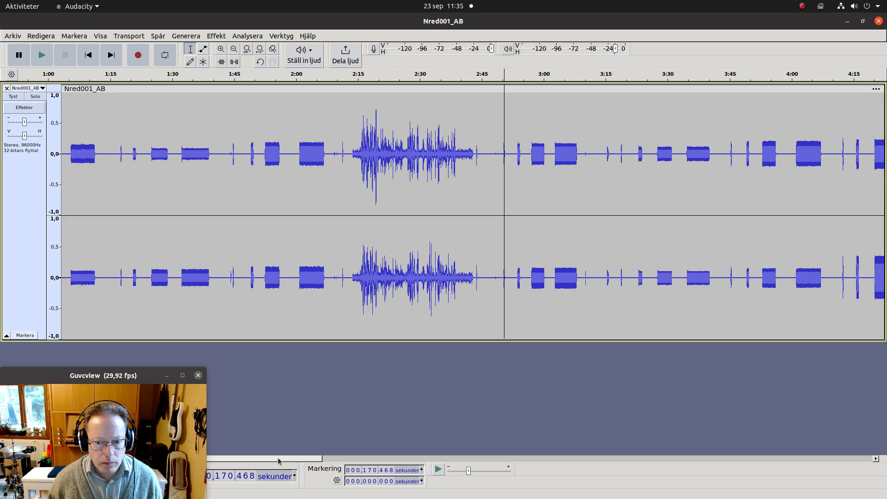
Label the short noise just after the loud passage, about 1.51 s from 2:43.8, as Rfl4-On.
drag(278, 460, 331, 463)
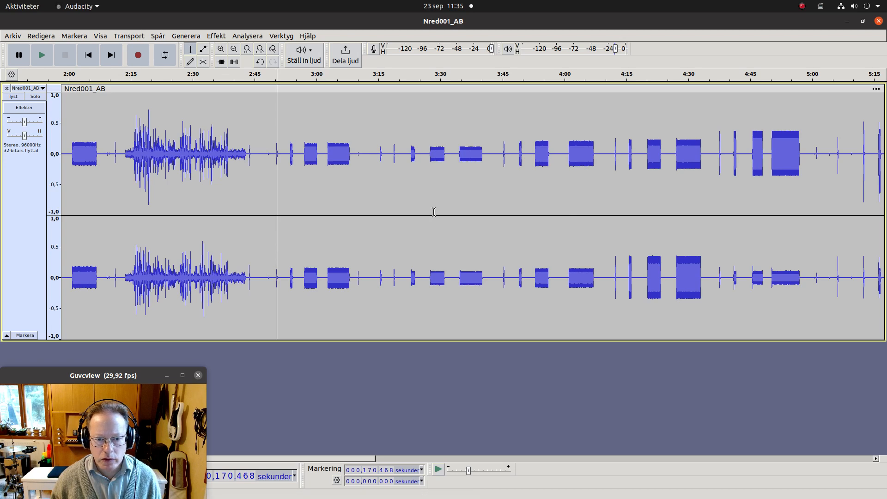
click(248, 176)
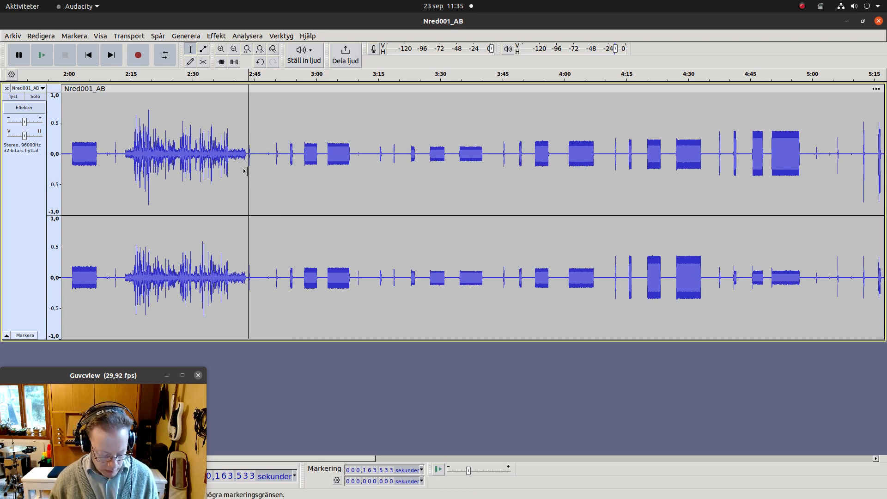
key(ctrl+1)
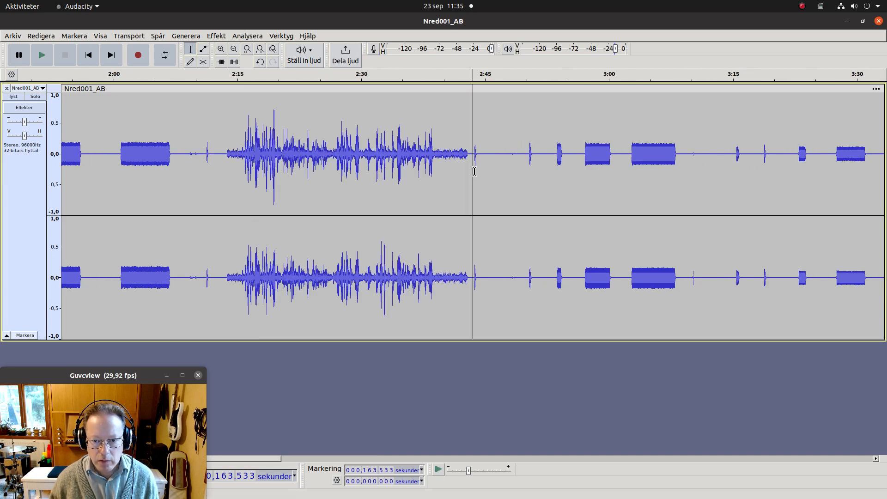
drag(475, 172, 487, 176)
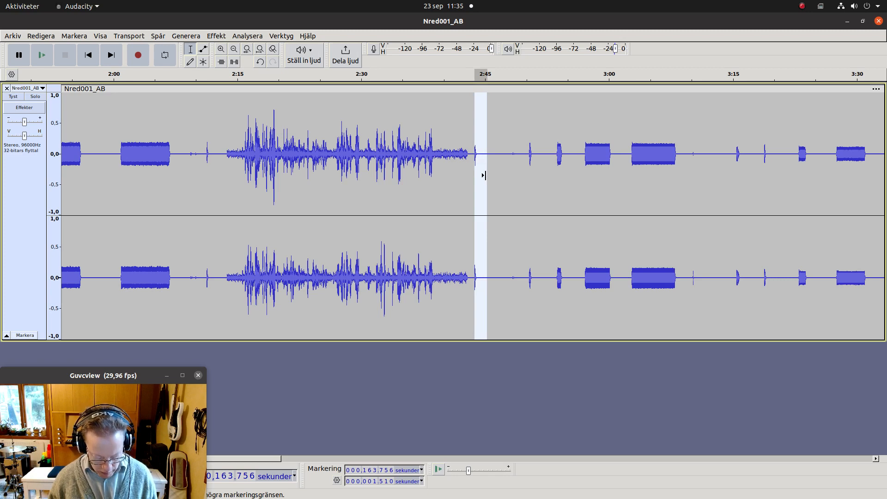
key(ctrl+b)
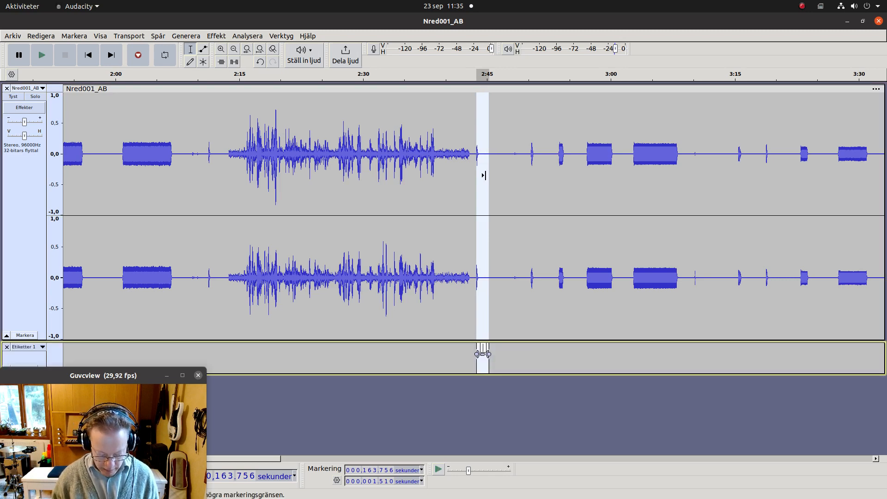
text(Rfl)
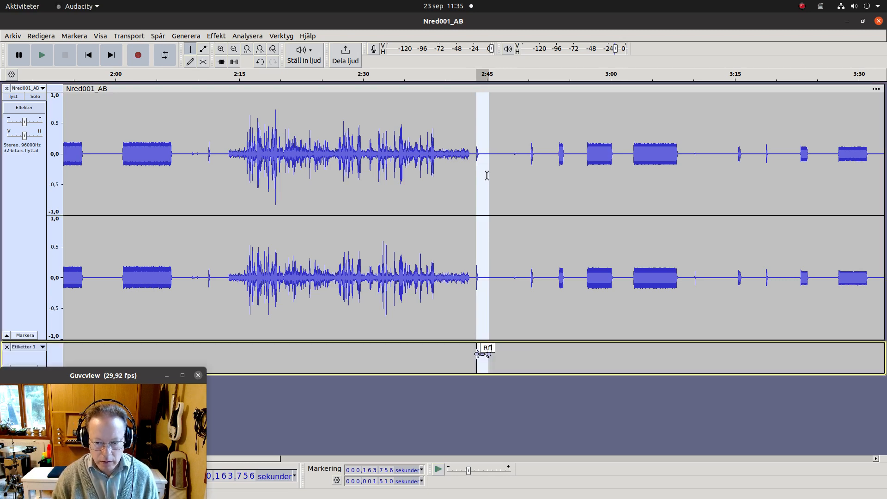
text(4)
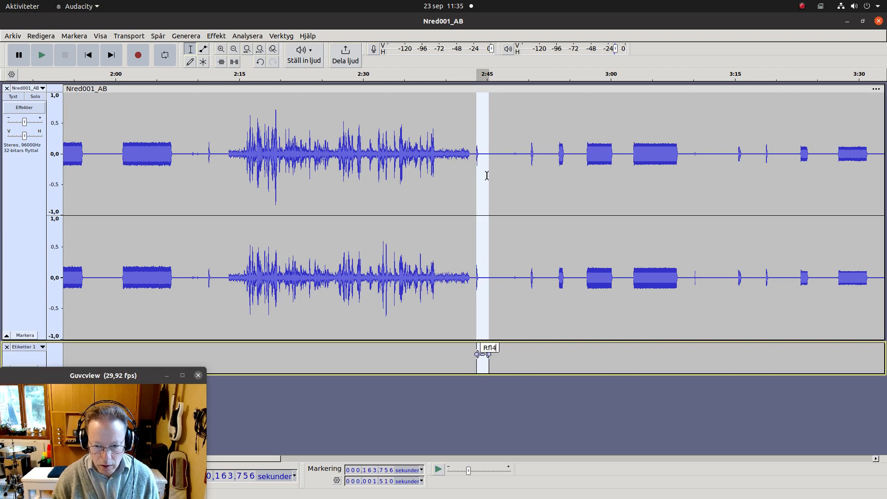
text(-On)
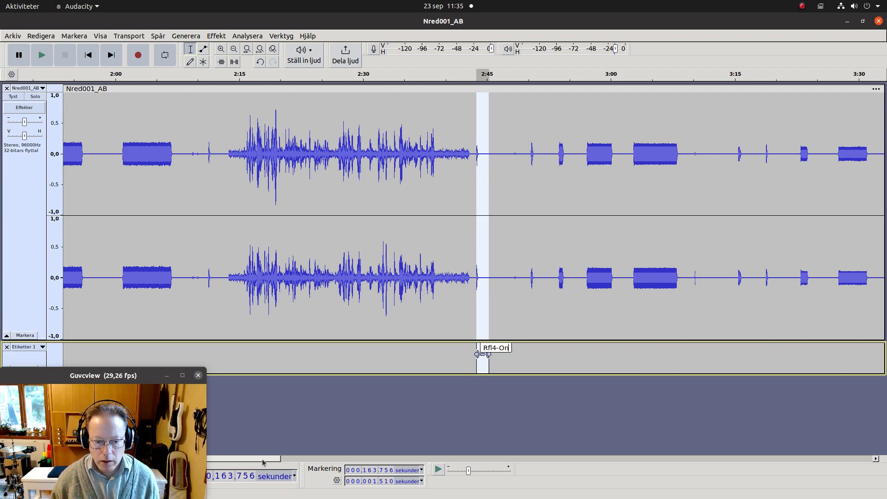
Listen from about 5:00.7 and label the short noise near 5:01, with a span of about 1.96 s, as Rfl4-Off.
drag(262, 462, 385, 462)
click(612, 262)
key(space)
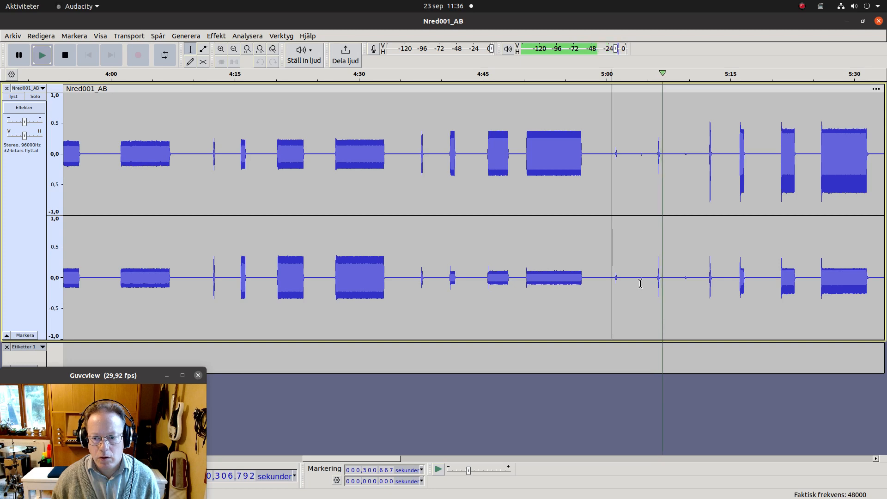
key(space)
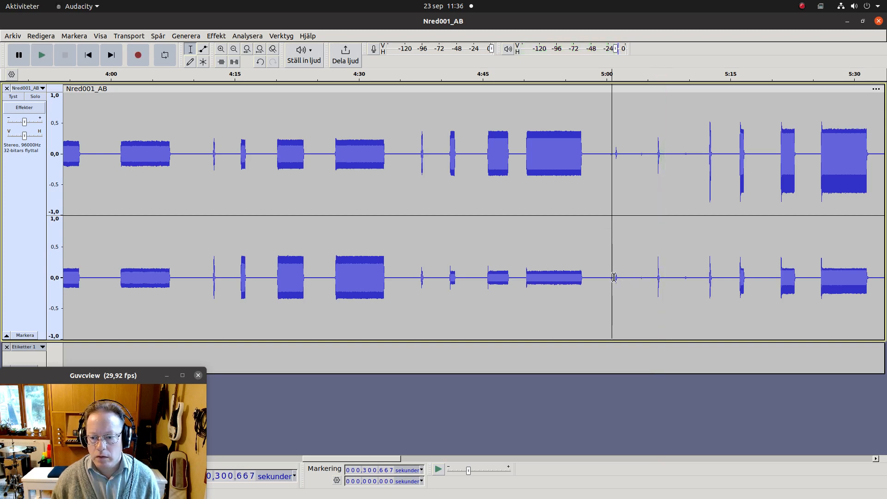
drag(614, 277, 631, 281)
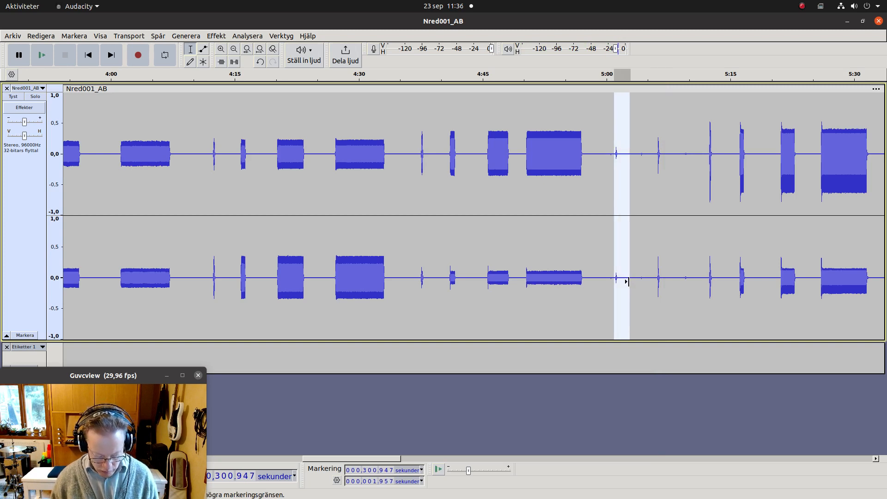
key(ctrl+b)
text(R)
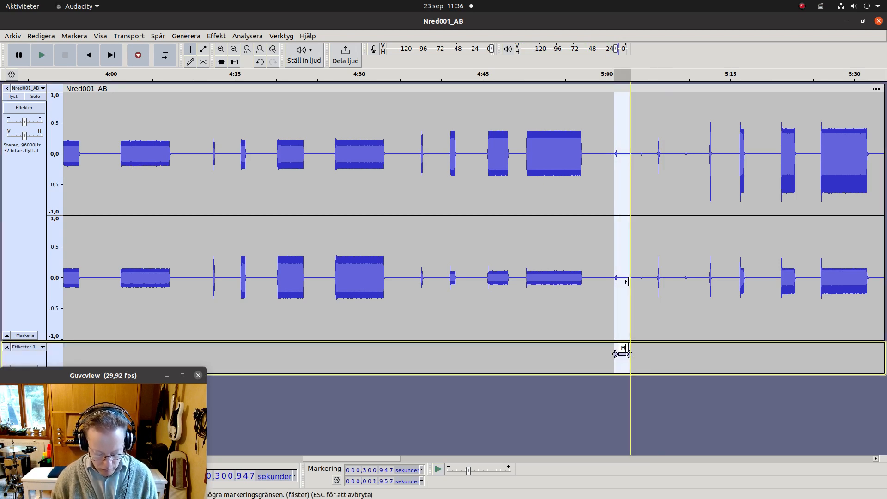
text(fl4-)
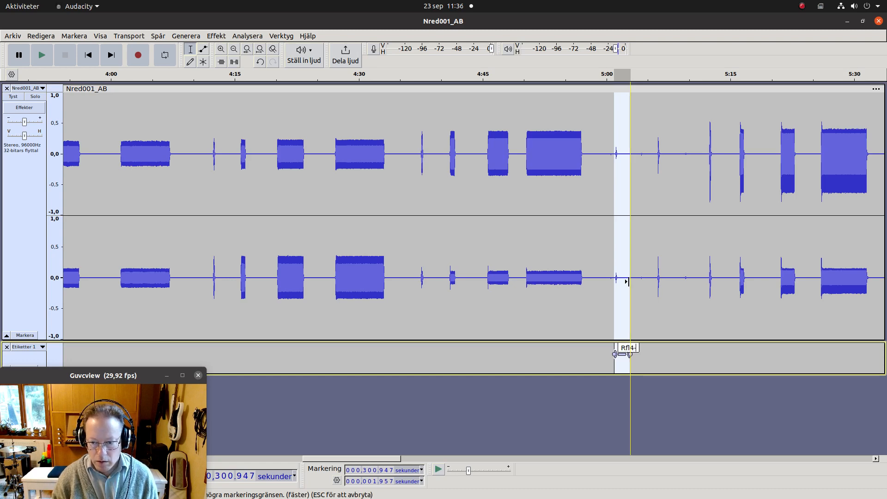
text(Off)
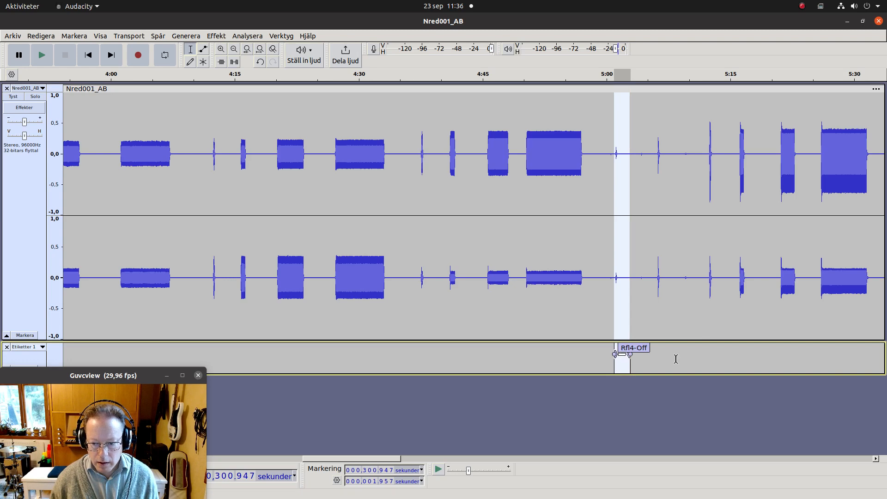
Tighten the Rfl4-Off label to start right at the noise, about 301.157 s, shorten it to about 1.119 s, and listen to it.
key(ctrl+1)
key(ctrl+1)
key(ctrl+1)
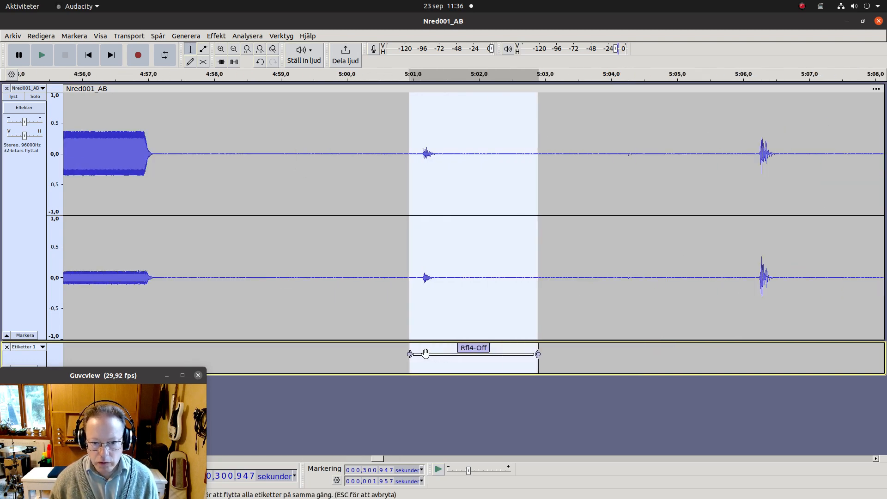
drag(413, 356, 426, 360)
key(space)
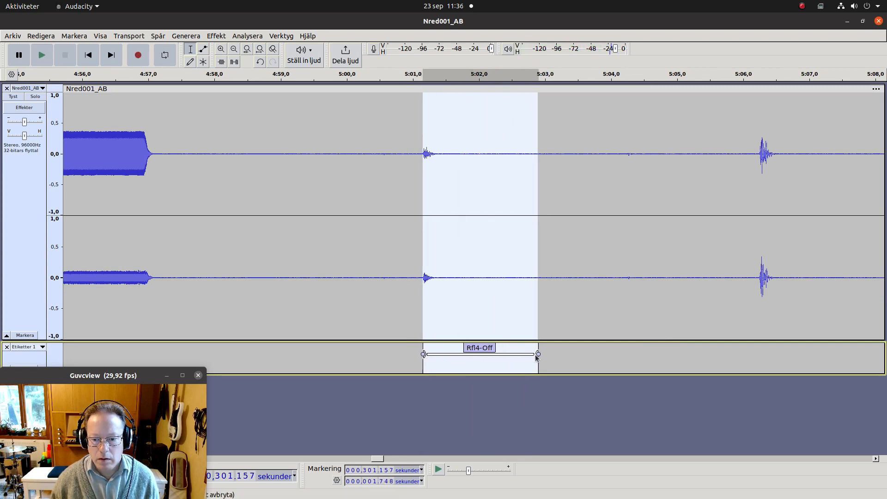
drag(536, 354, 502, 368)
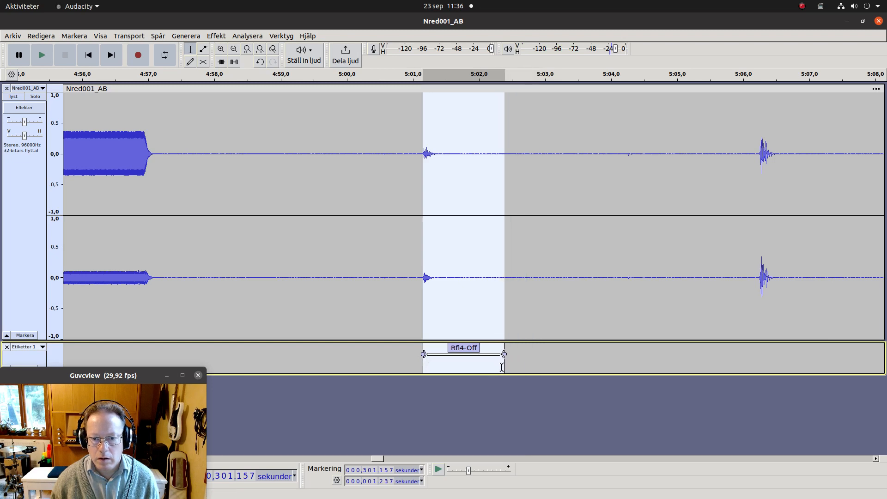
key(space)
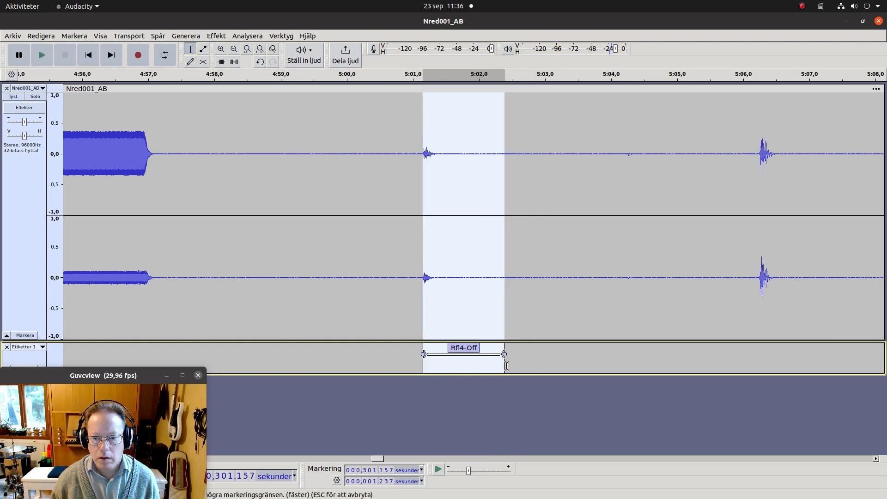
drag(502, 355, 495, 357)
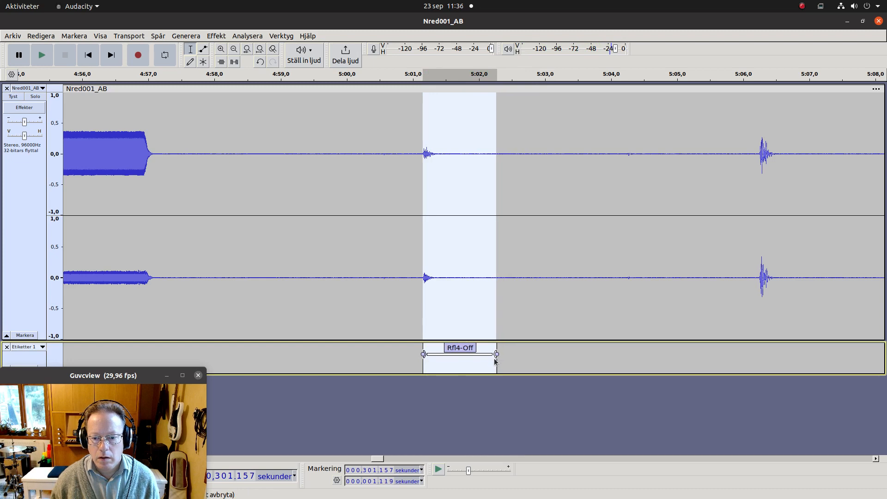
key(space)
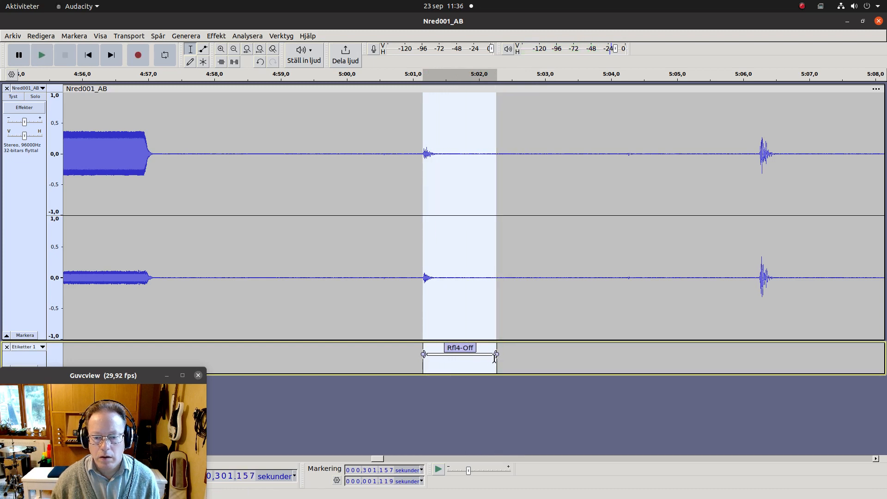
Go back to the Rfl4-On label, trim it to start at about 163.770 s and last about 1.209 s, and listen to it.
click(459, 347)
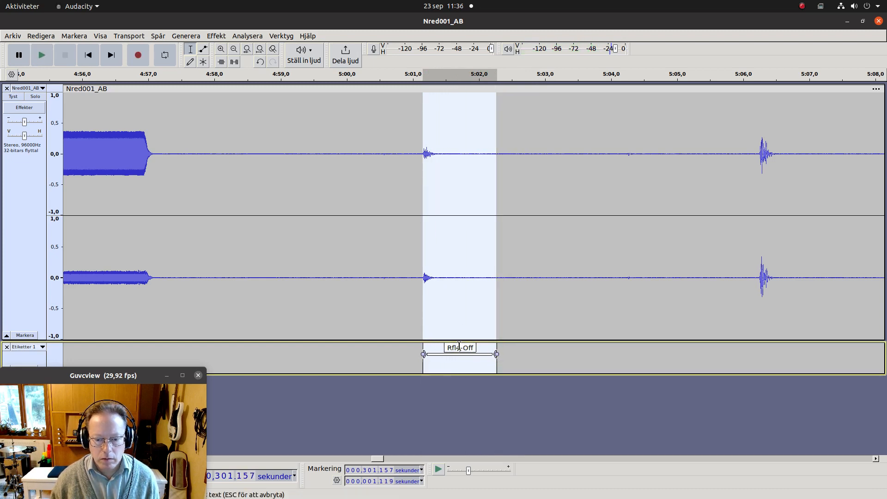
key(alt+Left)
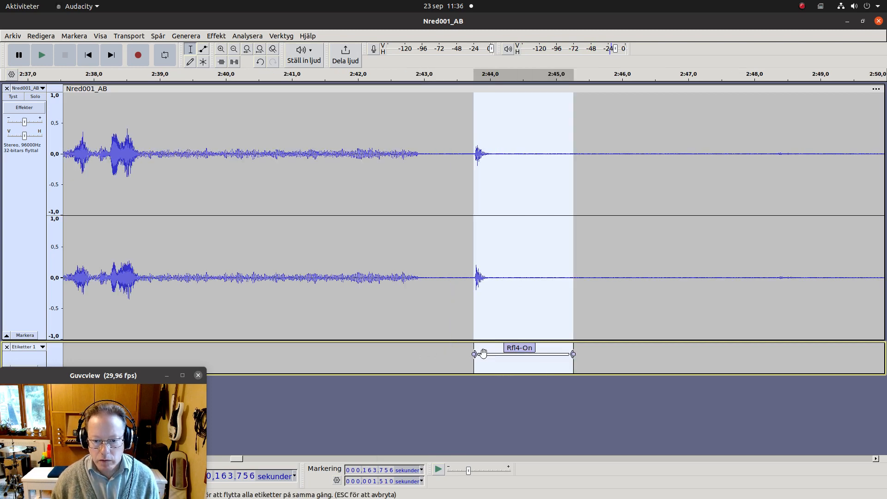
drag(477, 358, 479, 360)
key(space)
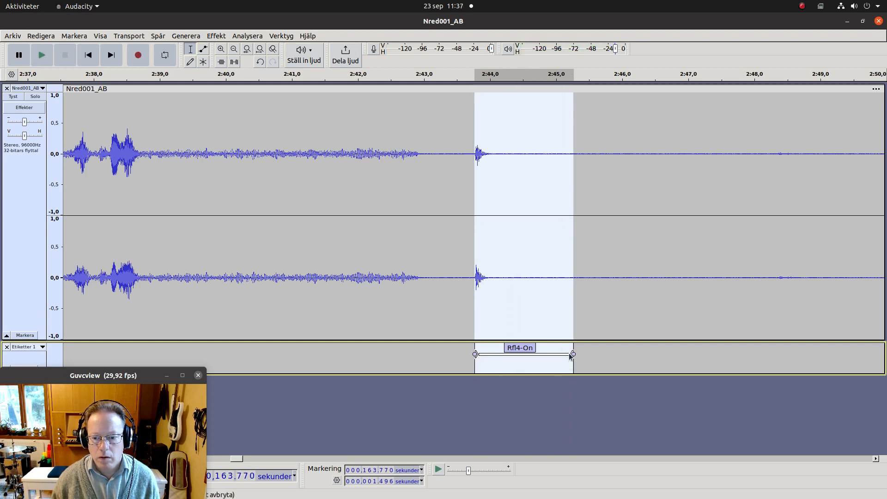
drag(569, 353, 551, 359)
key(space)
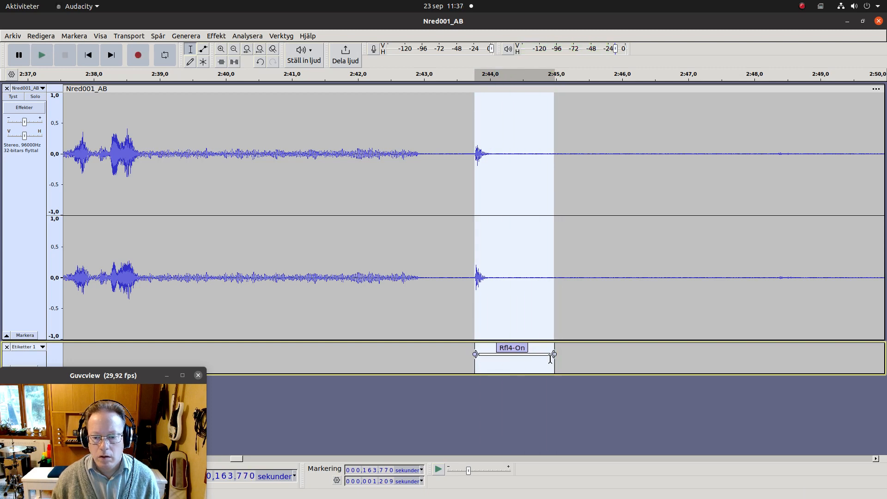
Export the labelled sections as separate WAV files named after their labels, with the StopNoise folder inside AB as destination.
click(448, 250)
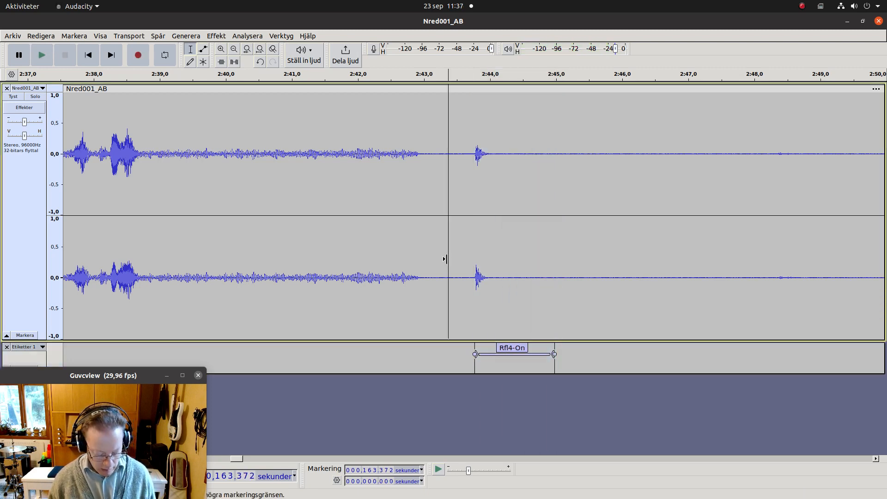
key(ctrl+shift+e)
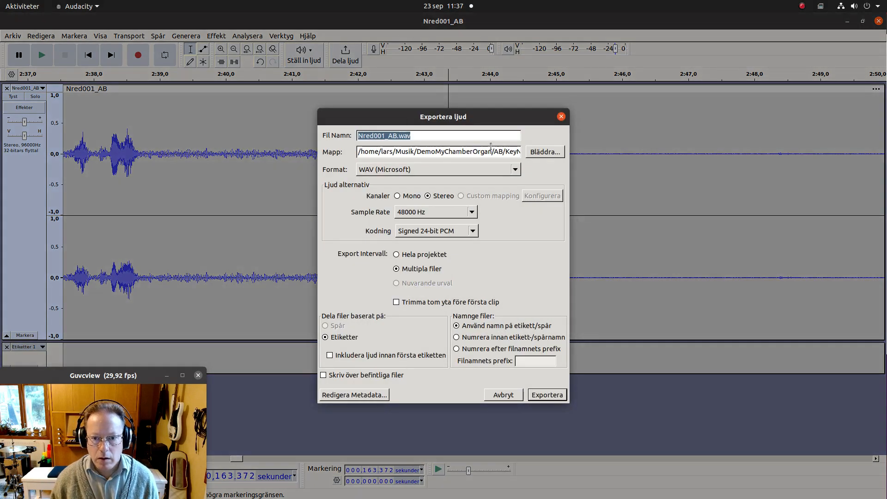
click(546, 153)
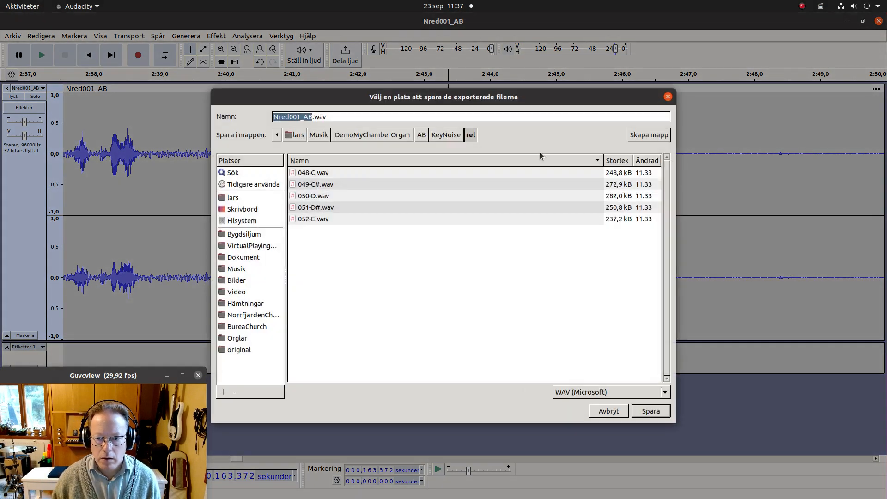
click(421, 135)
double_click(363, 240)
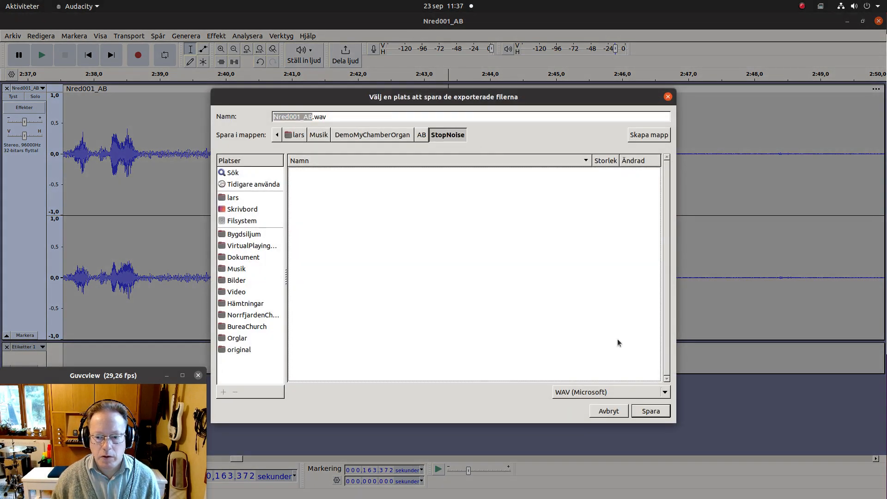
click(656, 416)
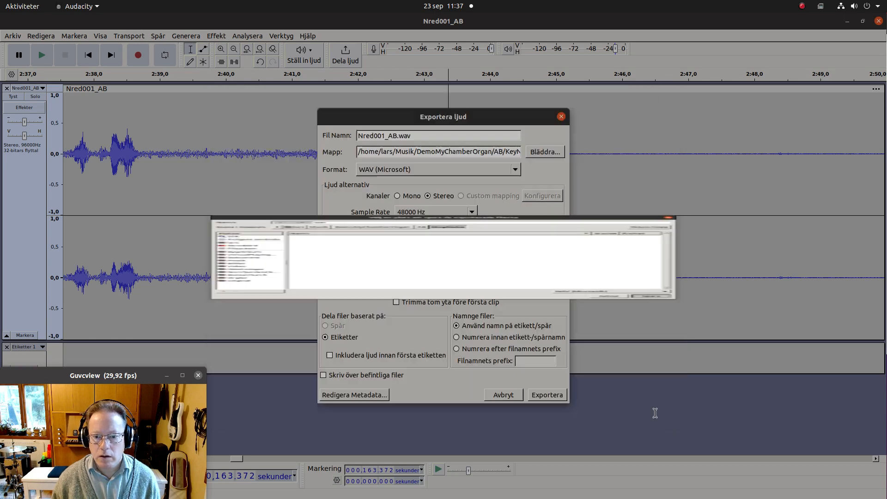
Export the labelled stop-noise sections as 48000 Hz WAV files to the StopNoise folder and remove the used label track.
click(556, 399)
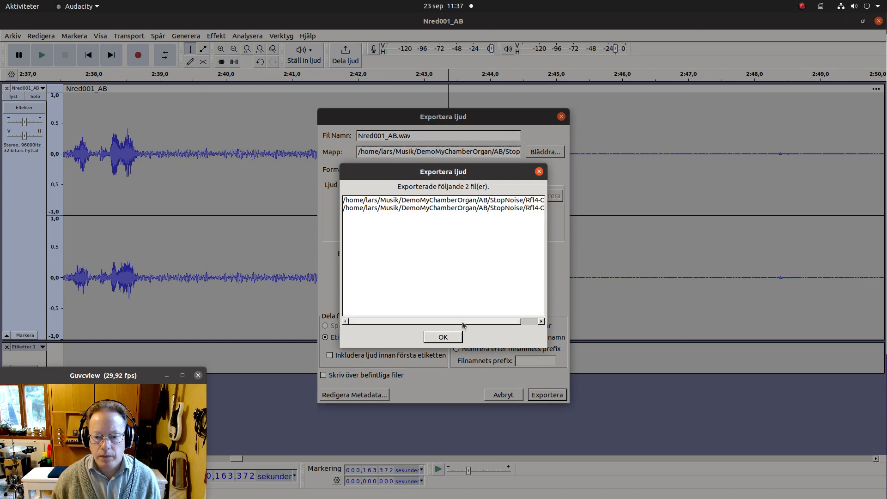
scroll(462, 321, right, 2)
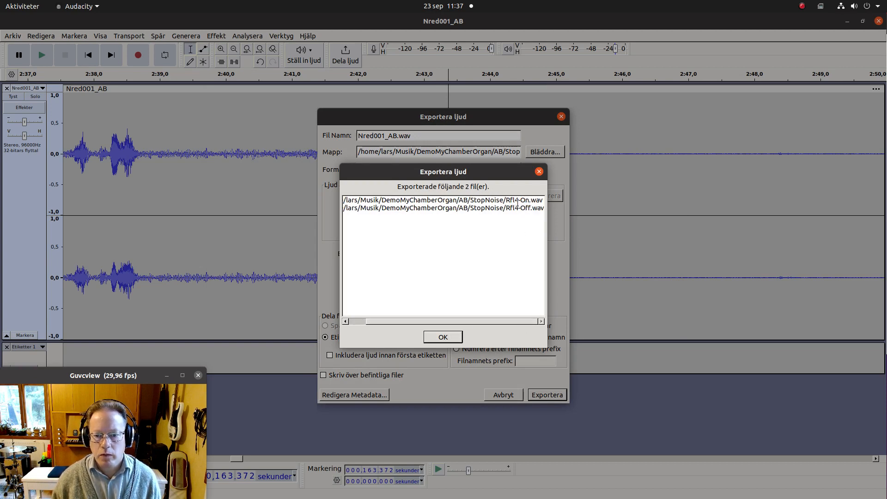
click(444, 337)
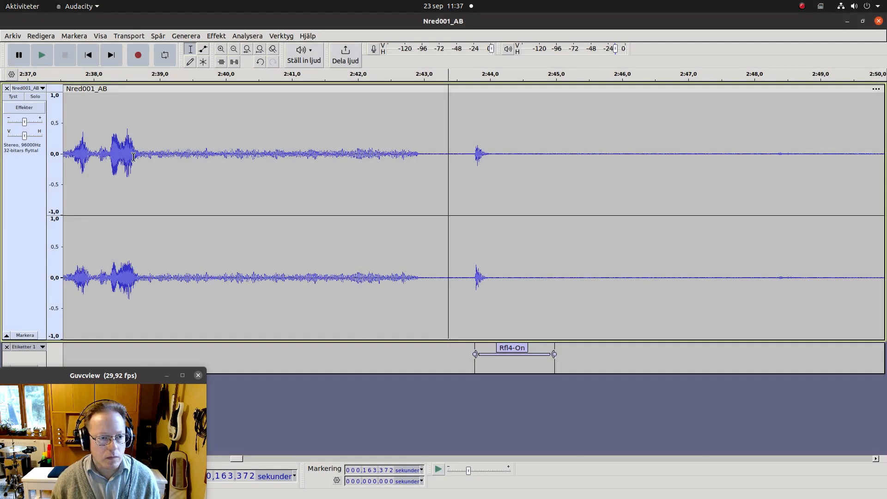
click(7, 347)
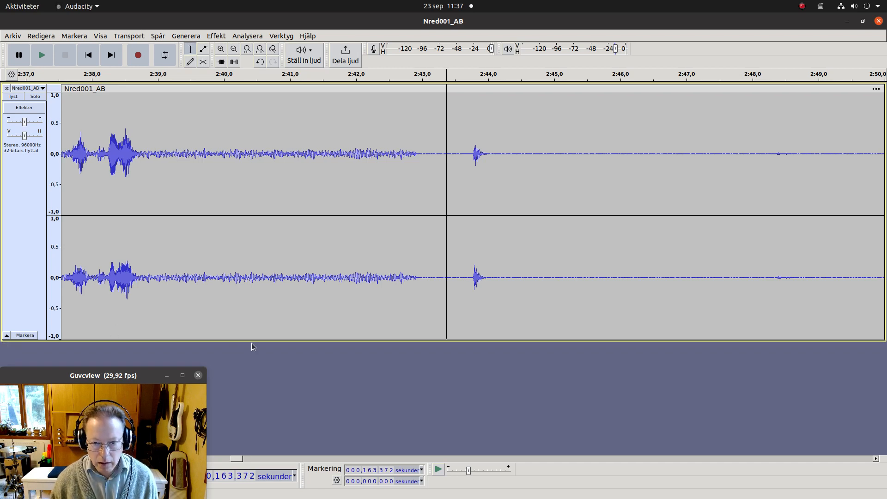
Select the audio of the recorded notes from about 2:50 to 5:00.
key(ctrl+3)
key(ctrl+3)
key(ctrl+3)
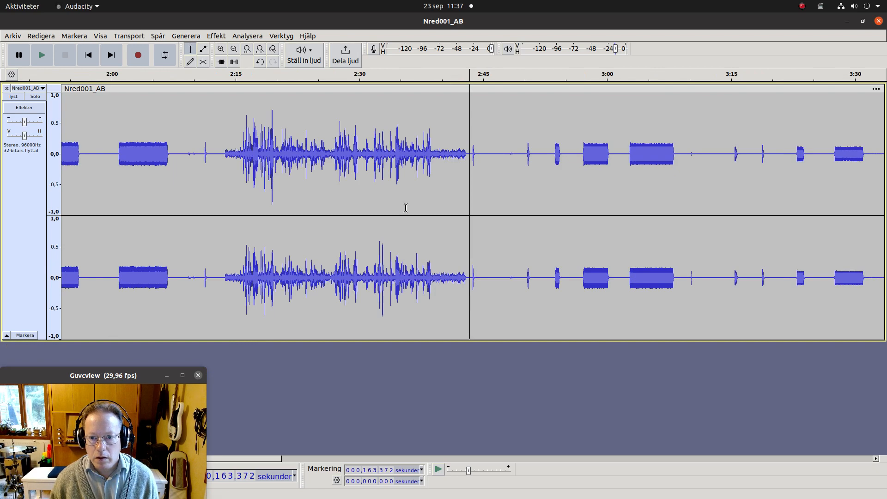
drag(525, 170, 710, 186)
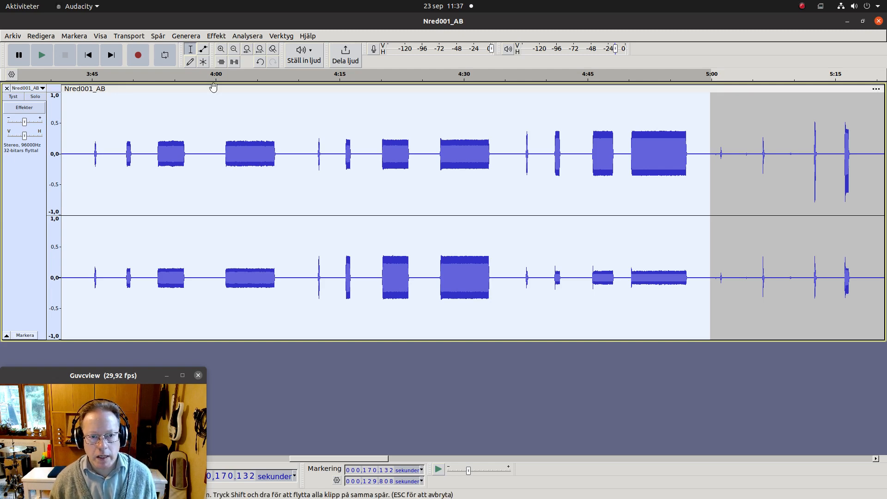
Label the sounds in the selection automatically, with the maximum trailing silence set to 0.8 seconds.
click(257, 38)
click(267, 90)
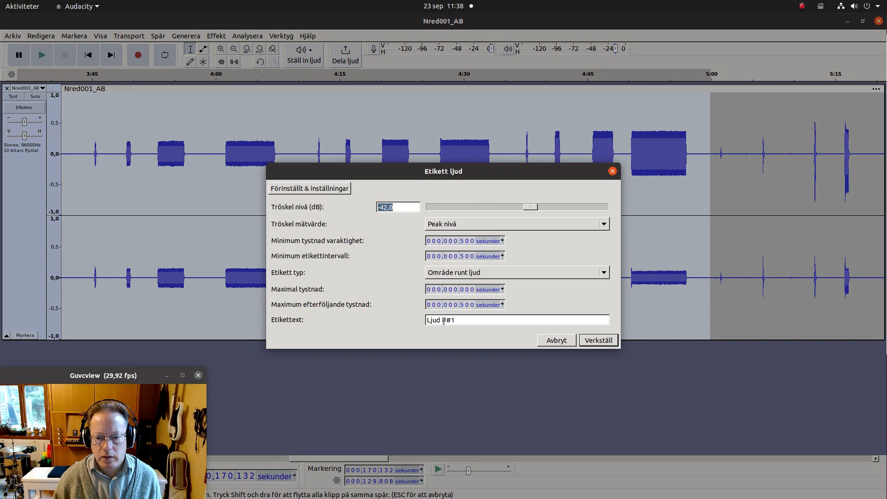
click(463, 305)
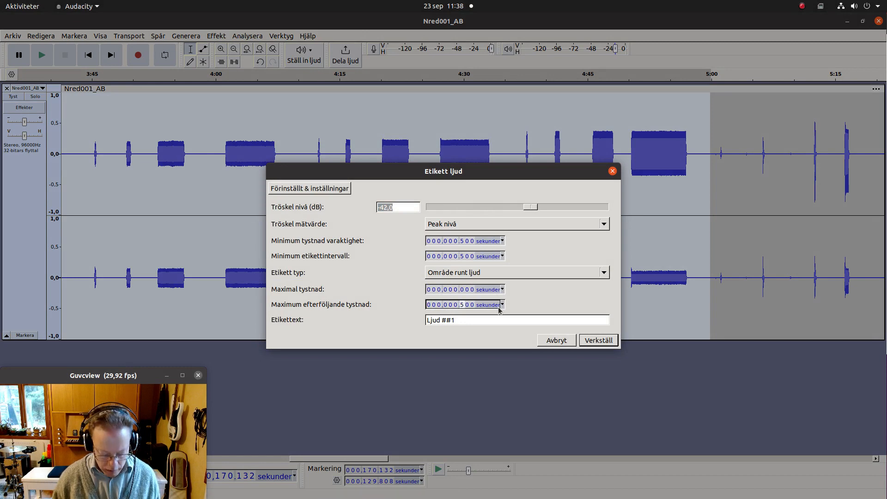
text(8)
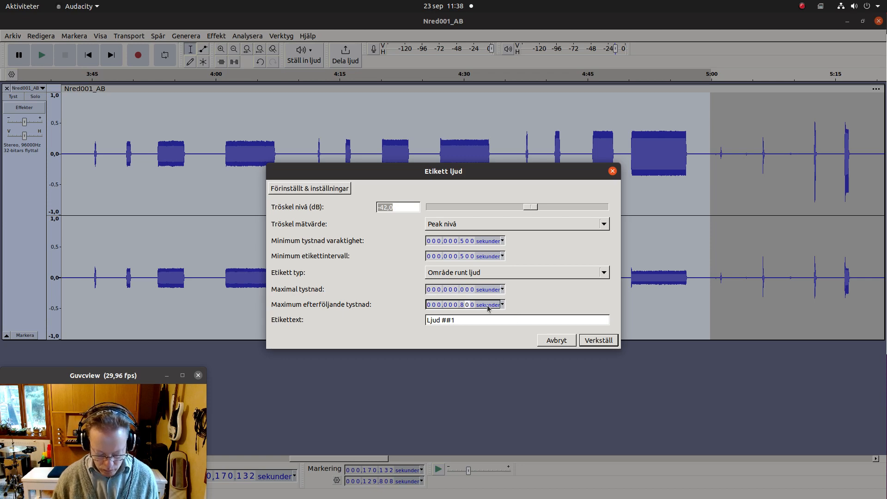
key(Tab)
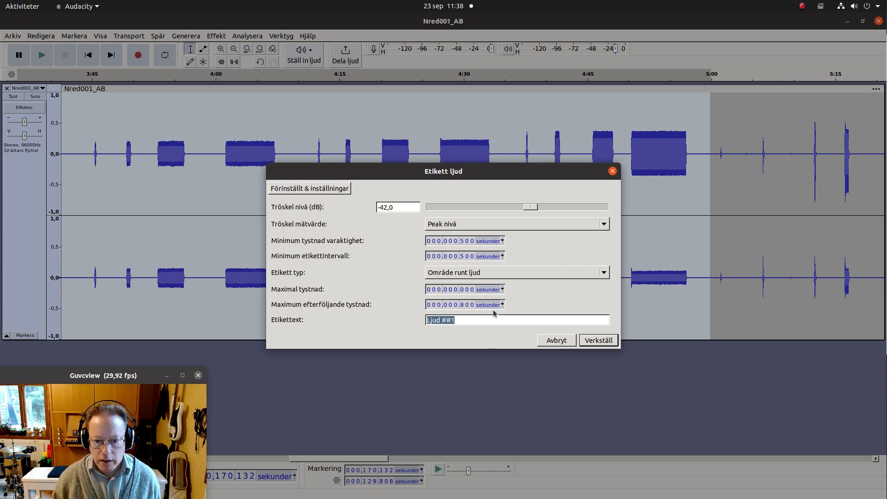
click(597, 340)
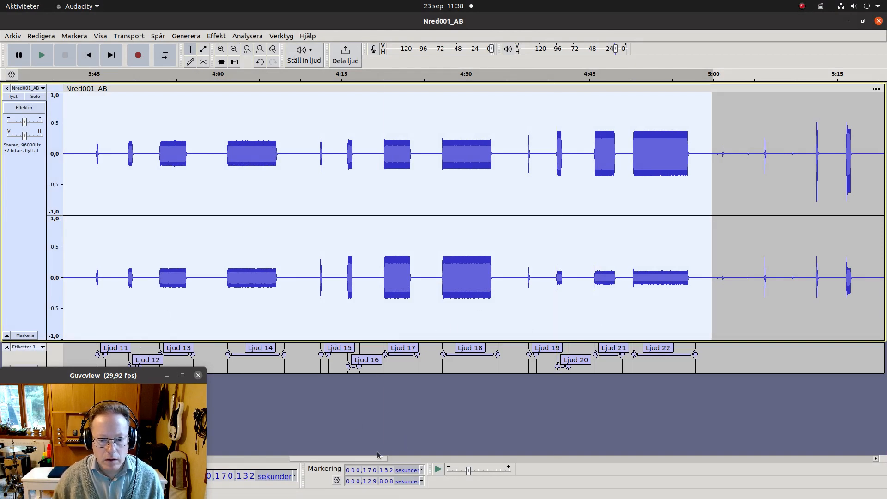
Listen to the faint sound at label Ljud 05 and delete that label.
drag(370, 461, 321, 475)
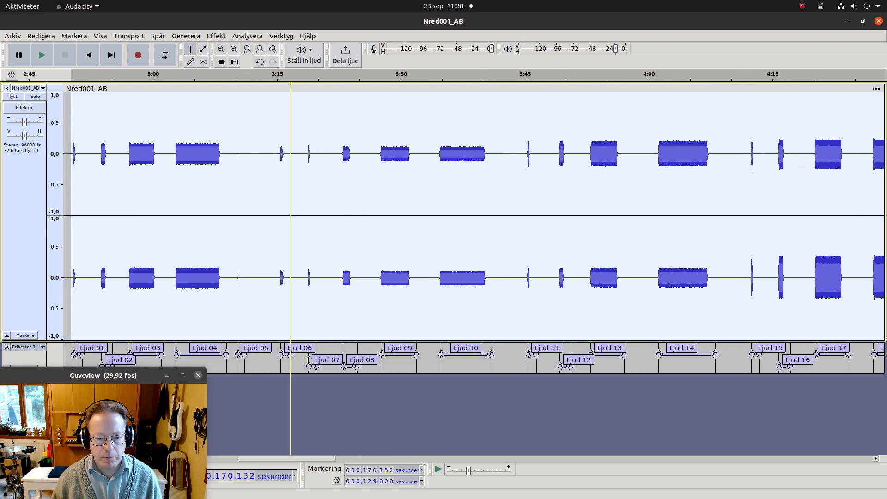
click(229, 293)
key(space)
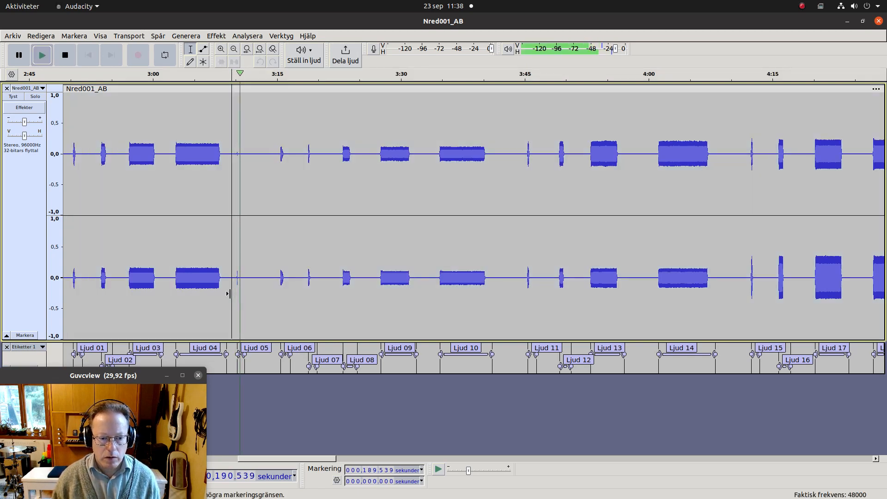
key(space)
click(244, 348)
right_click(245, 349)
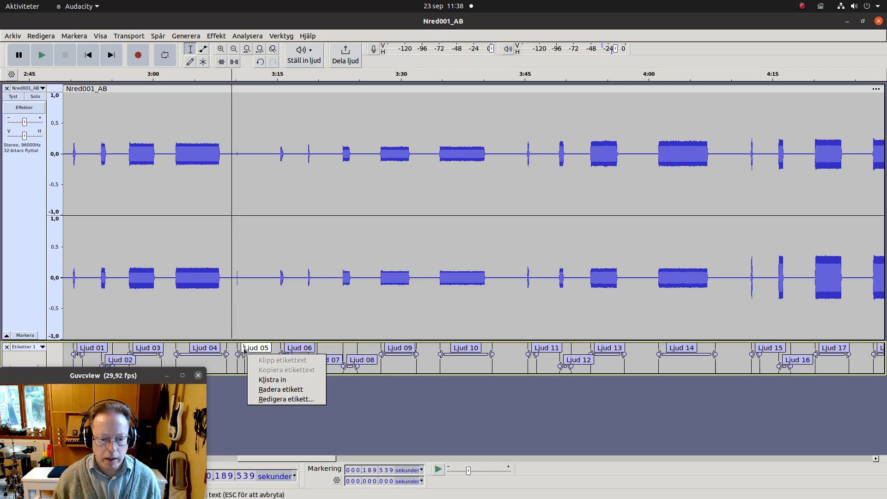
click(262, 391)
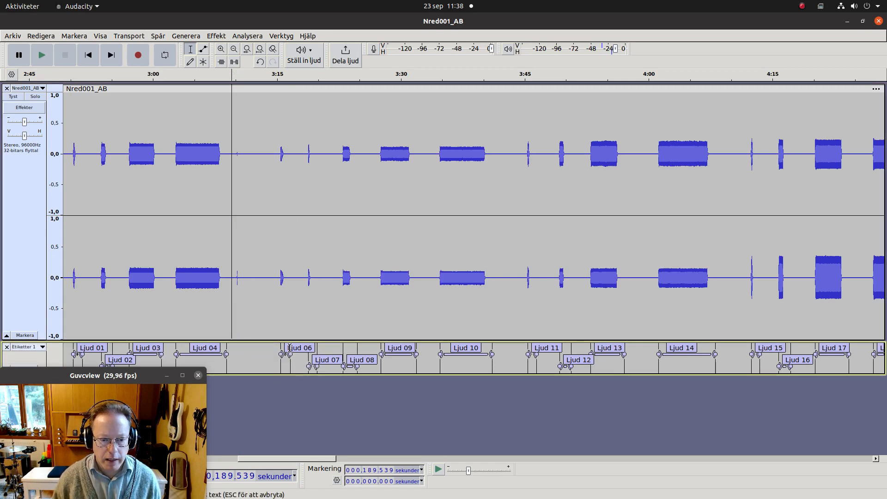
Listen to the sound at label Ljud 06 and delete that label.
click(272, 353)
key(space)
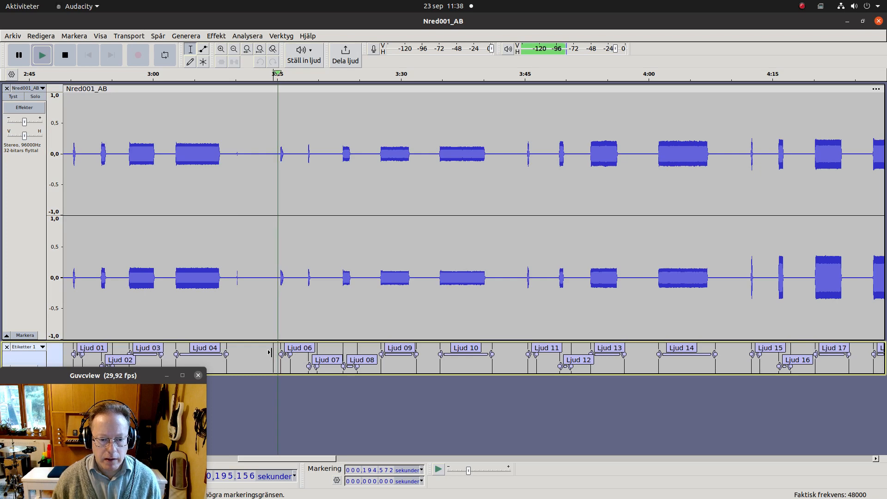
key(space)
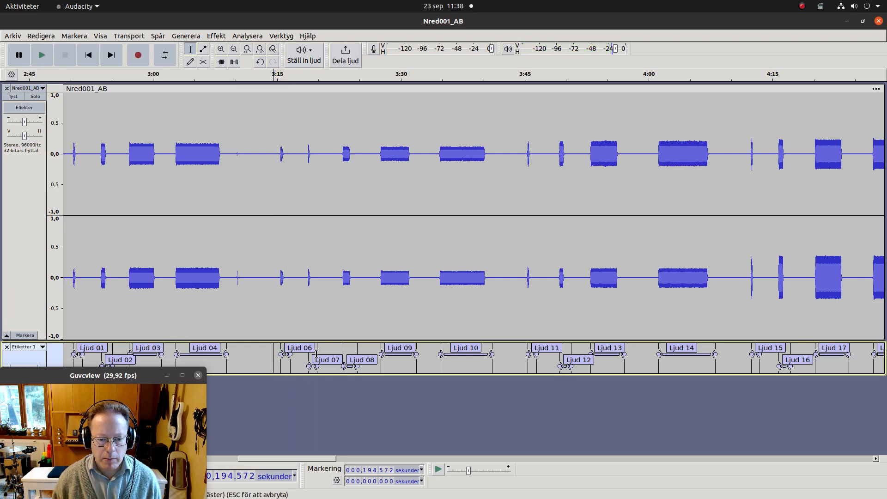
right_click(298, 349)
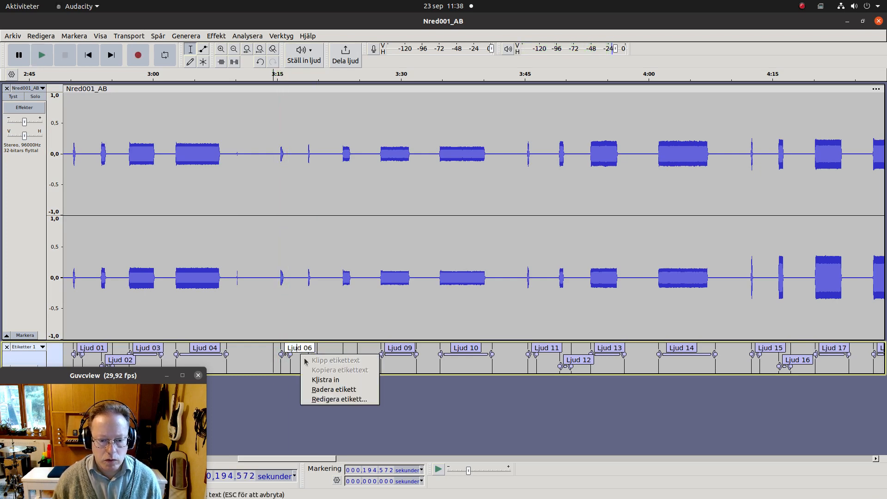
click(316, 389)
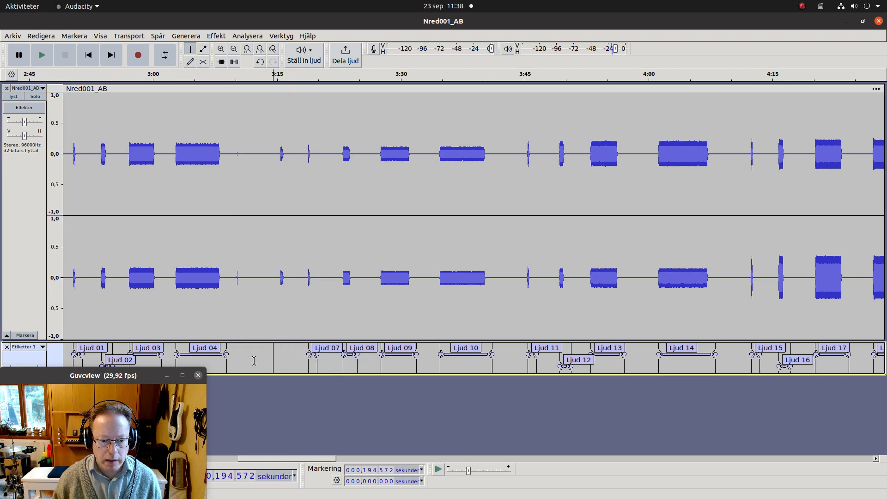
Select the audio region covered by label Ljud 01.
drag(309, 460, 299, 465)
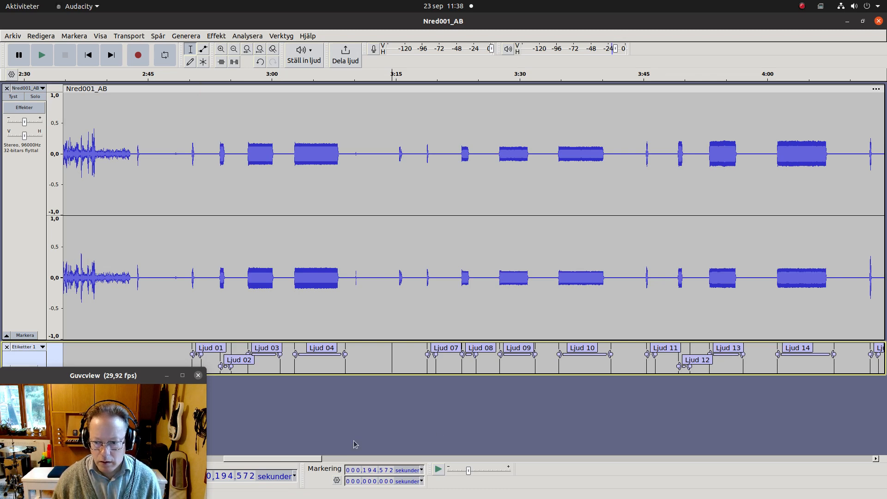
mouse_move(311, 455)
mouse_down()
mouse_move(328, 468)
mouse_move(362, 466)
mouse_move(314, 467)
mouse_up()
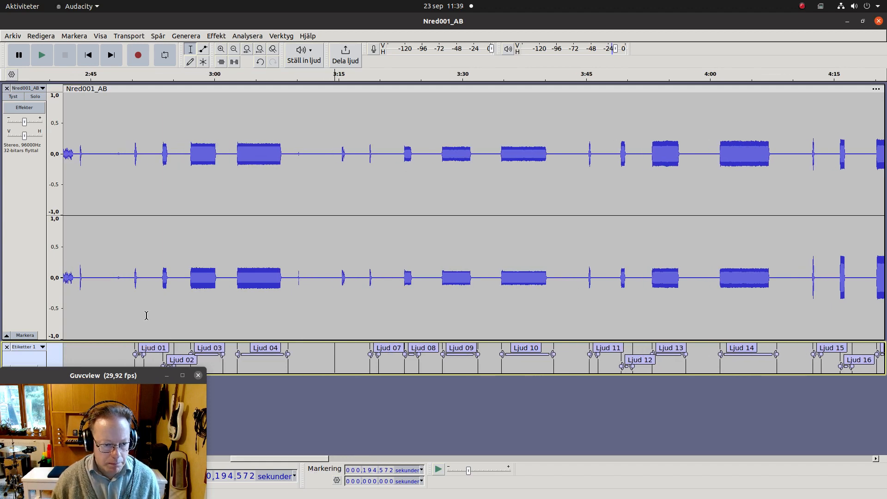
click(147, 316)
key(ctrl+1)
key(ctrl+1)
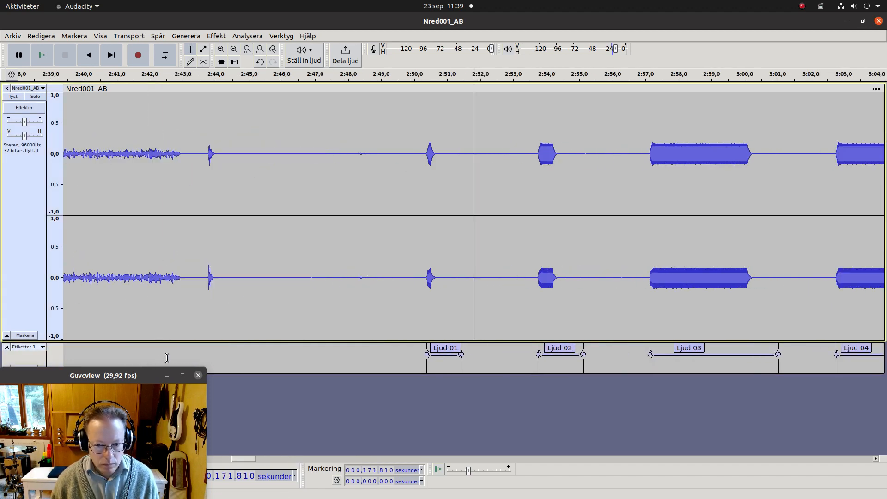
key(ctrl+1)
key(ctrl+1)
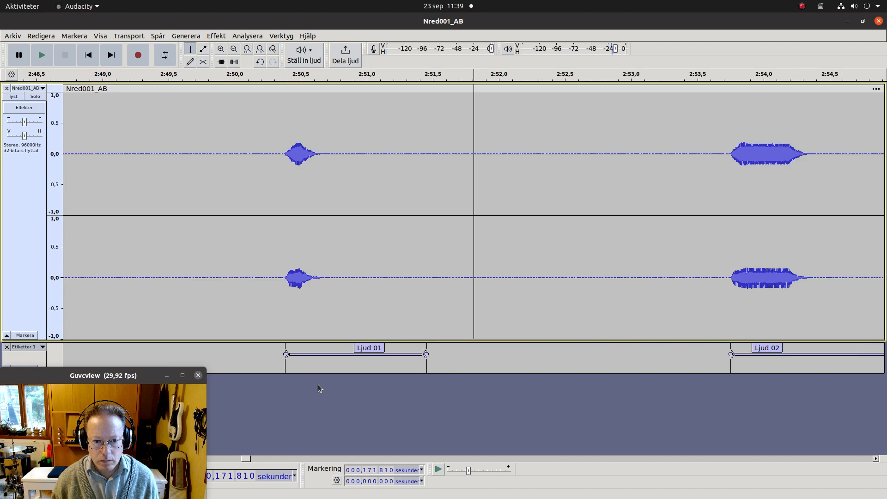
click(319, 354)
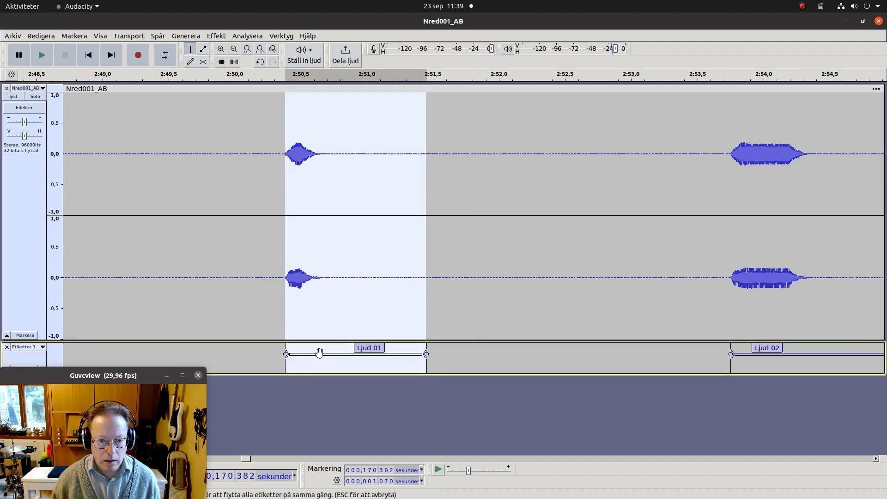
Move the start of label Ljud 01 to about 170.478 seconds, where the note's release begins, and audition the region.
right_click(54, 278)
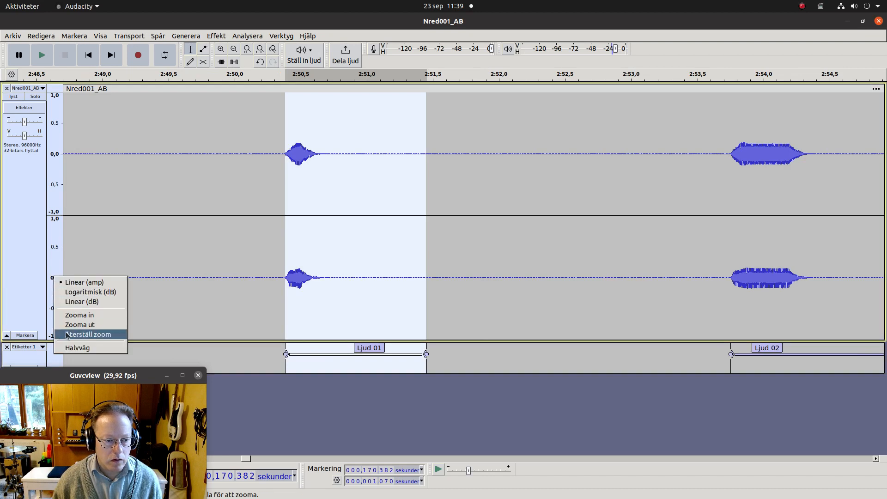
click(69, 316)
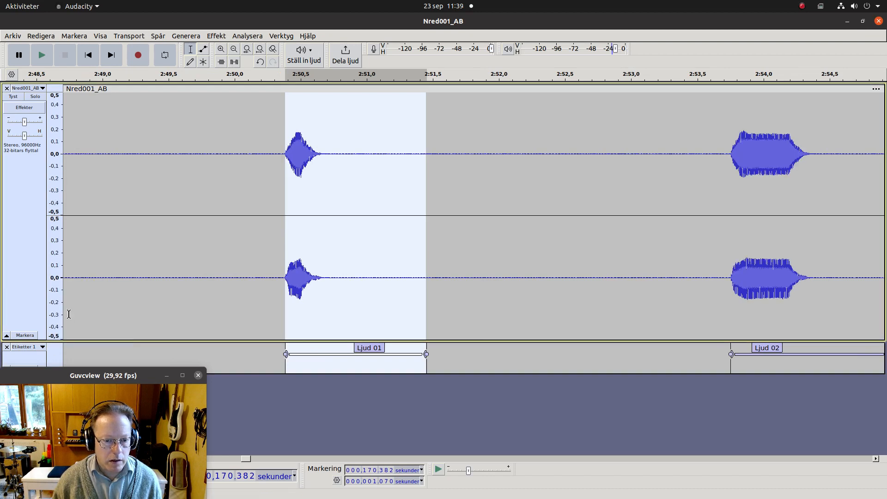
right_click(56, 279)
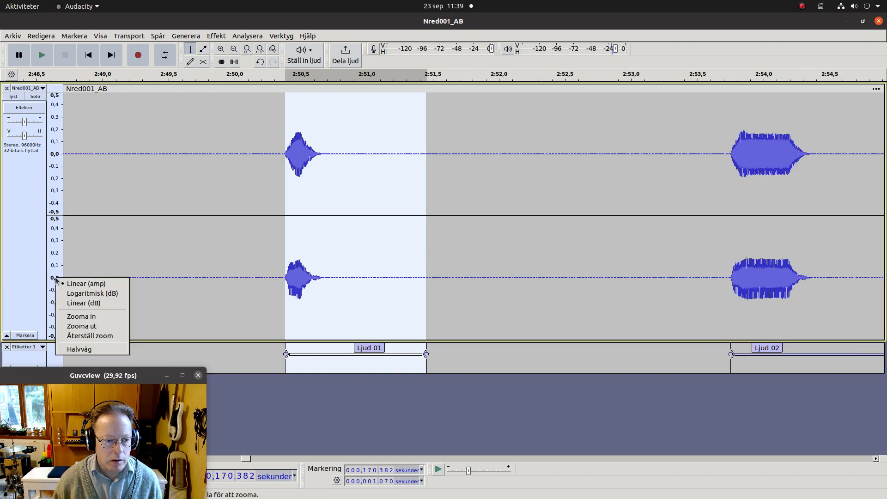
click(72, 317)
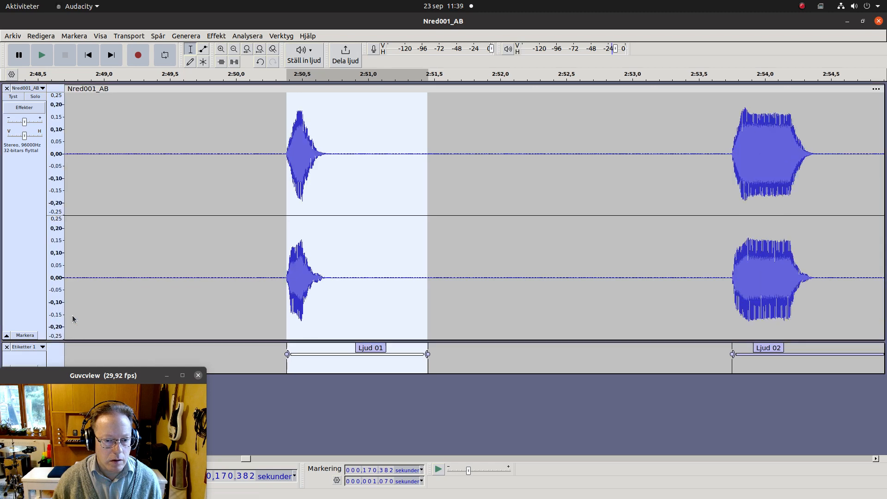
click(315, 354)
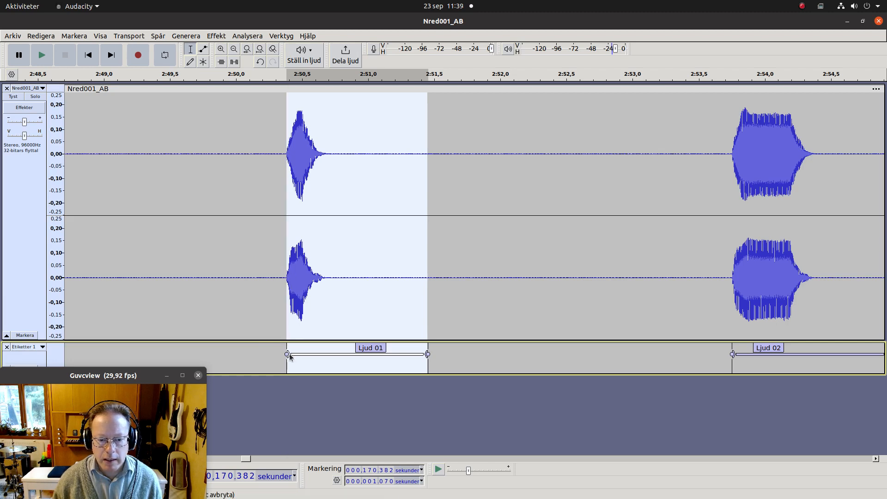
drag(288, 355, 303, 356)
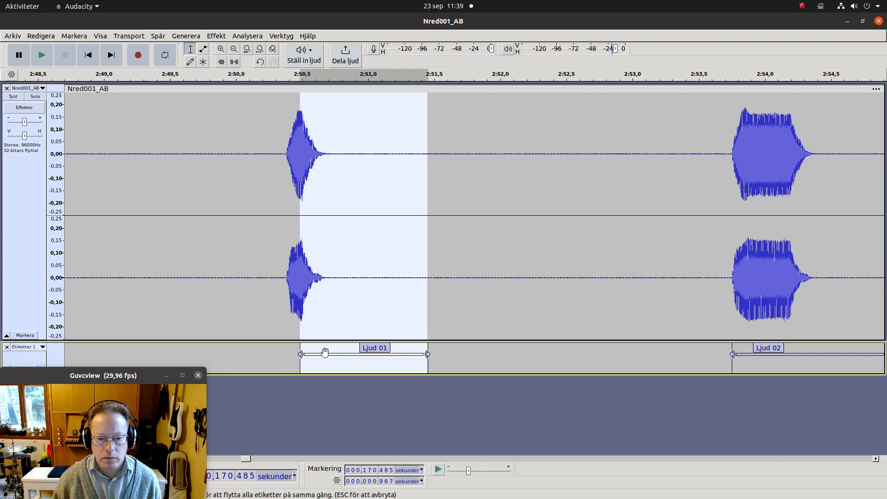
key(space)
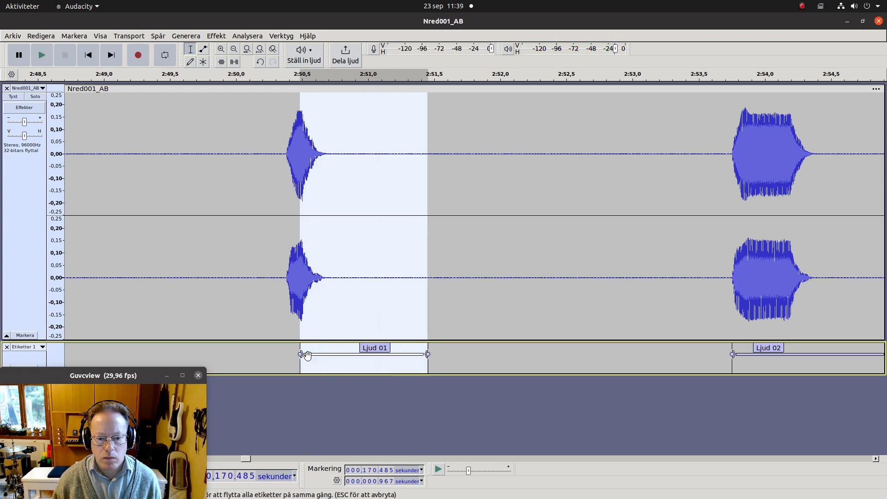
drag(304, 361, 302, 359)
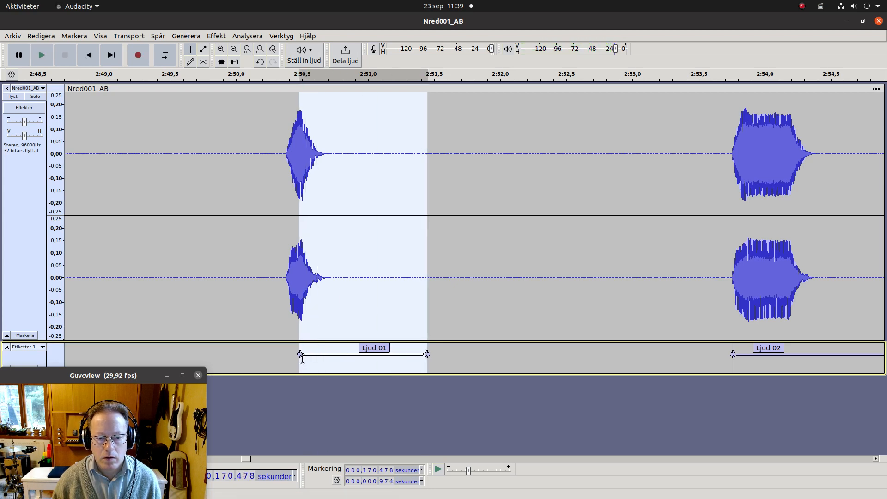
key(space)
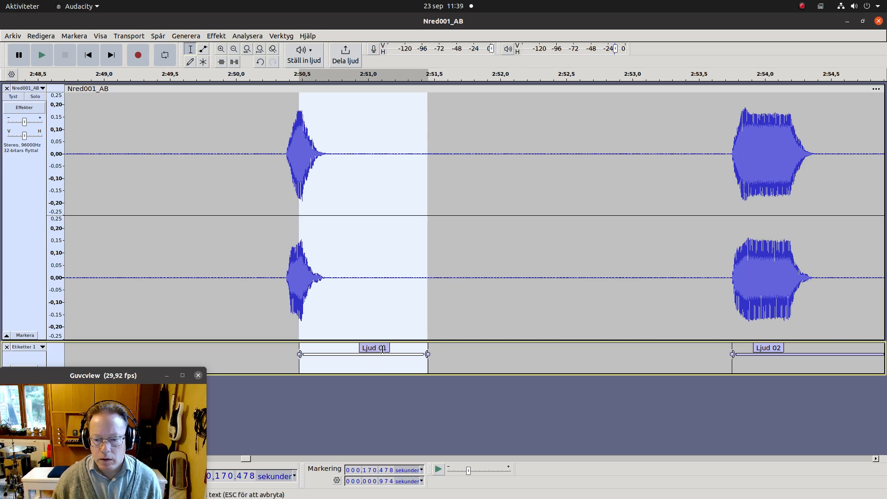
Move the start of label Ljud 02 to about 174.162 seconds, near the end of the note's sustained part.
click(738, 359)
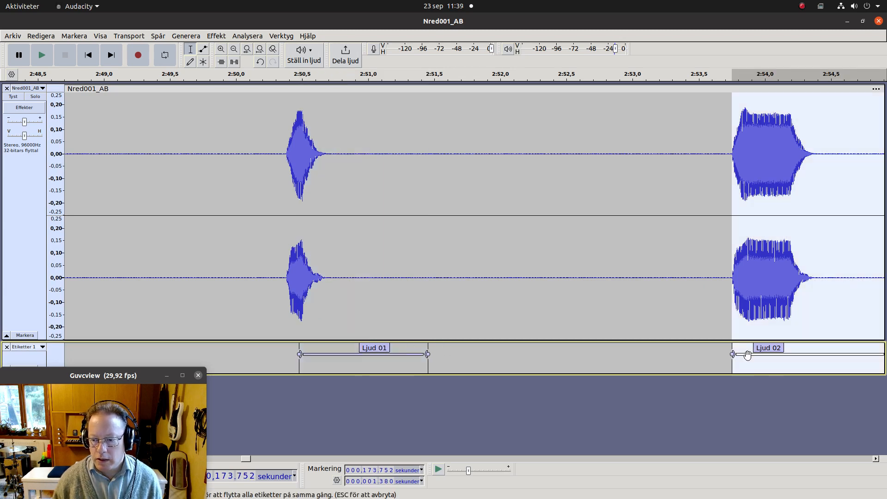
drag(735, 360, 790, 359)
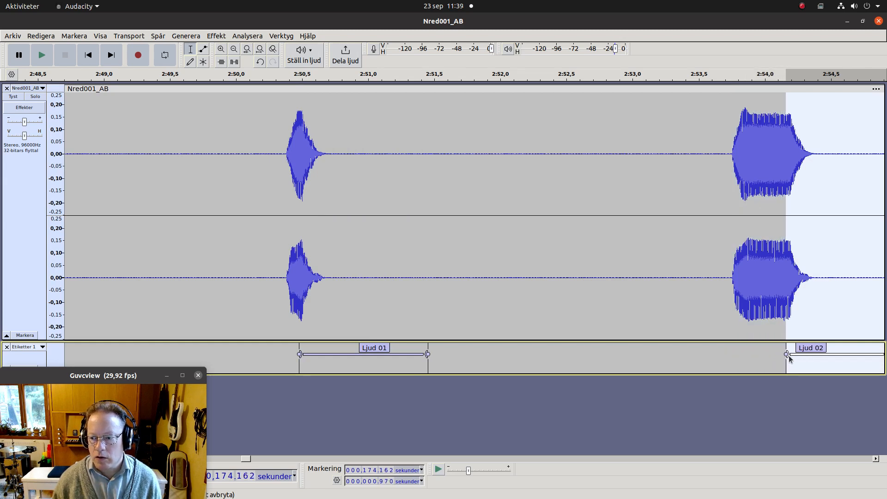
Audition the release region covered by label Ljud 02.
key(space)
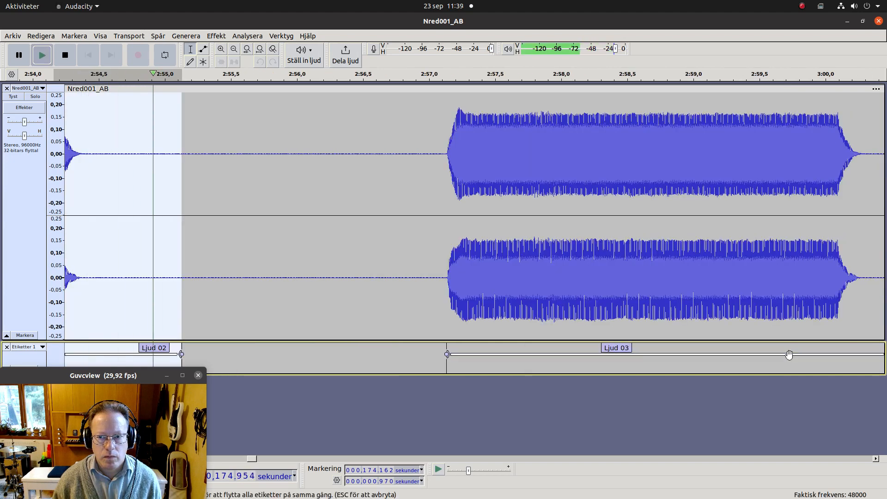
key(space)
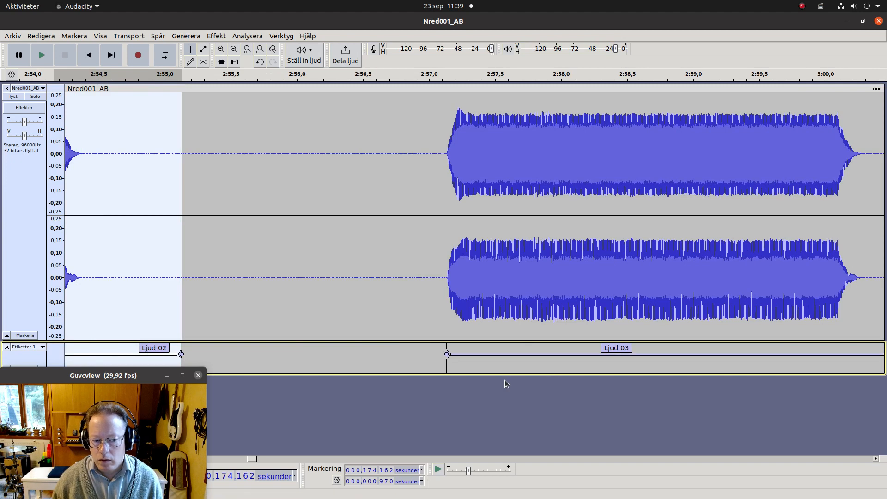
Move the start of label Ljud 03 to about 177.135 seconds, at the note's attack, and audition the beginning.
click(498, 354)
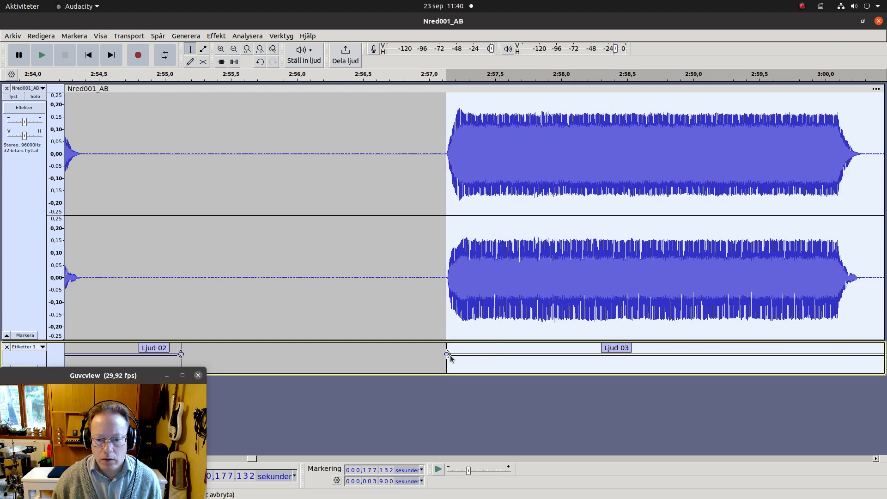
key(ctrl+1)
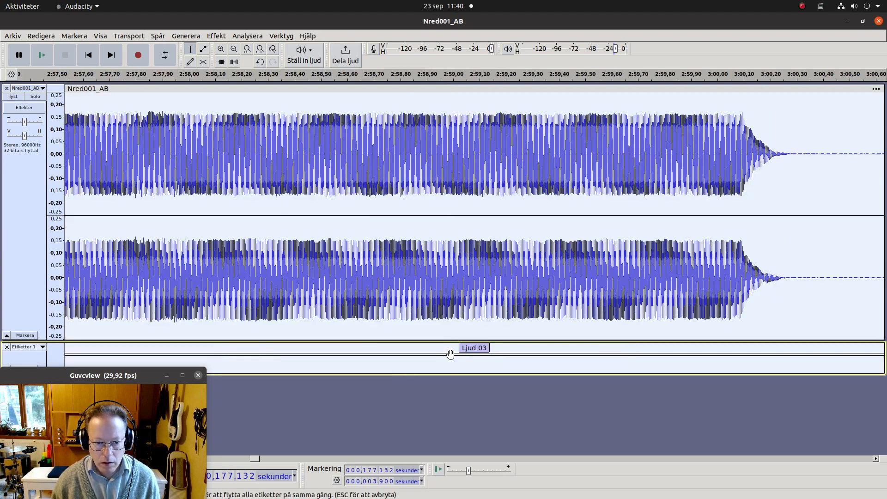
key(Left)
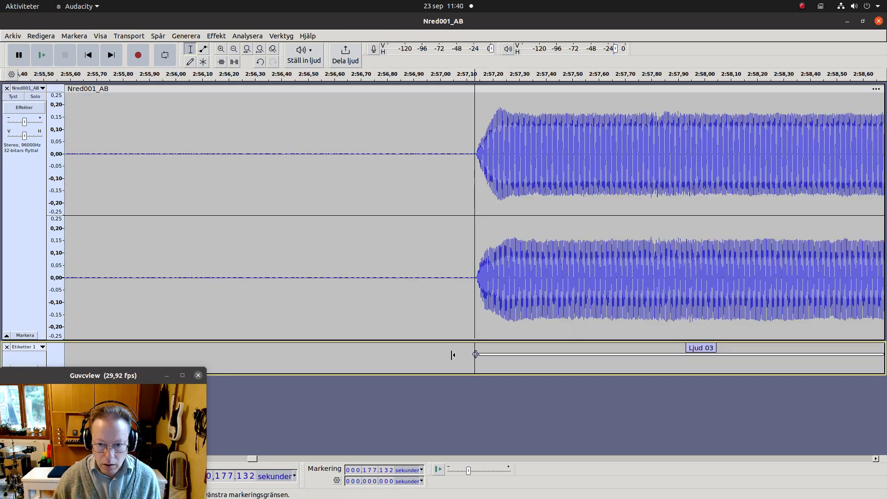
click(489, 358)
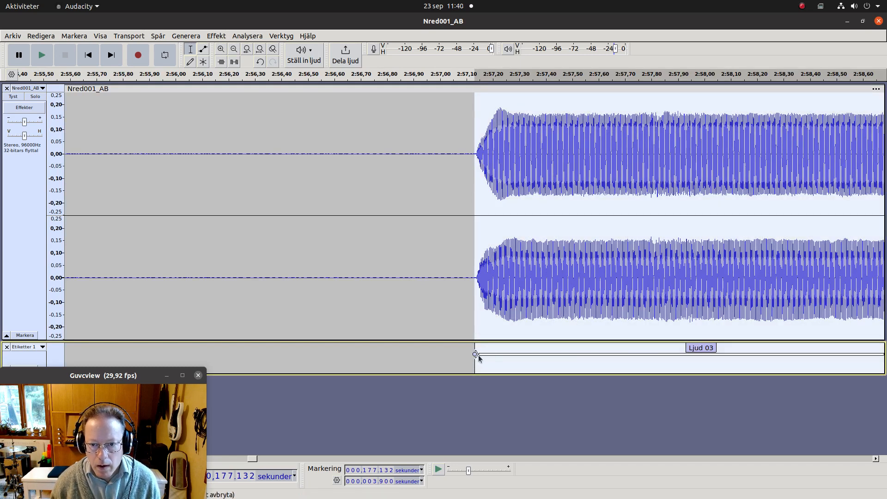
drag(478, 355, 479, 355)
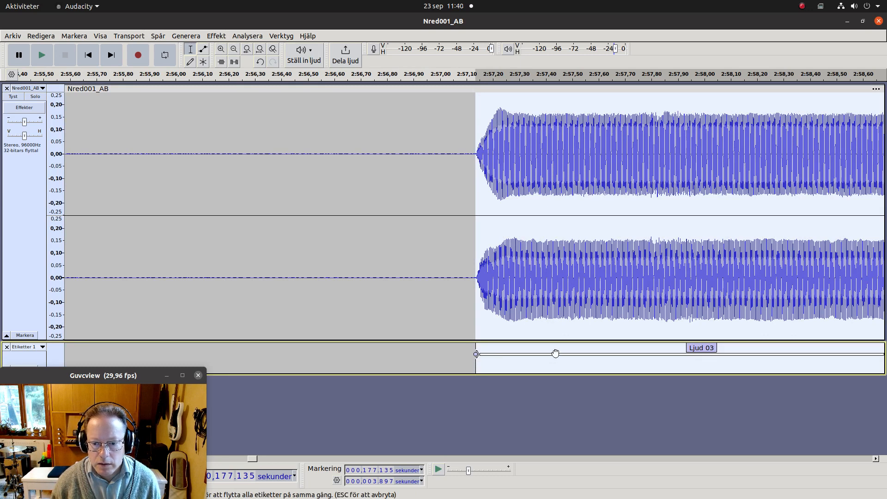
key(space)
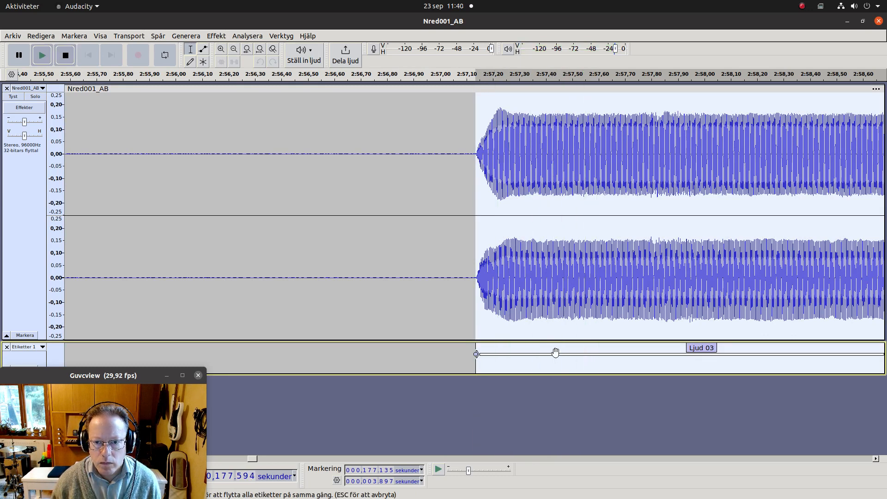
key(space)
key(space)
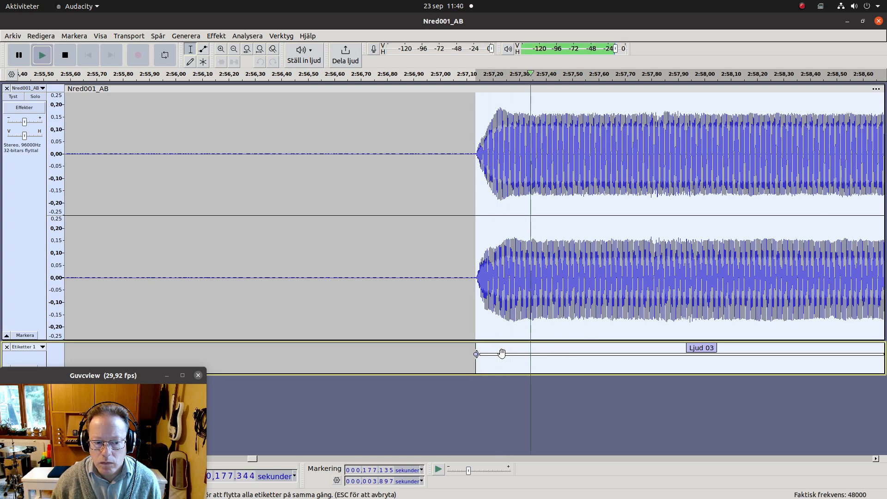
key(space)
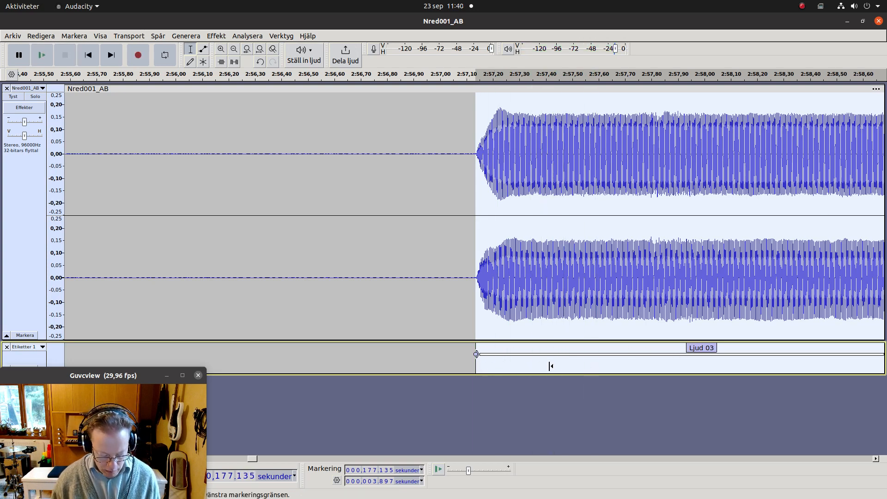
Select the tail of the Ljud 03 note from about 180.010 seconds to the label's end and audition it.
key(ctrl+3)
key(ctrl+3)
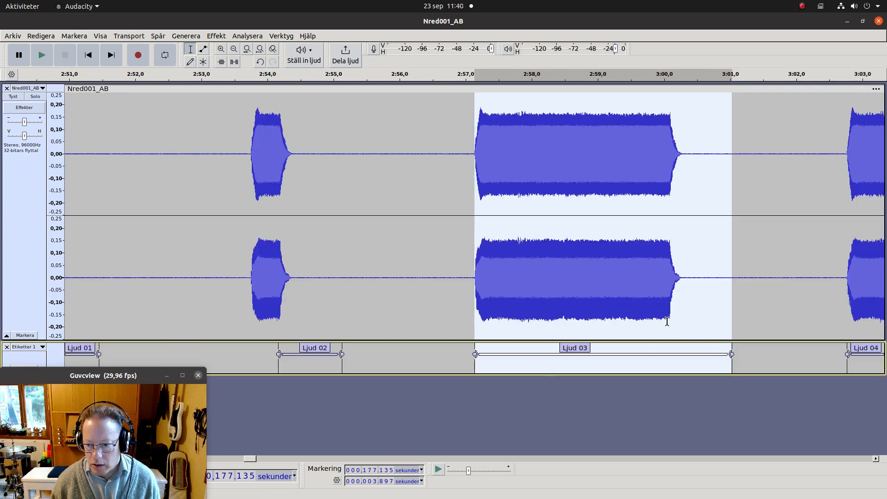
drag(665, 324, 731, 338)
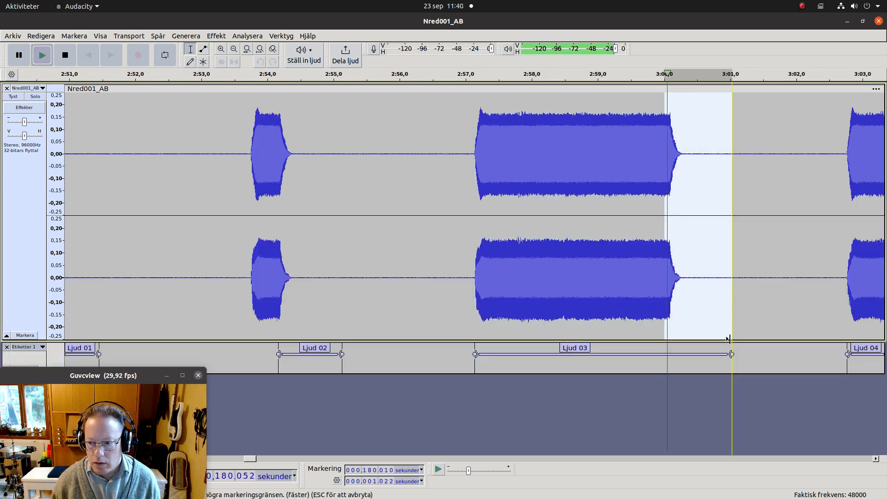
key(space)
key(space)
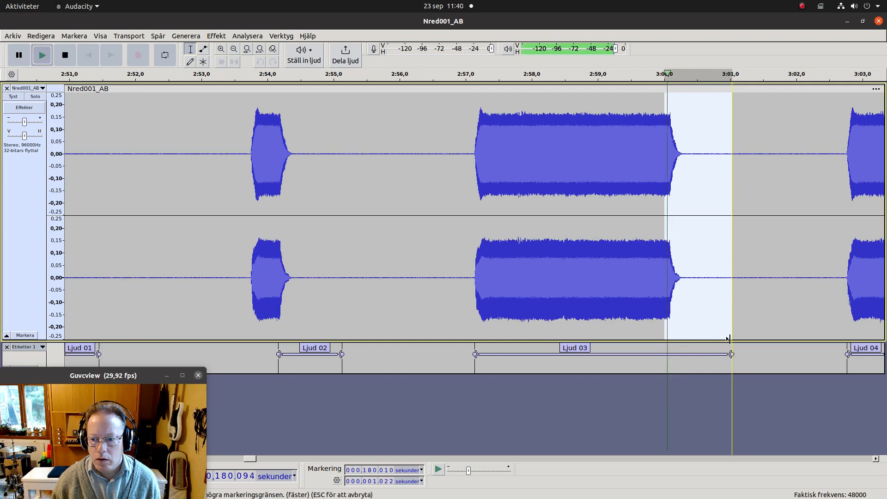
key(space)
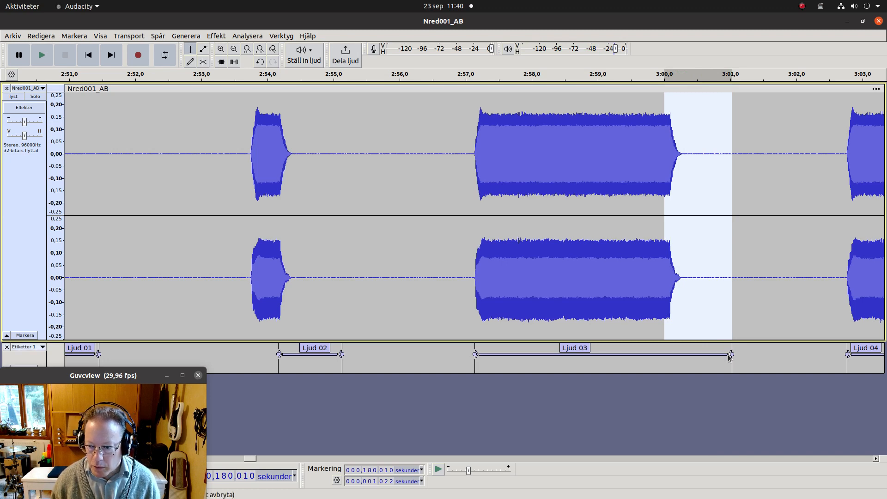
Extend the end of label Ljud 03 so the tail selection from 180.010 seconds spans about 1.167 seconds, and audition it.
drag(729, 355, 732, 357)
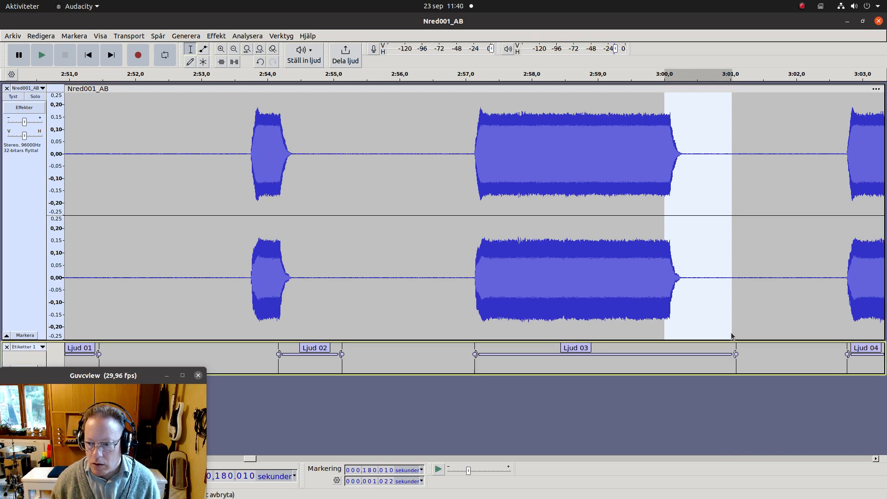
drag(731, 311, 733, 313)
key(space)
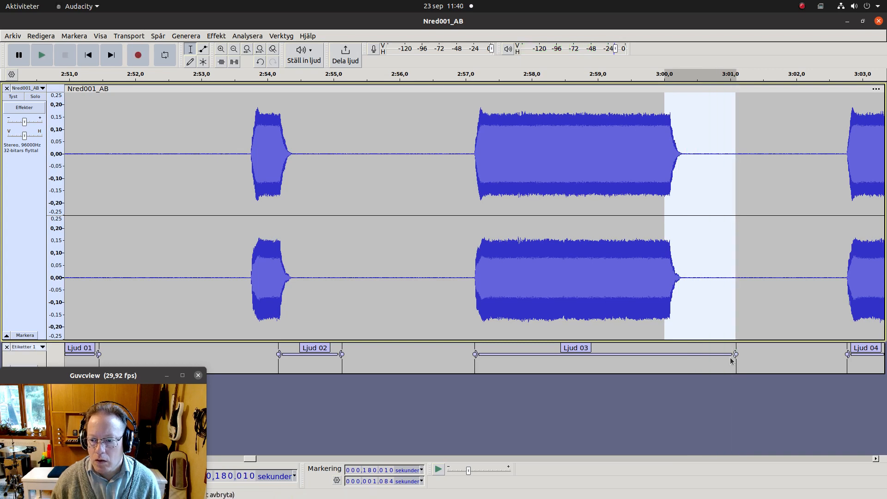
drag(735, 355, 738, 328)
key(space)
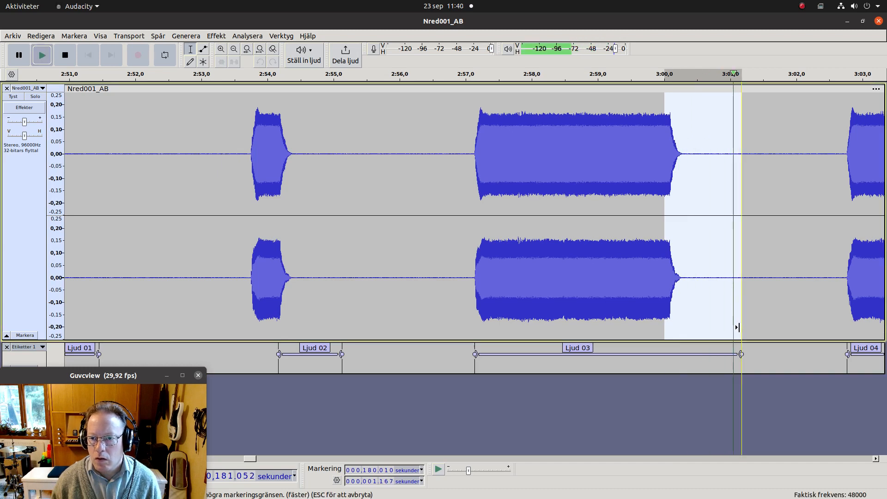
Move the start of label Ljud 04 slightly earlier, to about 182.771 seconds, just before the note's attack.
click(583, 347)
key(Tab)
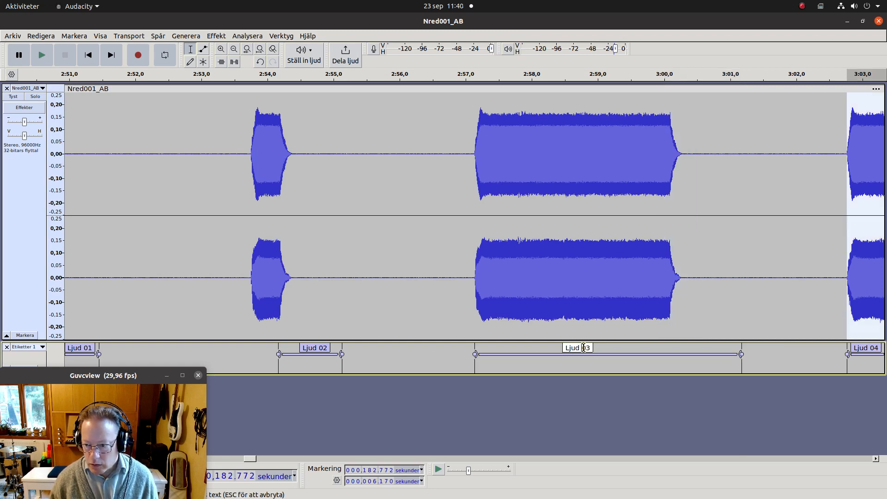
click(863, 354)
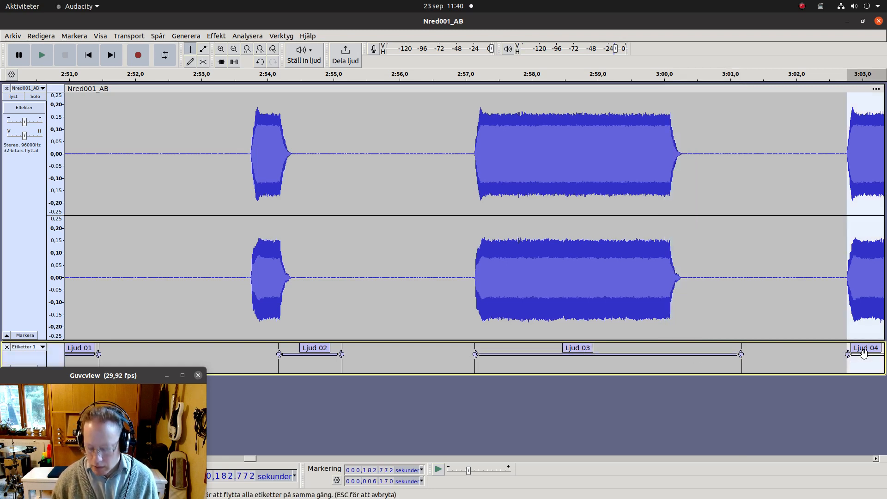
click(864, 353)
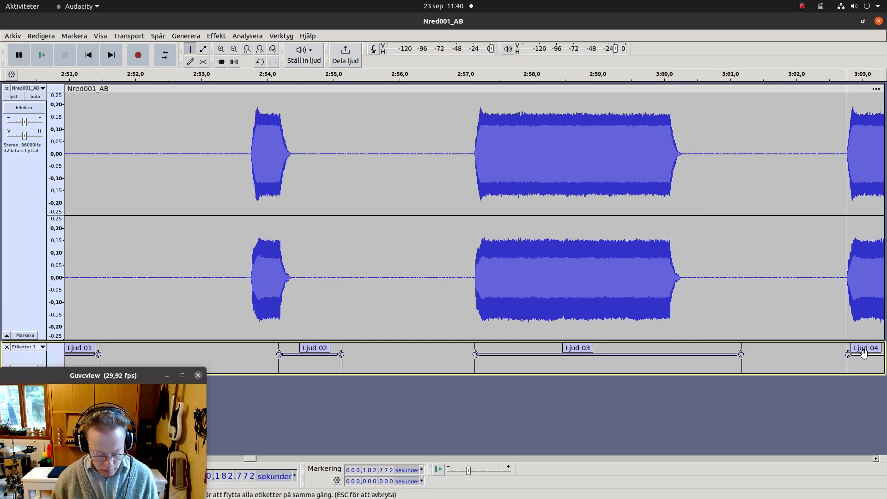
key(ctrl+1)
key(ctrl+1)
key(ctrl+1)
key(ctrl+1)
key(ctrl+1)
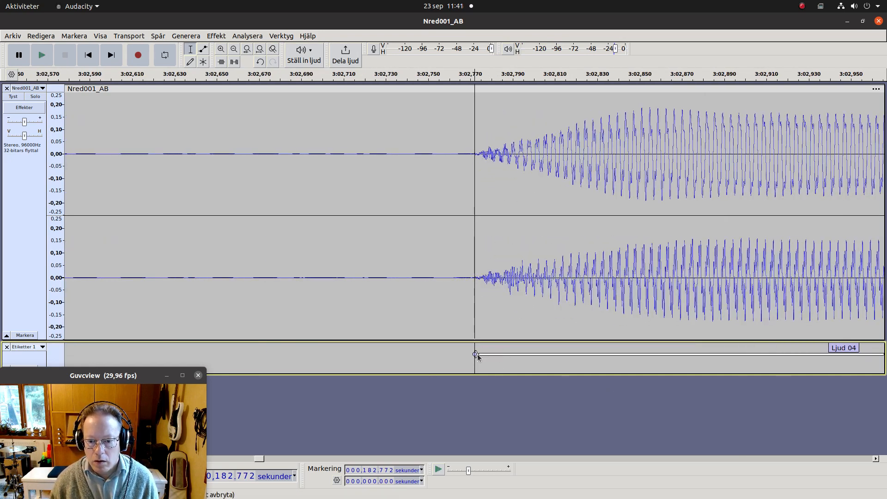
drag(478, 355, 473, 356)
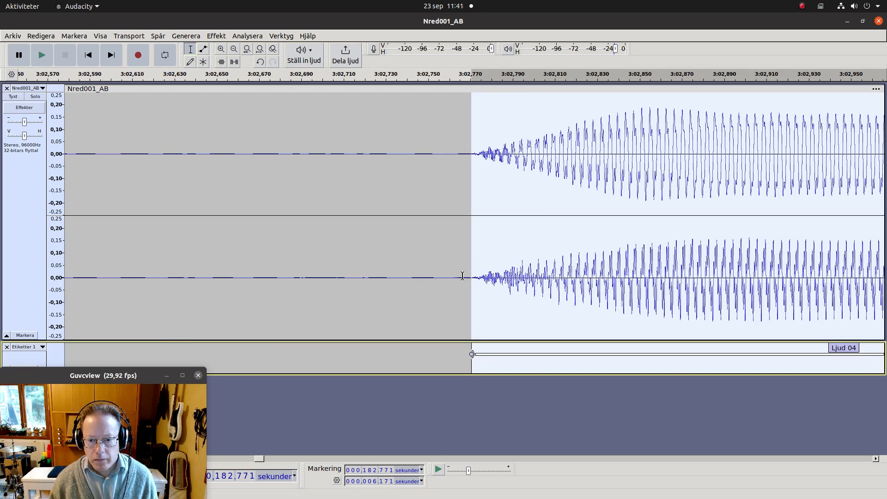
Audition the beginning of the region covered by label Ljud 04.
key(ctrl+3)
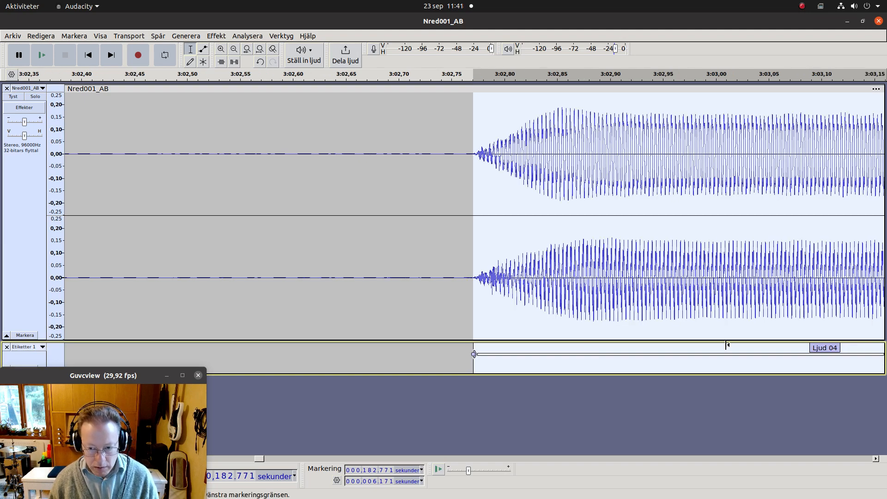
key(ctrl+3)
key(ctrl+3)
key(ctrl+3)
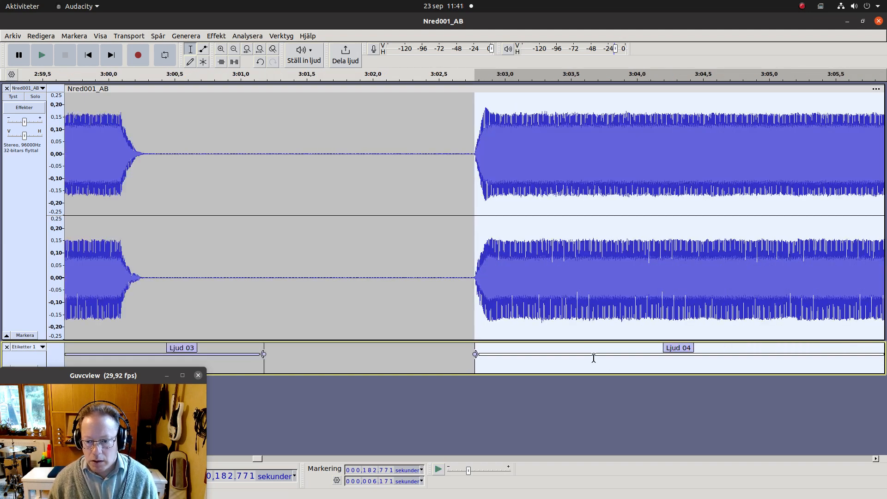
key(space)
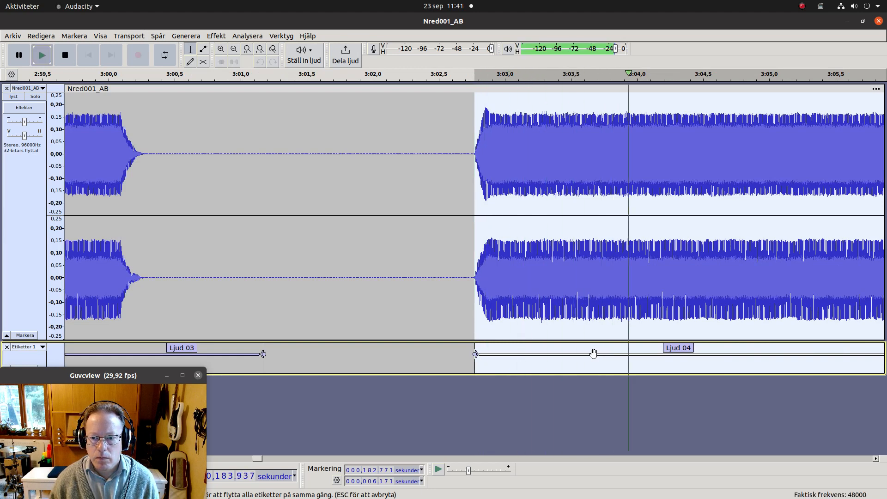
key(space)
key(space)
key(space)
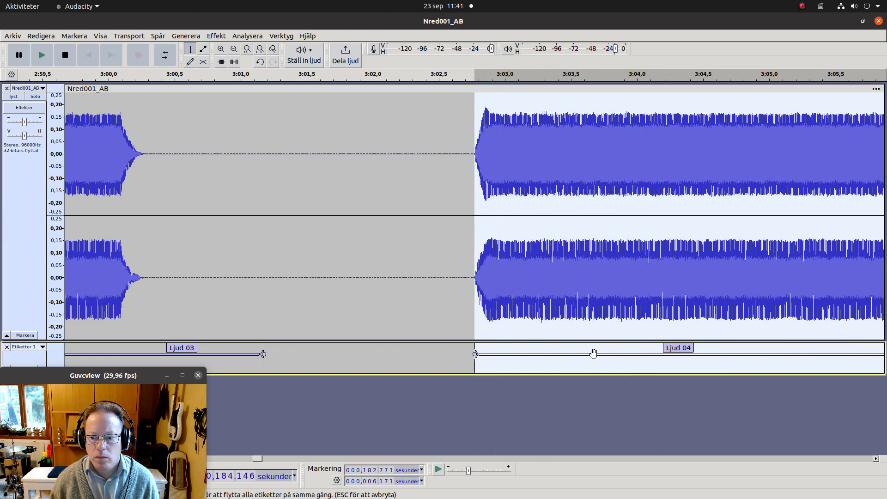
key(space)
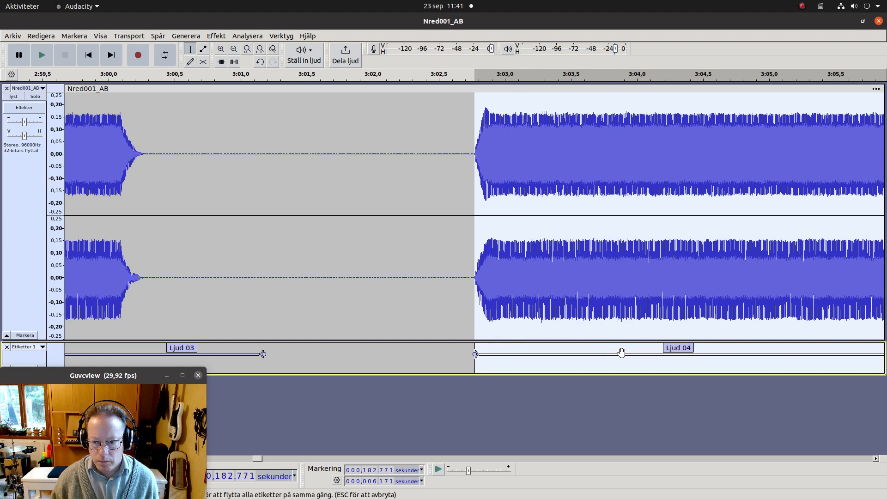
Select the tail of the Ljud 04 note from about 187.819 seconds to the label's end and audition it.
key(ctrl+3)
key(ctrl+3)
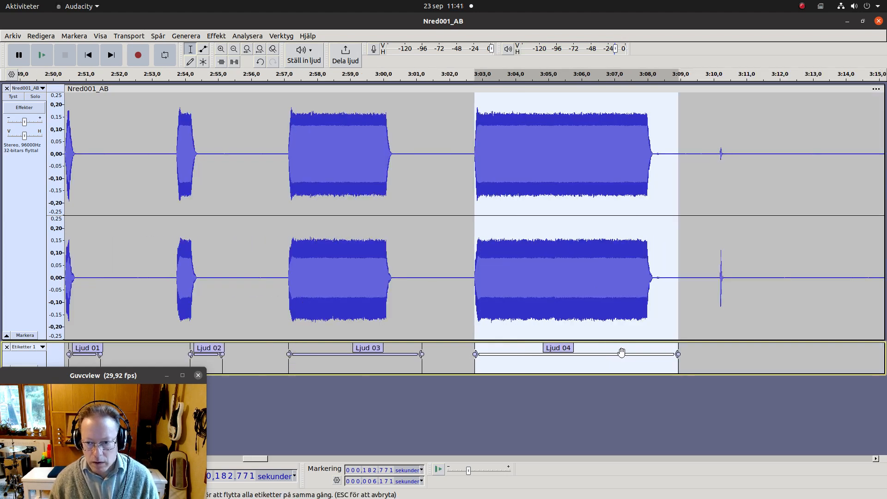
drag(642, 326, 676, 332)
key(space)
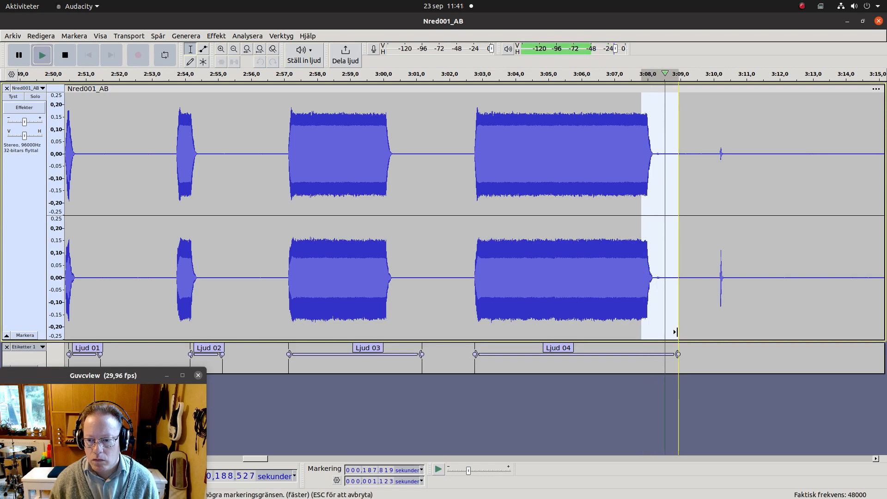
key(space)
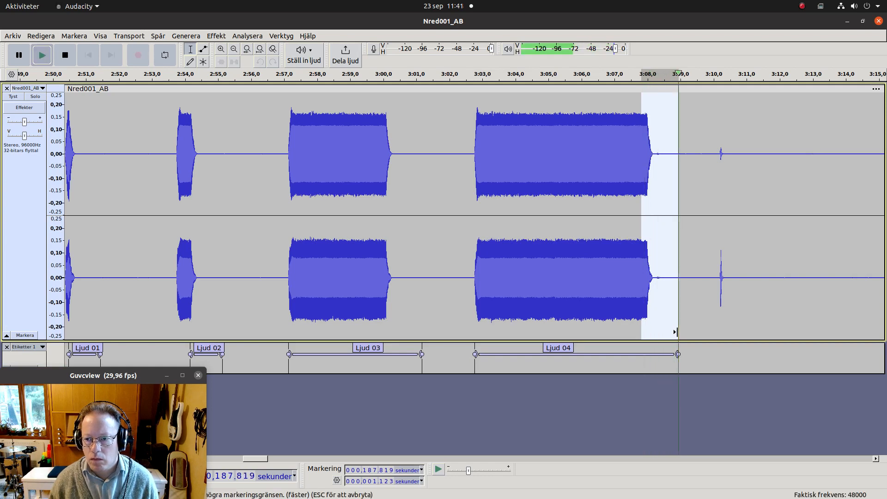
key(space)
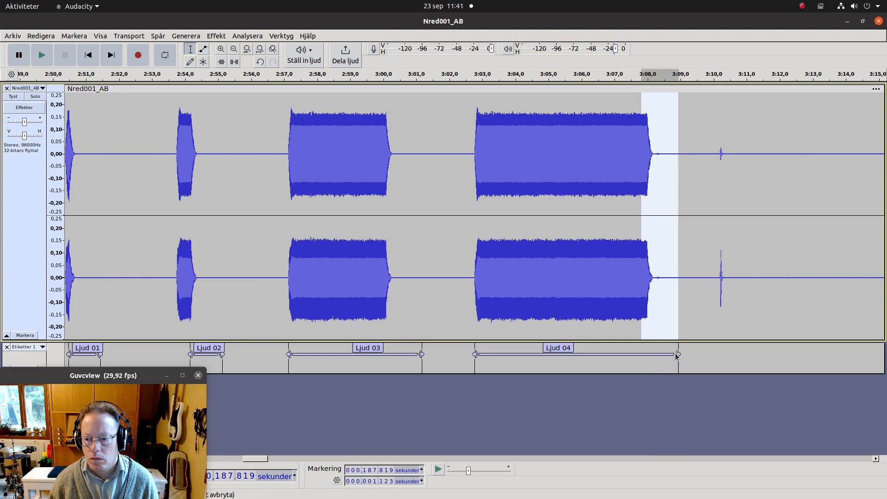
Extend the end of label Ljud 04 so its region spans about 6.391 seconds, and audition the tail and the label's region.
drag(676, 353, 682, 331)
key(space)
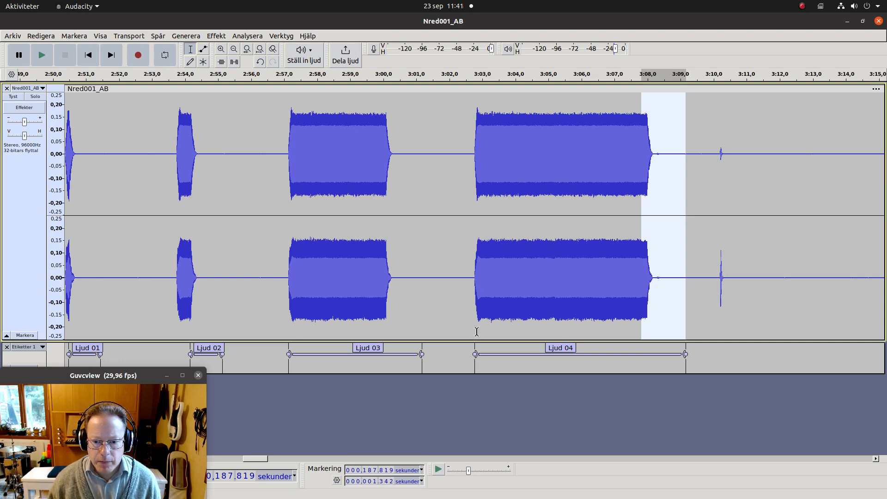
click(493, 356)
key(space)
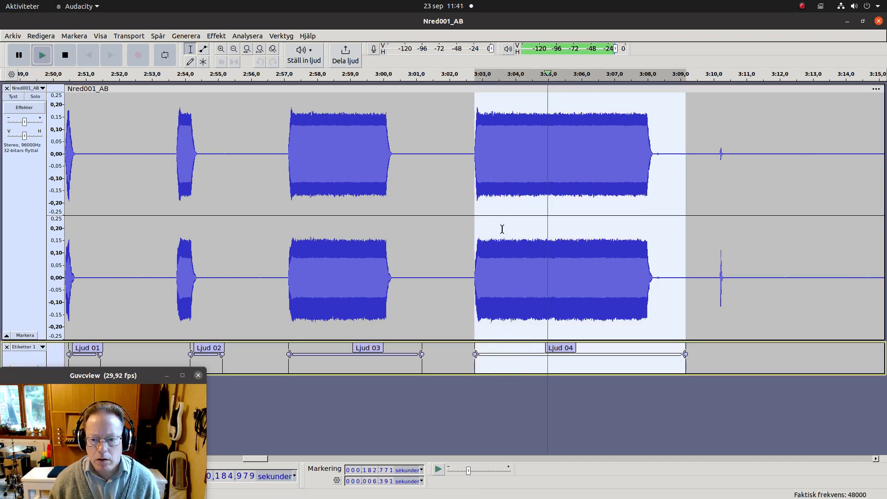
key(space)
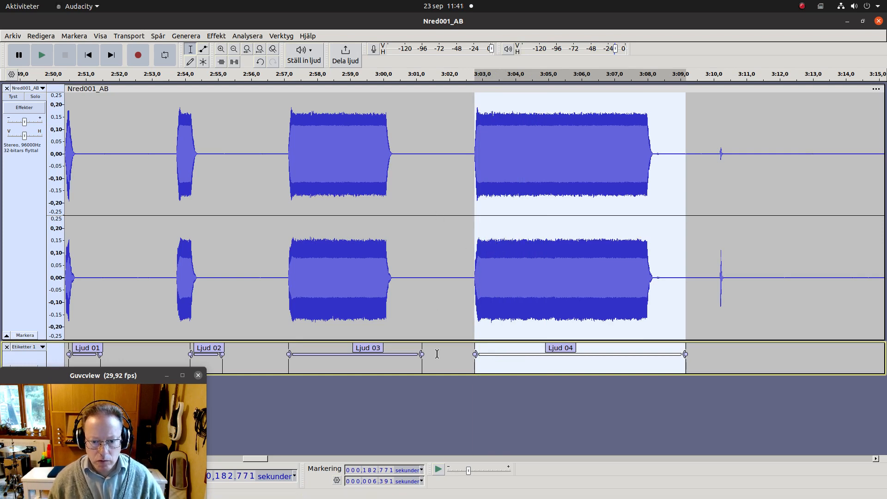
Increase the display height of the Nred001_AB audio track.
drag(434, 341, 432, 388)
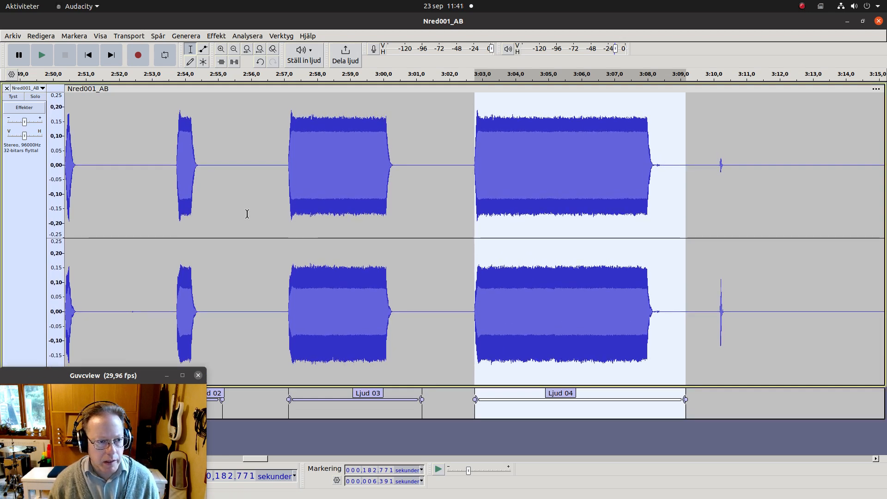
Show the Nred001_AB track as a spectrogram and select a narrow frequency band across the Ljud 04 note, spanning about 7.159 seconds from 182.422 seconds.
click(37, 88)
click(39, 177)
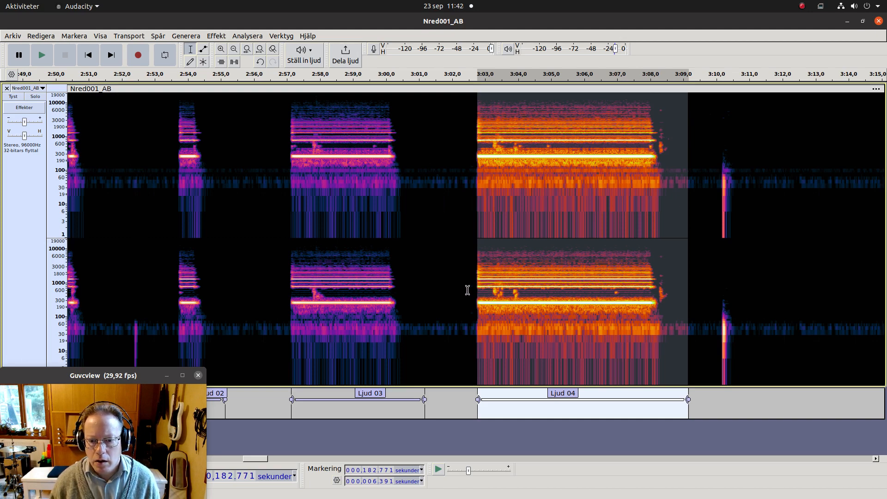
drag(466, 290, 702, 298)
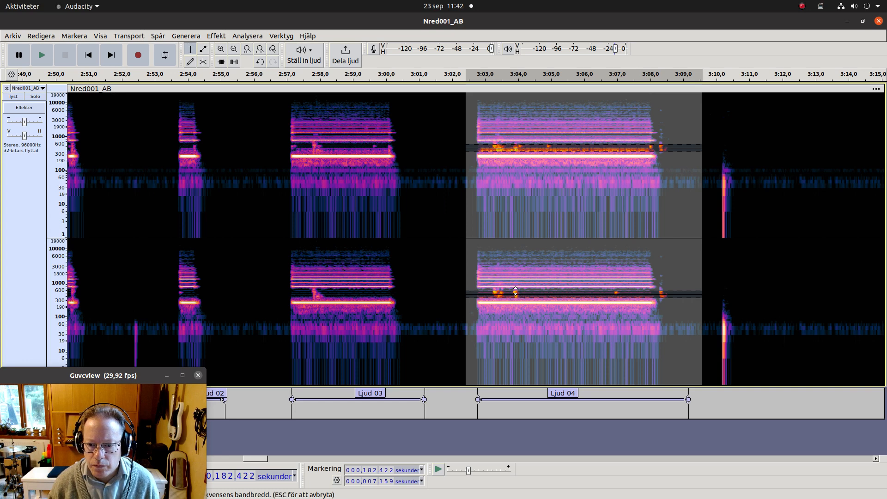
drag(515, 290, 516, 289)
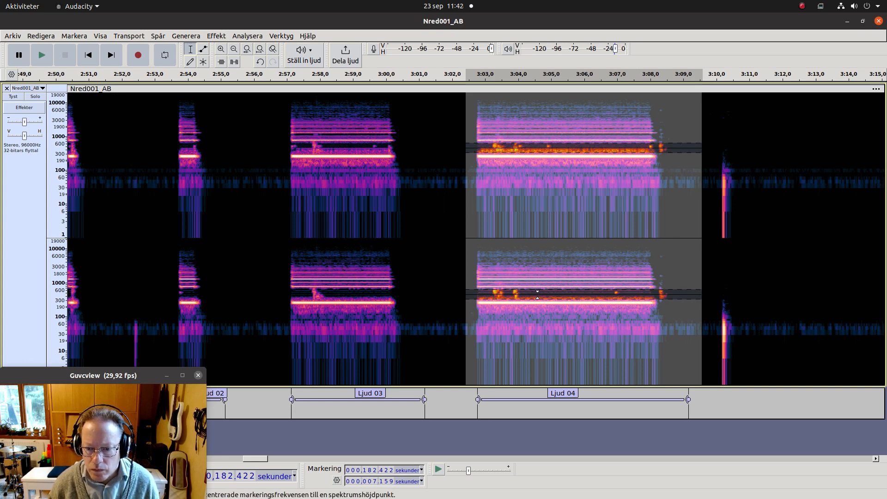
drag(536, 296, 537, 294)
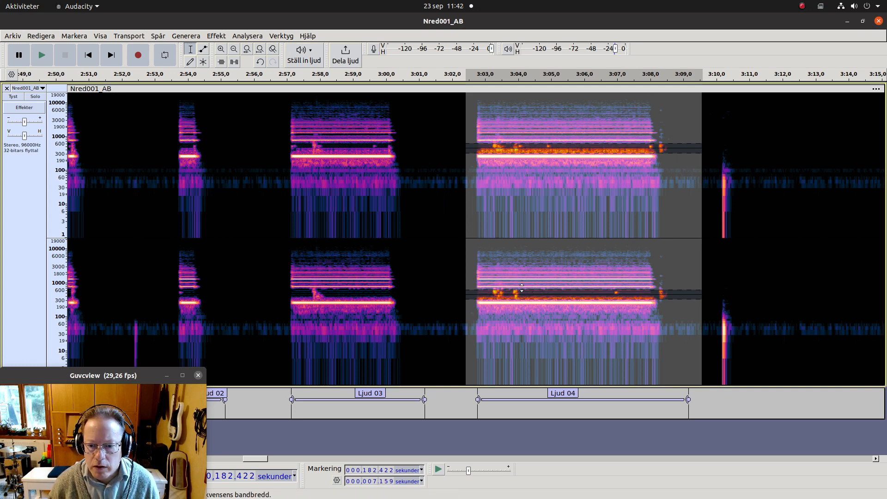
drag(522, 288, 521, 290)
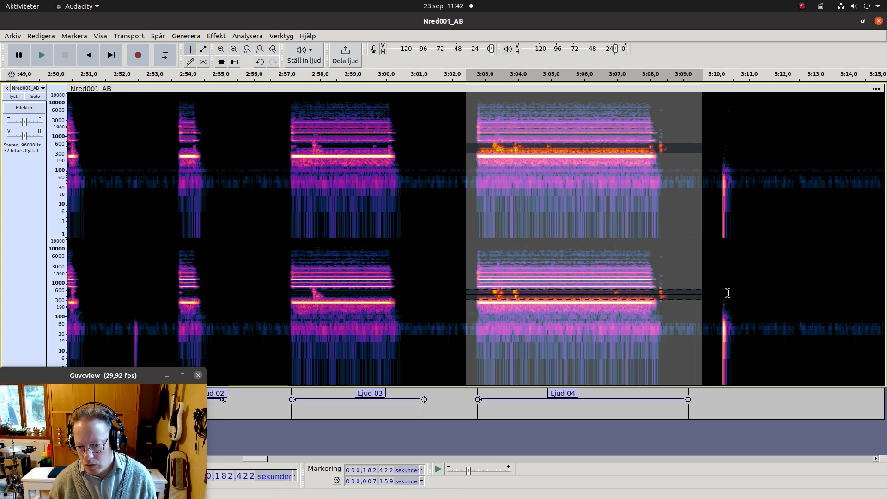
Preview the Spectral edit parametric EQ at -24 dB on the selected band, cancel the effect, and audition the unprocessed selection.
key(ctrl+r)
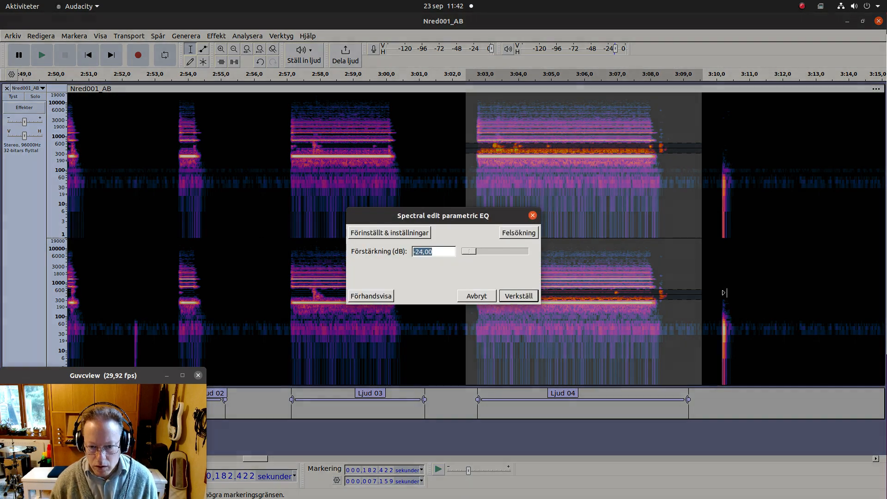
click(384, 296)
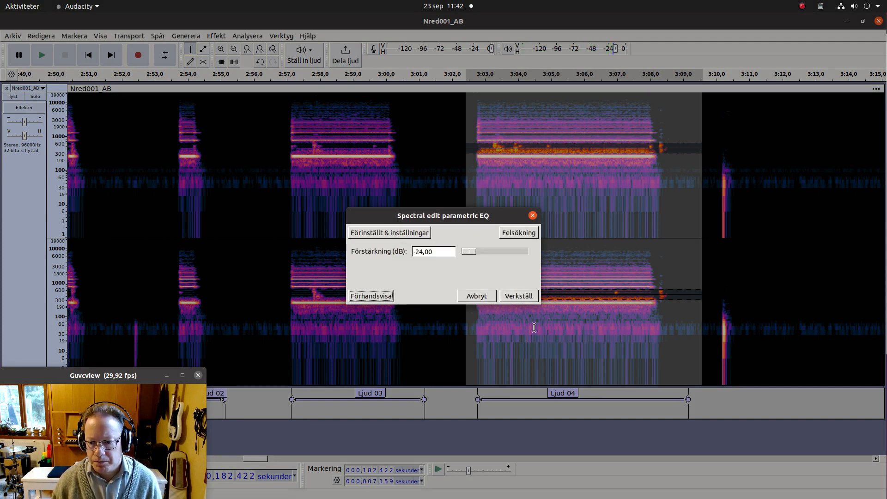
click(377, 295)
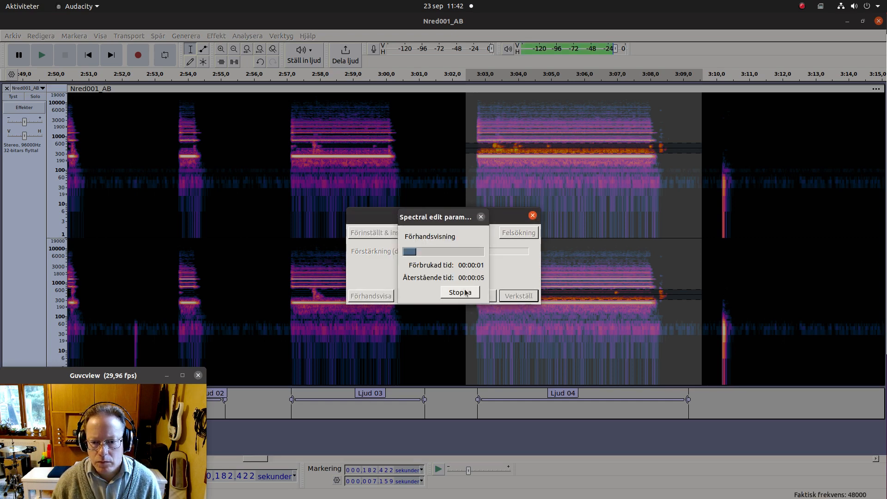
click(460, 293)
click(478, 297)
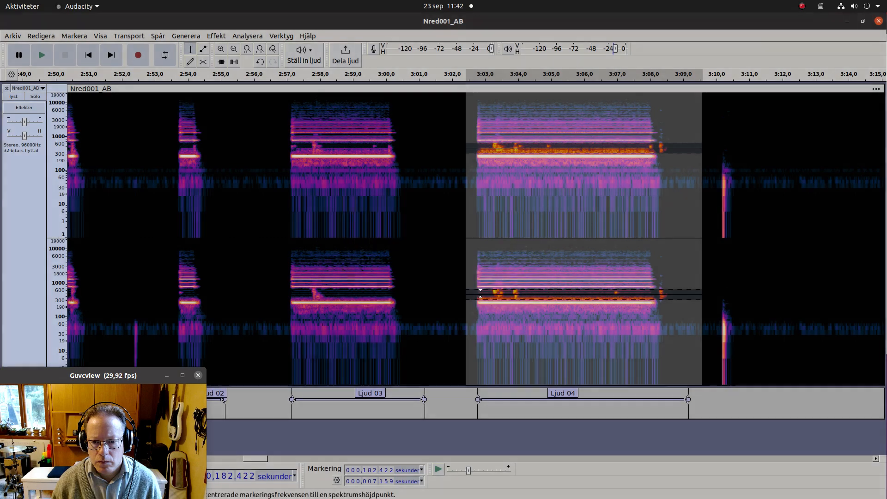
key(space)
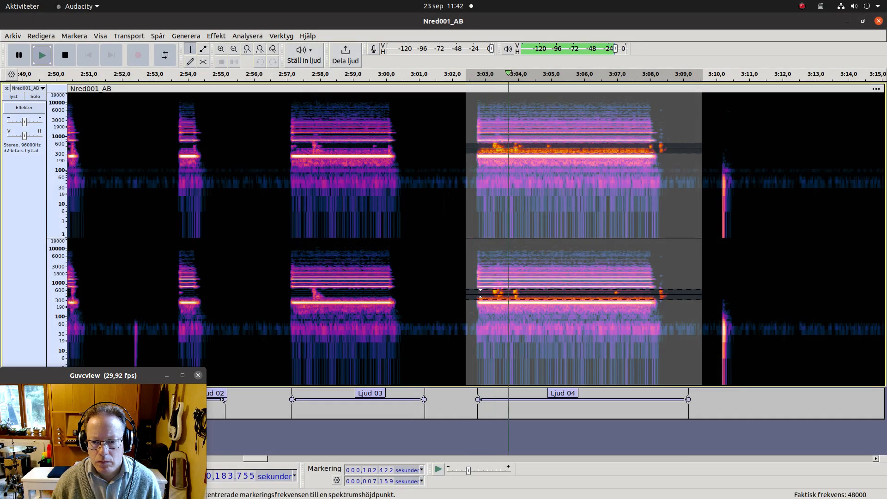
key(space)
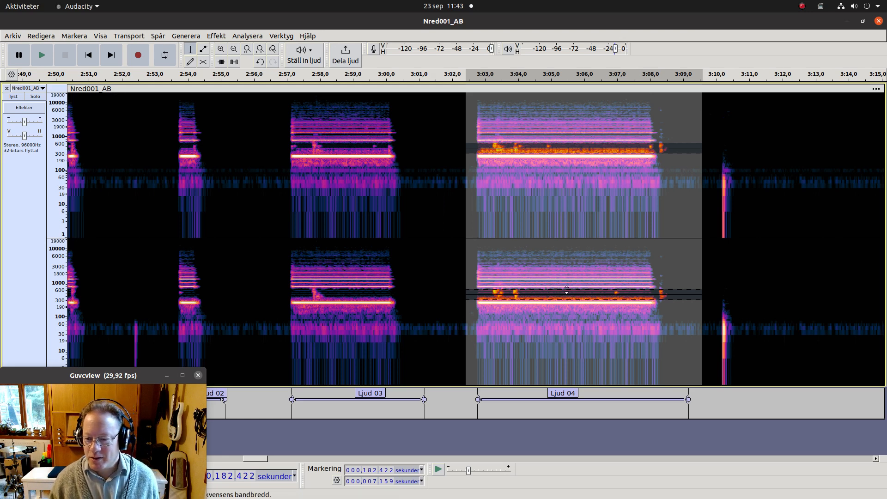
Audition the noise just after the Ljud 04 note's release, starting at about 188.277 seconds.
click(657, 271)
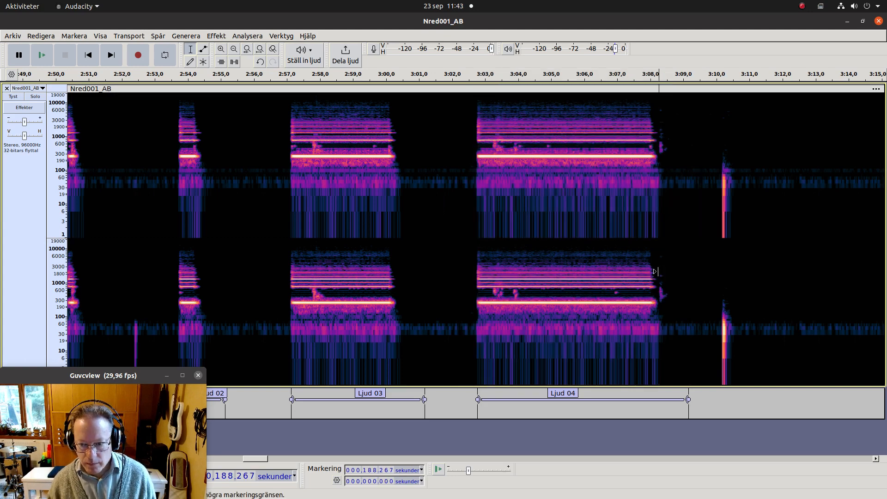
key(ctrl+1)
key(ctrl+1)
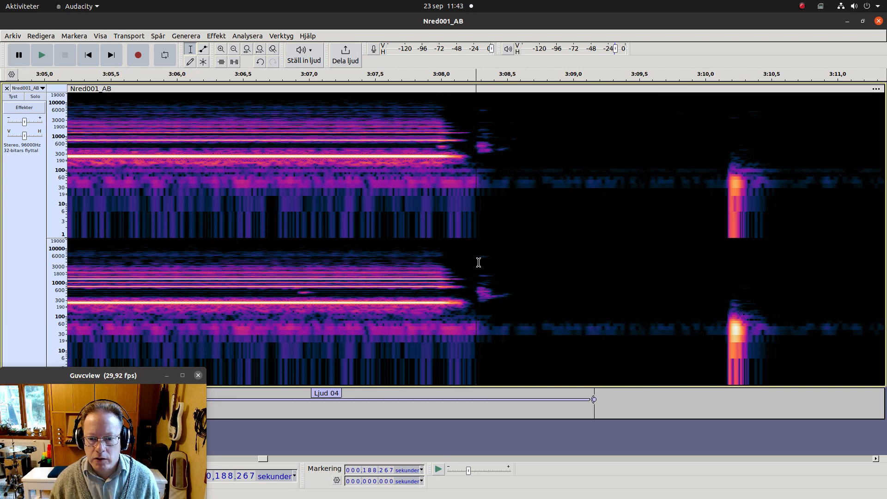
click(477, 278)
key(space)
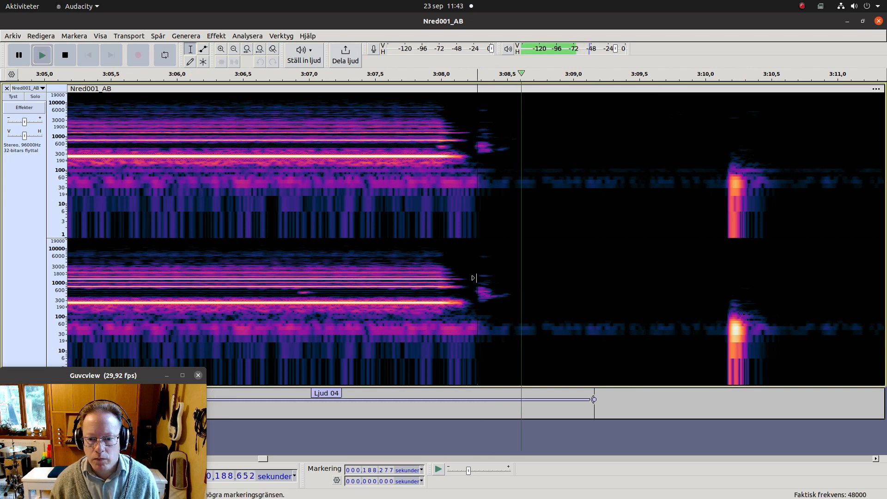
key(space)
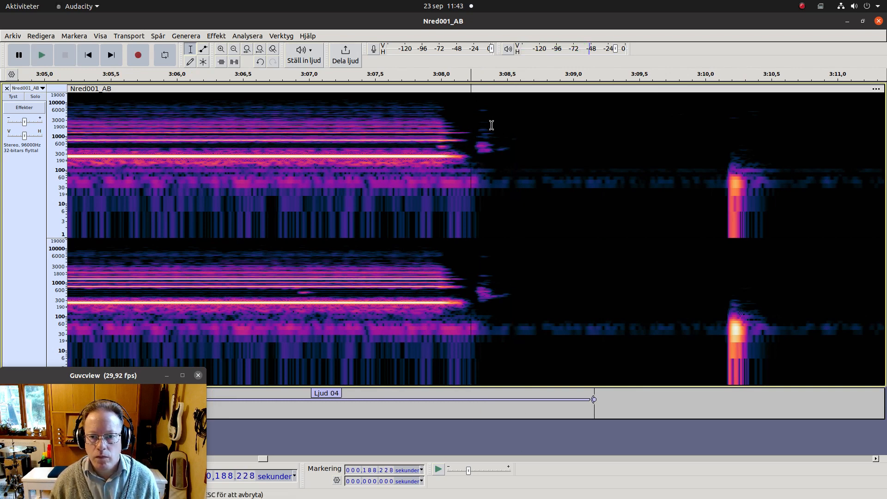
Select the noise spot after the Ljud 04 release, about 1.192 seconds from 188.246 seconds, and apply Spectral edit parametric EQ at -24 dB.
drag(471, 108, 631, 155)
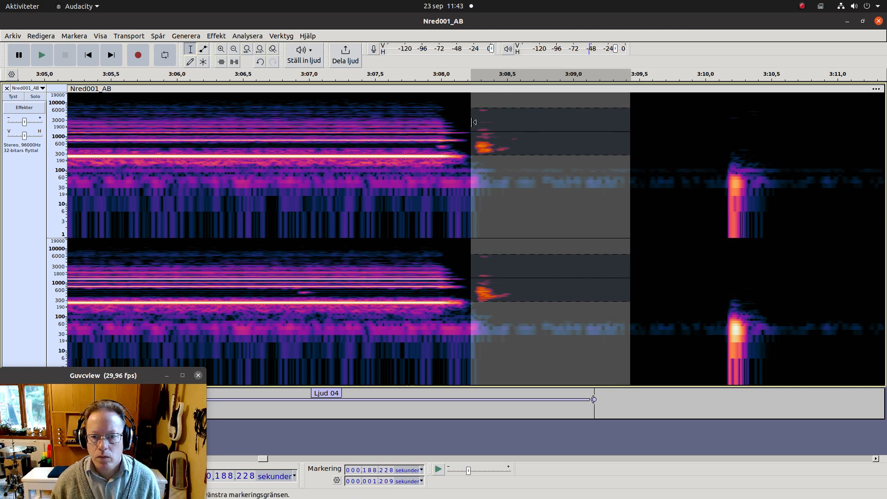
drag(474, 122, 476, 122)
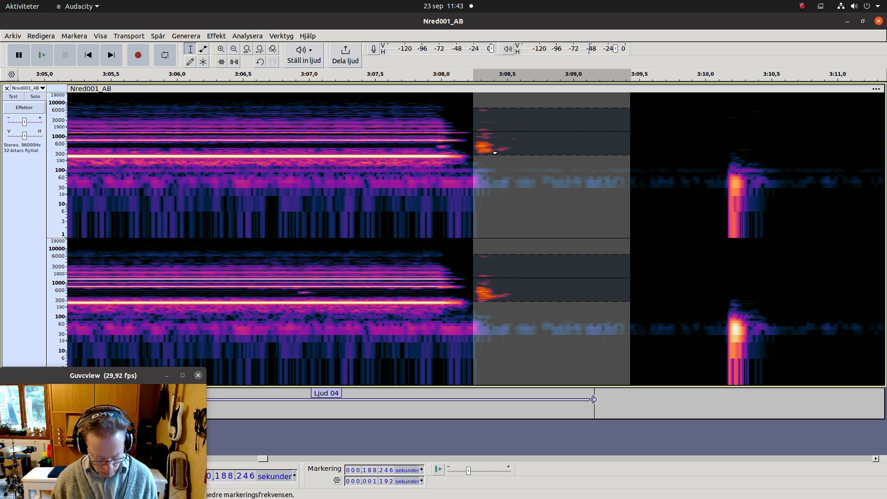
key(ctrl+r)
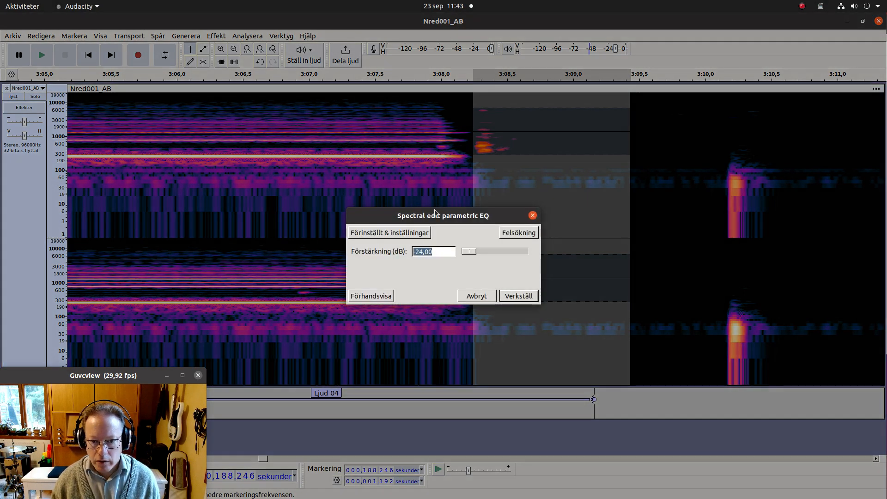
click(377, 296)
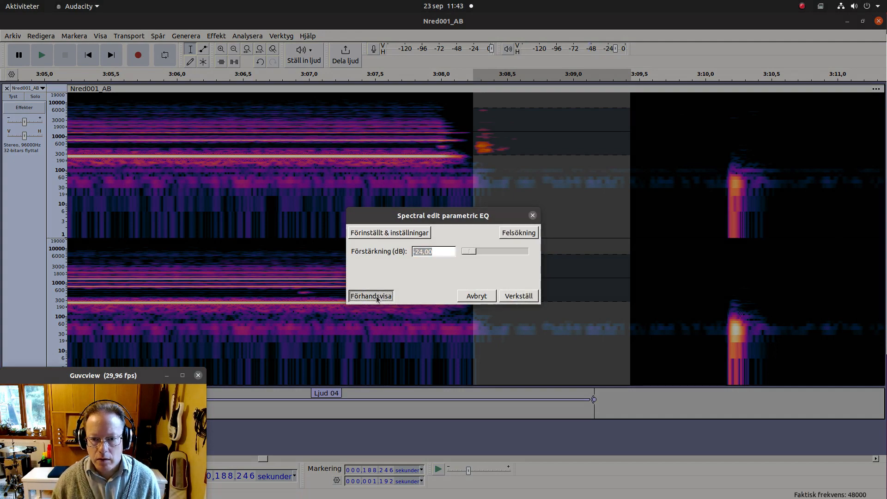
click(517, 298)
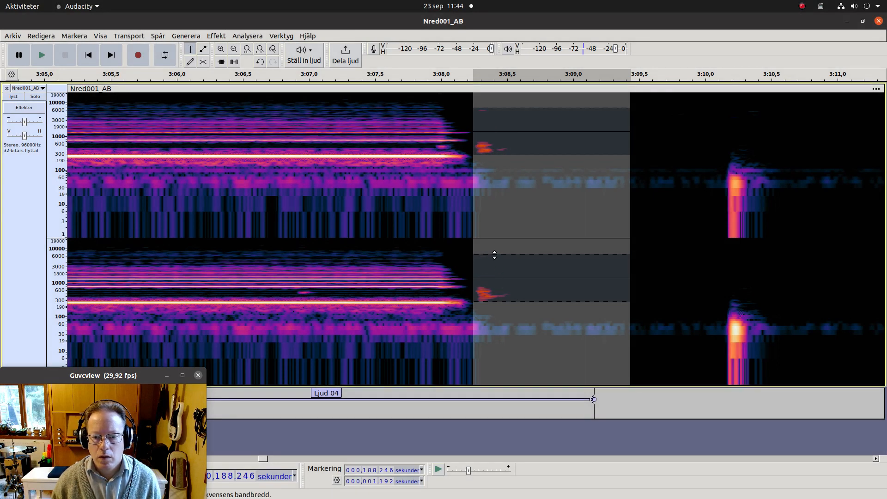
Narrow the selected frequency band around the remaining noise after the Ljud 04 release and reapply Spectral edit parametric EQ at -24 dB.
drag(495, 254, 489, 304)
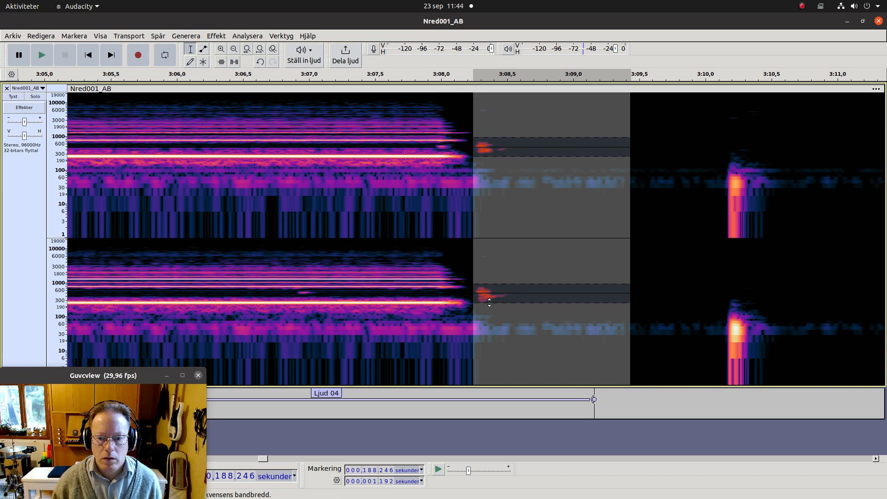
key(ctrl+r)
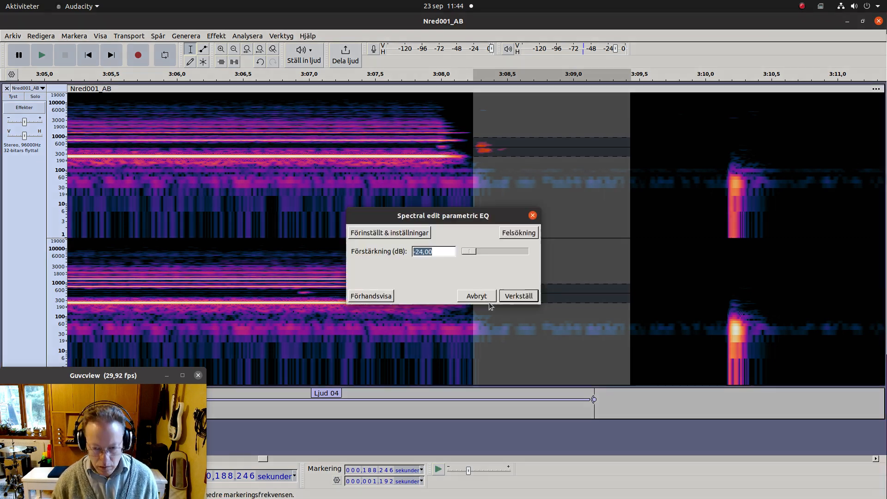
click(521, 297)
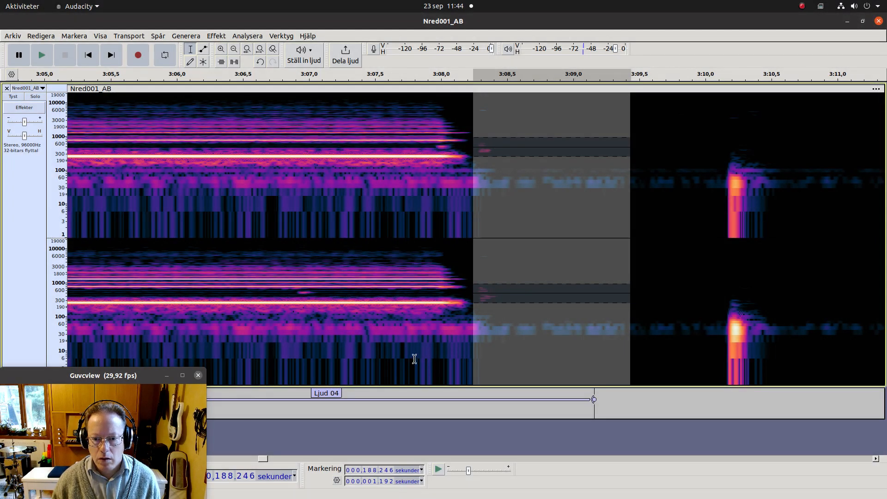
Select the Ljud 04 release from about 187.819 seconds to the label's end, audition it, and return the track to waveform view.
drag(417, 358, 594, 381)
key(space)
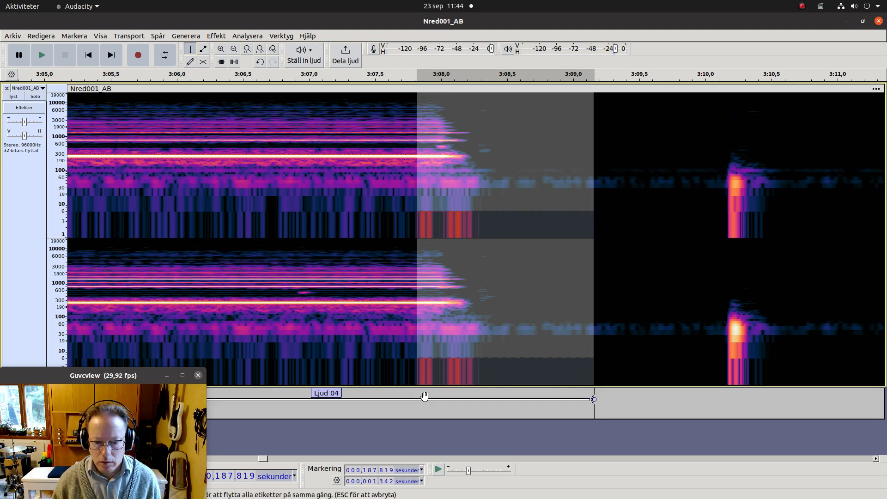
click(35, 88)
click(41, 166)
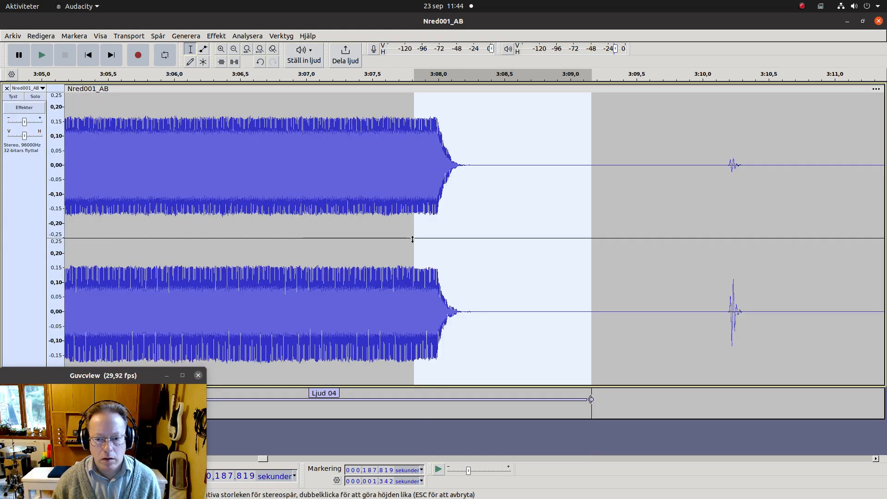
click(331, 394)
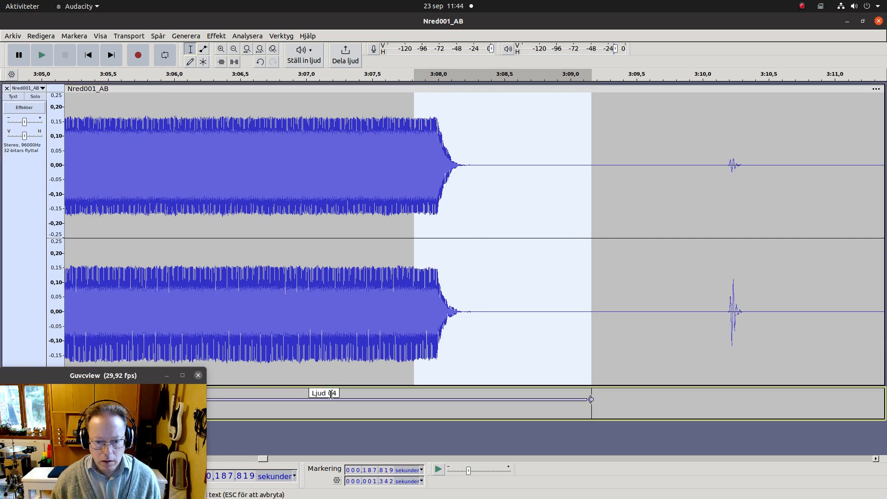
key(ctrl+3)
key(ctrl+3)
key(ctrl+3)
key(ctrl+3)
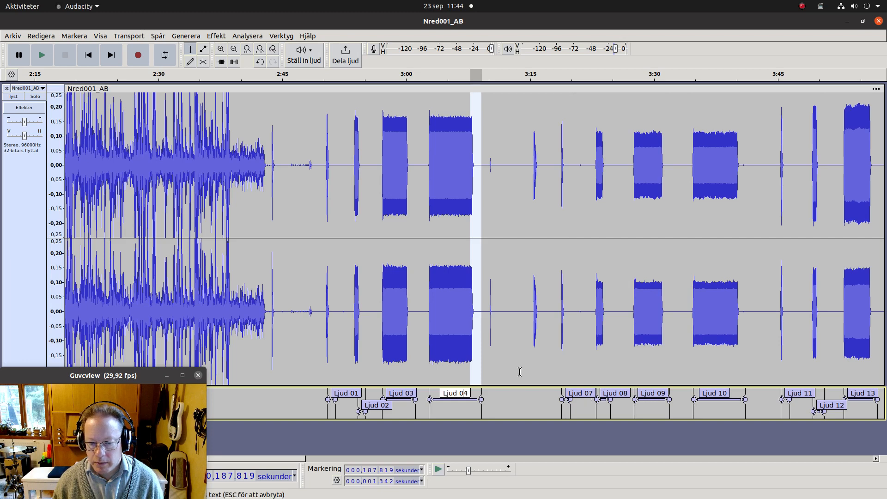
click(319, 325)
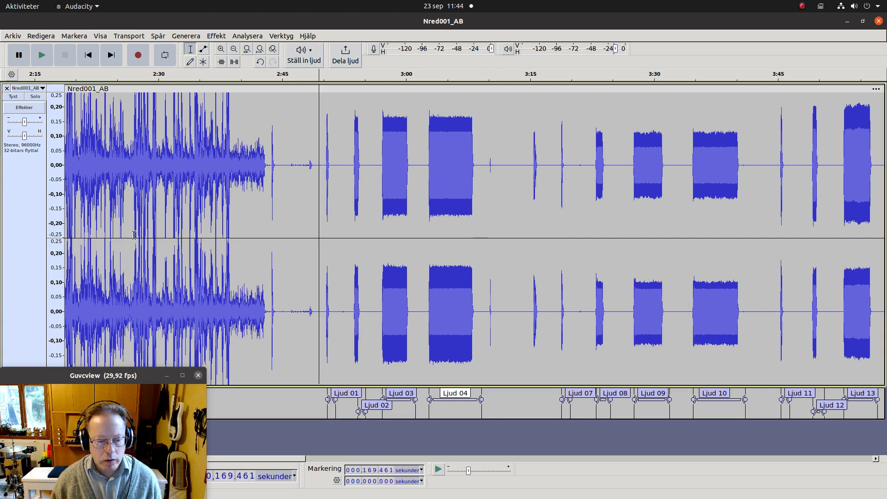
click(6, 35)
mouse_move(27, 159)
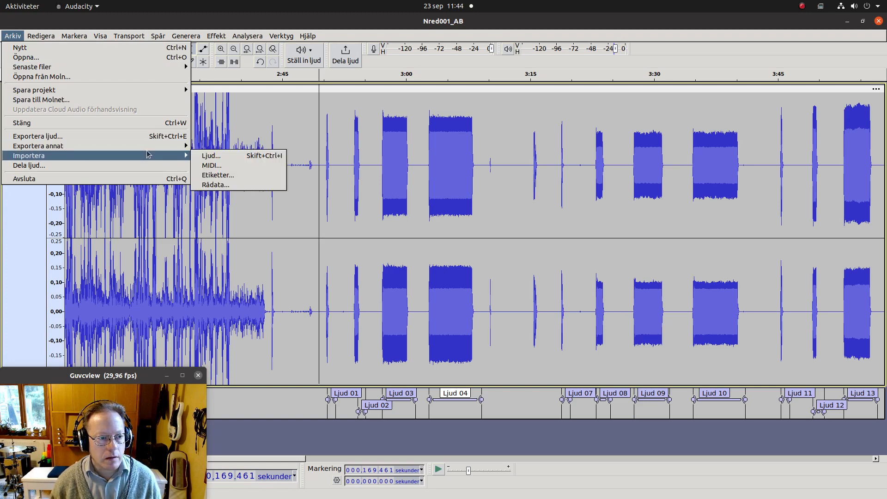
click(15, 284)
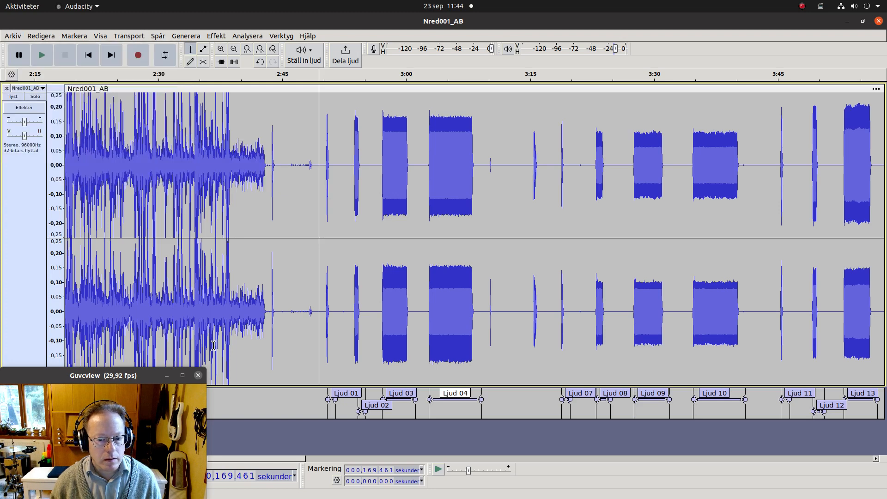
click(272, 395)
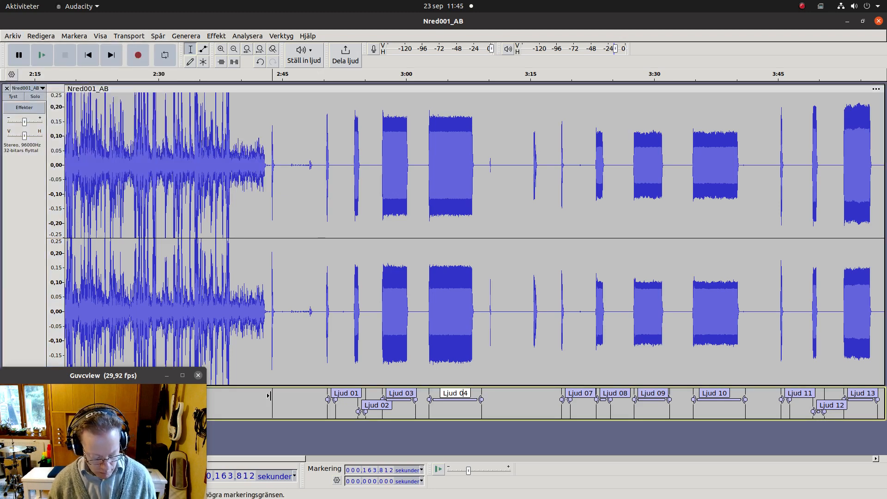
Select the entire audio and label tracks and start exporting the labels to a text file.
key(ctrl+a)
click(296, 351)
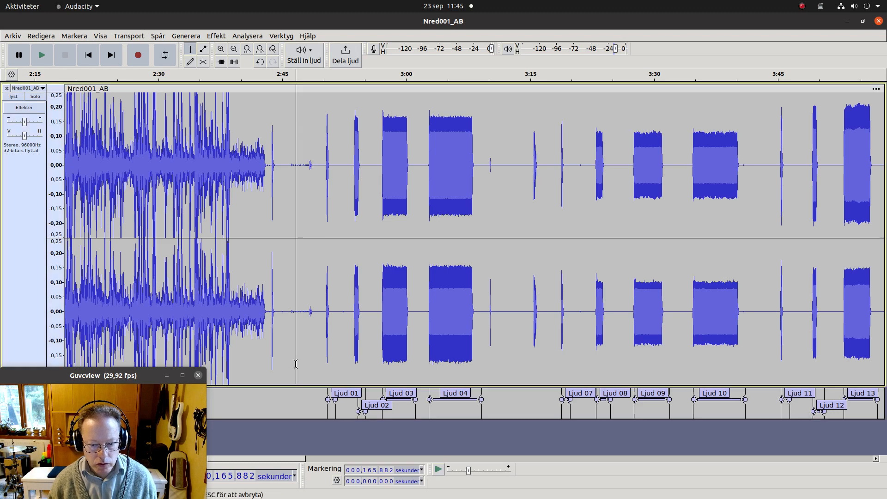
key(ctrl+a)
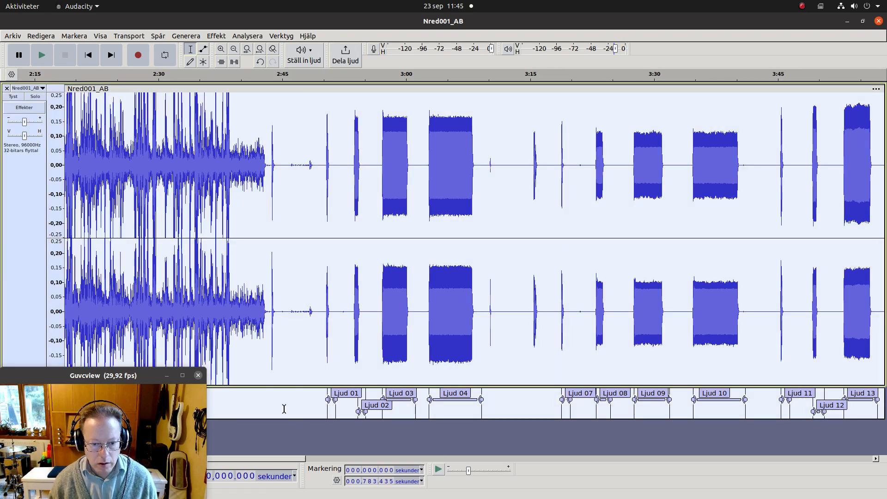
click(13, 36)
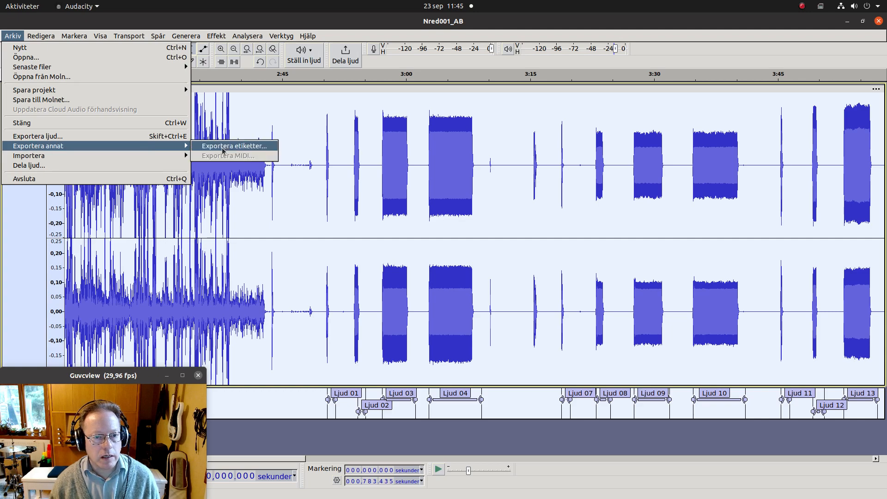
click(222, 150)
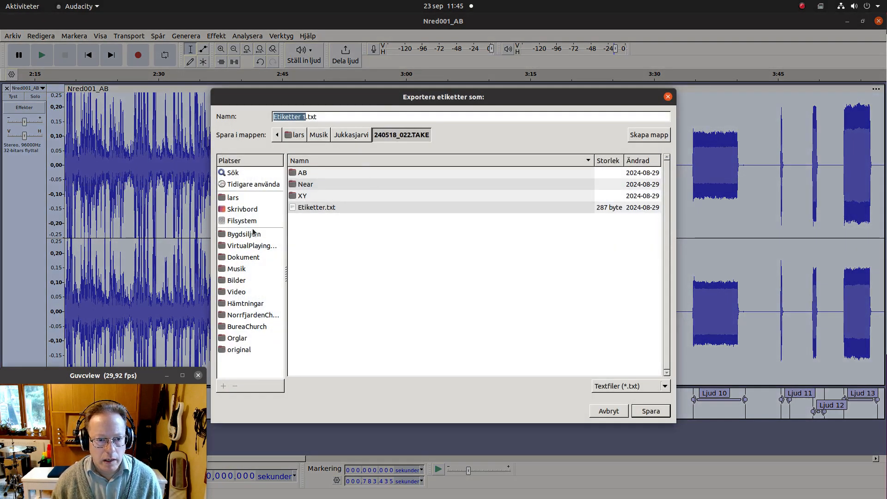
Save the exported labels as Etiketter.txt in the Musik/DemoMyChamberOrgan/AB/Rorflojt4 folder.
click(319, 134)
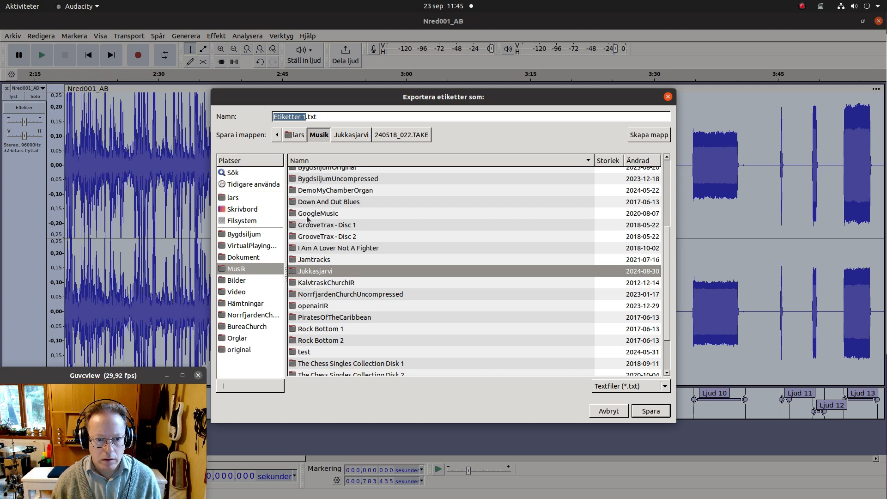
double_click(306, 190)
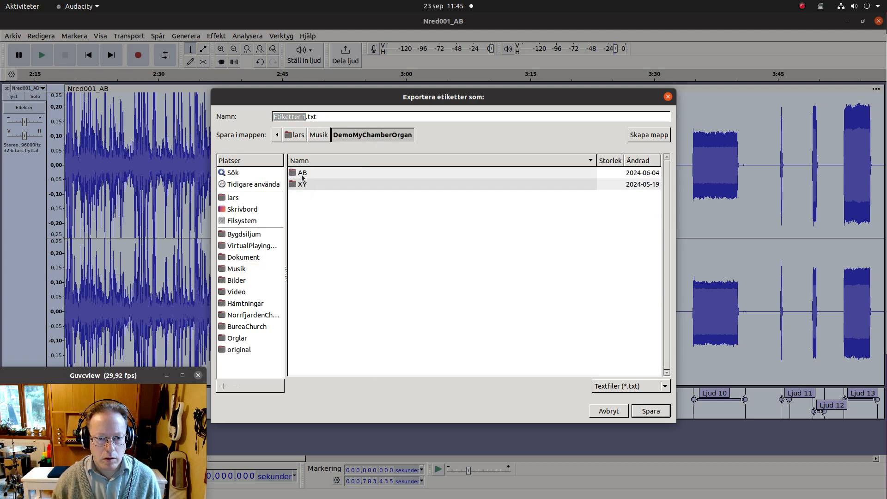
double_click(302, 175)
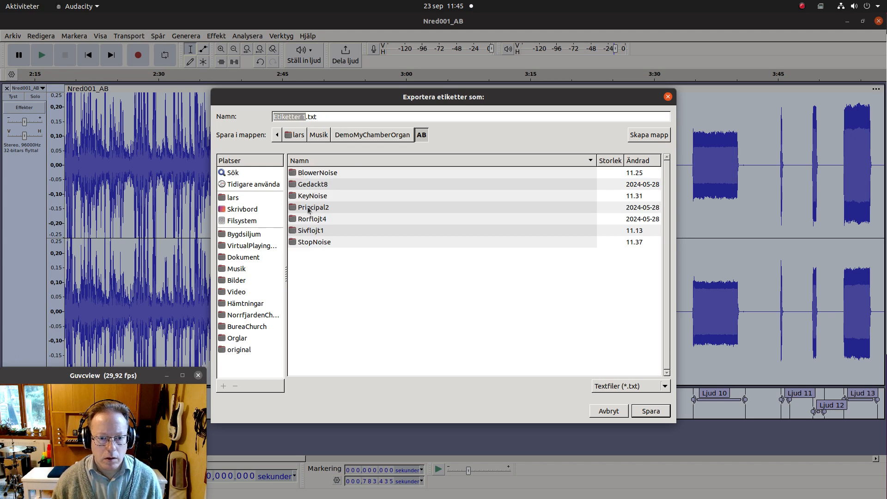
double_click(312, 219)
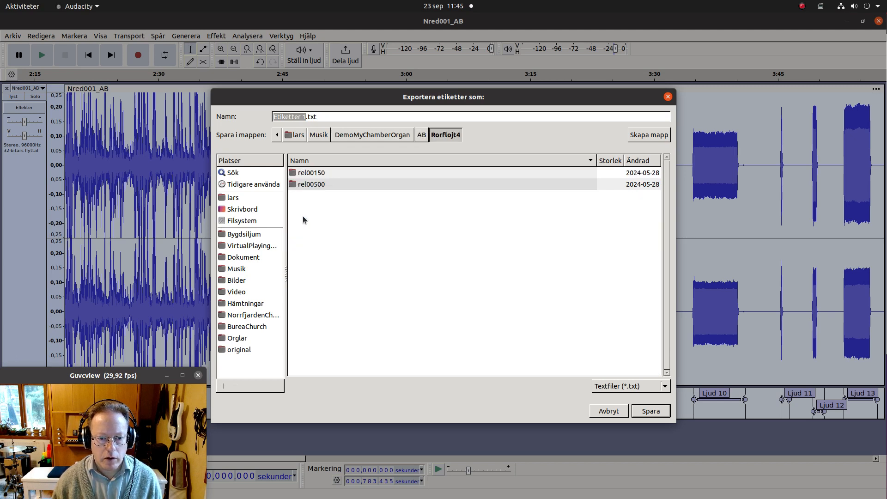
click(303, 116)
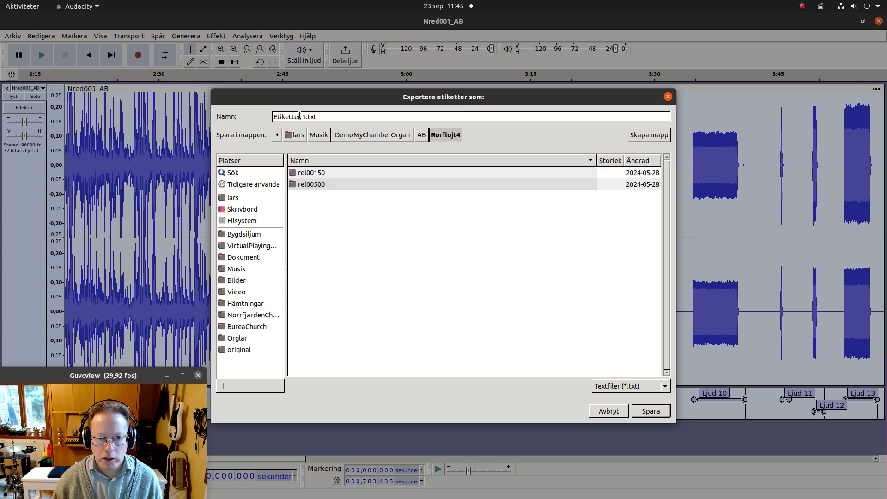
key(BackSpace)
key(Delete)
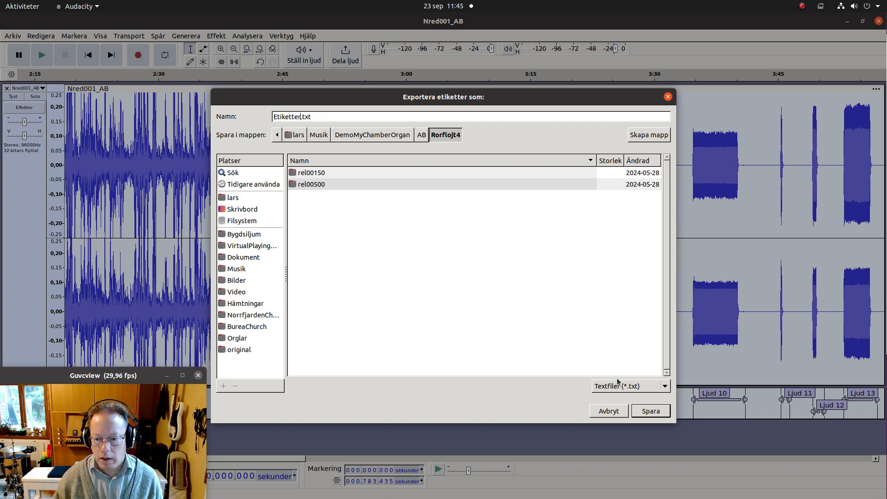
click(650, 412)
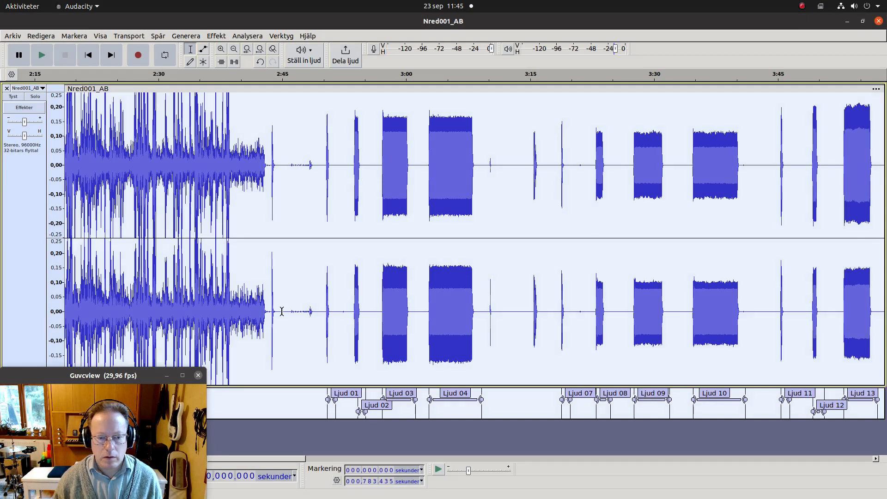
Switch to the Files app, go to the AB/Rorflojt4 folder and open Etiketter.txt in the text editor.
mouse_move(2, 106)
click(16, 60)
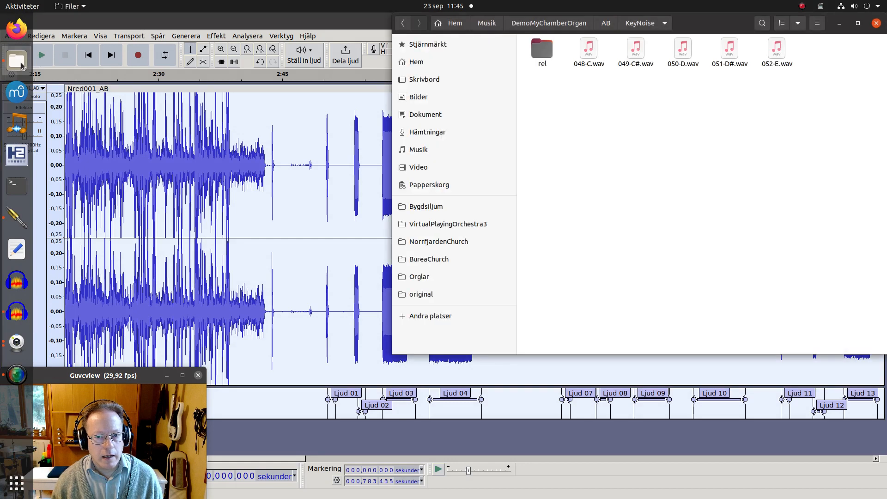
click(606, 23)
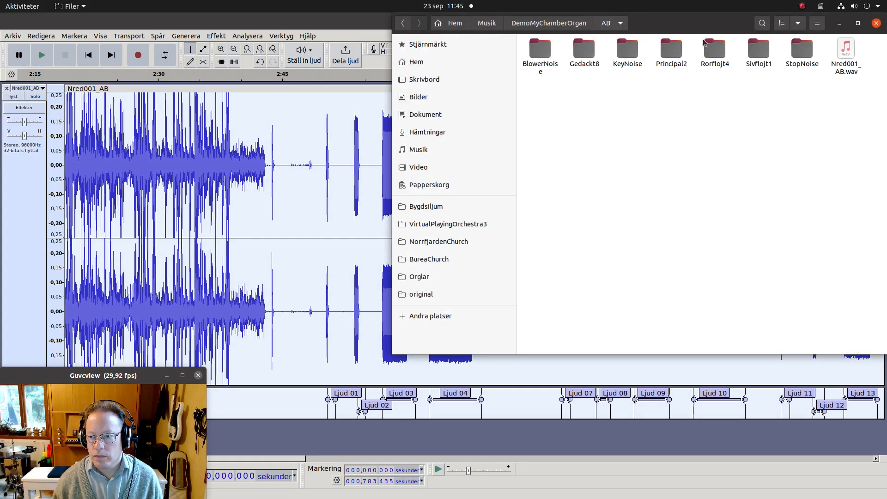
double_click(715, 49)
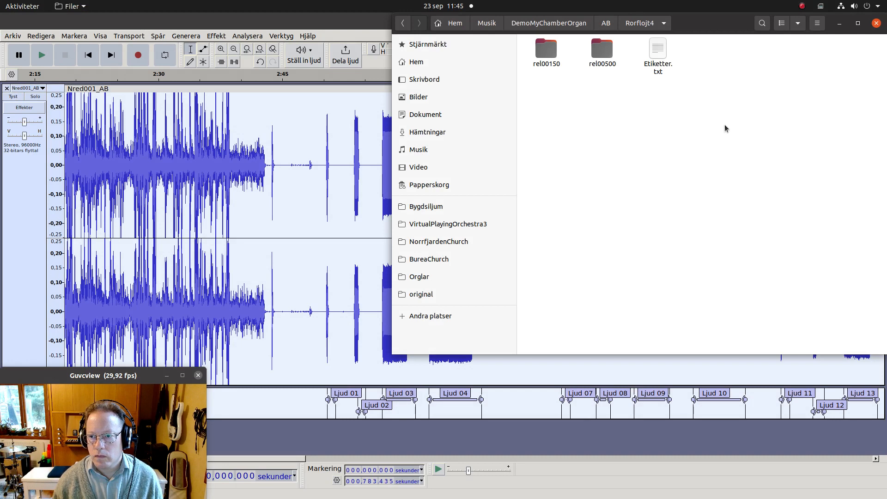
right_click(657, 47)
click(684, 53)
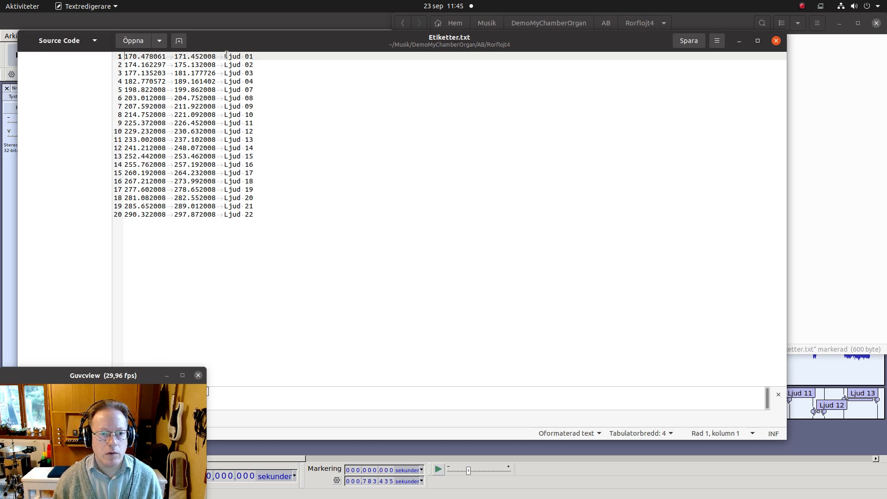
Replace the label names Ljud 01, Ljud 02, Ljud 03 and Ljud 04 with 048-C in Etiketter.txt.
drag(225, 56, 262, 54)
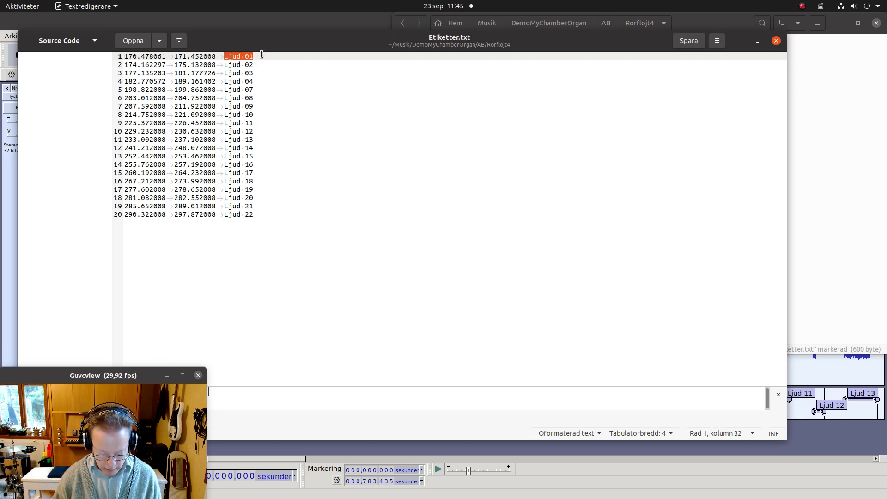
text(0)
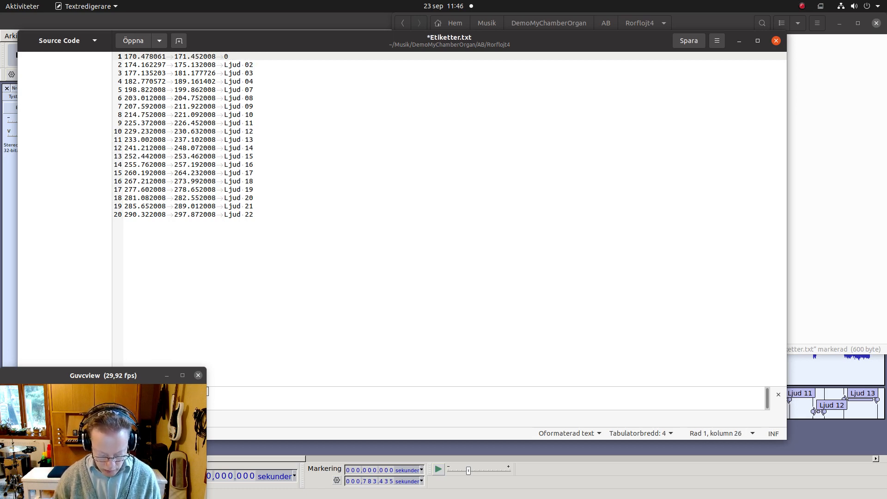
text(48-C)
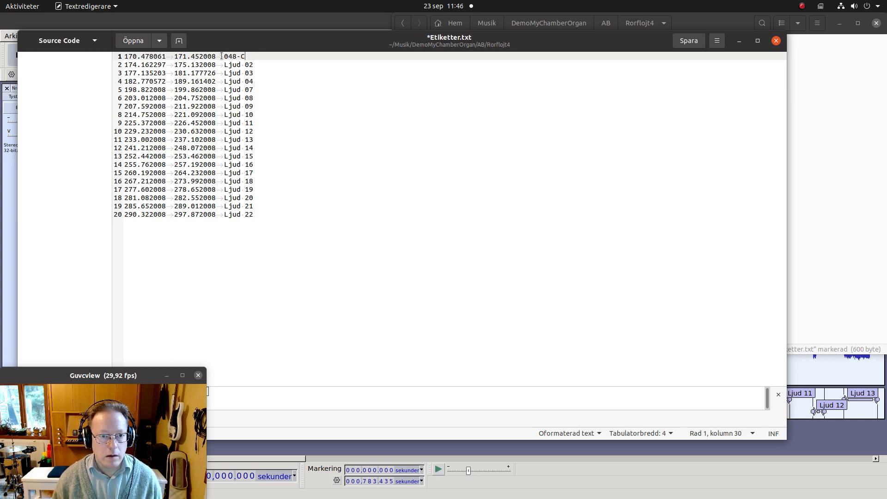
drag(224, 56, 256, 56)
key(ctrl+c)
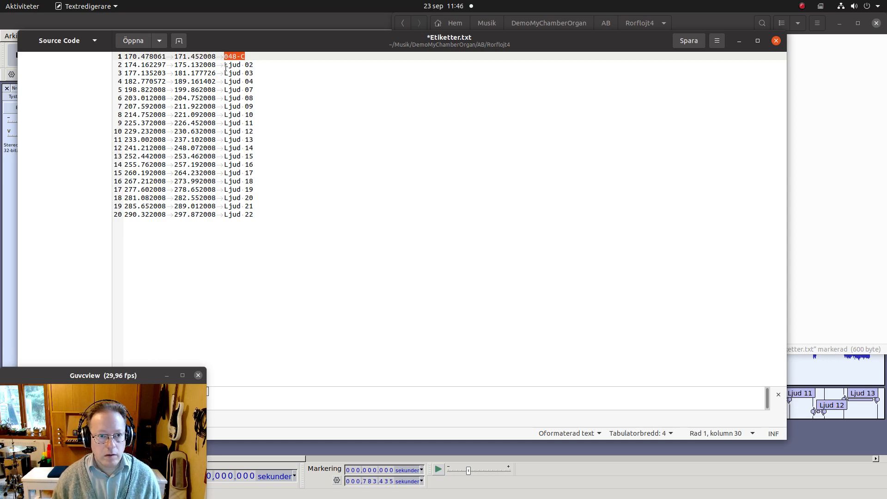
drag(225, 66, 260, 65)
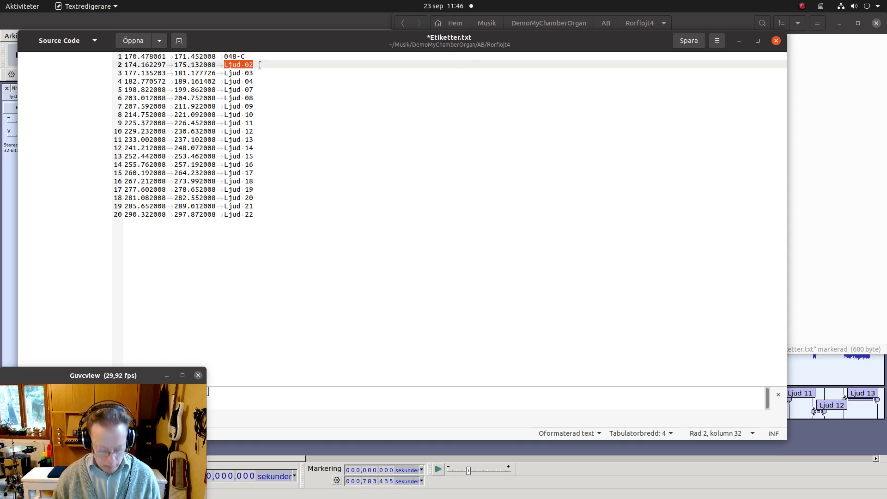
key(ctrl+v)
double_click(239, 73)
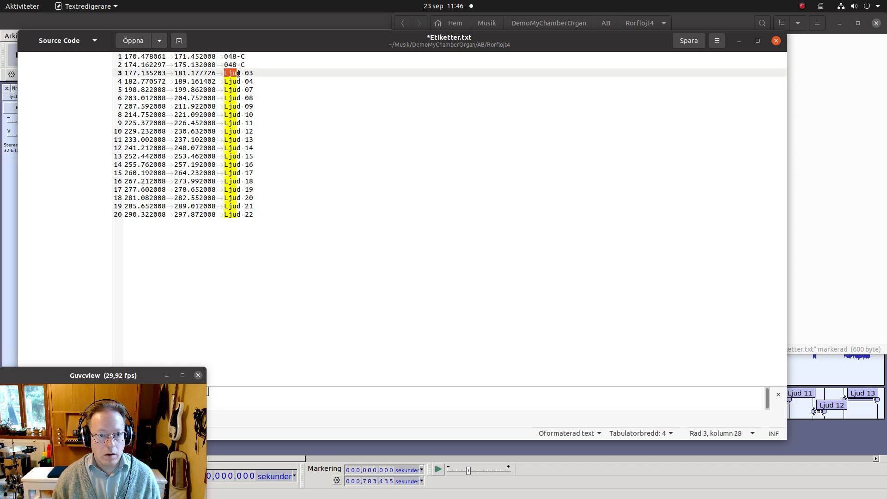
key(shift+End)
key(ctrl+v)
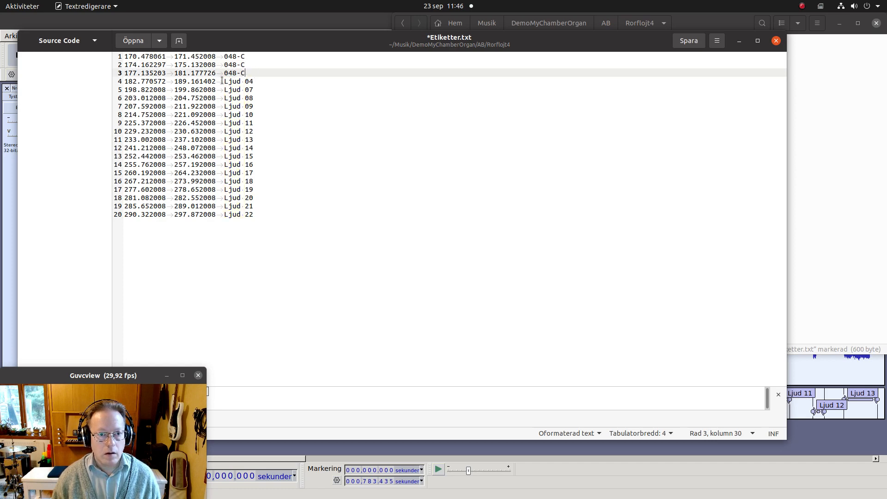
drag(224, 82, 262, 81)
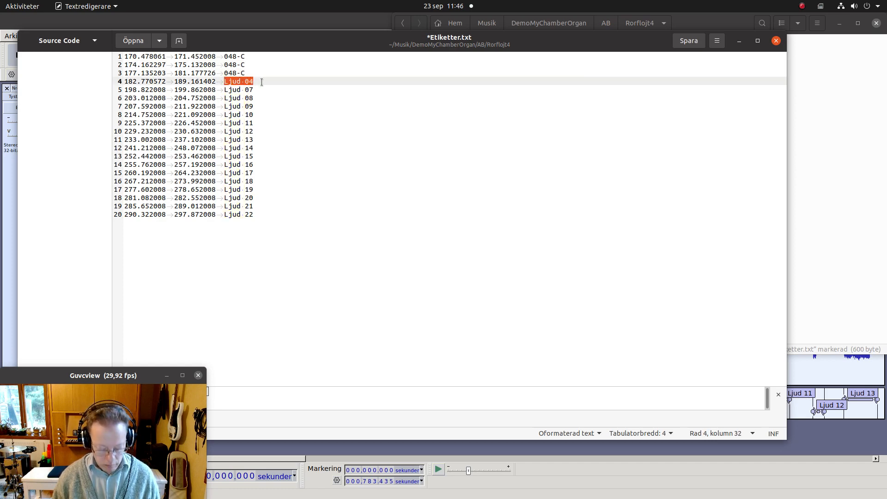
key(ctrl+v)
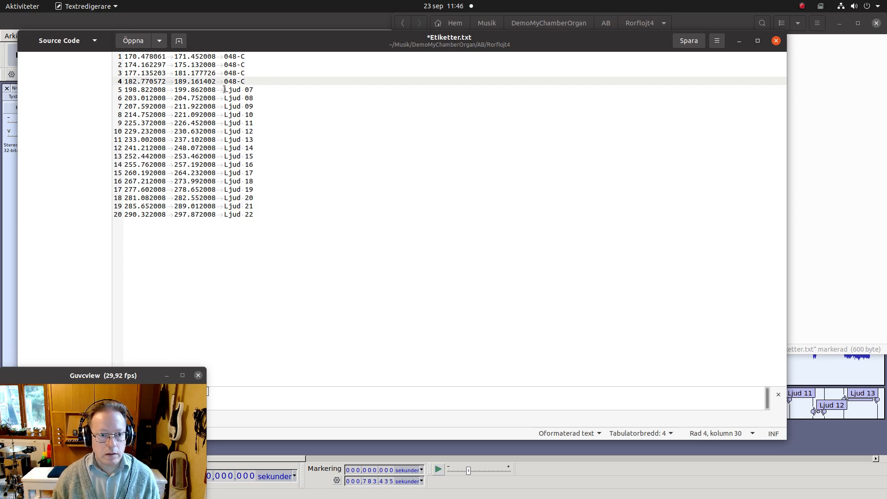
Replace the label names Ljud 07, Ljud 08, Ljud 09 and Ljud 10 with 049-C#.
drag(225, 90, 260, 90)
text(0)
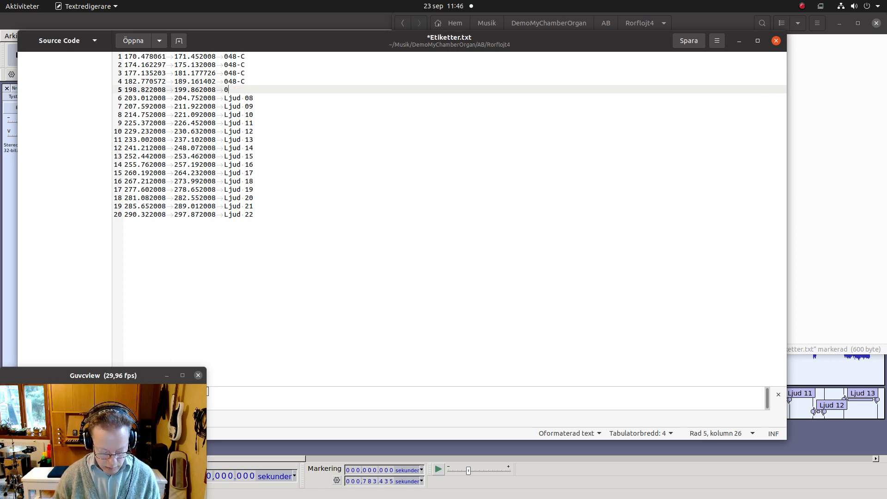
text(49-C#)
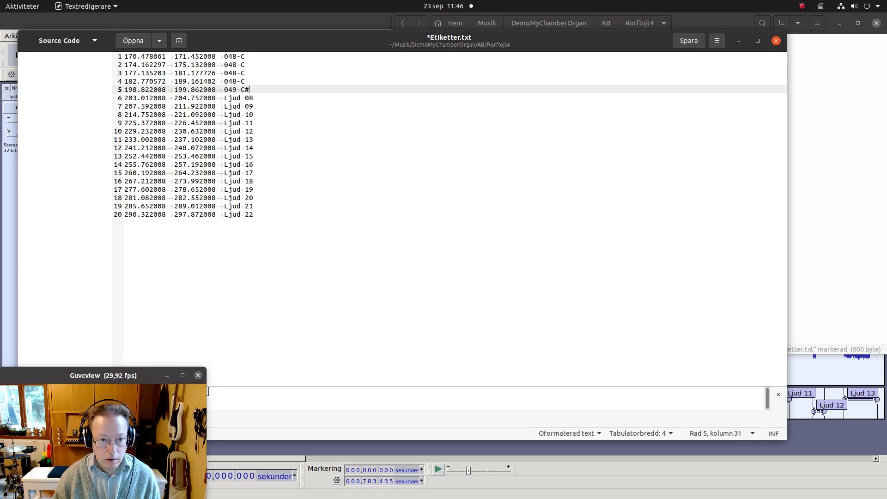
drag(225, 90, 260, 116)
text(049-C#)
text(049-C#)
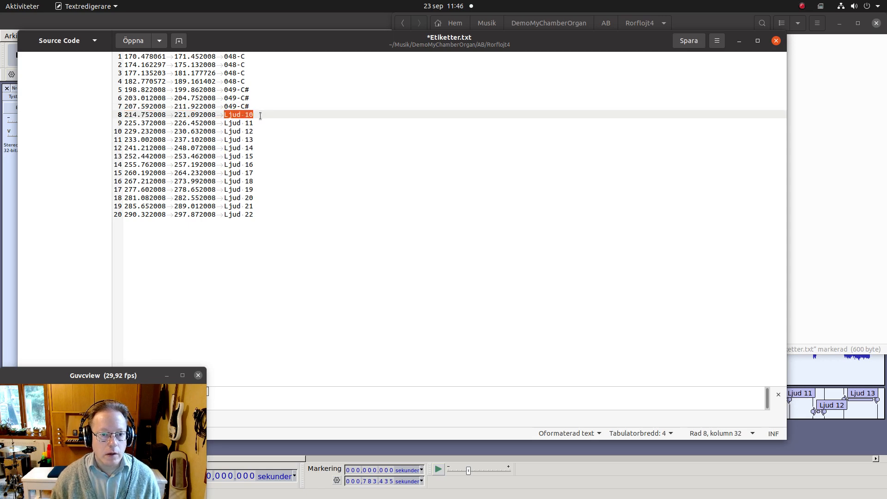
text(049-C#)
Replace the label names Ljud 11, Ljud 12, Ljud 13 and Ljud 14 with 050-D.
click(225, 123)
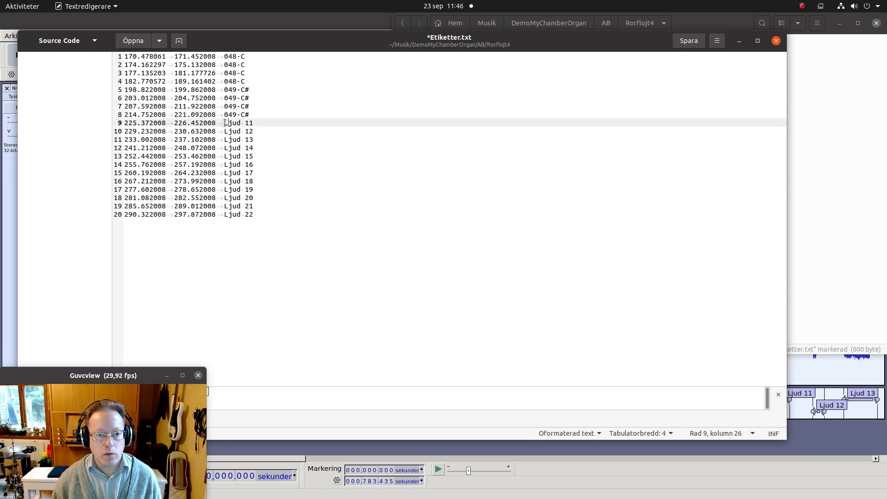
drag(225, 123, 255, 124)
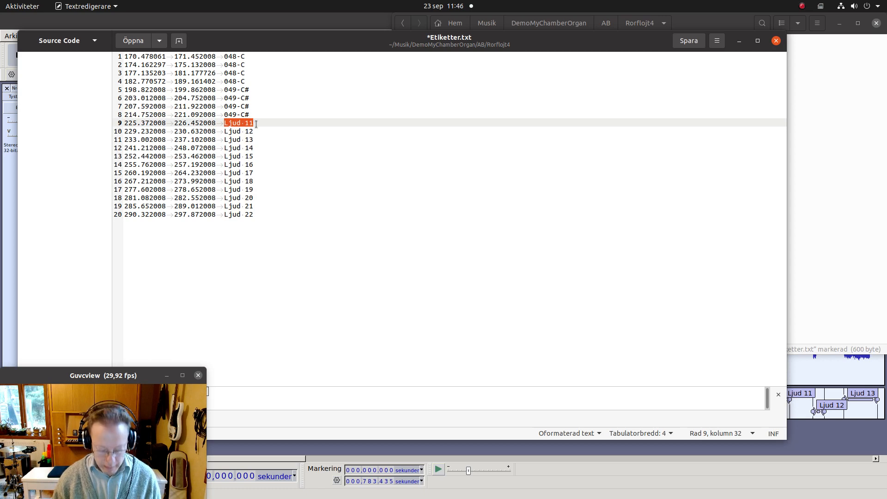
text(050-)
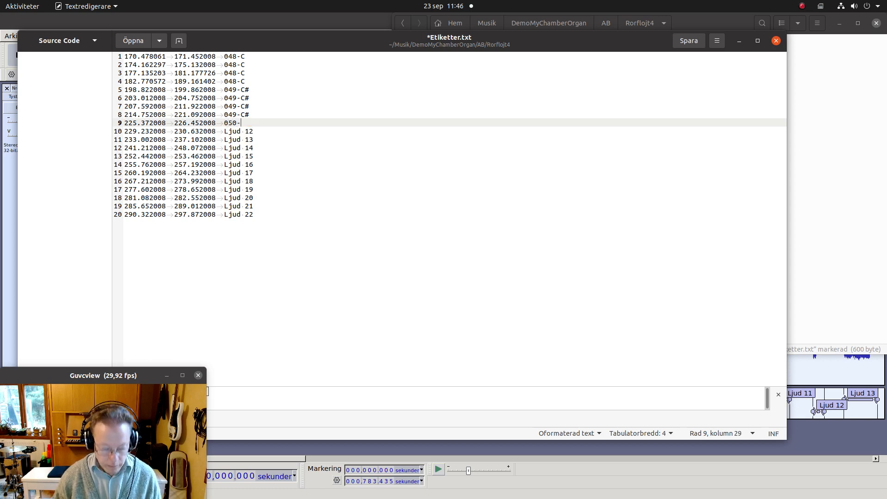
text(D)
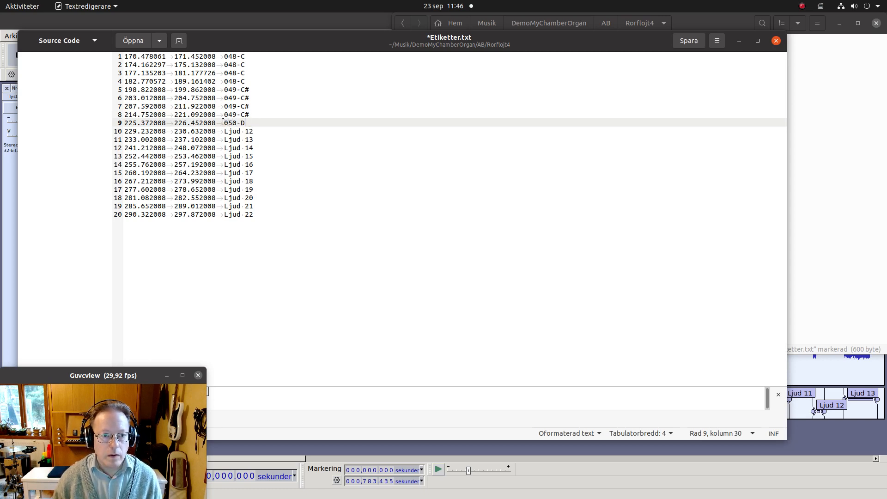
drag(223, 122, 252, 123)
key(ctrl+c)
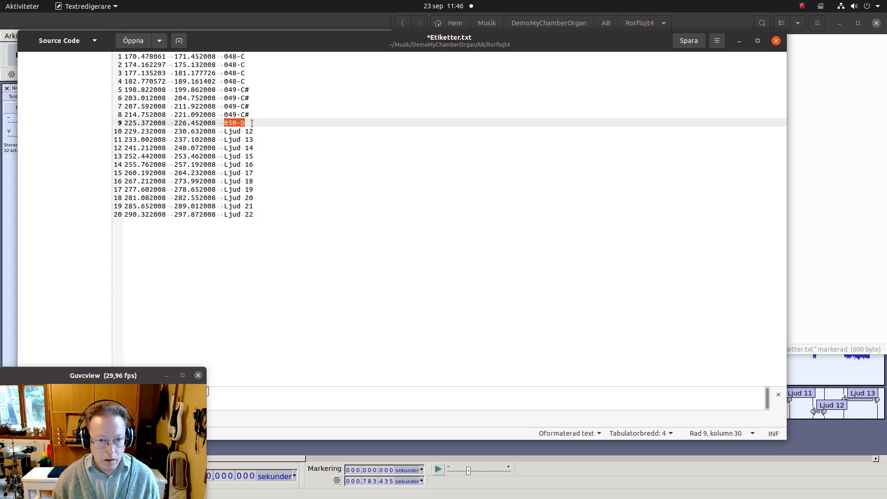
drag(224, 130, 252, 156)
key(ctrl+v)
key(ctrl+v)
key(ctrl+v)
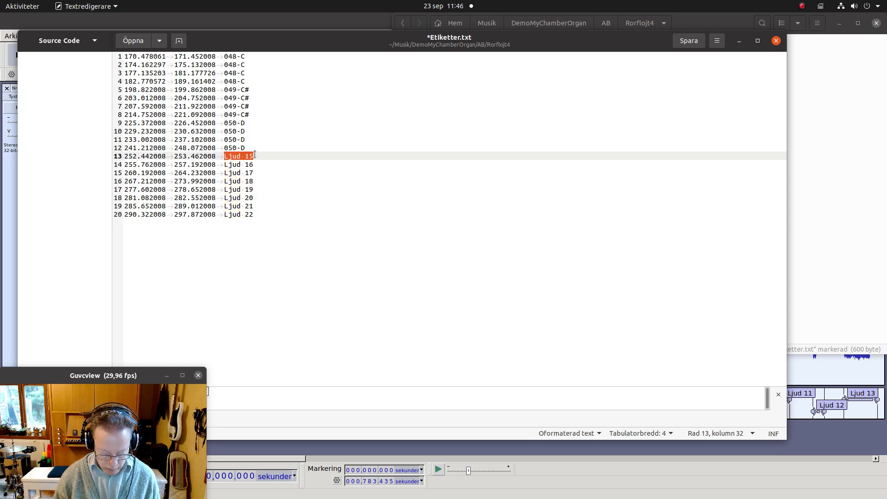
Replace the label names Ljud 15, Ljud 16, Ljud 17 and Ljud 18 with 051-D#.
text(051-D#)
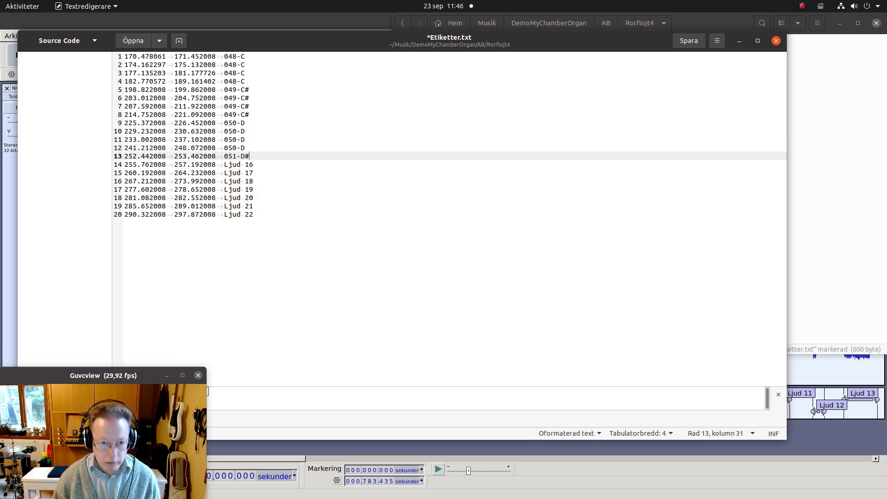
drag(224, 164, 254, 165)
text(05)
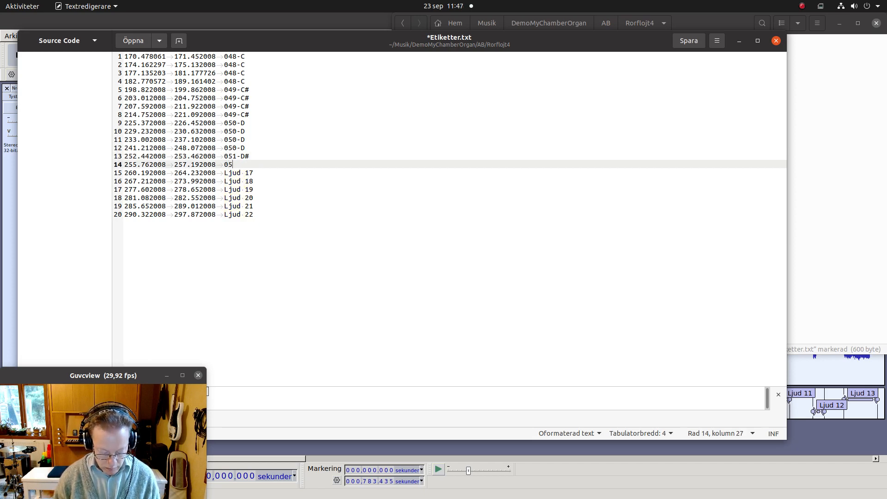
text(1-D#)
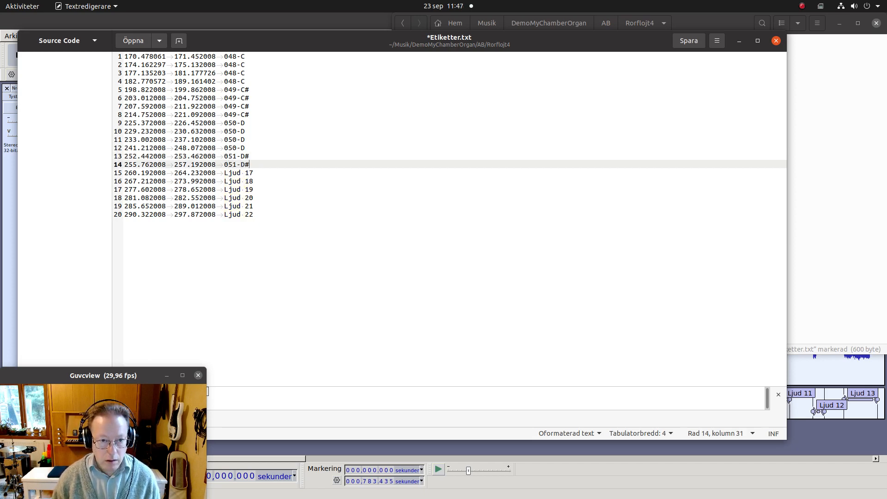
drag(225, 165, 266, 173)
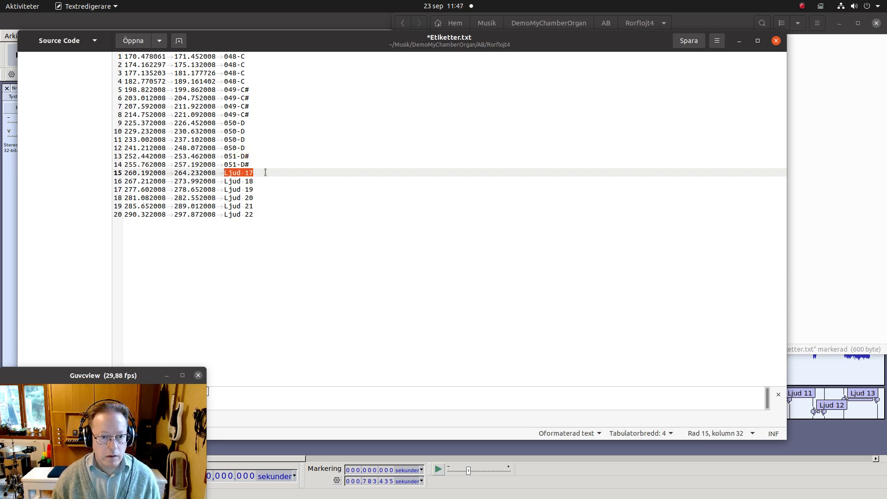
text(051-D#)
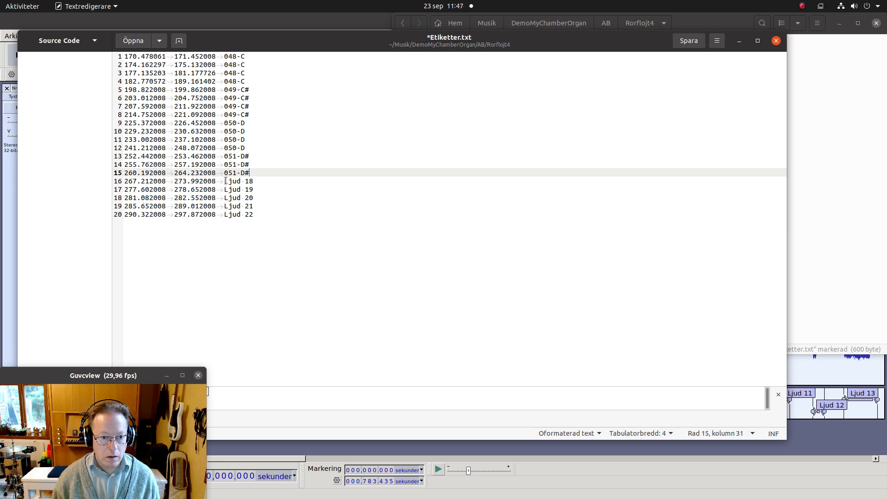
drag(225, 180, 278, 189)
text(051-D#)
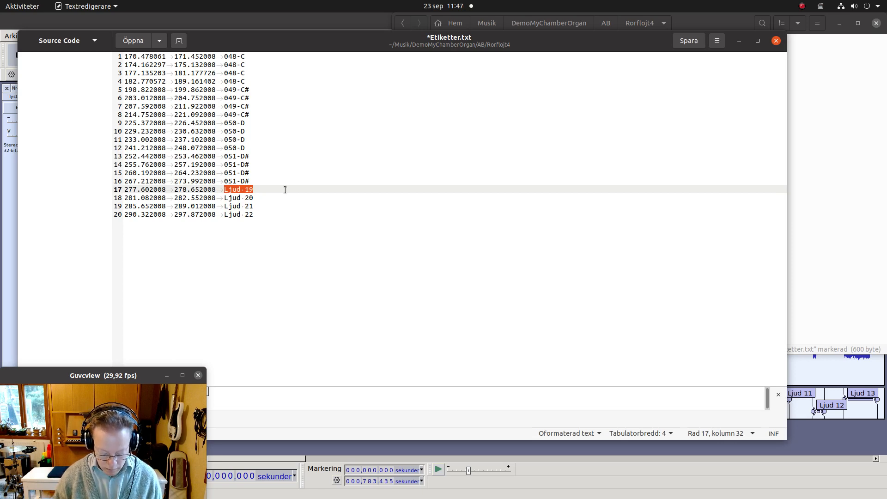
Replace the label names Ljud 19, Ljud 20, Ljud 21 and Ljud 22 with 052-E.
text(052-E)
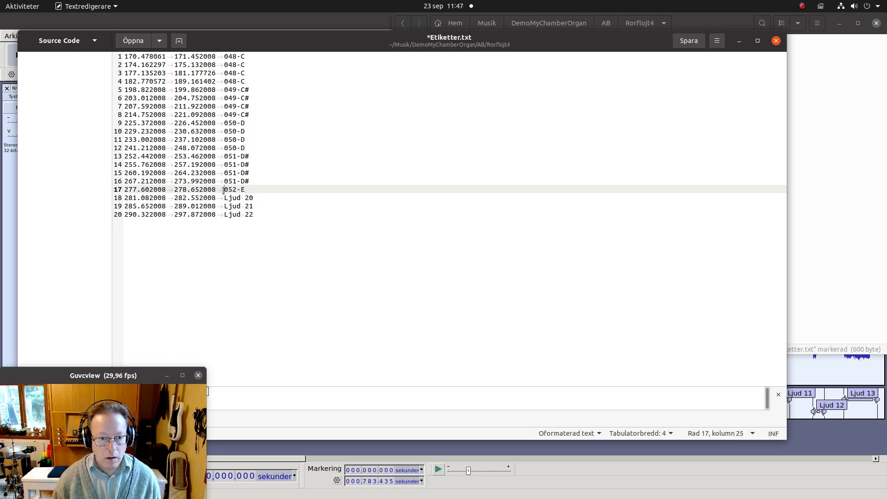
drag(224, 190, 253, 217)
text(052-E)
text(052-E)
text(052-E)
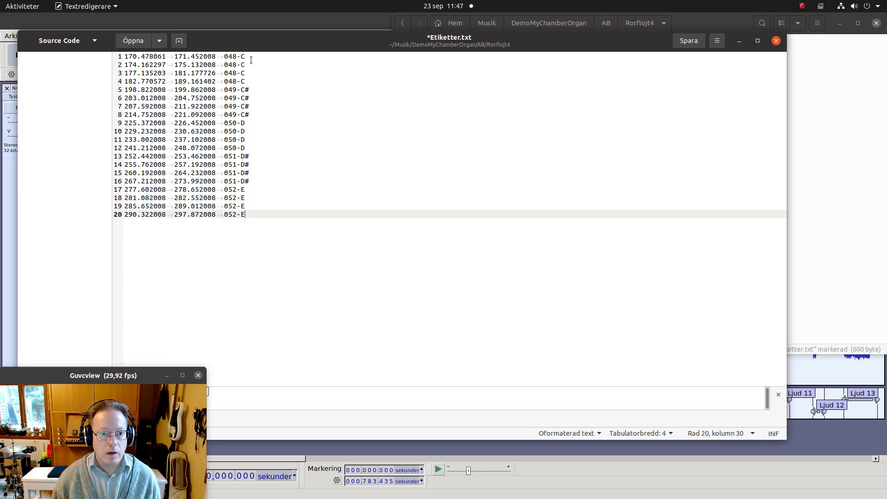
Append _1 to the third label of each note group, from 048-C to 052-E.
click(251, 74)
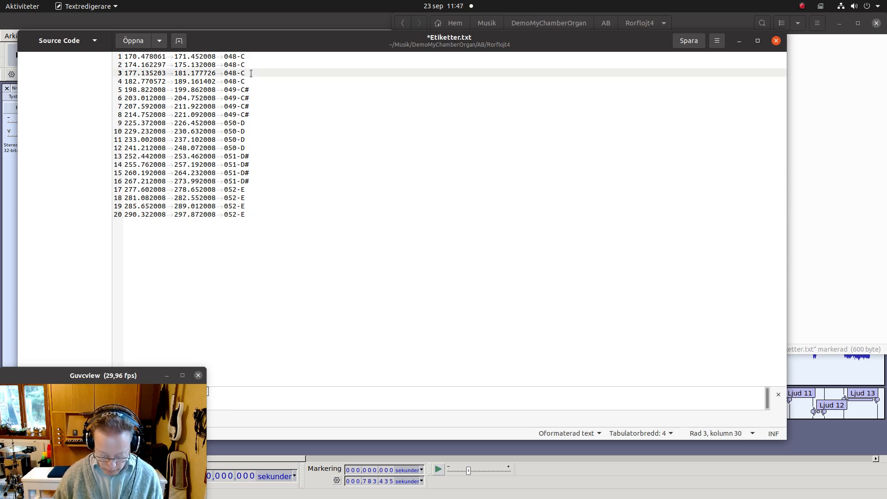
text(_1)
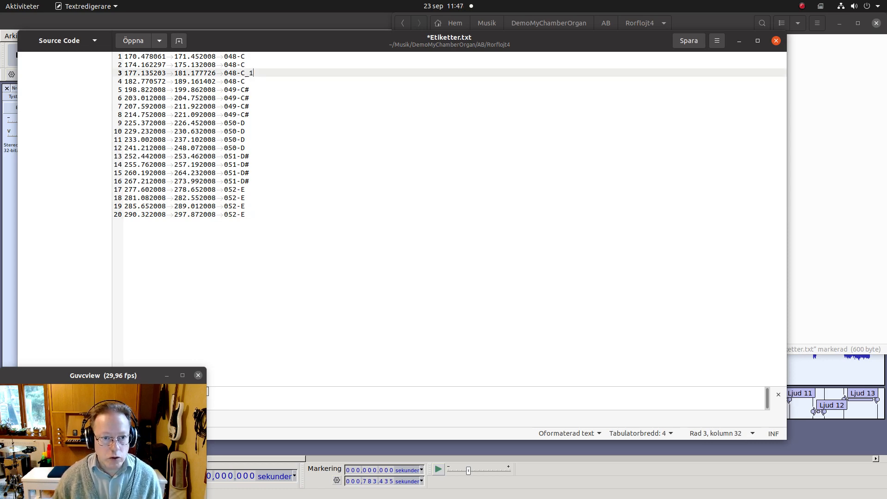
click(253, 105)
text(_1)
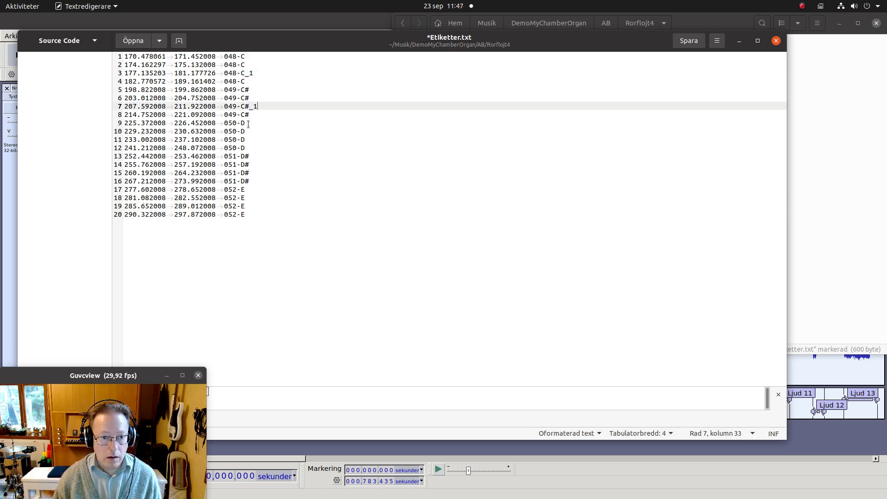
click(248, 140)
text(_1)
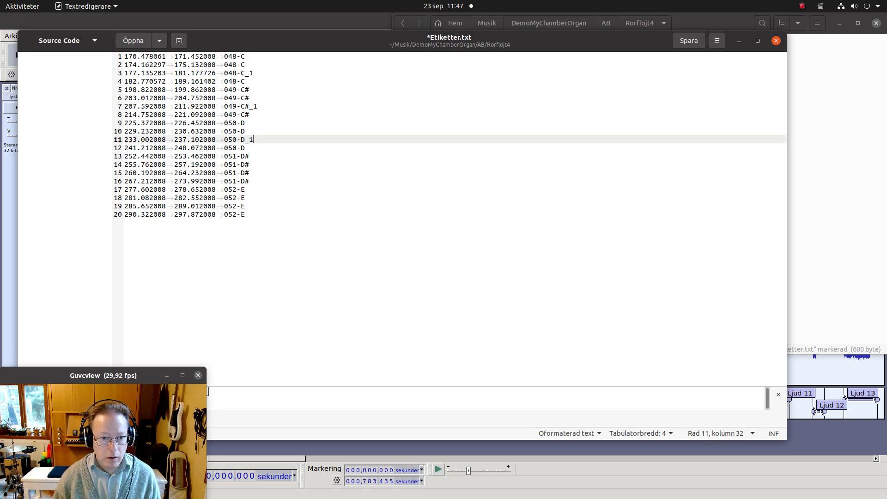
click(253, 173)
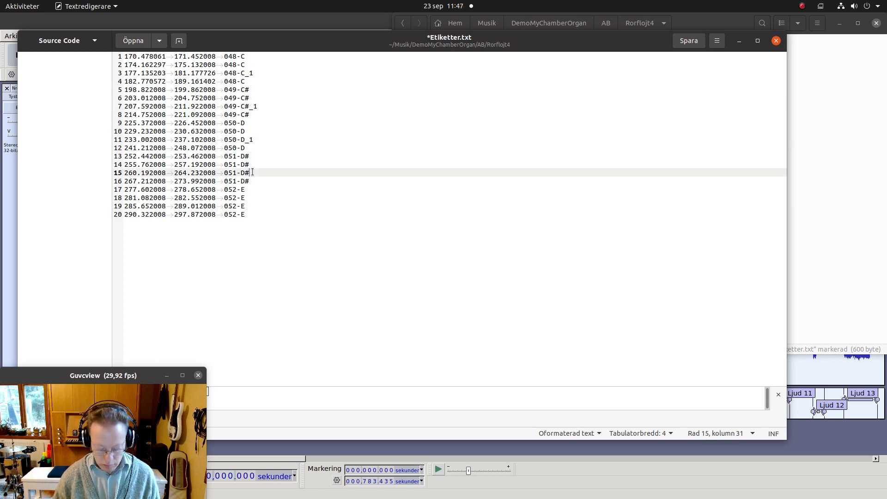
text(_1)
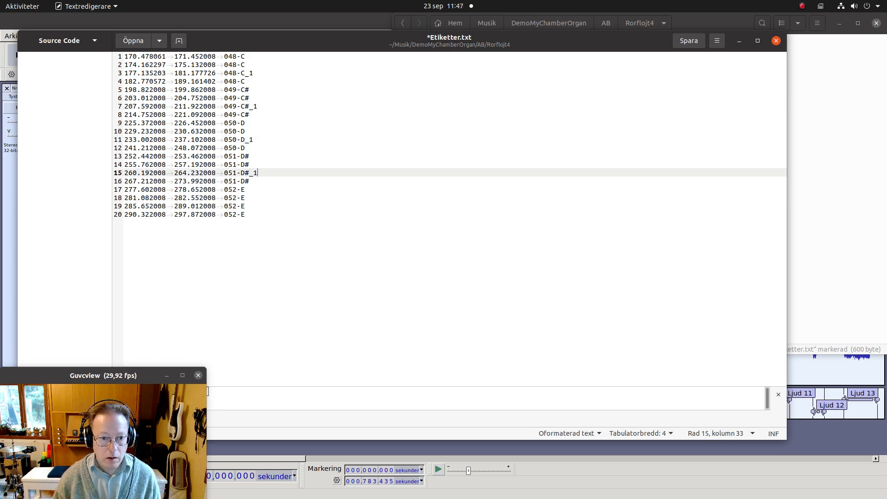
click(249, 206)
text(_1)
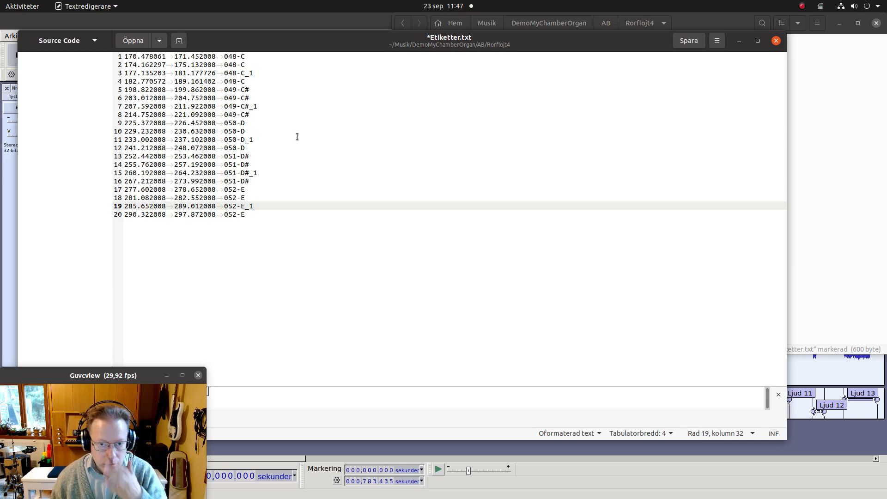
click(291, 159)
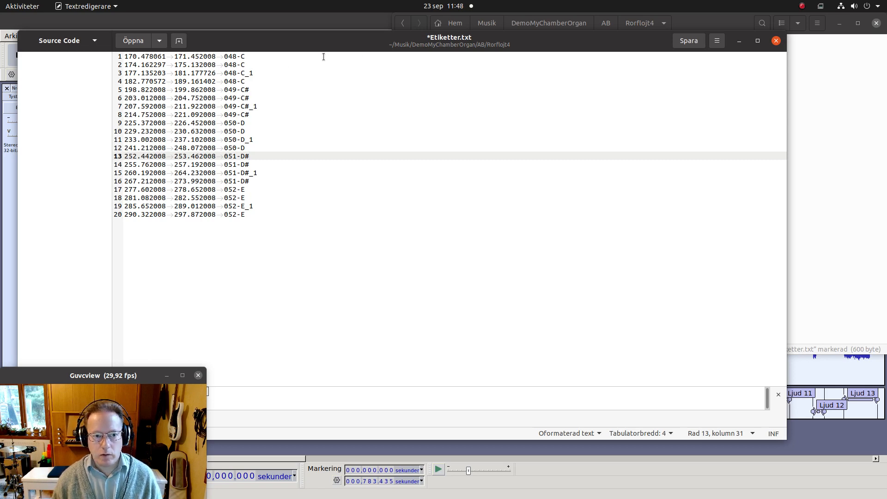
Create two new blank documents and return to Etiketter.txt.
click(179, 41)
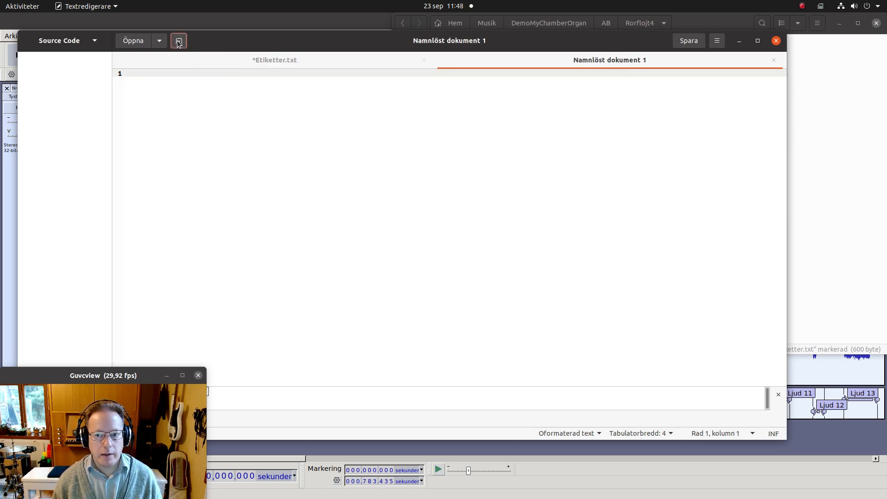
click(179, 41)
click(240, 56)
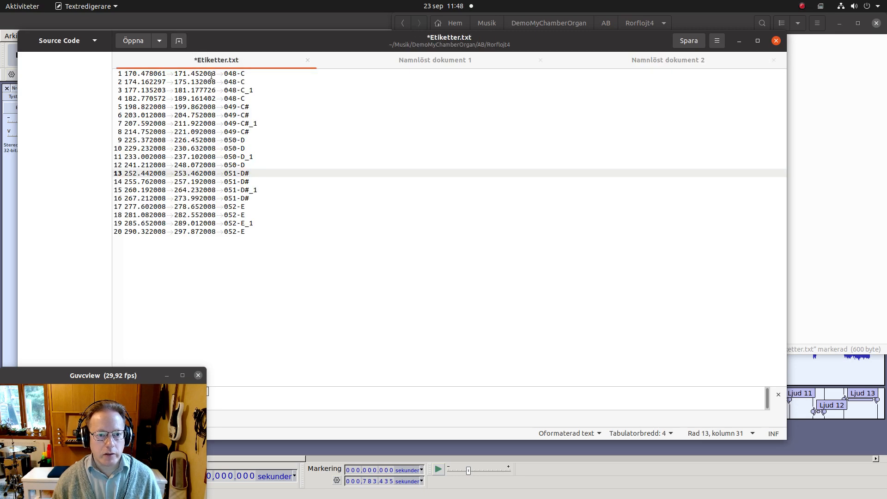
Move the first 048-C line from Etiketter.txt into the first new document and start a new line below it.
drag(250, 73, 111, 72)
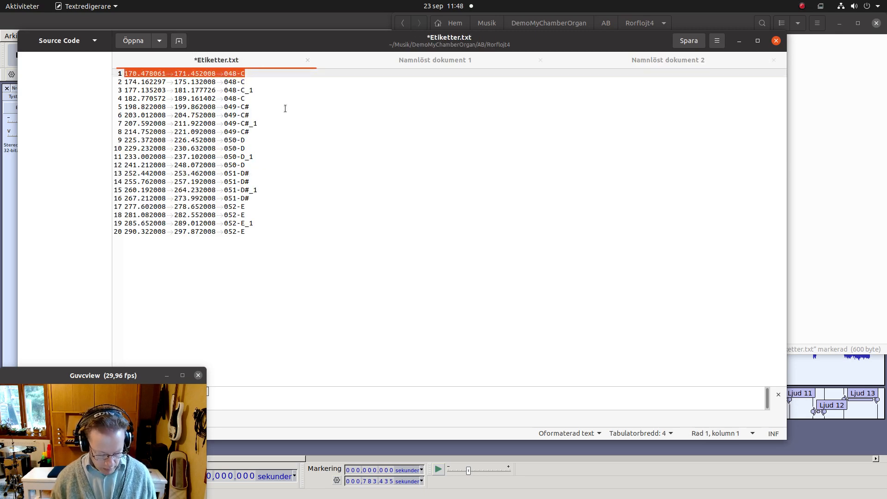
key(ctrl+x)
click(415, 60)
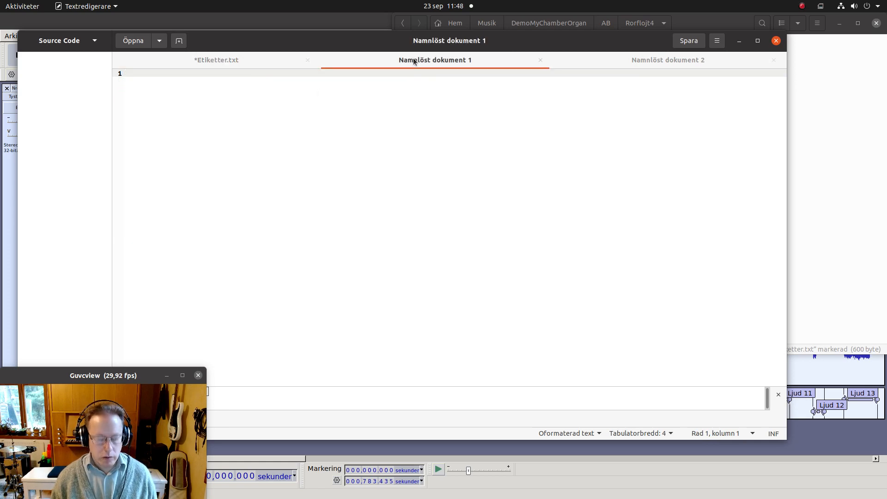
key(ctrl+v)
key(Return)
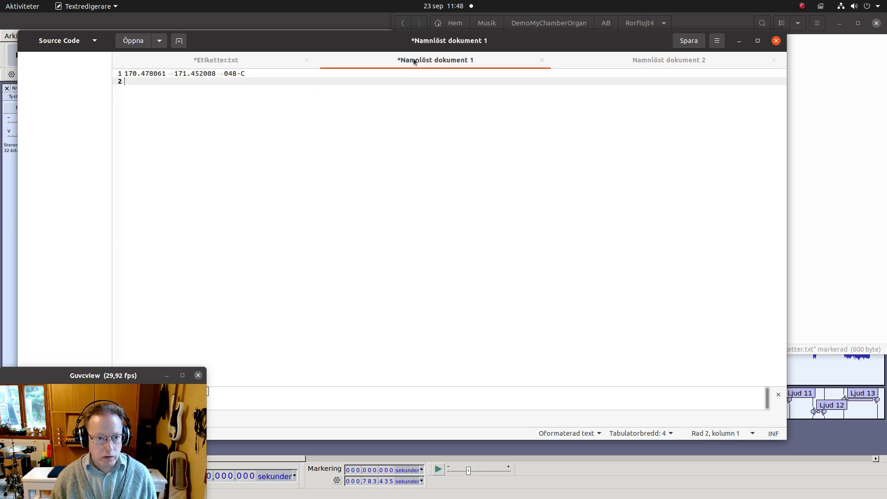
Move the first 049-C# line from Etiketter.txt to the second line of the first new document.
click(259, 60)
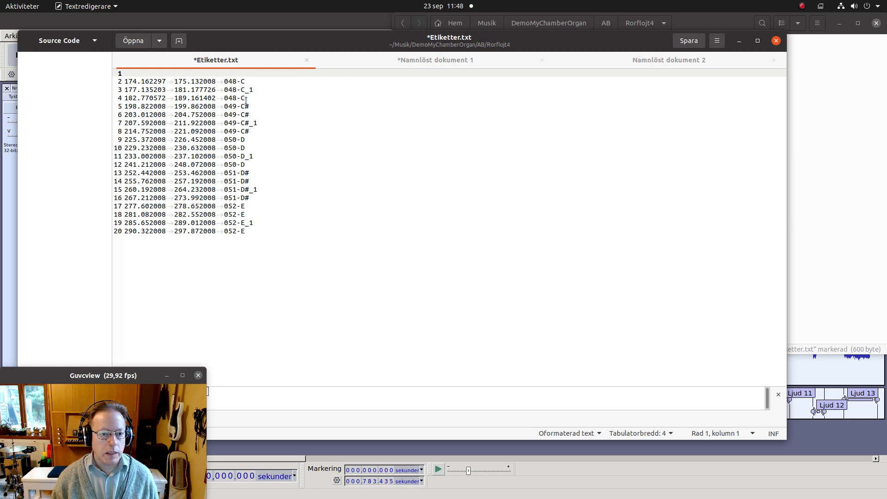
drag(250, 107, 123, 106)
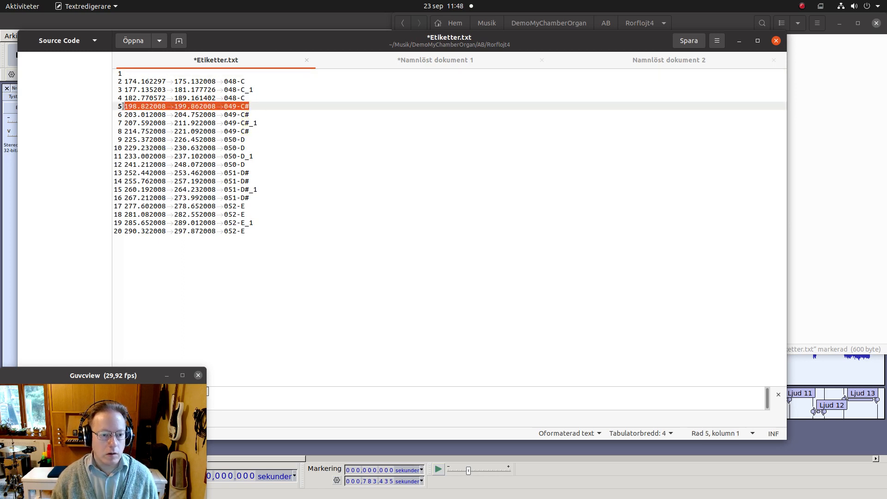
key(Delete)
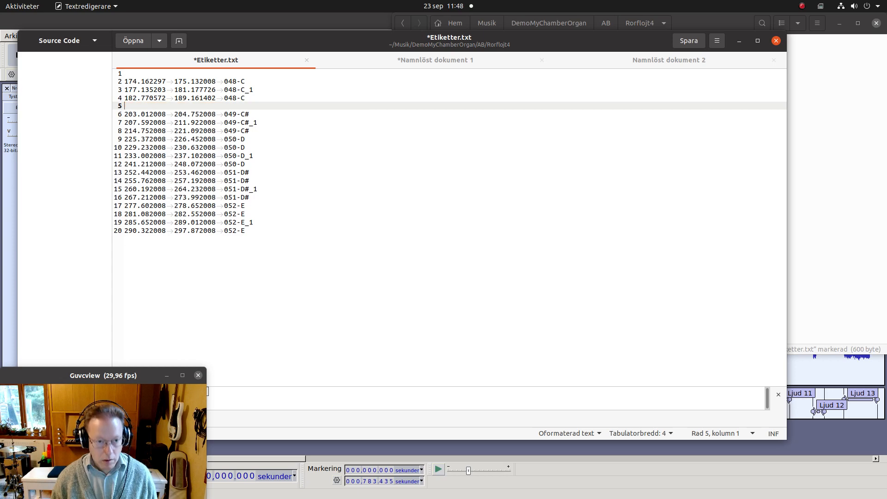
click(419, 59)
key(ctrl+v)
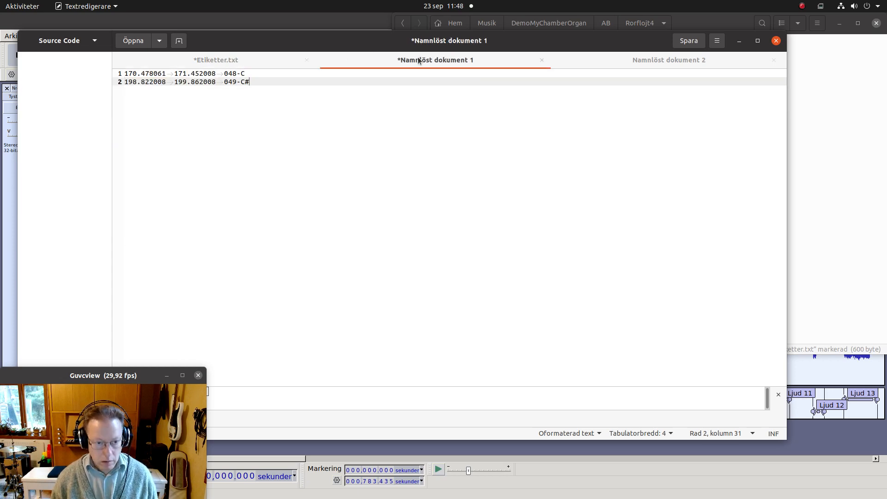
Move the first 050-D line from Etiketter.txt to a new third line in the first new document.
click(206, 60)
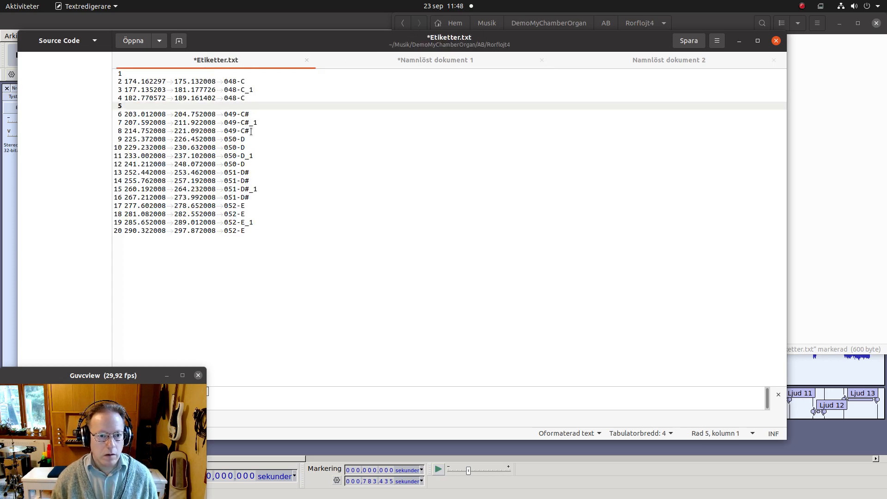
drag(249, 139, 117, 142)
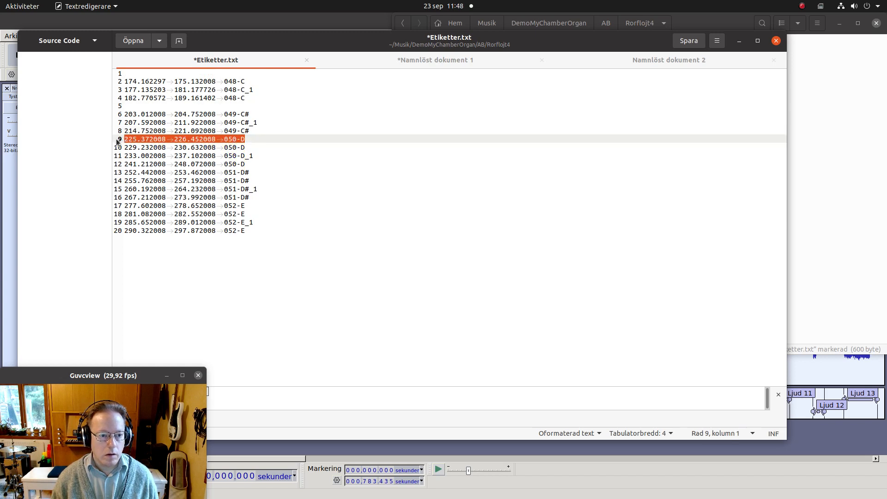
key(ctrl+x)
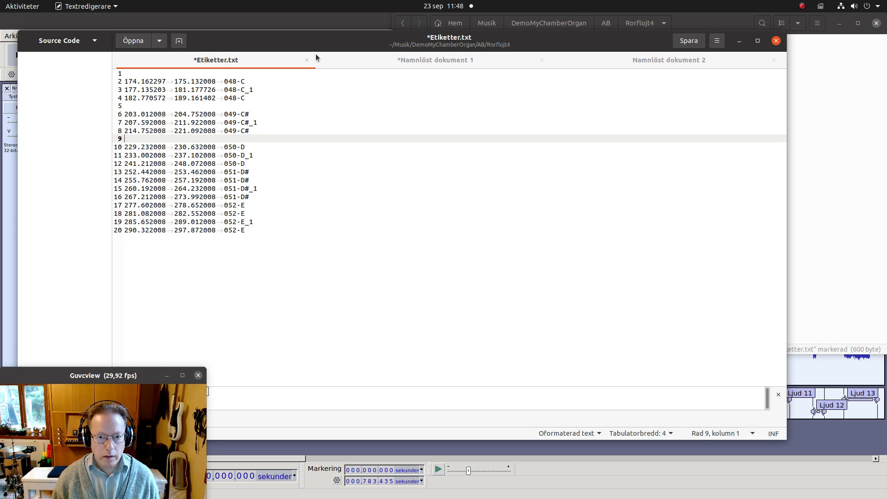
click(385, 54)
key(Return)
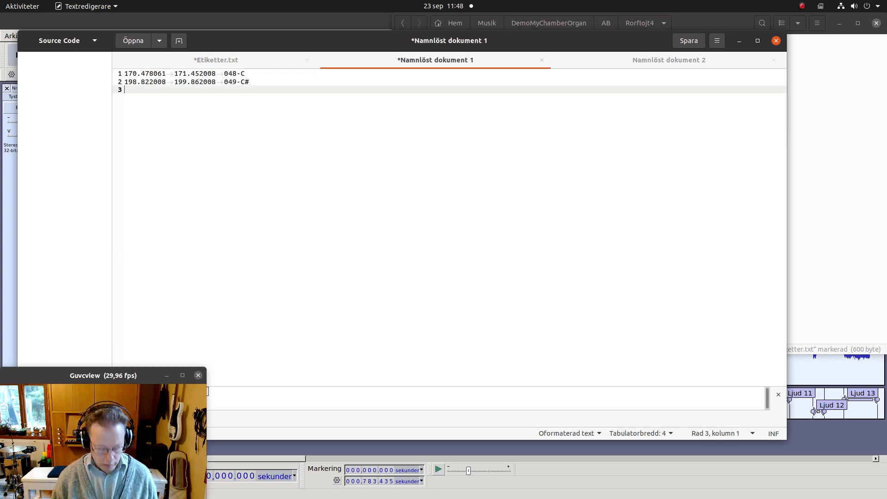
key(ctrl+v)
Move the first 051-D# line from Etiketter.txt to a new fourth line in the first new document.
click(187, 61)
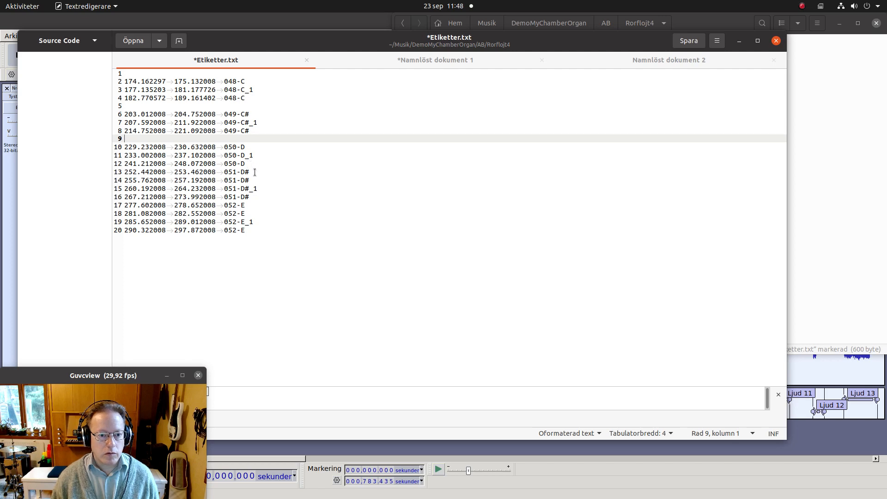
drag(255, 172, 120, 175)
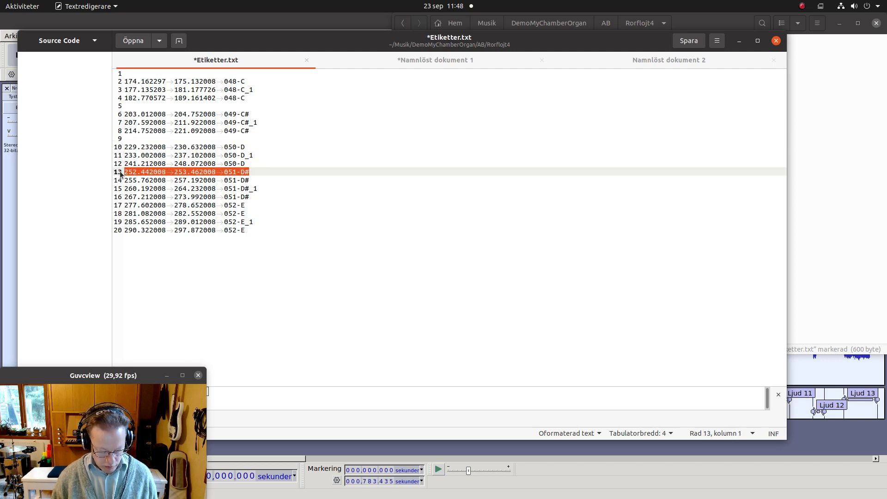
key(ctrl+x)
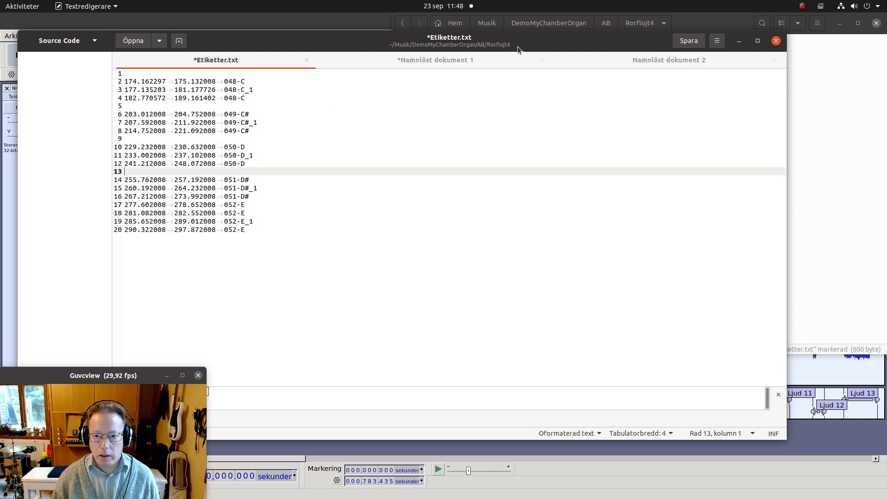
click(469, 60)
key(Return)
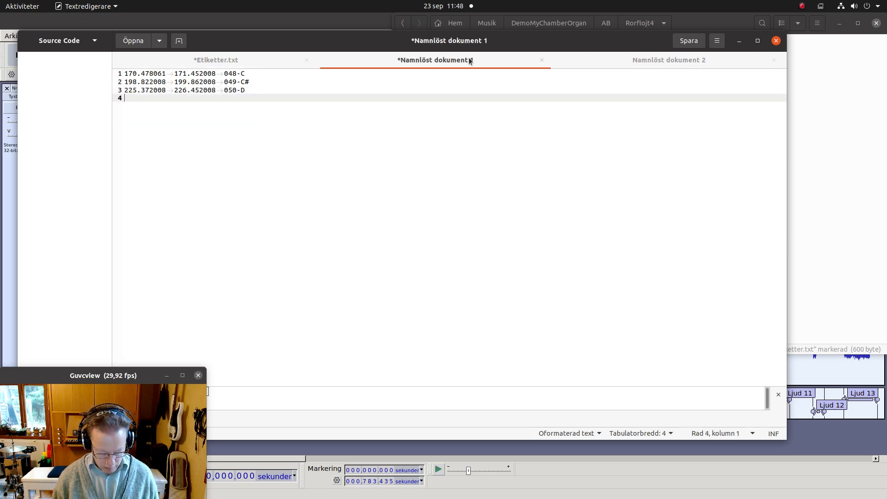
key(ctrl+v)
Move the first 052-E line from Etiketter.txt to a new fifth line in the first new document.
click(262, 57)
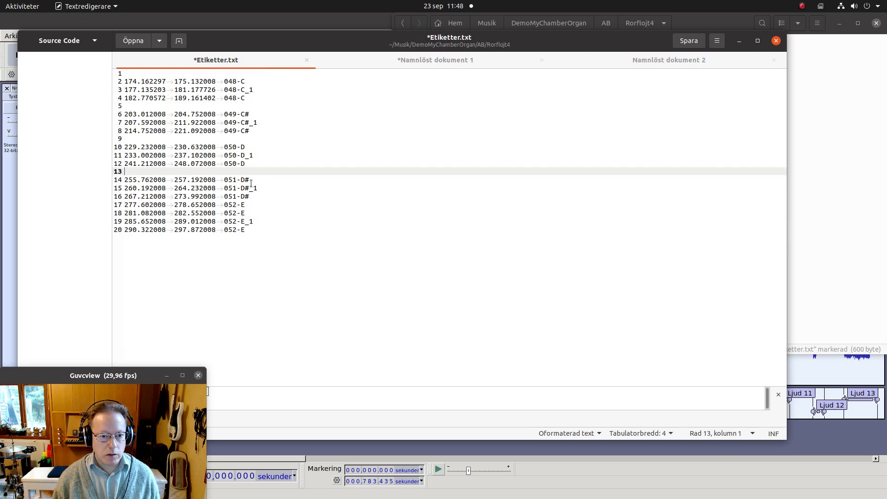
drag(249, 204, 98, 205)
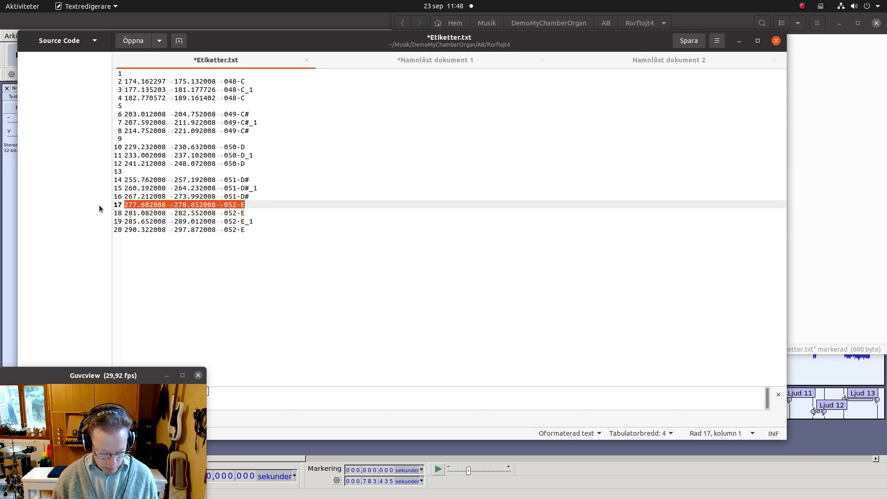
key(Delete)
click(424, 62)
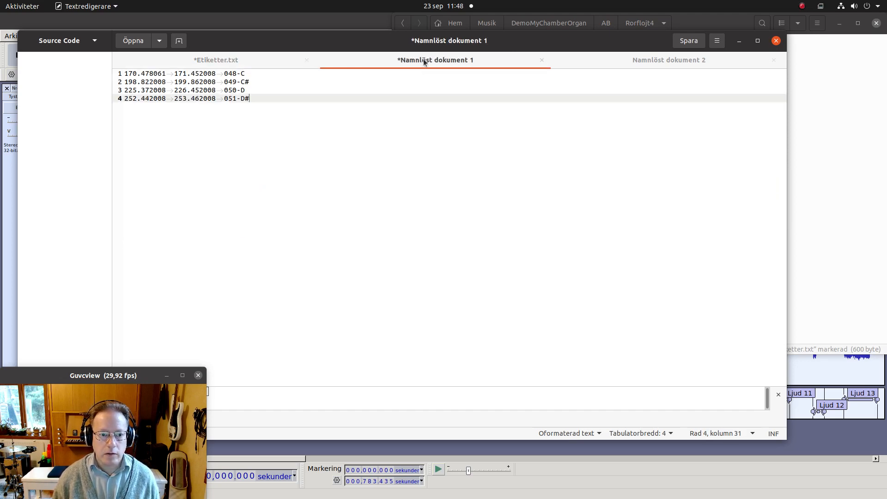
key(Return)
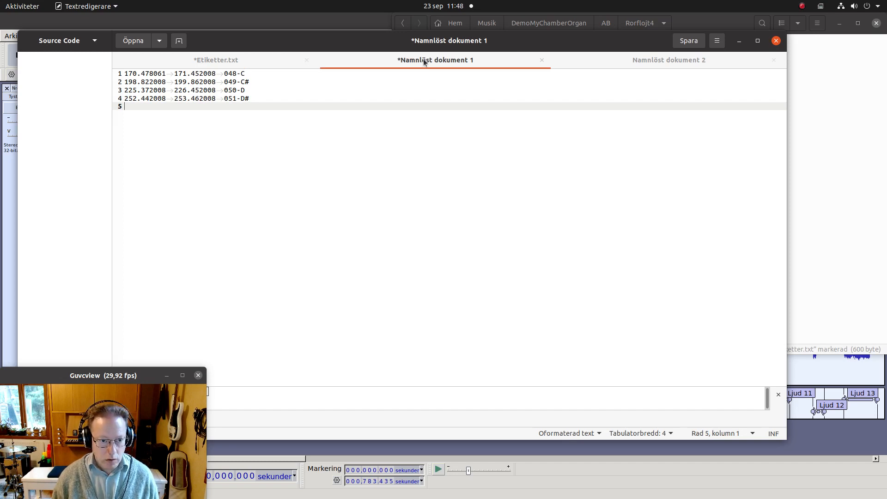
key(ctrl+v)
Move the first remaining 048-C line from Etiketter.txt into the empty second new document.
click(245, 60)
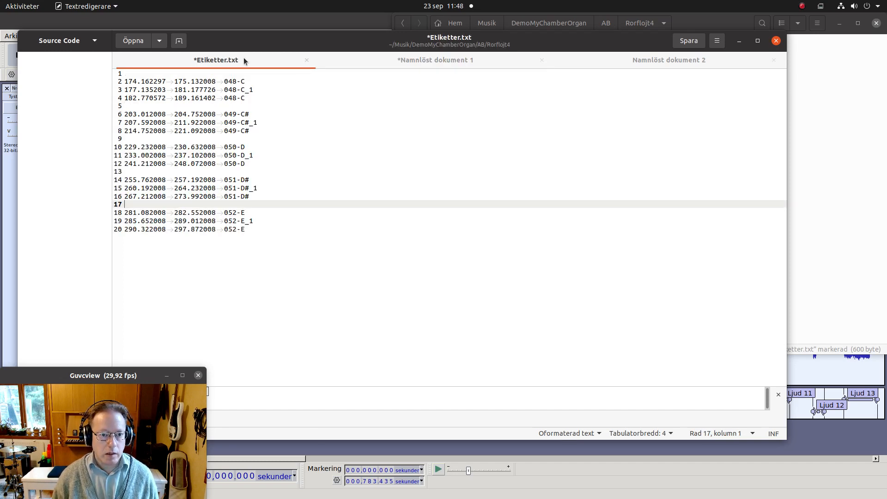
drag(246, 79, 119, 80)
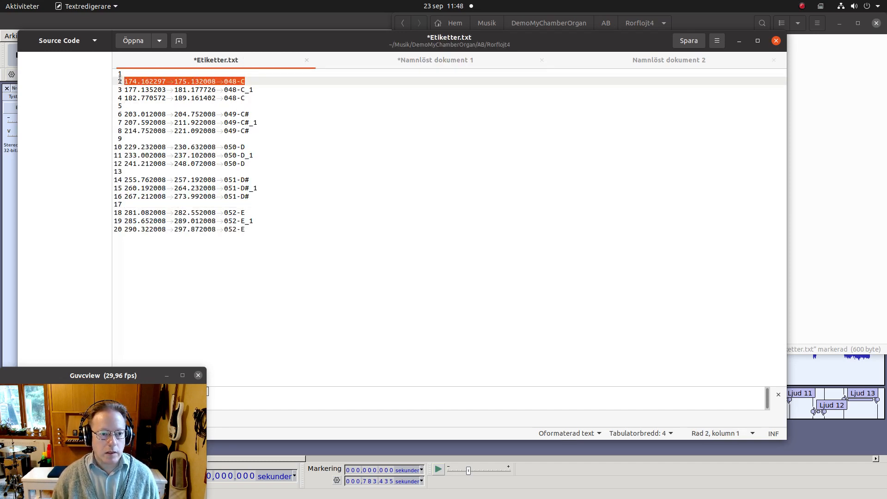
key(ctrl+x)
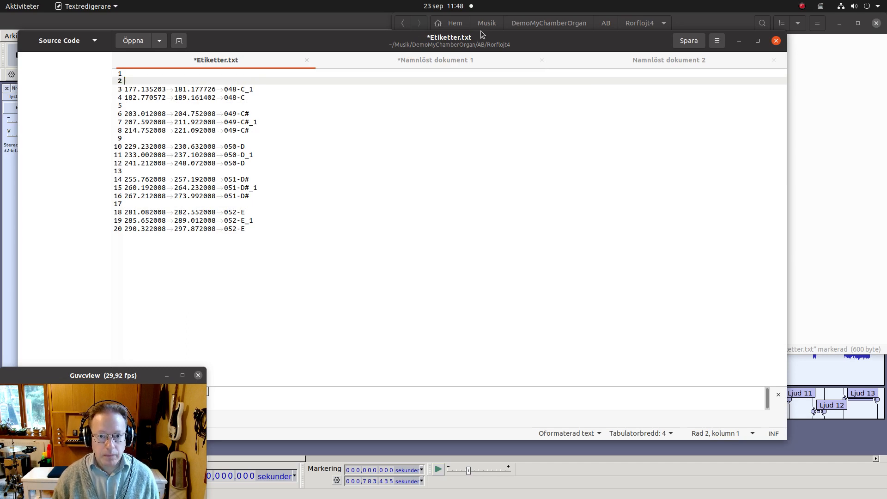
click(650, 59)
key(ctrl+v)
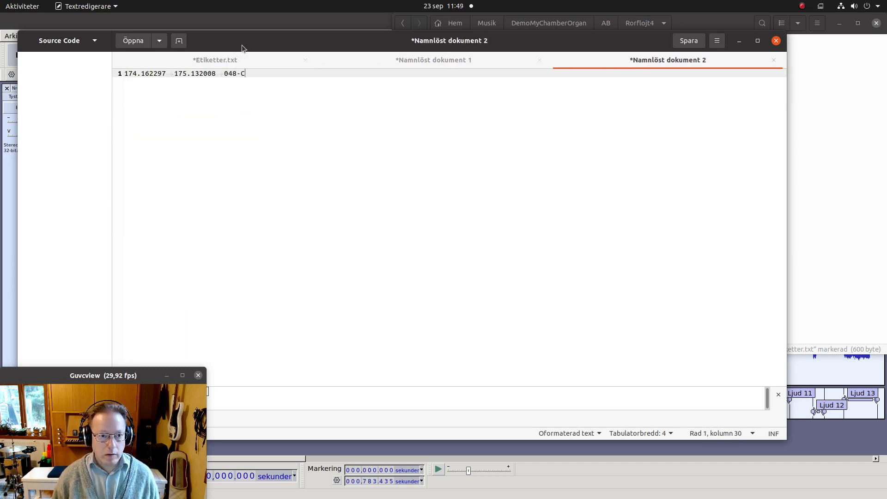
Move the first remaining 049-C# line from Etiketter.txt to a new second line in the second new document.
click(227, 61)
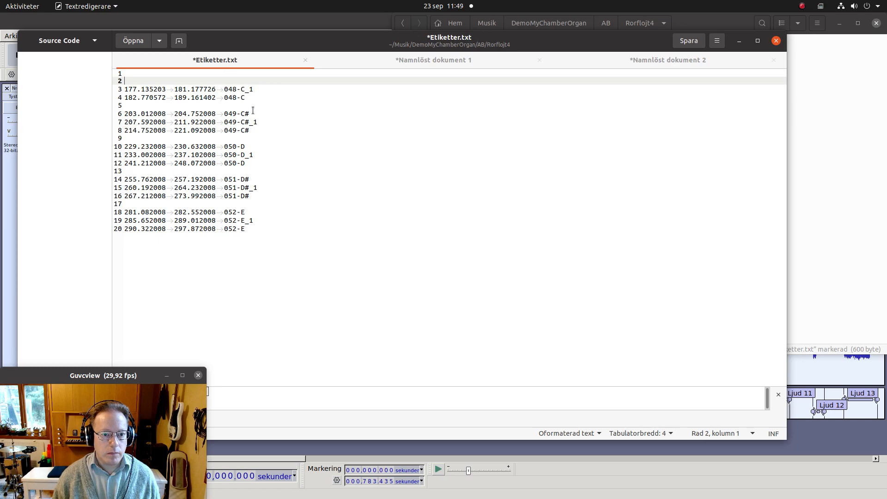
drag(252, 114, 121, 115)
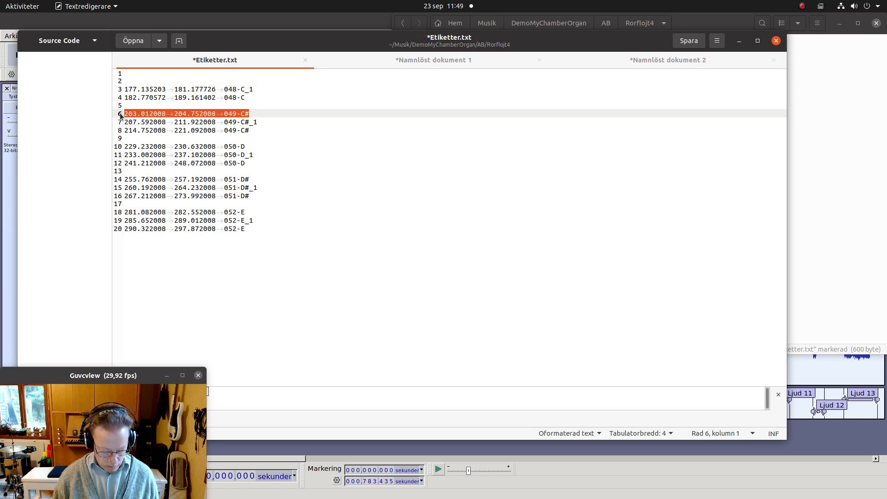
key(ctrl+x)
click(627, 63)
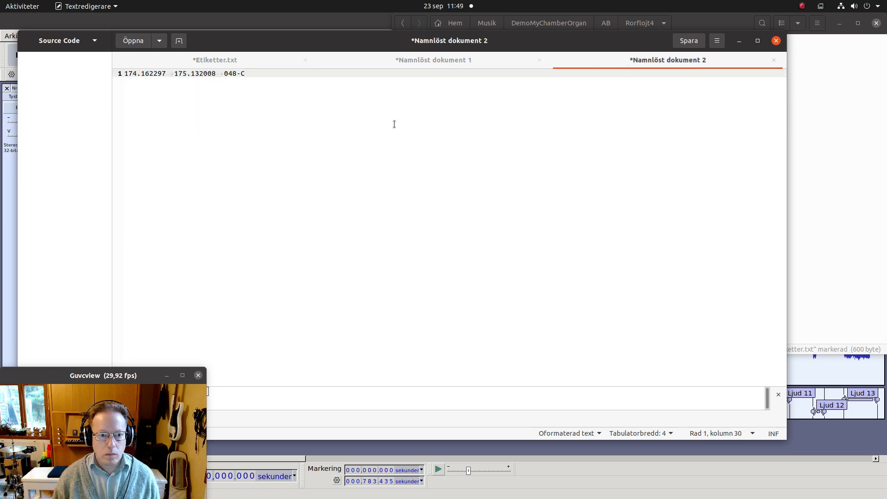
key(Return)
key(ctrl+v)
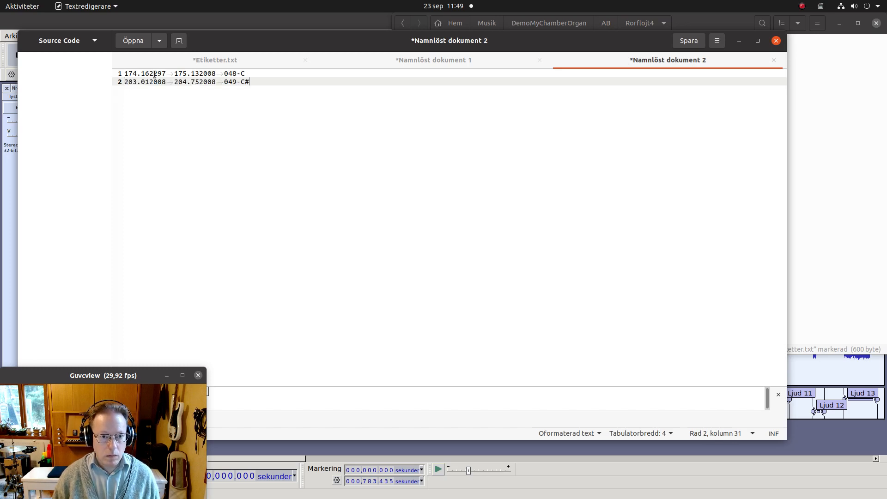
Move the first remaining 050-D line from Etiketter.txt to a new third line in the second new document.
click(217, 60)
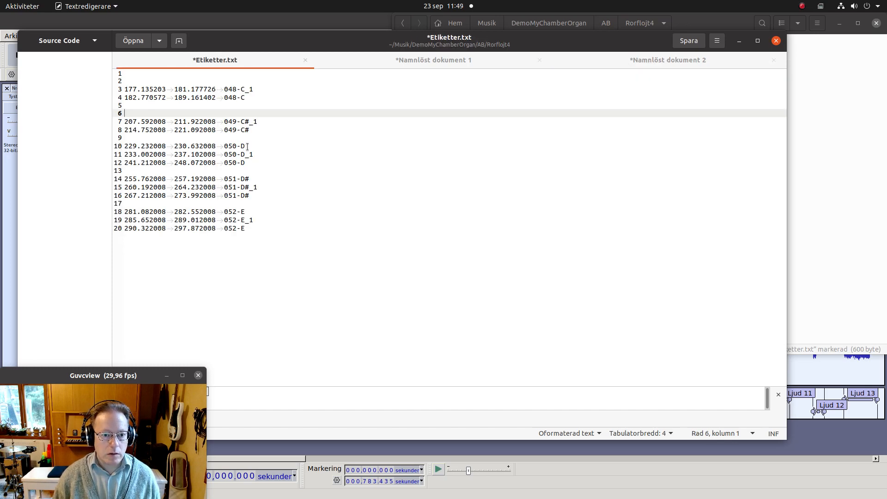
drag(248, 146, 121, 147)
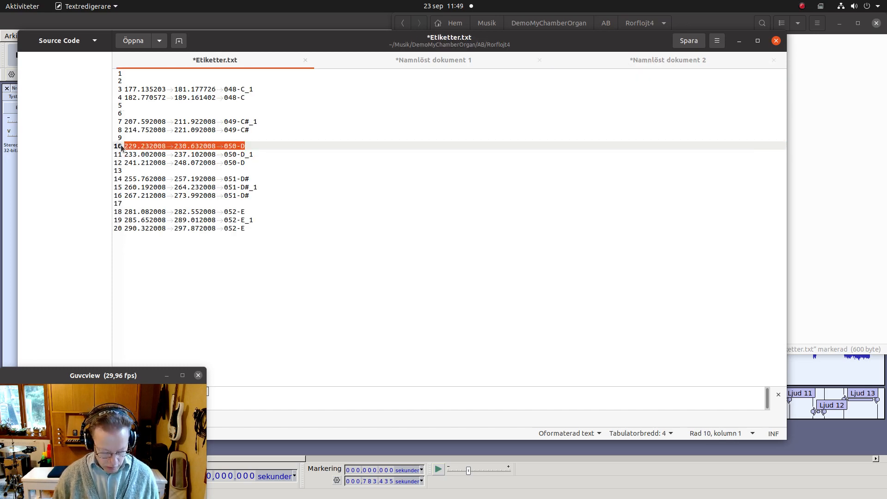
key(ctrl+x)
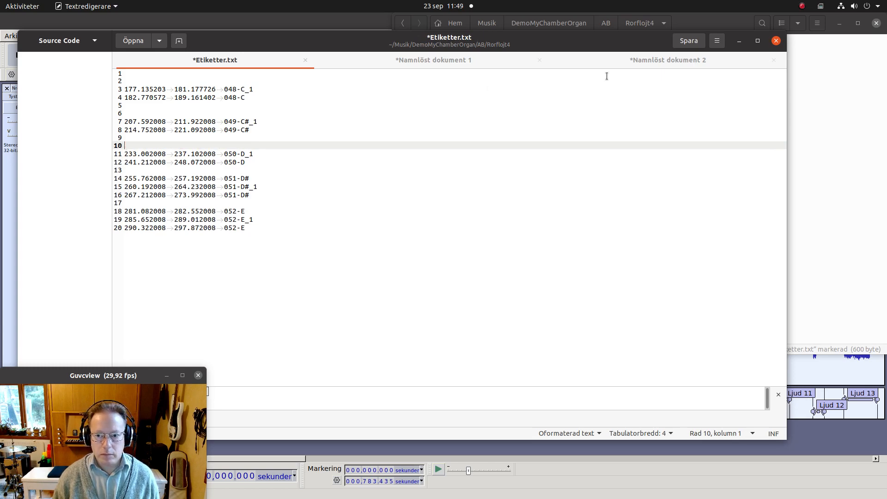
click(632, 65)
key(Return)
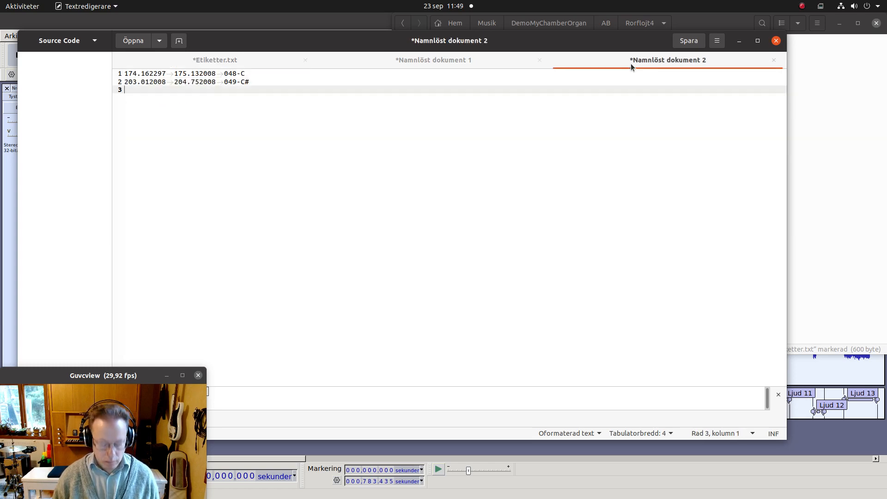
key(ctrl+v)
Move the first remaining 051-D# line from Etiketter.txt to a new fourth line in the second new document.
click(244, 59)
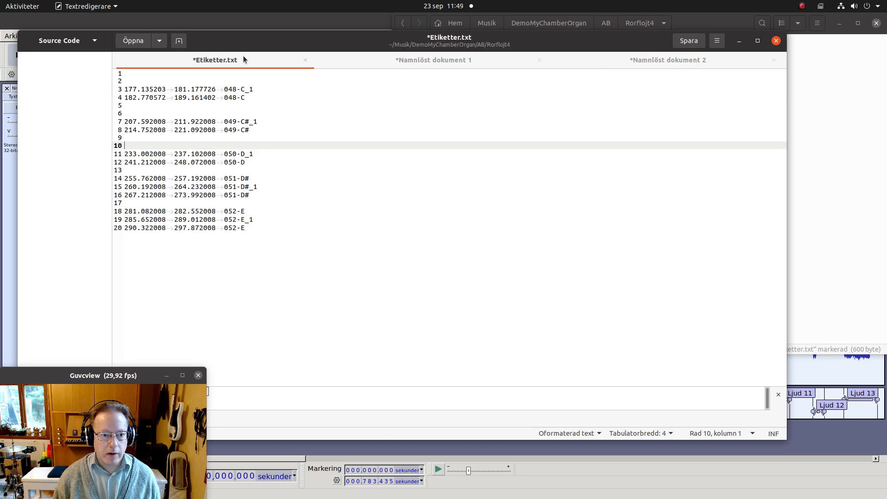
drag(250, 178, 120, 180)
key(ctrl+x)
click(665, 60)
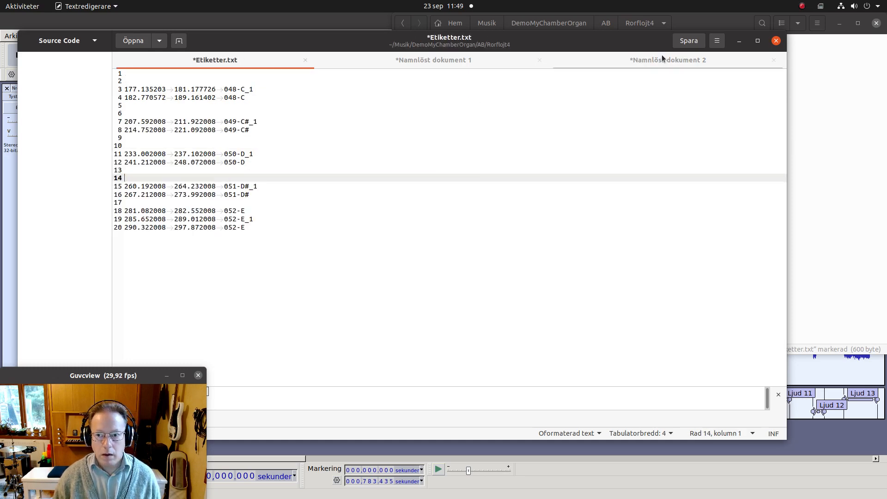
key(Return)
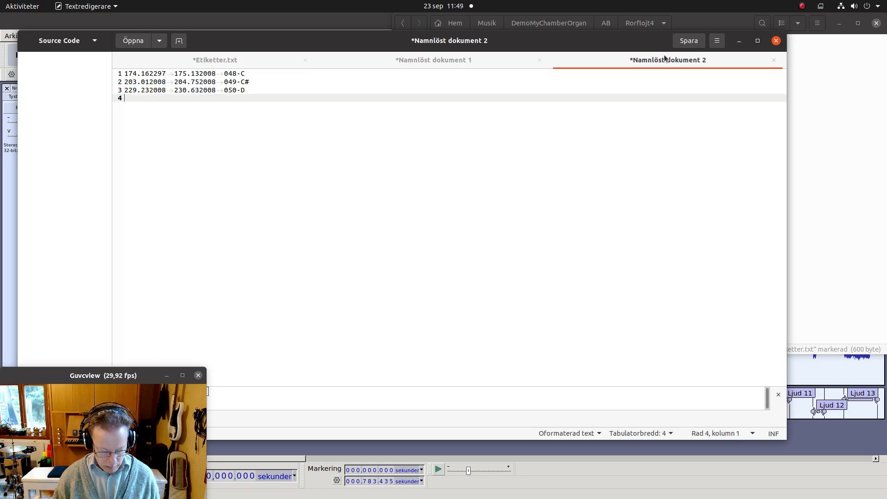
key(ctrl+v)
Move the first remaining 052-E line from Etiketter.txt to a new fifth line in the second new document.
click(247, 60)
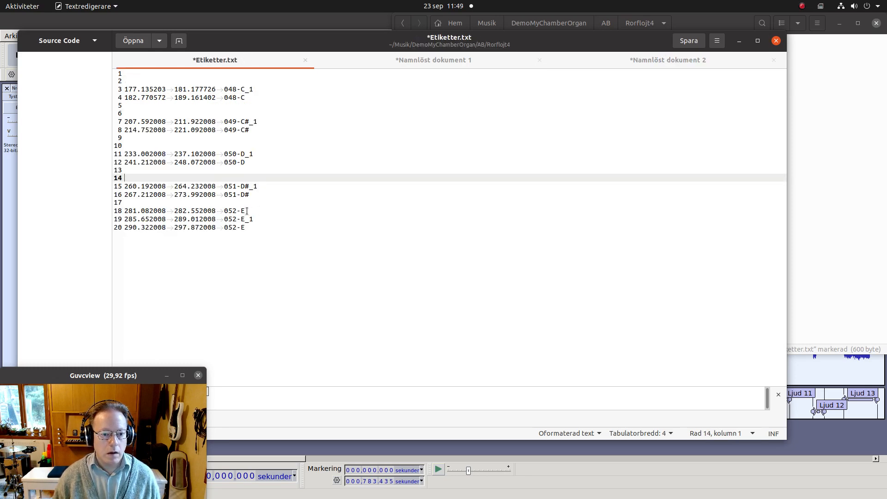
drag(247, 211, 120, 208)
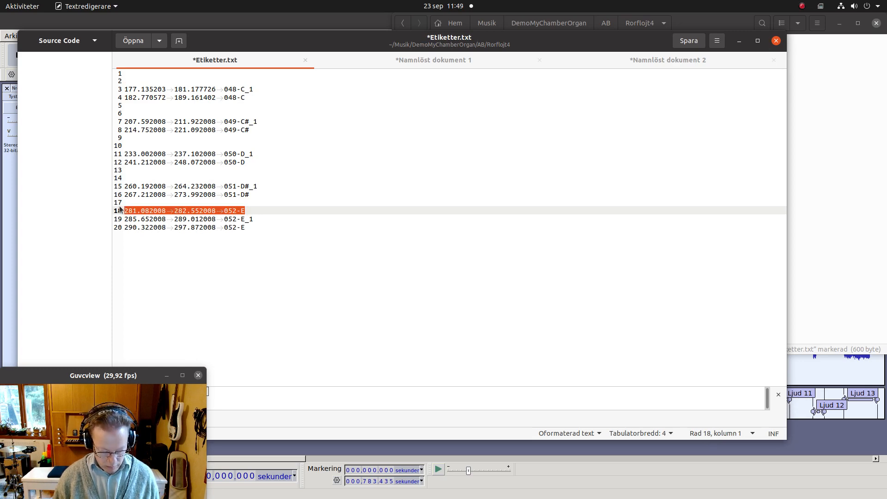
key(ctrl+x)
click(642, 60)
key(Return)
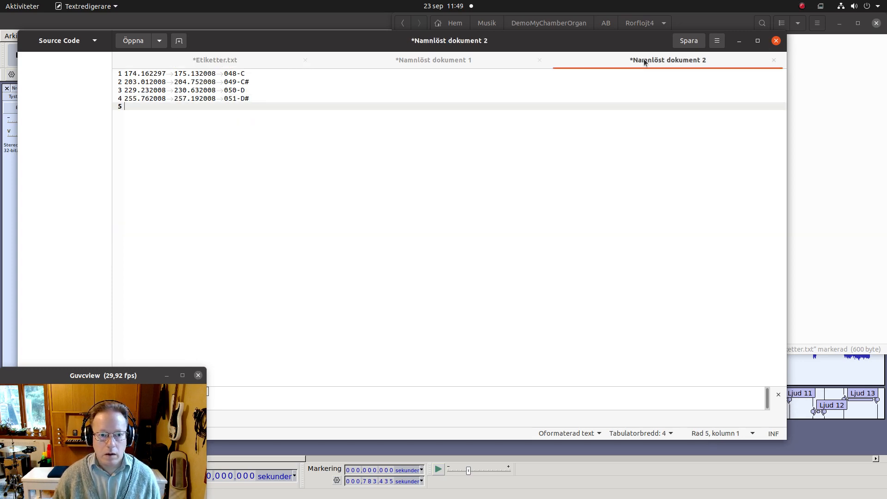
key(ctrl+v)
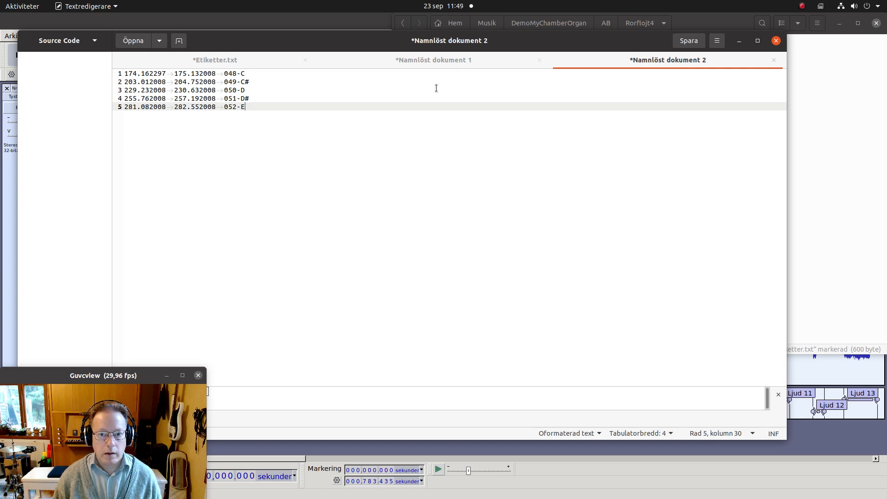
Save the second new document as Short.txt in the Musik/DemoMyChamberOrgan/AB/Rorflojt4 folder.
click(689, 41)
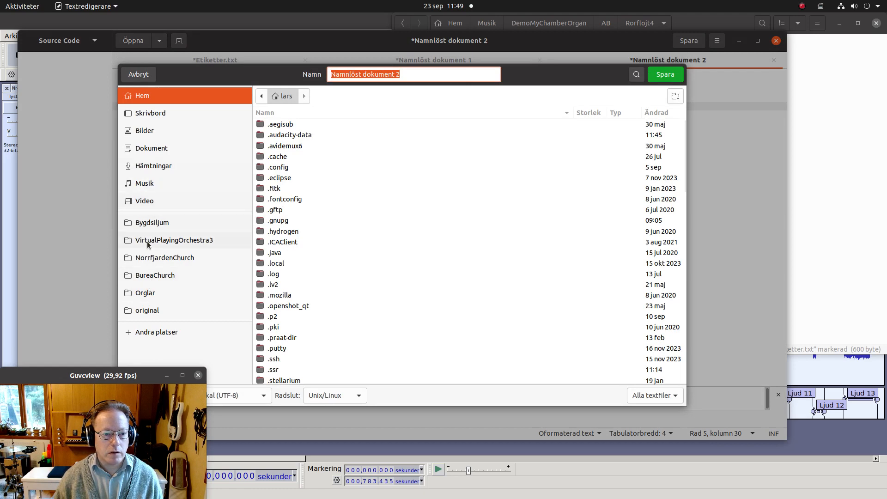
click(152, 183)
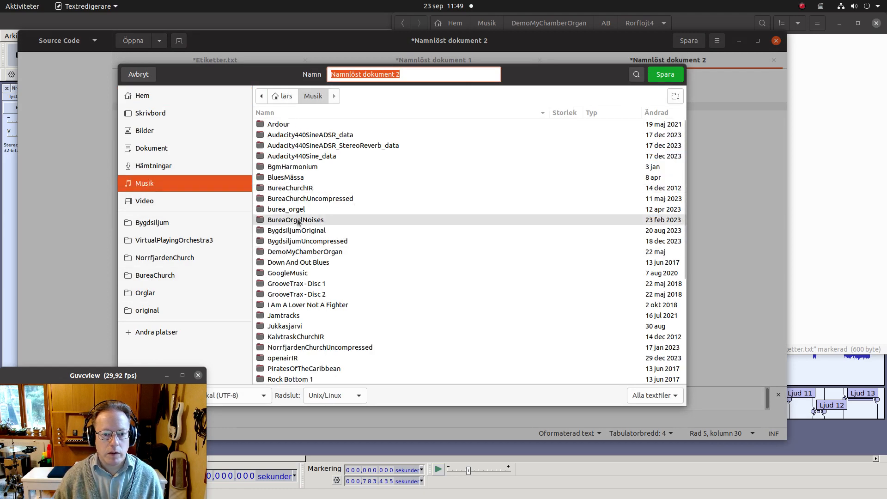
double_click(299, 252)
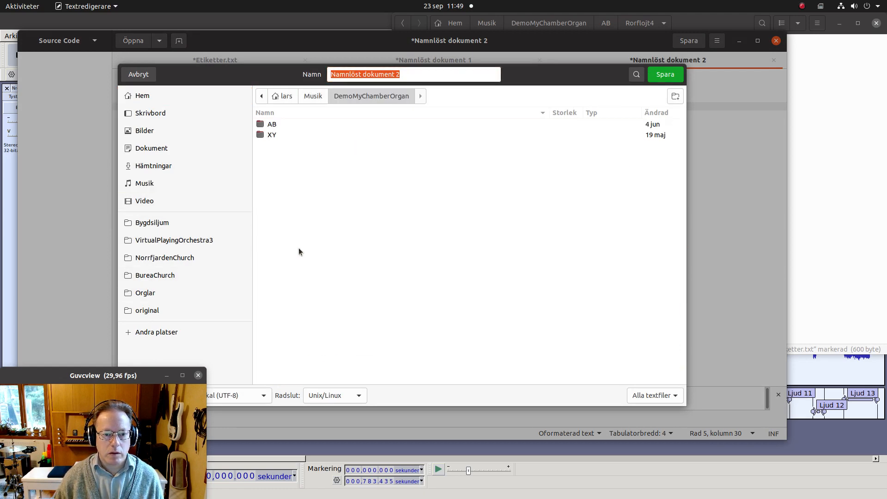
double_click(277, 124)
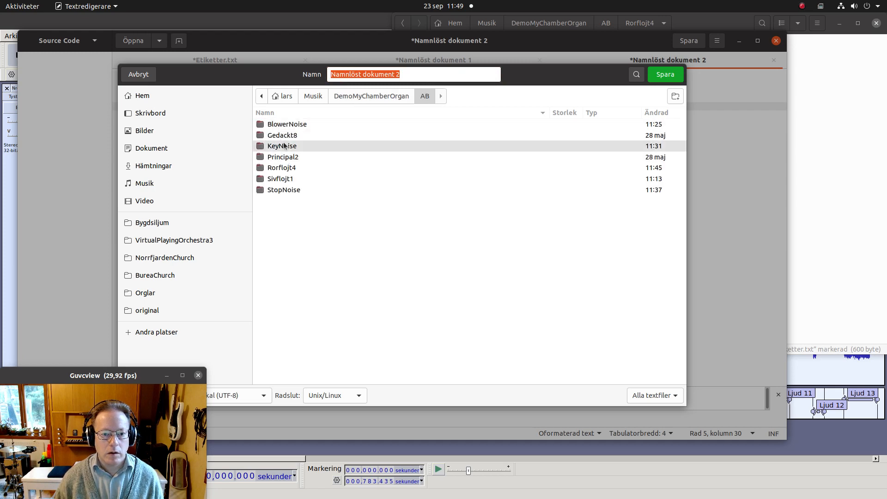
double_click(284, 168)
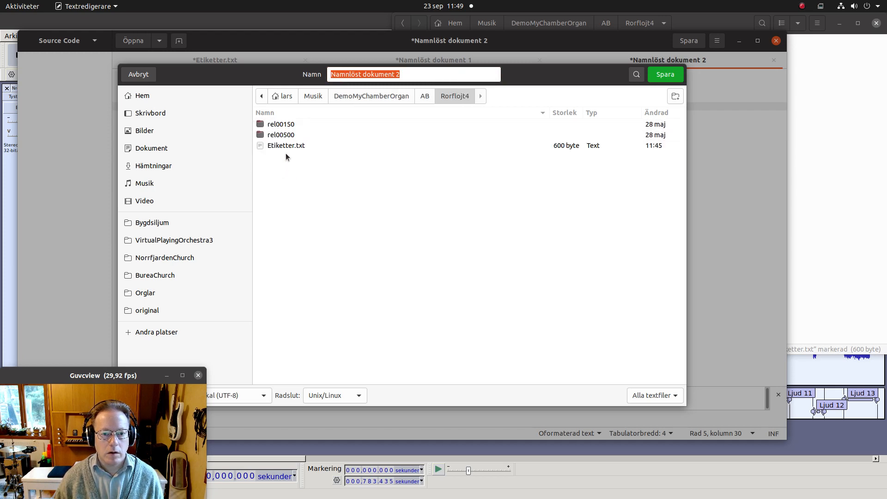
drag(416, 75, 284, 81)
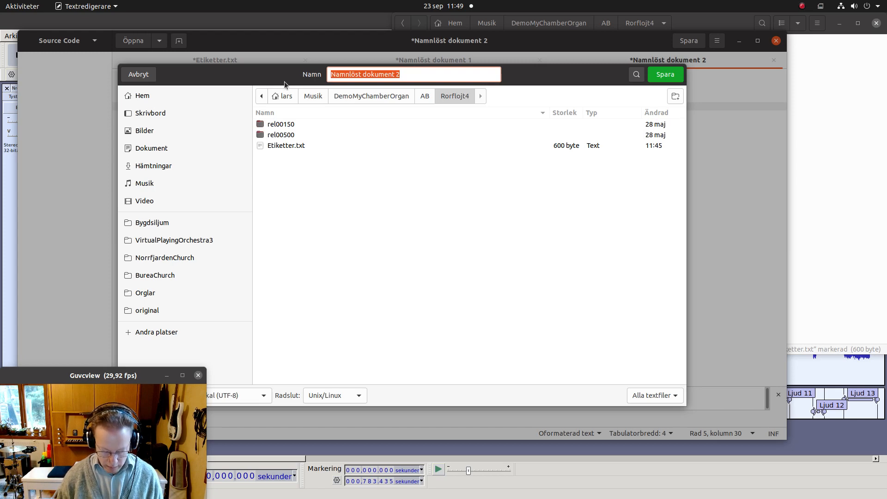
text(S)
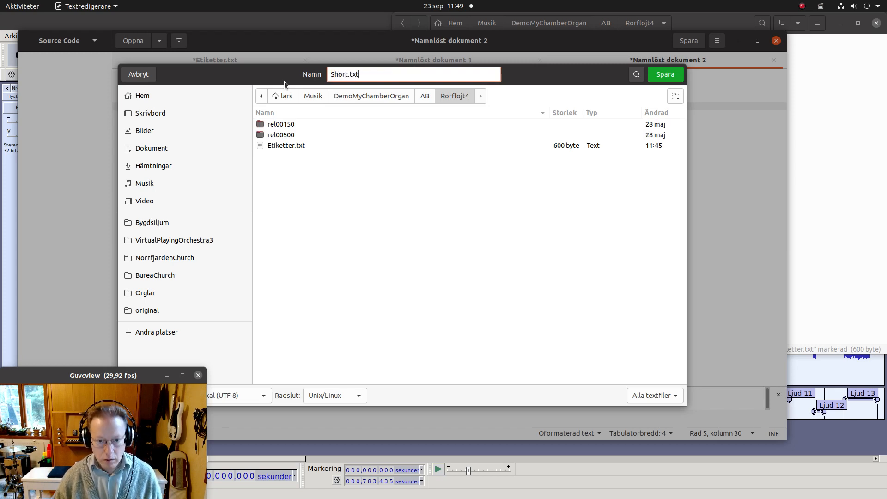
text(hort.txt)
key(Return)
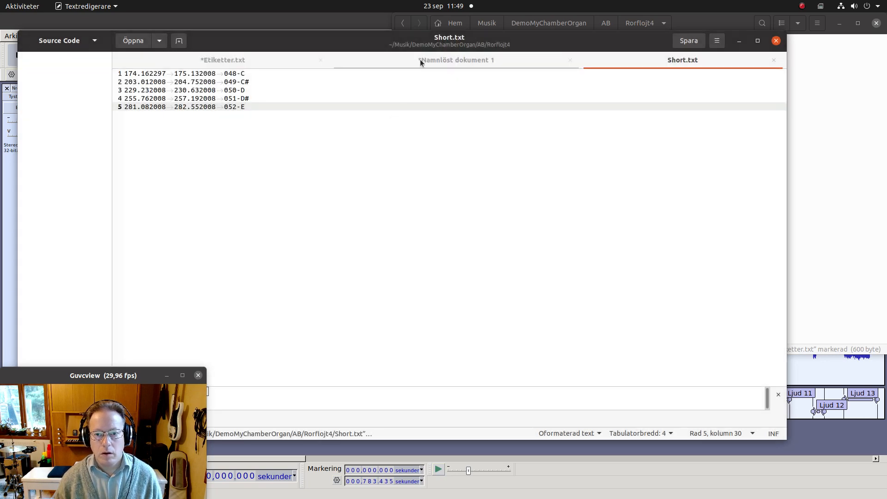
Save the first new document as Staccato.txt in the Rorflojt4 folder.
click(421, 63)
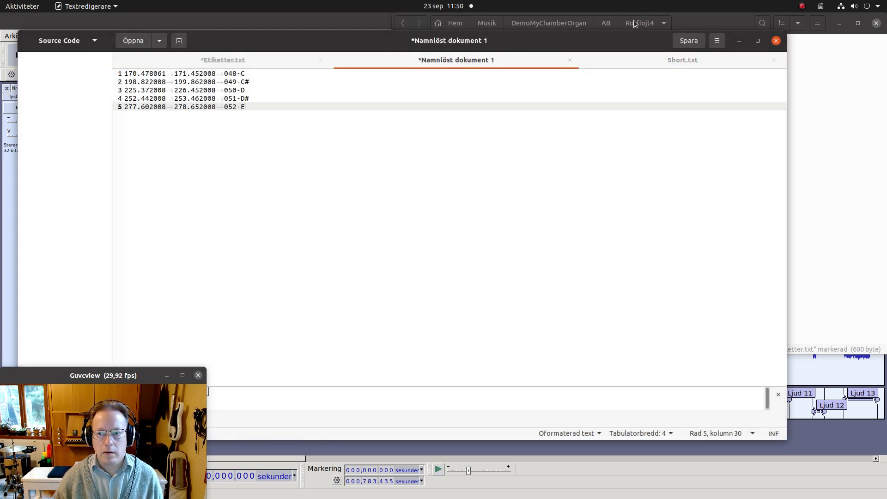
click(688, 41)
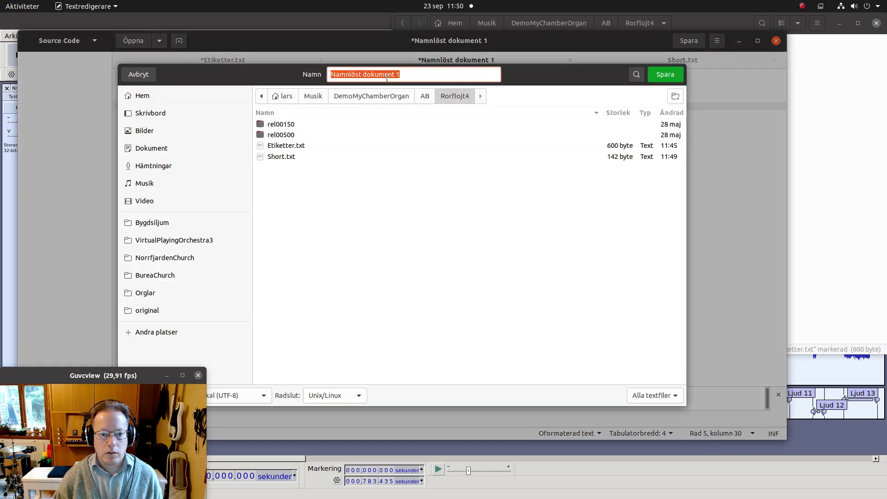
text(Staccato.txt)
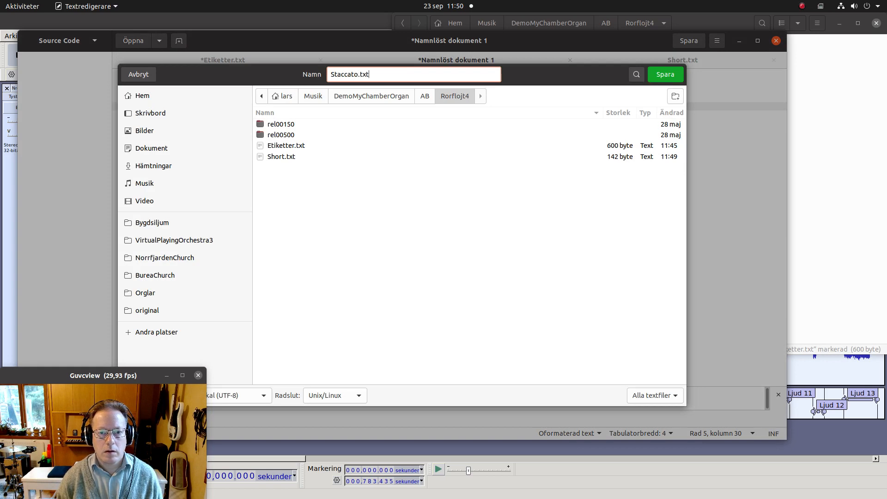
key(Return)
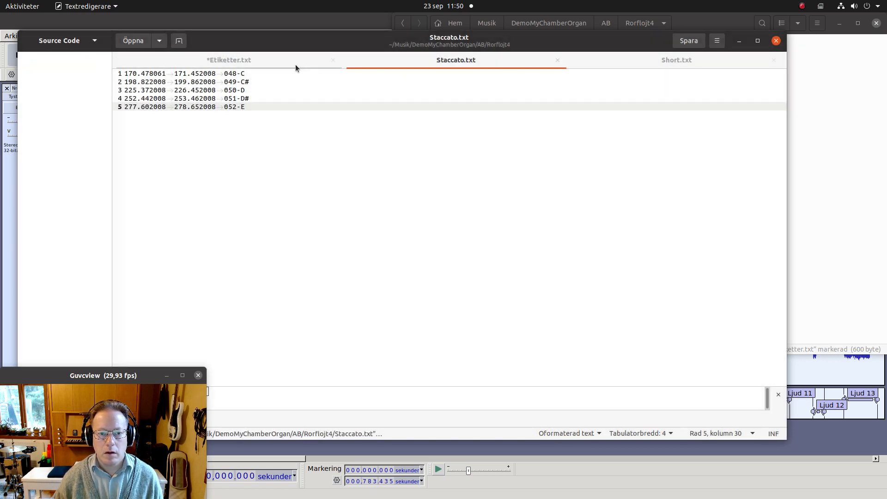
Remove all the blank lines from Etiketter.txt, so that only the ten remaining label lines from 048-C_1 to 052-E are left.
click(278, 61)
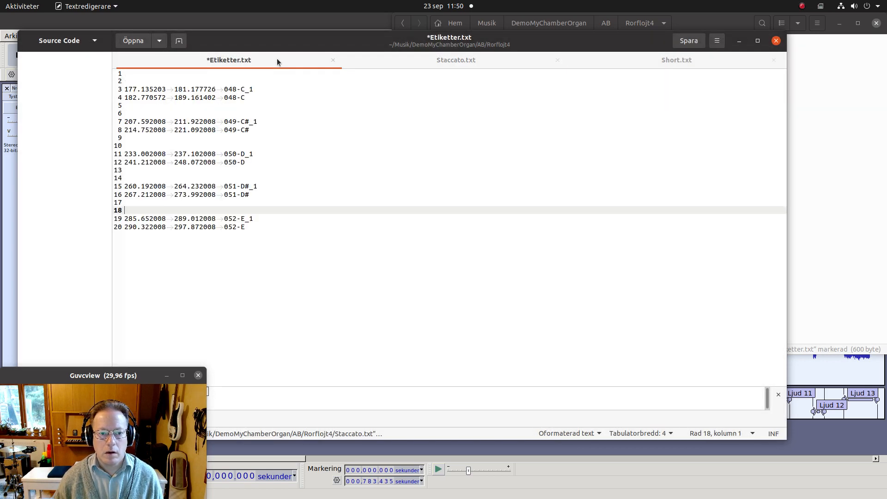
key(BackSpace)
key(BackSpace)
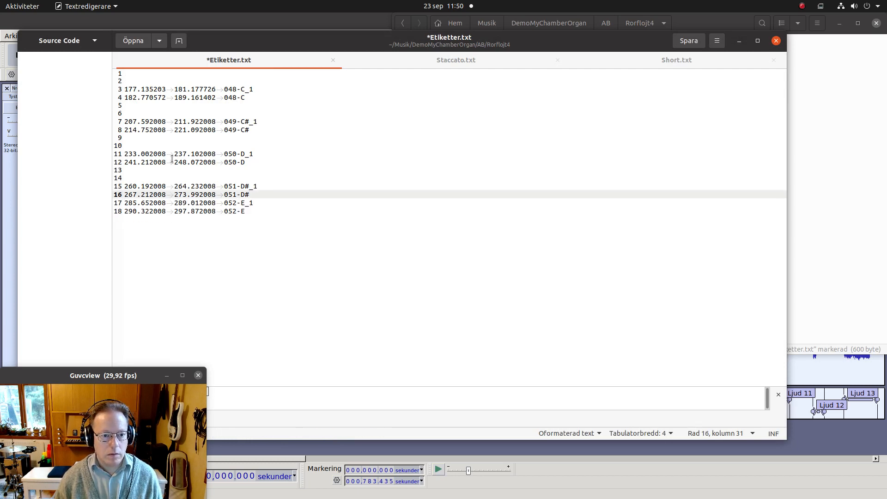
click(170, 178)
key(BackSpace)
key(BackSpace)
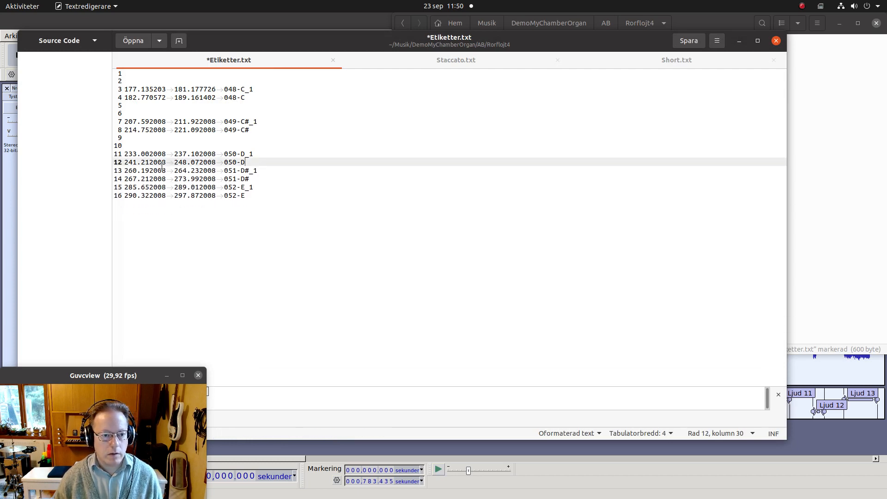
click(159, 146)
key(BackSpace)
key(BackSpace)
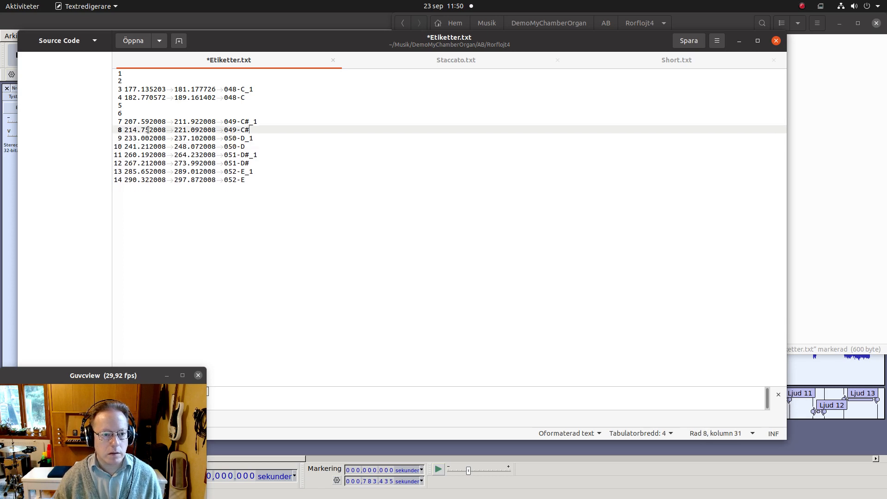
click(144, 112)
key(BackSpace)
key(BackSpace)
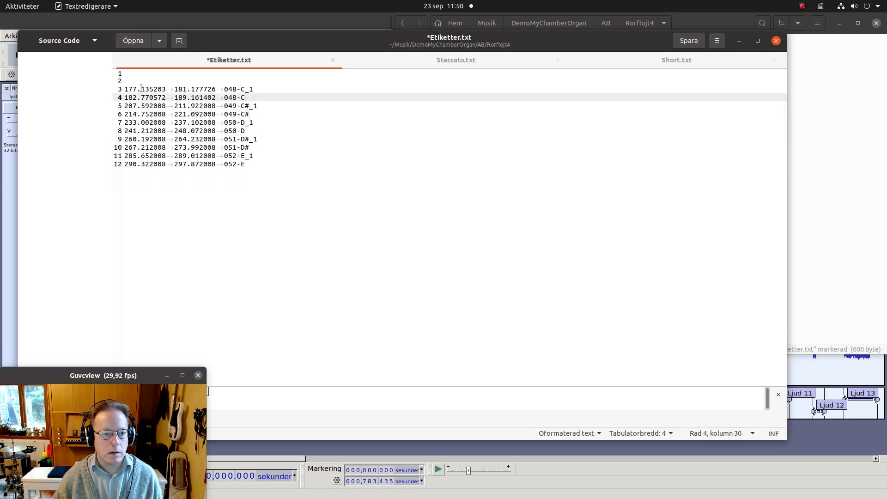
click(131, 73)
key(Delete)
key(Delete)
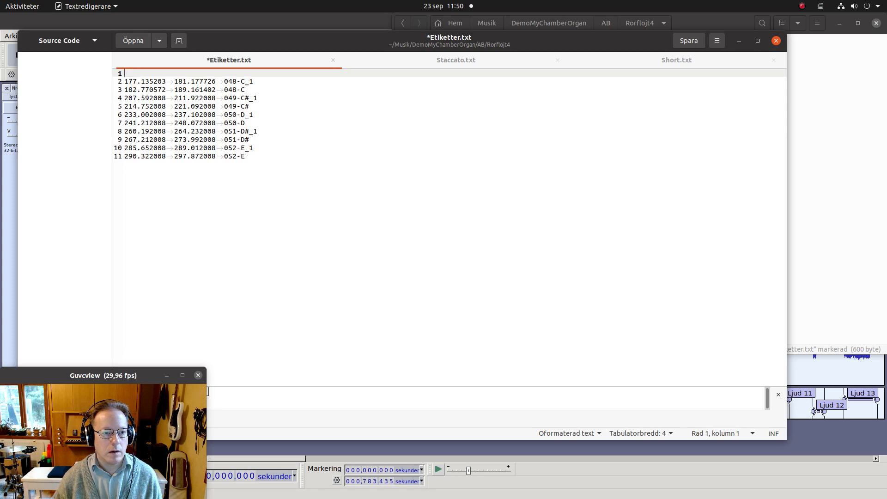
click(415, 165)
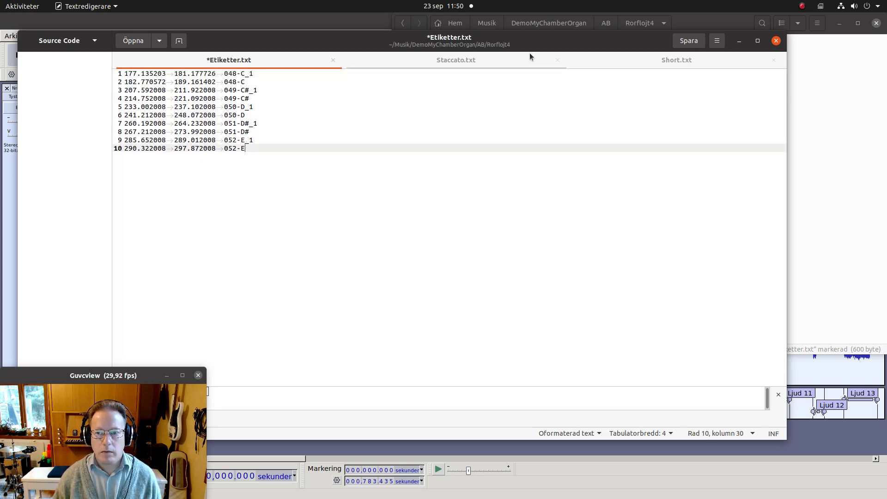
Save the cleaned label list under the new name Sustain.txt in the Rorflojt4 folder.
click(717, 41)
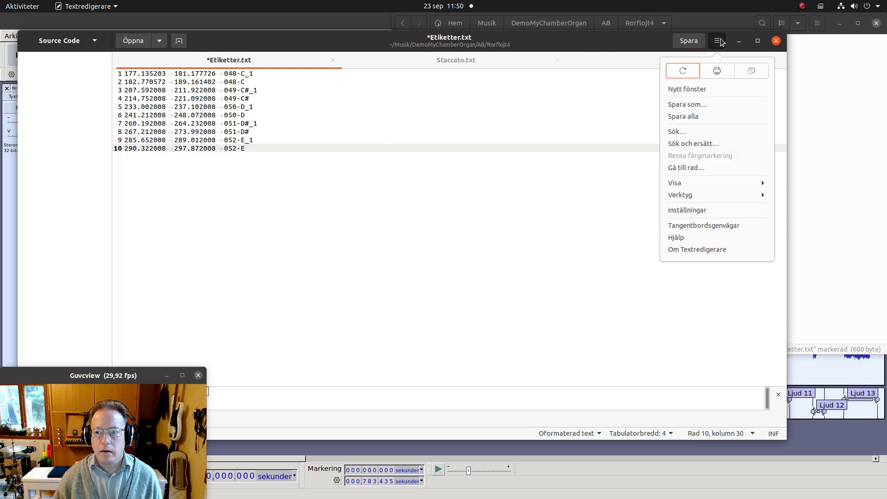
click(697, 105)
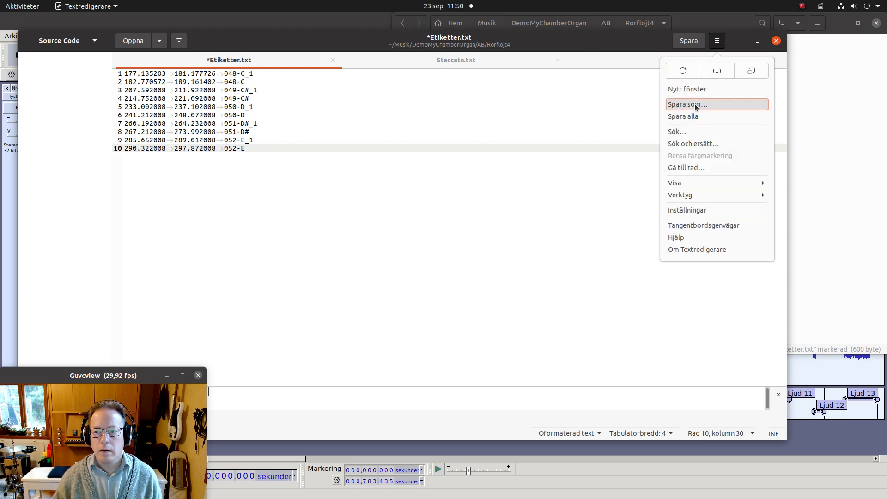
click(358, 74)
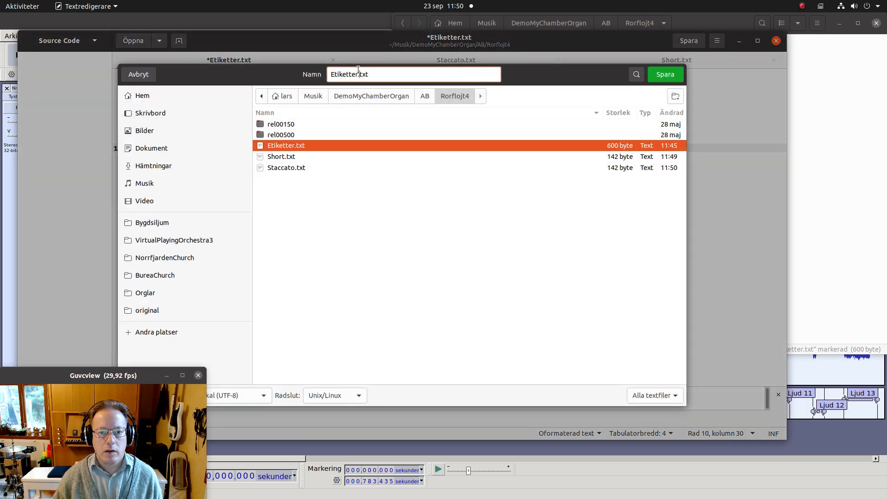
drag(351, 73, 279, 75)
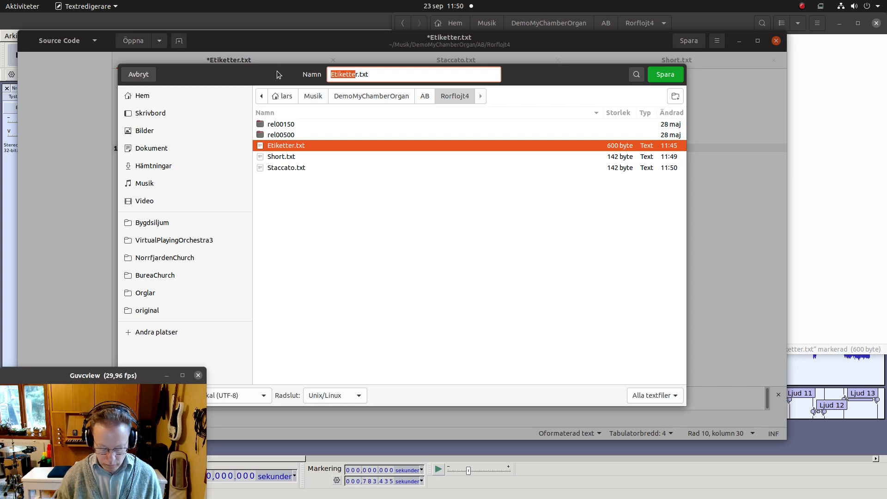
key(Delete)
key(Delete)
text(Sustain)
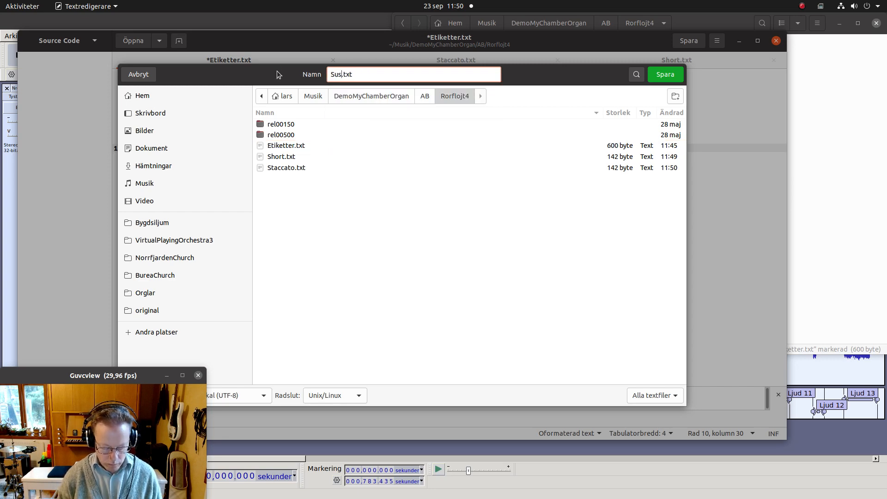
click(665, 76)
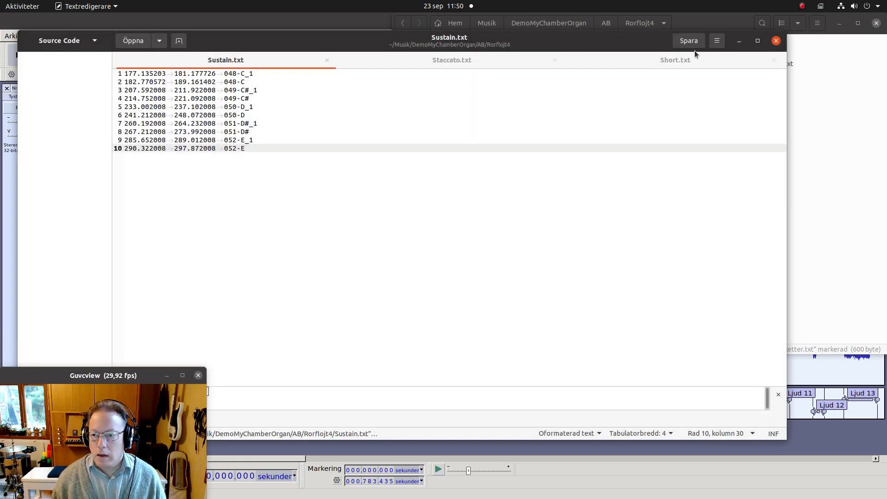
Close the text editor, switch to Audacity, and remove the Etiketter 1 label track after shrinking the audio track's height to reach it.
click(777, 41)
click(292, 25)
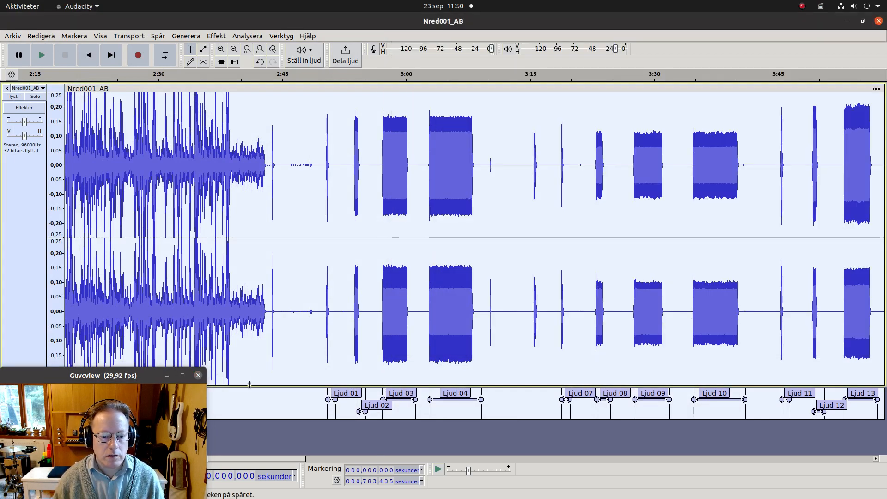
drag(249, 385, 248, 339)
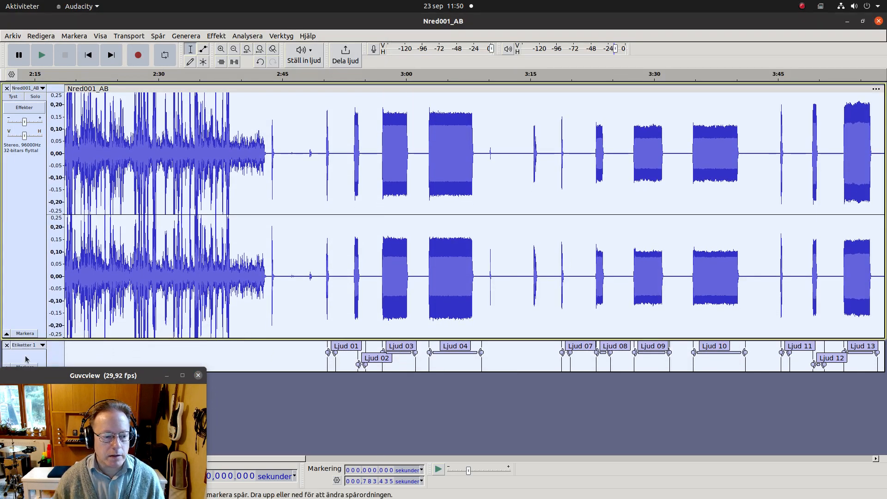
click(6, 345)
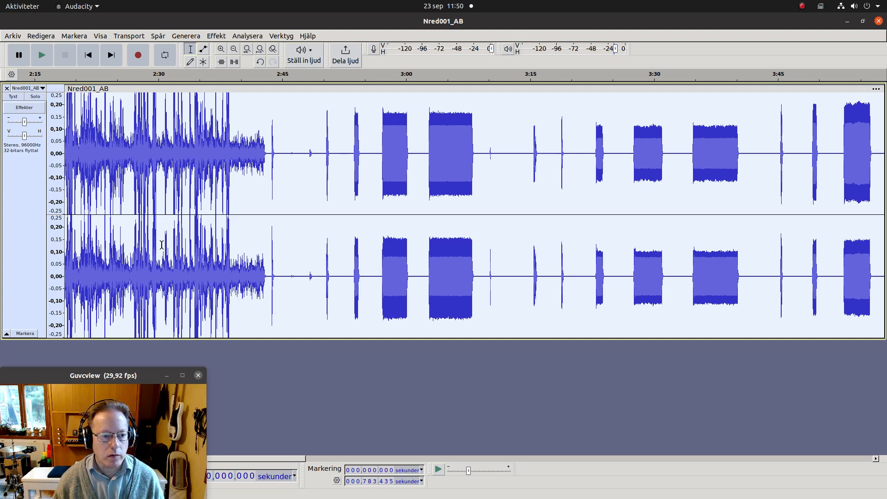
Import the labels from Staccato.txt in the Rorflojt4 folder into the project.
click(14, 37)
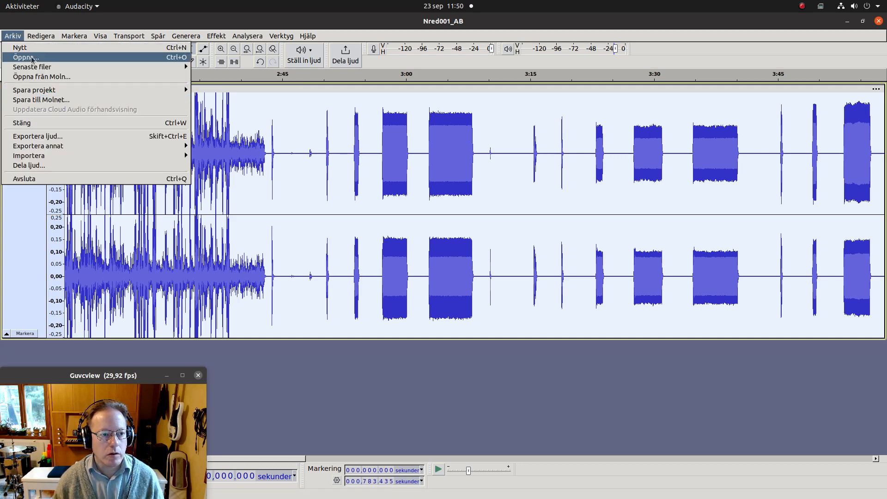
mouse_move(48, 161)
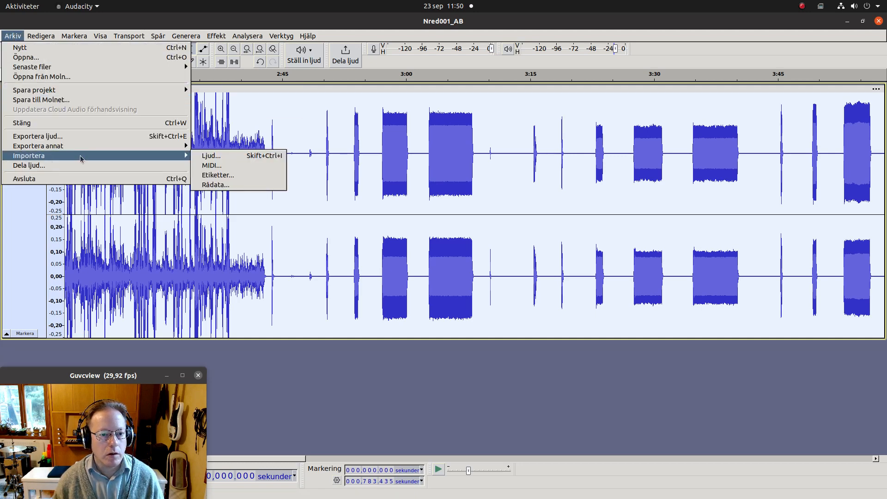
click(217, 175)
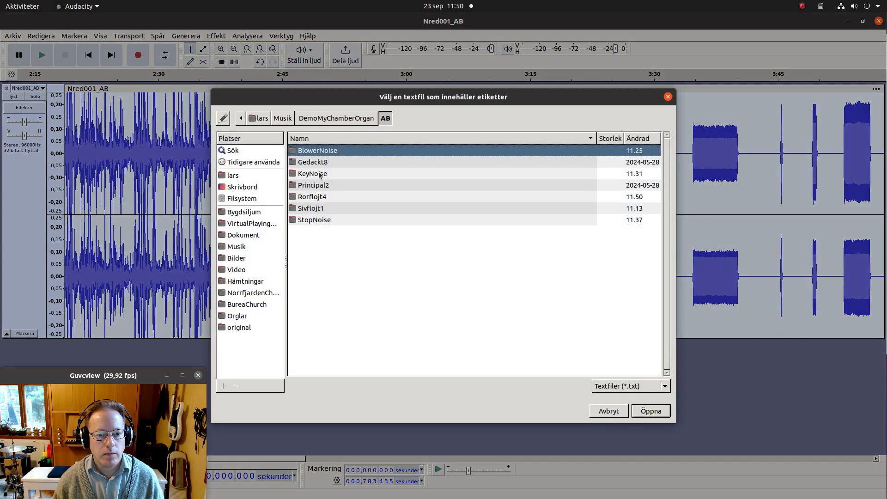
double_click(320, 198)
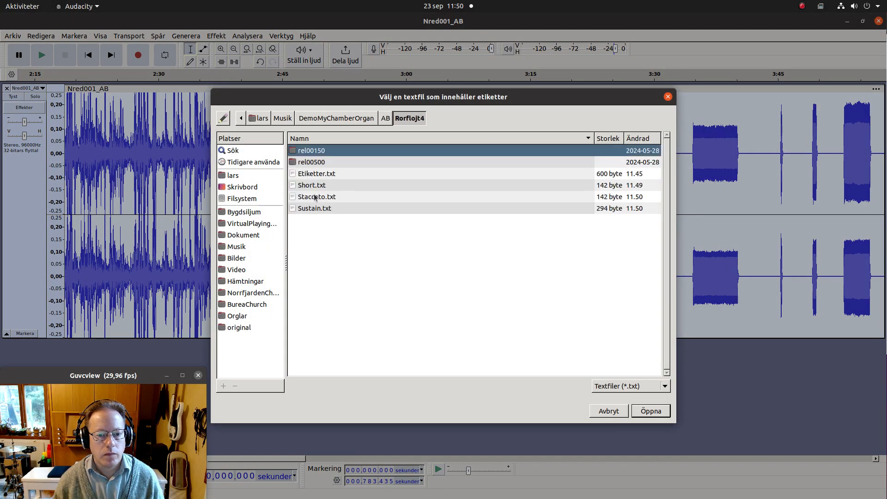
click(316, 197)
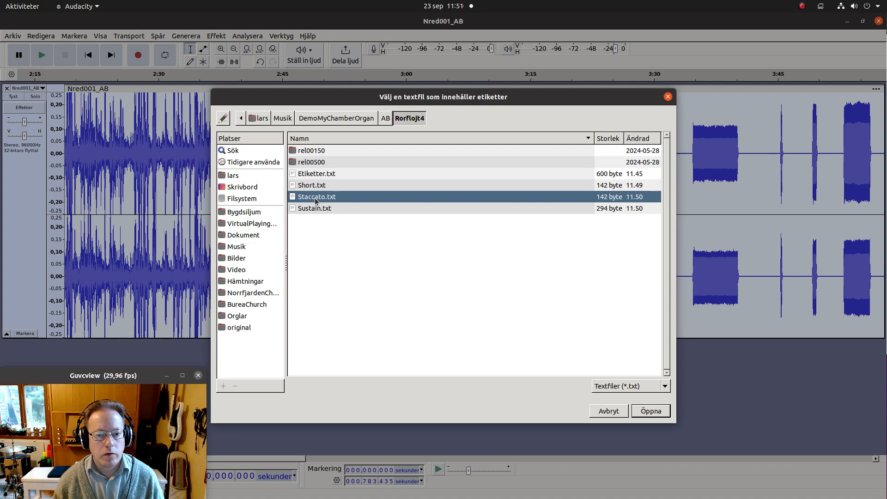
click(648, 412)
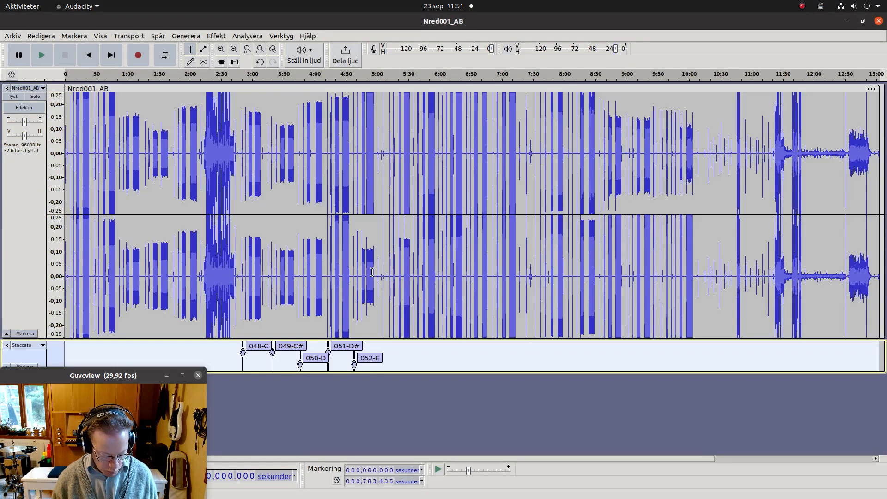
Export the audio as multiple WAV files split and named by the Staccato labels into the Rorflojt4/rel00150 folder.
key(shift)
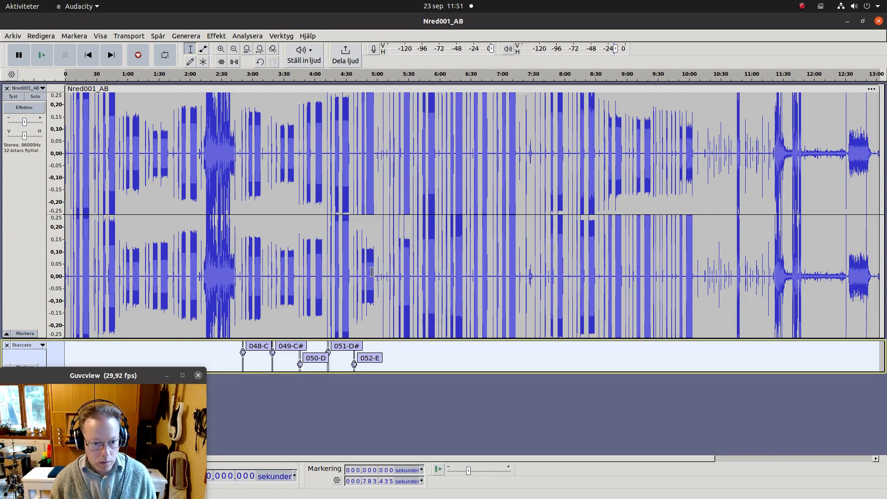
key(ctrl+shift+l)
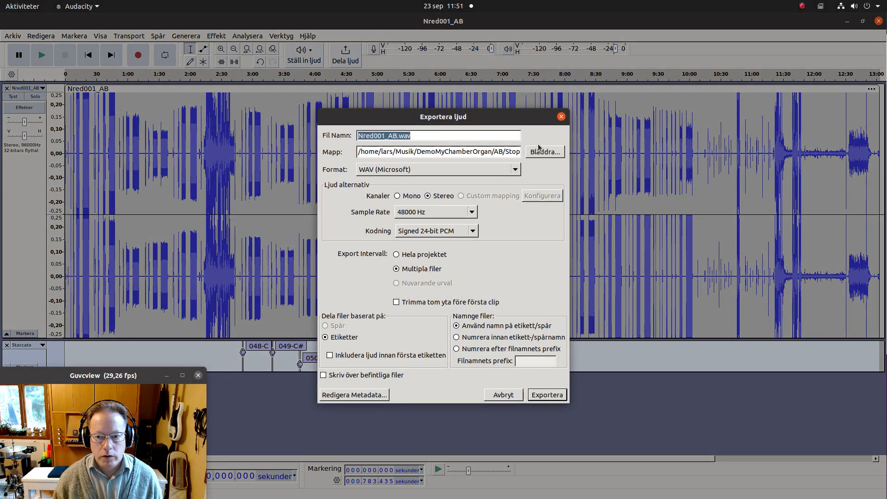
click(539, 148)
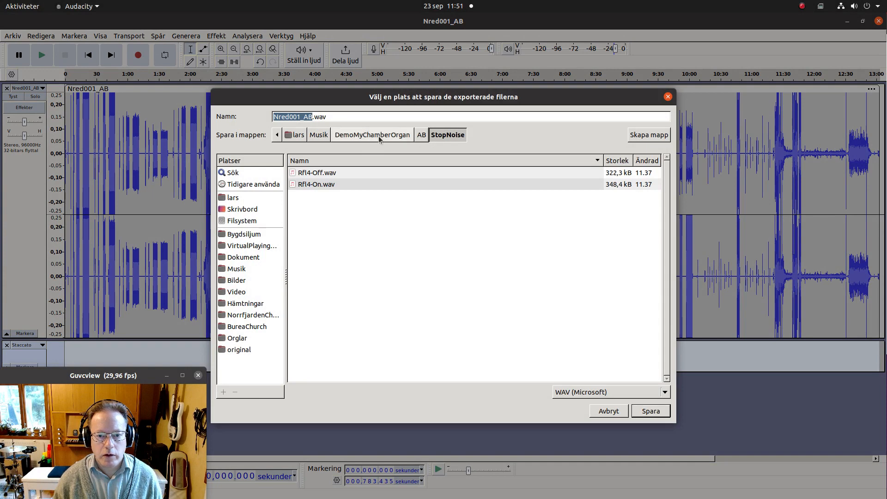
click(421, 135)
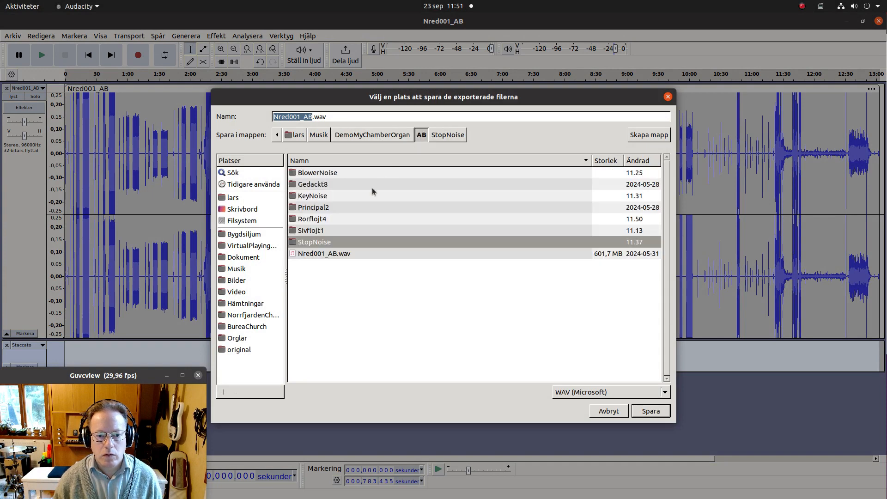
double_click(339, 217)
double_click(317, 174)
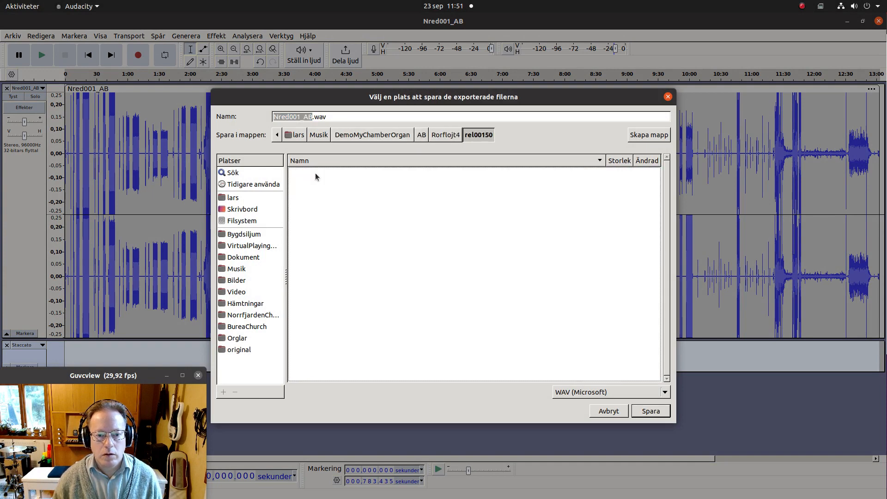
click(643, 411)
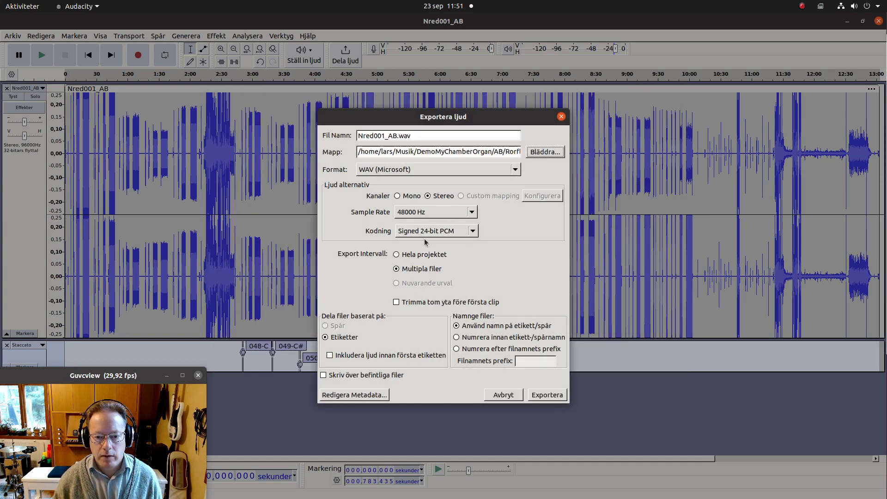
click(547, 395)
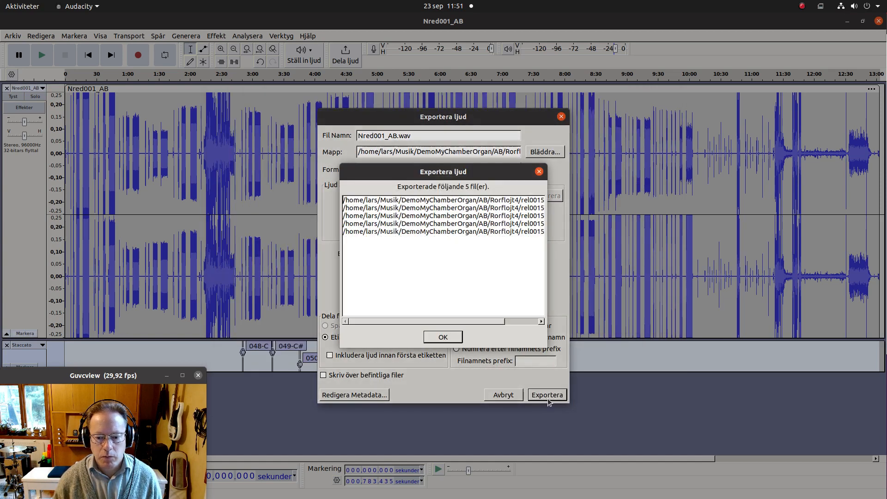
click(439, 338)
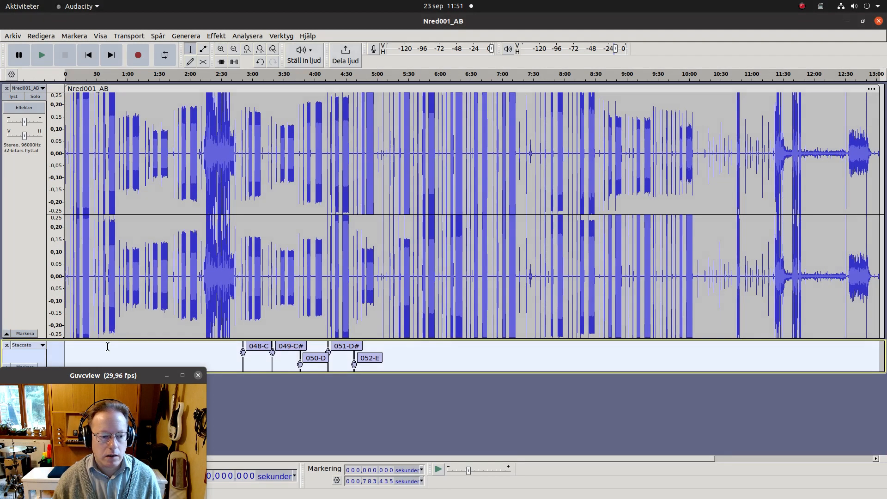
Replace the Staccato label track with the labels imported from Short.txt.
click(7, 345)
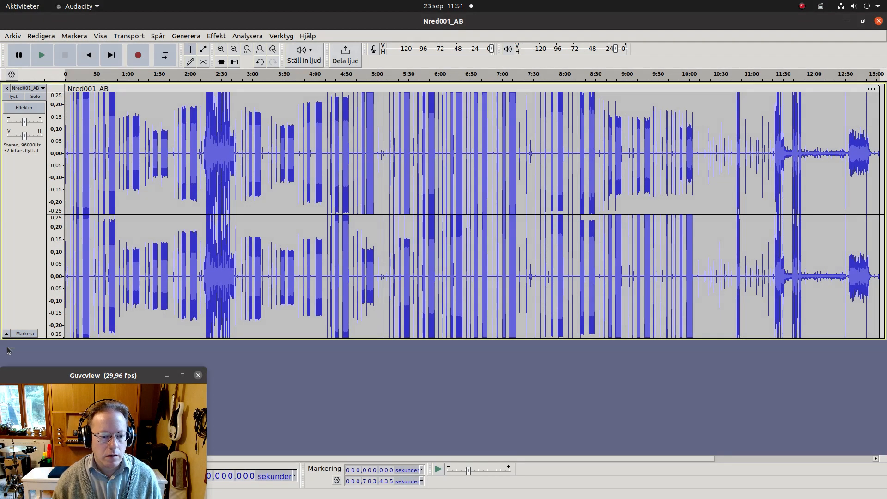
click(12, 35)
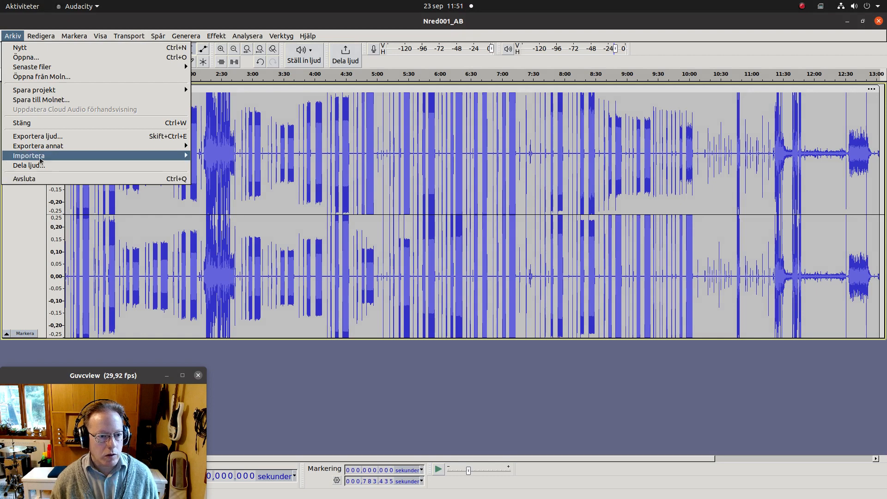
mouse_move(180, 155)
click(223, 176)
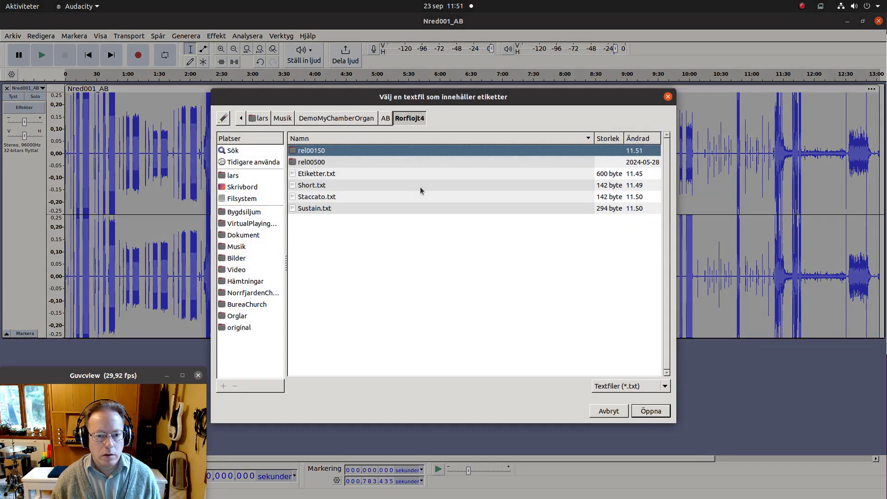
click(354, 189)
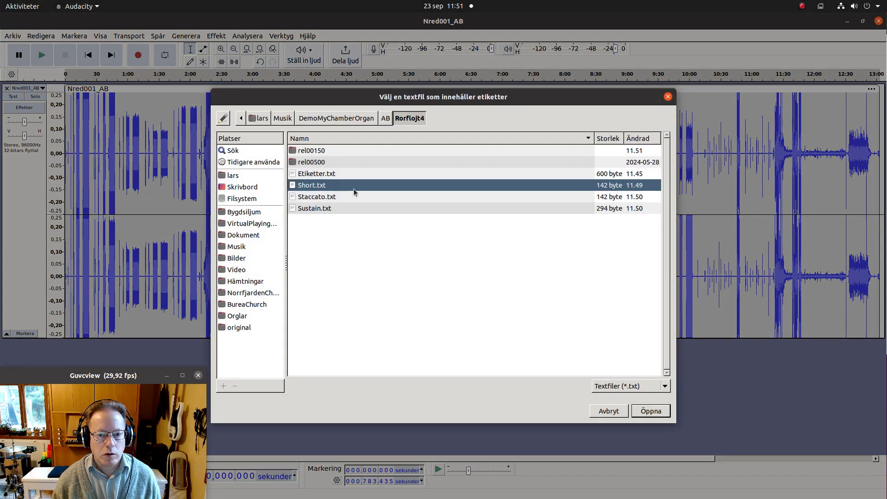
click(643, 411)
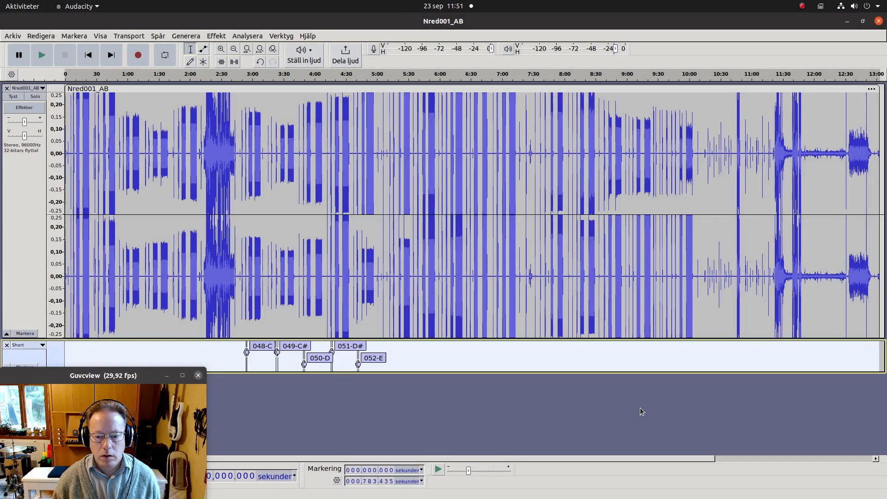
Export the audio as multiple WAV files split and named by the Short labels into the Rorflojt4/rel00500 folder.
click(316, 219)
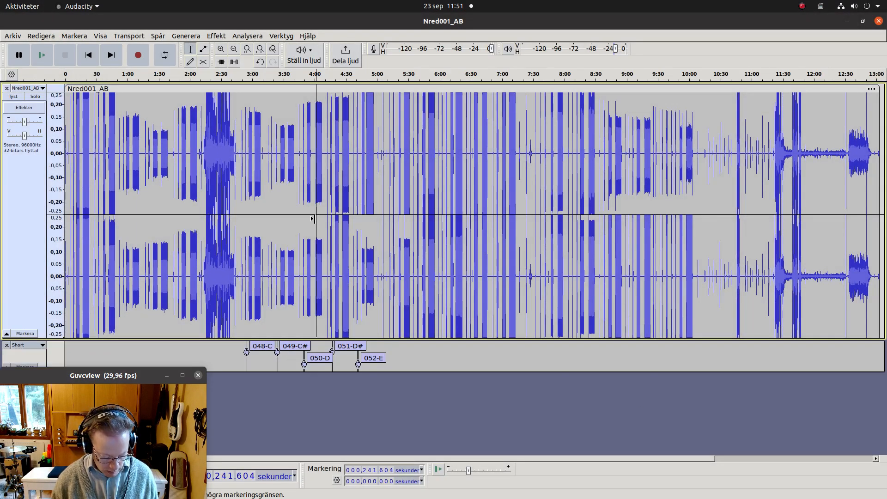
key(ctrl+shift+e)
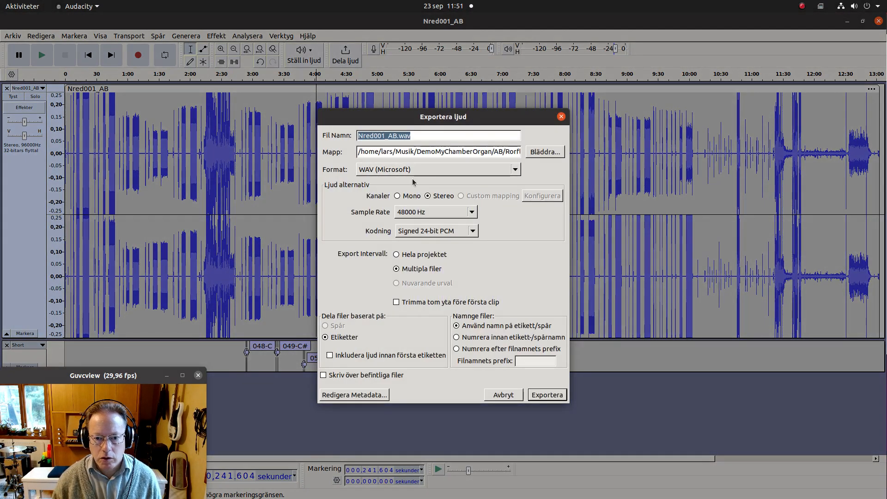
click(544, 152)
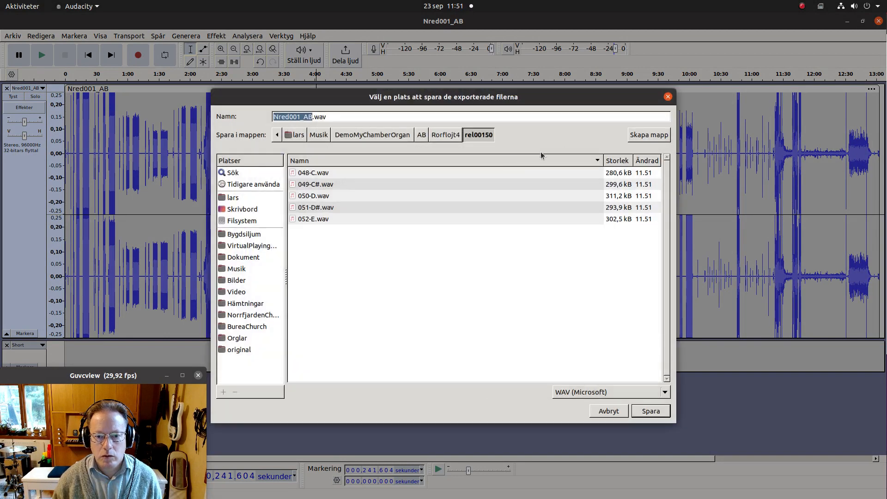
click(442, 135)
double_click(317, 185)
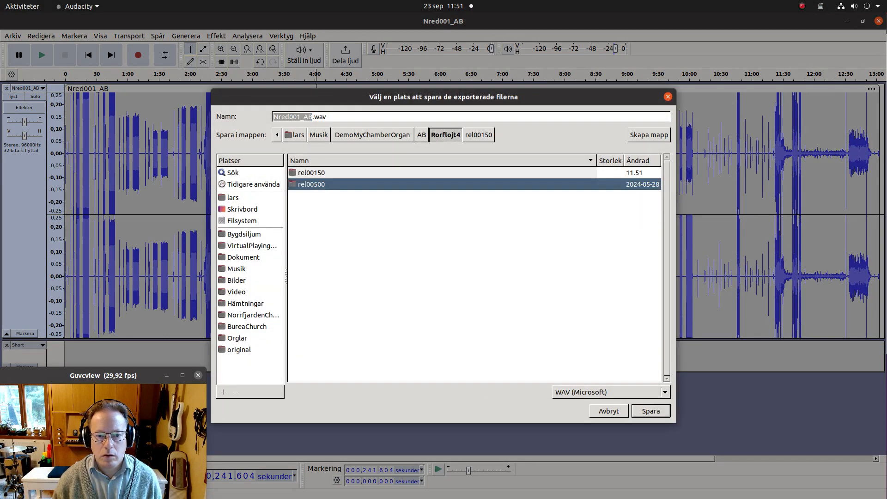
click(655, 412)
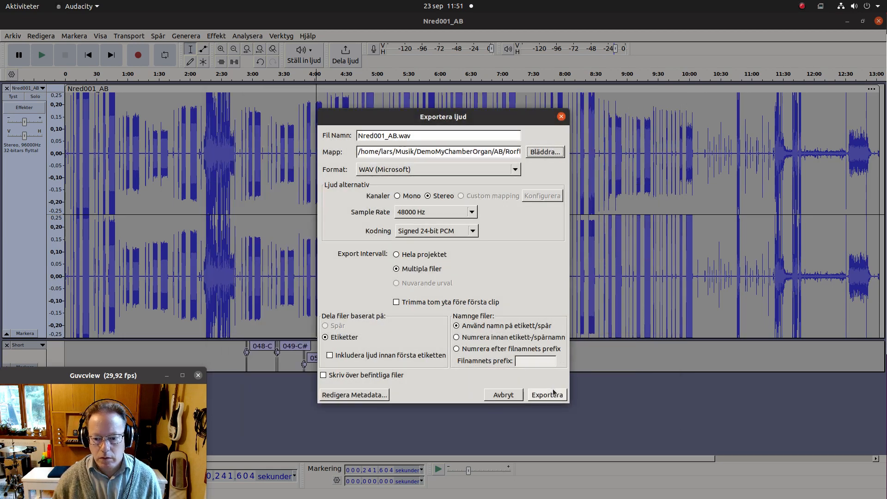
click(548, 396)
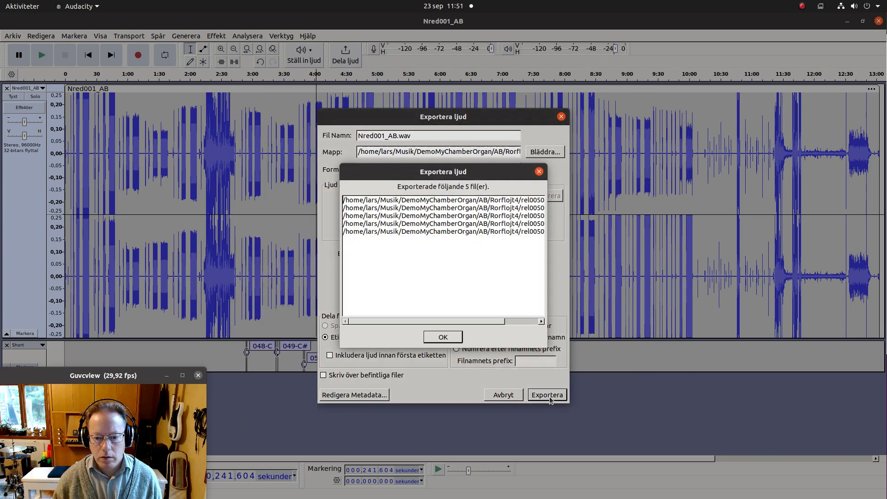
click(430, 337)
Replace the Short label track with the labels imported from Sustain.txt.
click(7, 345)
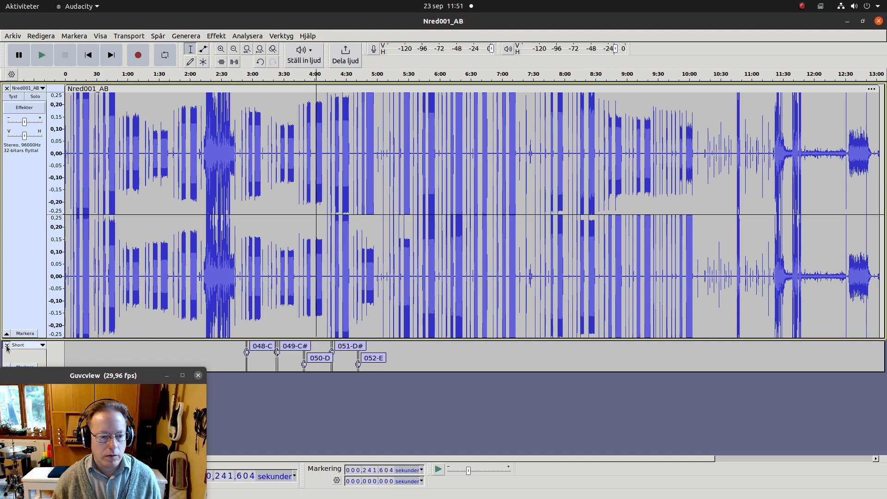
click(13, 38)
mouse_move(37, 157)
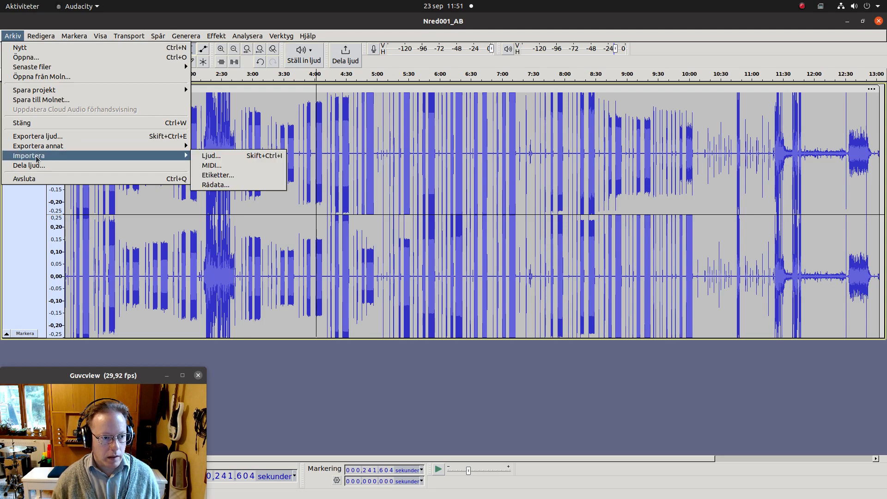
click(226, 175)
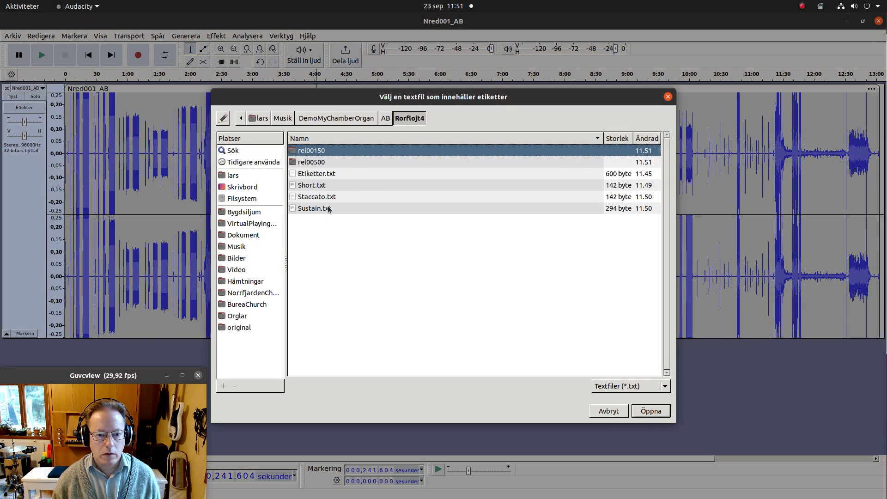
click(336, 209)
click(649, 411)
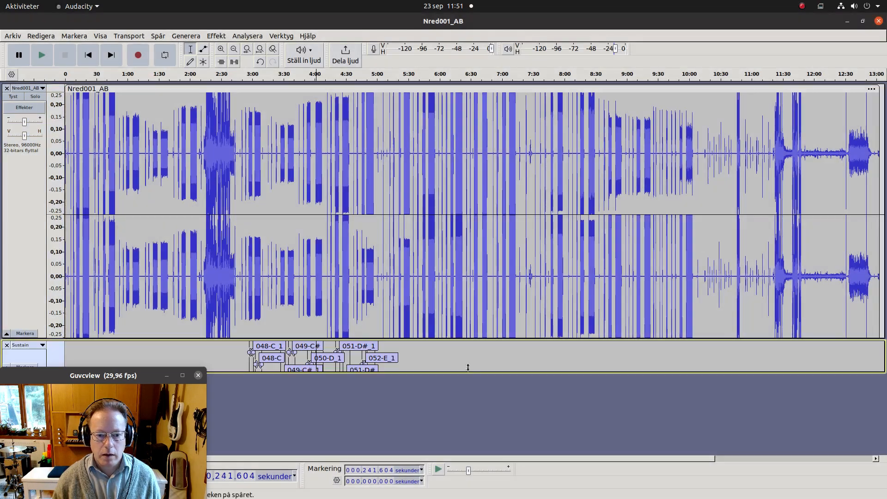
Export the audio as multiple WAV files split and named by the Sustain labels directly into the Rorflojt4 folder.
key(ctrl+shift+l)
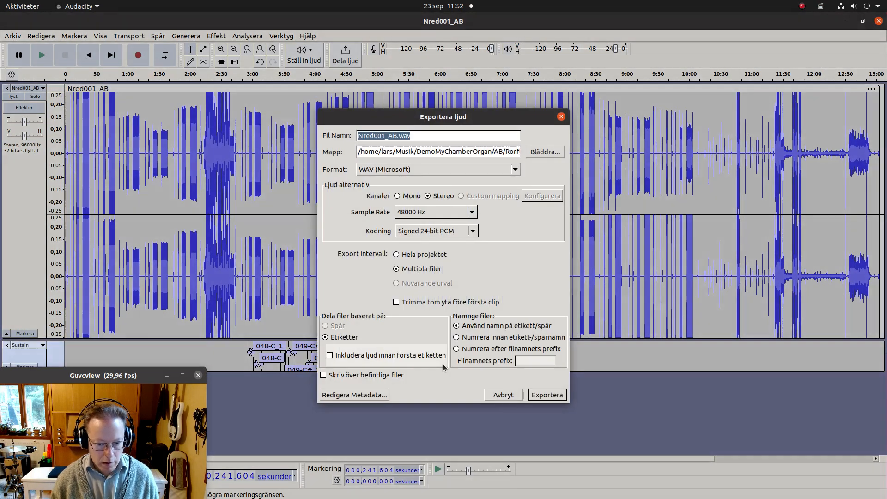
click(547, 154)
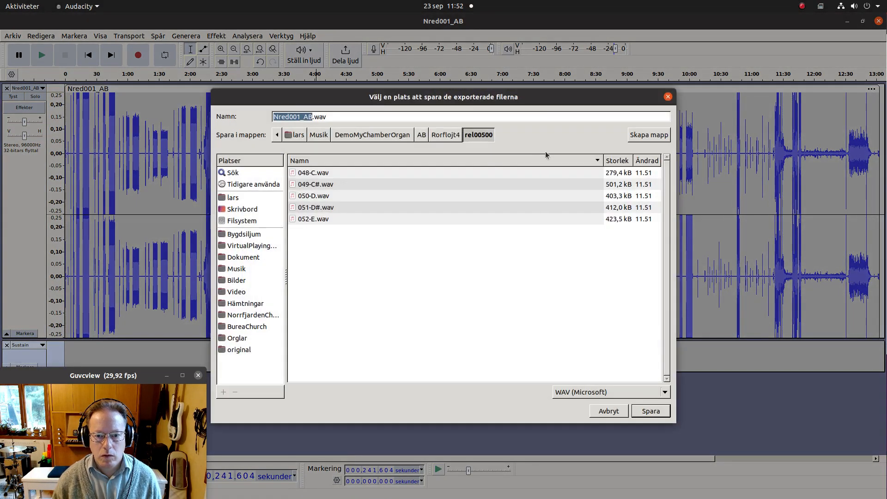
click(421, 134)
double_click(340, 221)
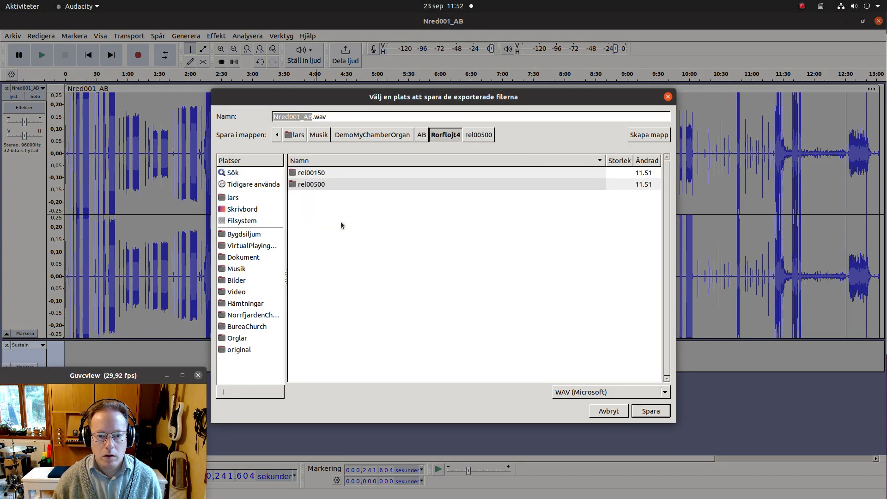
click(638, 411)
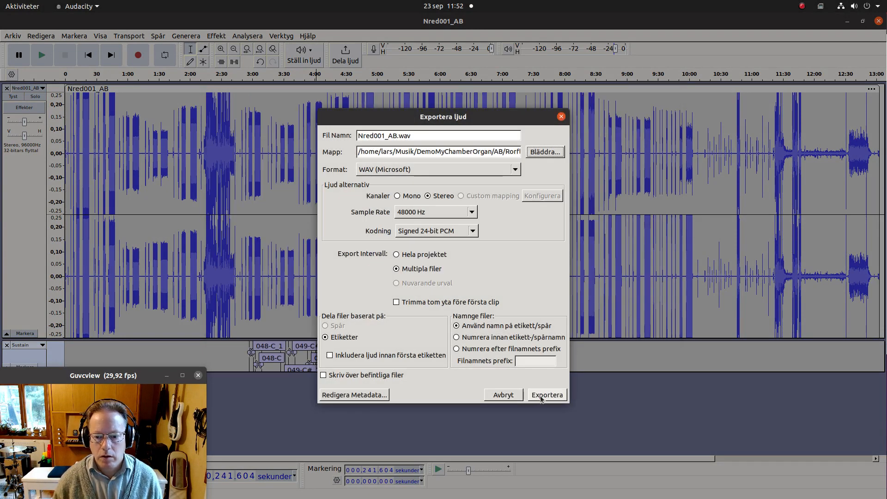
click(543, 397)
click(435, 338)
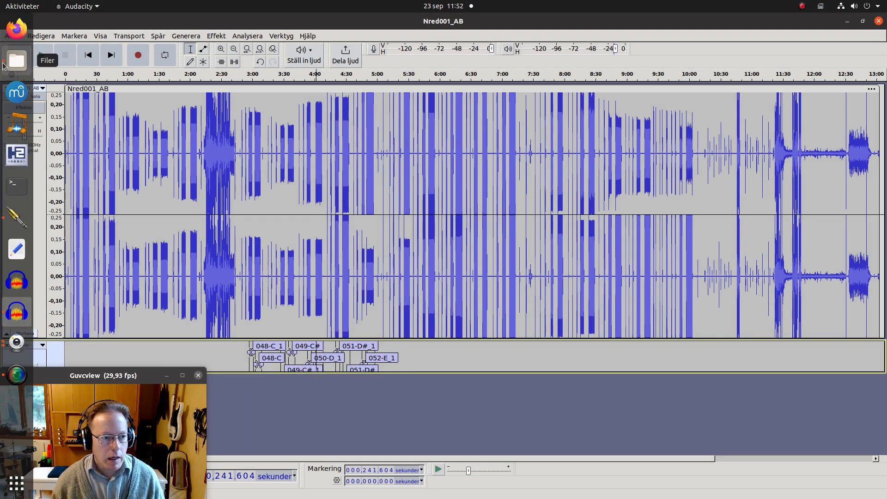
Switch to the Files window and check the exported WAV files and release folders in Rorflojt4.
click(4, 63)
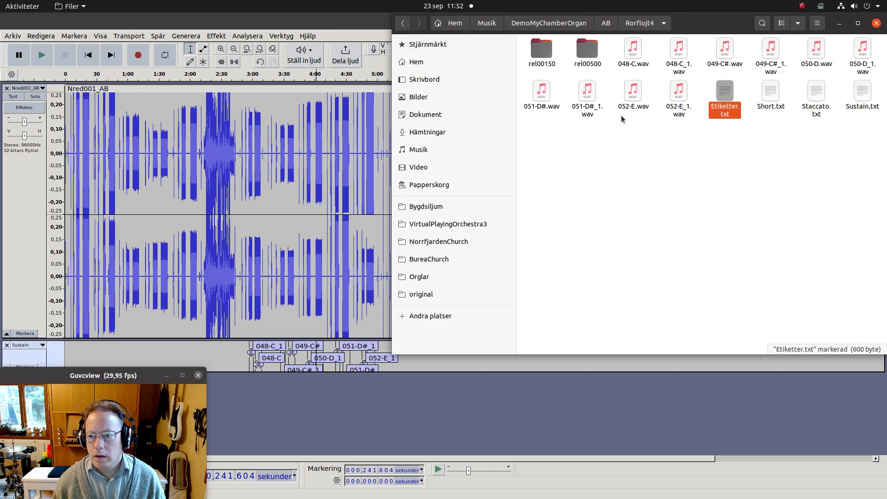
click(745, 177)
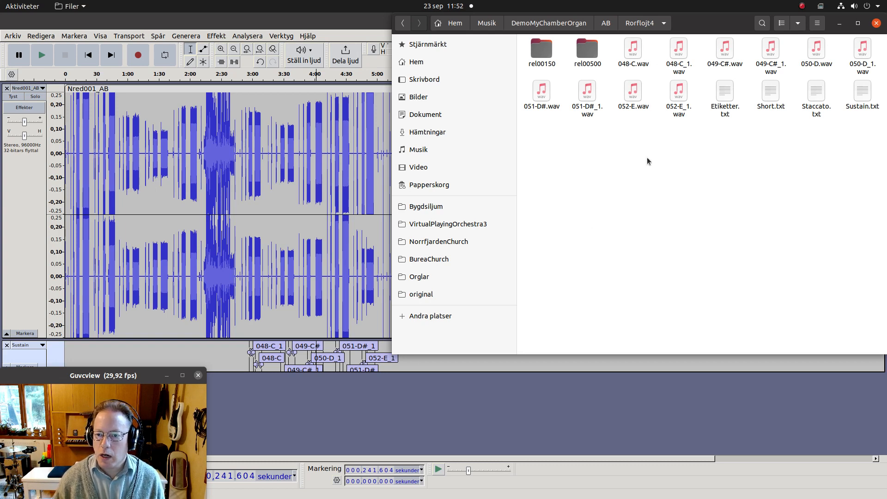
Switch back to Audacity and remove the Sustain label track from the project.
click(363, 20)
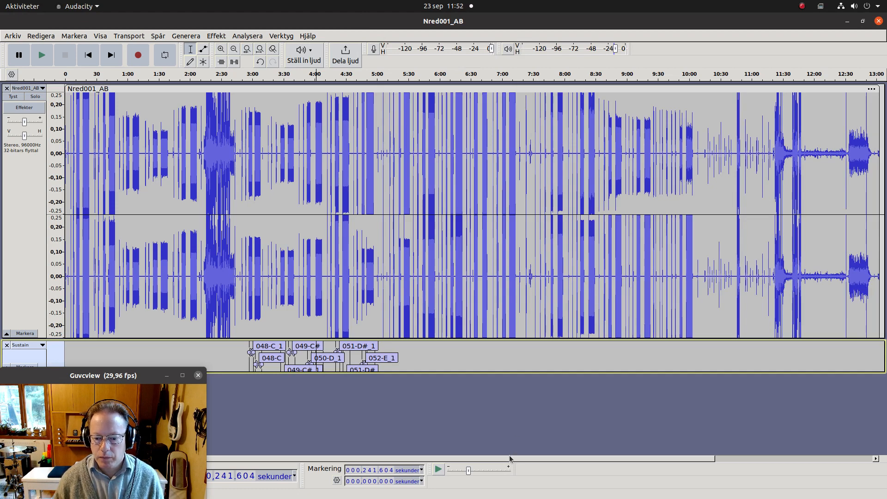
drag(509, 459, 531, 459)
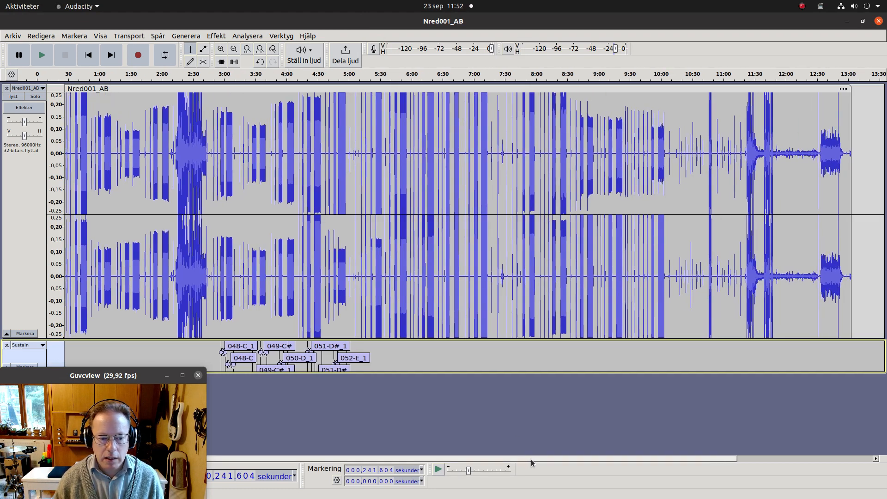
click(7, 345)
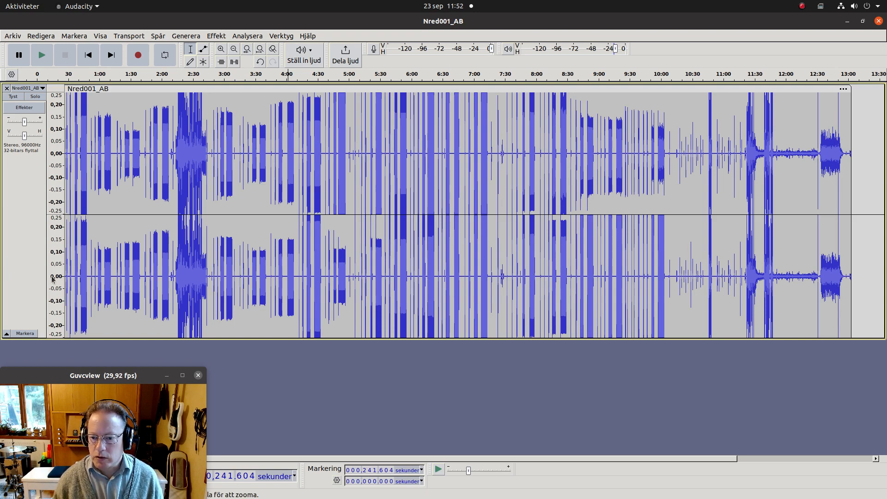
mouse_move(4, 374)
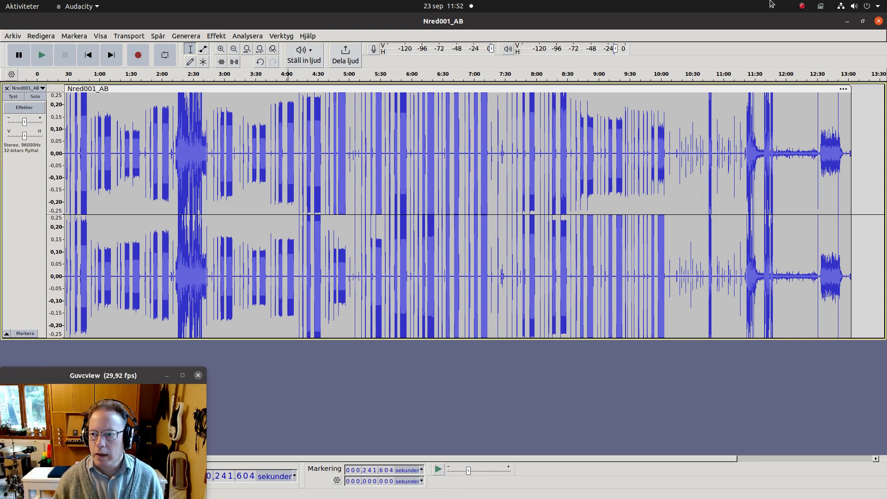
click(802, 6)
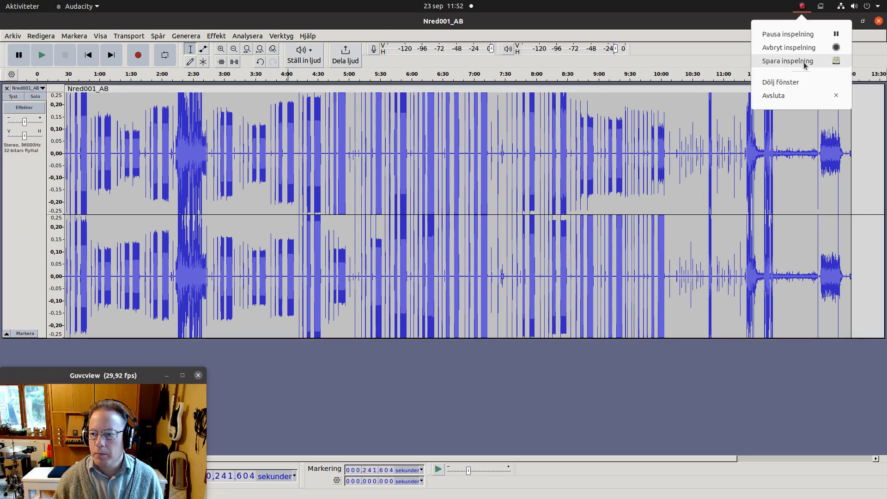